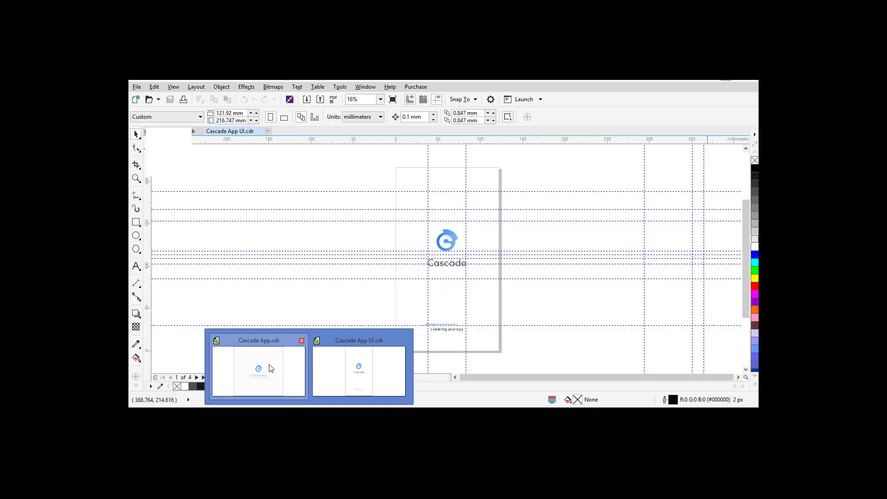
Step: Switch to the Cascade App.cdr document and zoom in on the logo
click(271, 368)
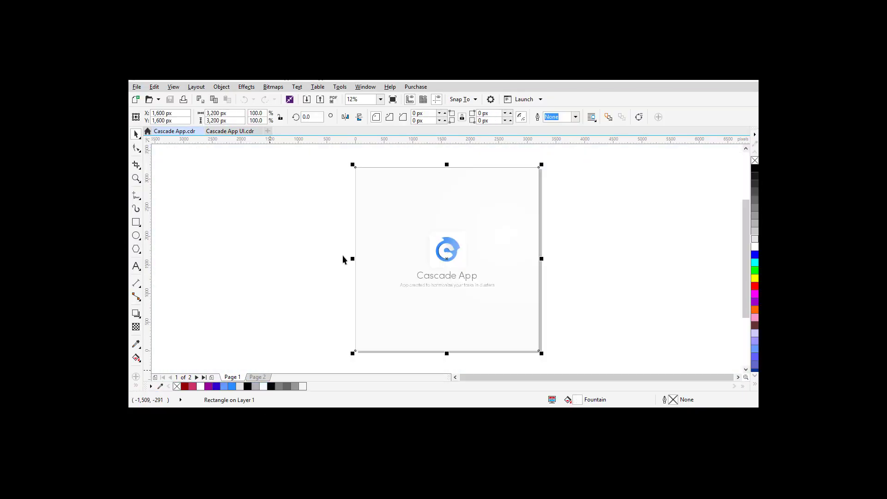
click(320, 233)
scroll(320, 234, up, 4)
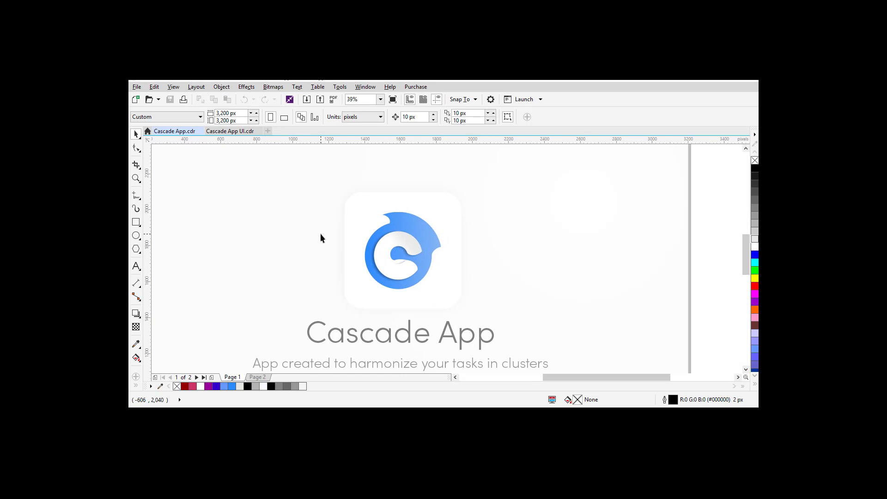
click(540, 245)
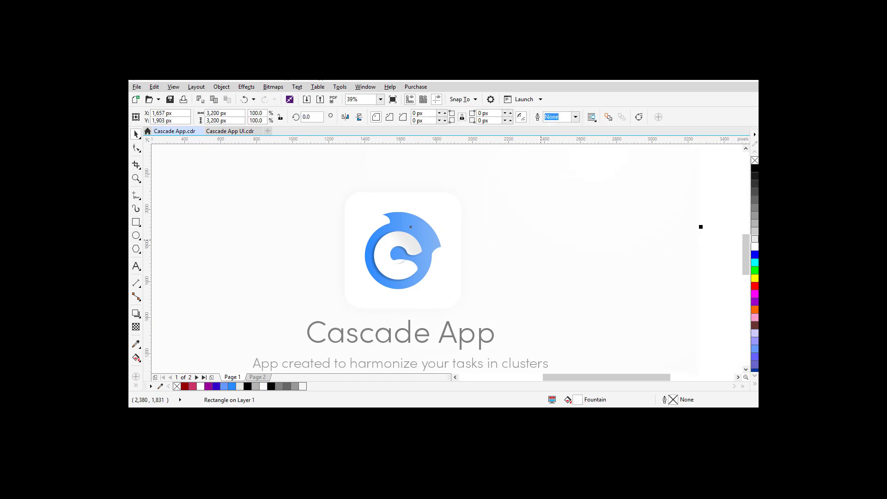
Step: Pull the blue shape, white C and white rounded square apart, then select the blue shape
drag(398, 255, 506, 237)
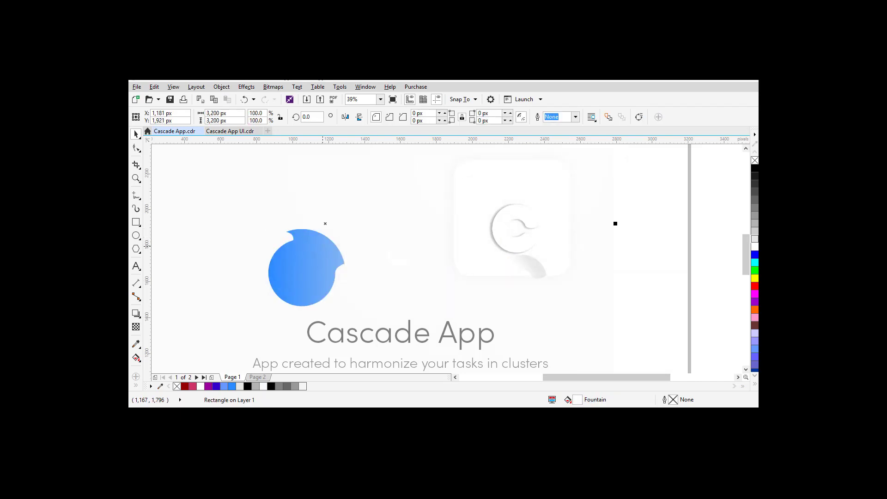
drag(496, 200, 407, 208)
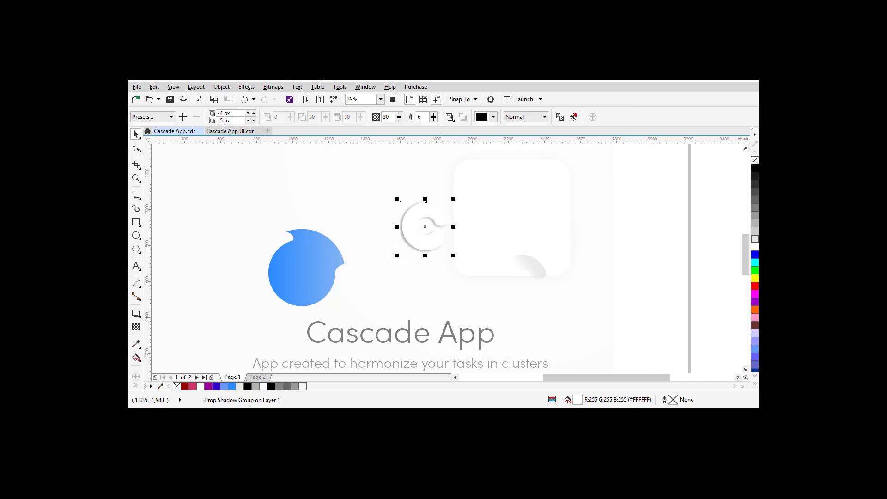
click(553, 190)
drag(552, 190, 397, 222)
scroll(415, 203, up, 1)
scroll(397, 222, down, 2)
click(319, 272)
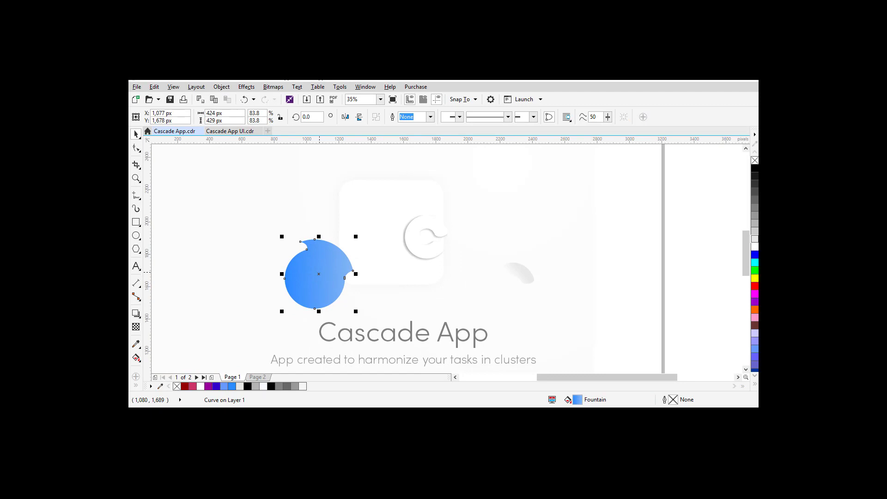
key(XF86MonBrightnessDown)
Step: Recolour the shape's fountain fill from dark green #4C9E08 to light green #BBF384
key(F11)
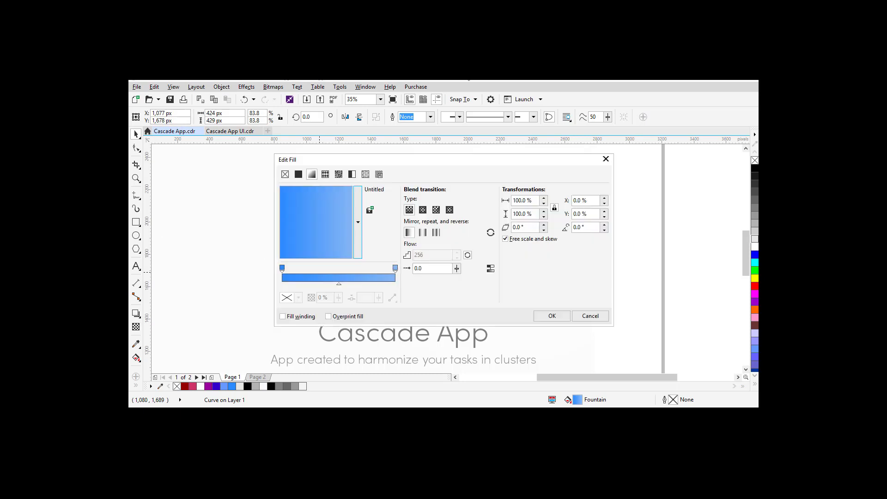
drag(447, 163, 573, 171)
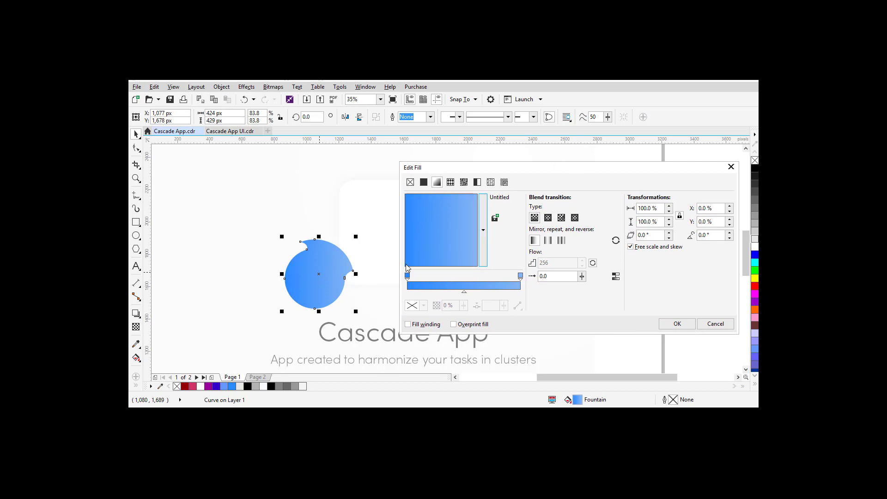
click(407, 275)
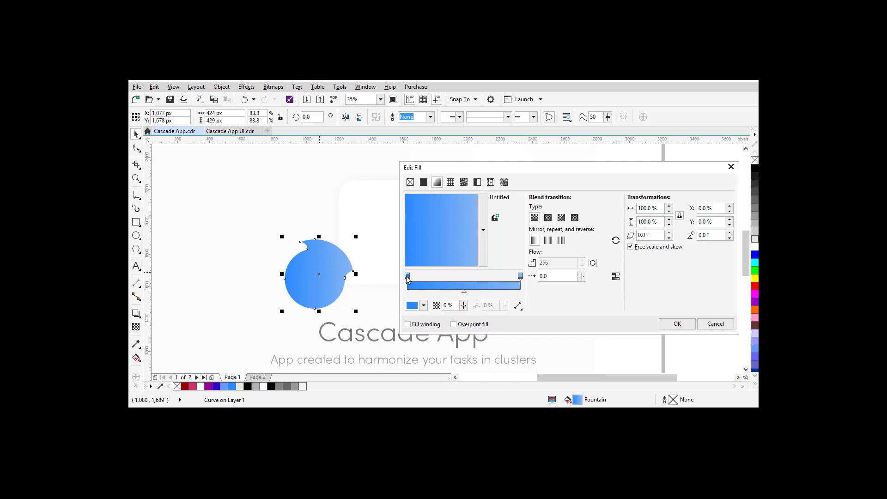
click(412, 305)
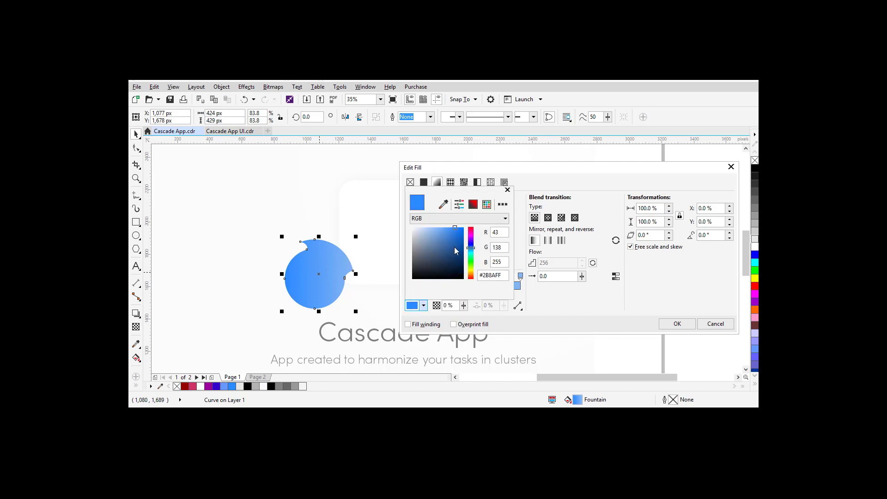
mouse_move(472, 266)
mouse_down()
mouse_move(471, 275)
mouse_move(471, 265)
mouse_up()
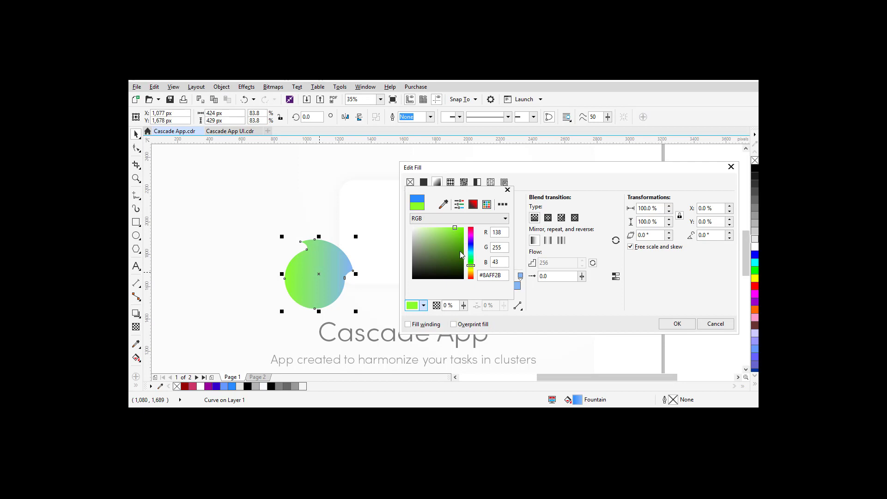
click(461, 248)
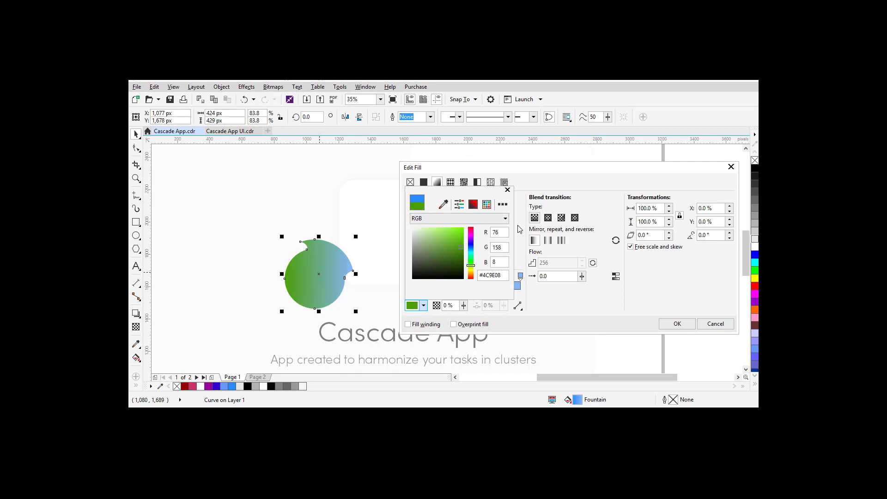
click(567, 299)
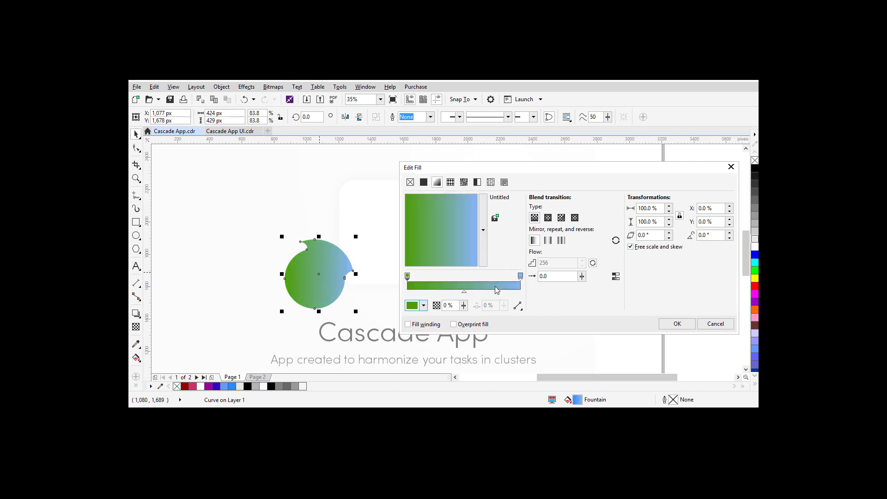
click(520, 275)
click(411, 307)
drag(471, 270, 472, 269)
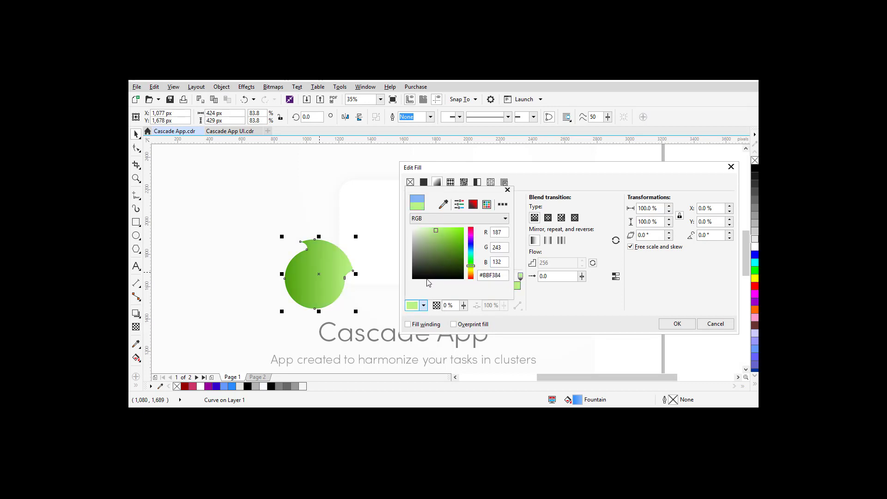
click(673, 324)
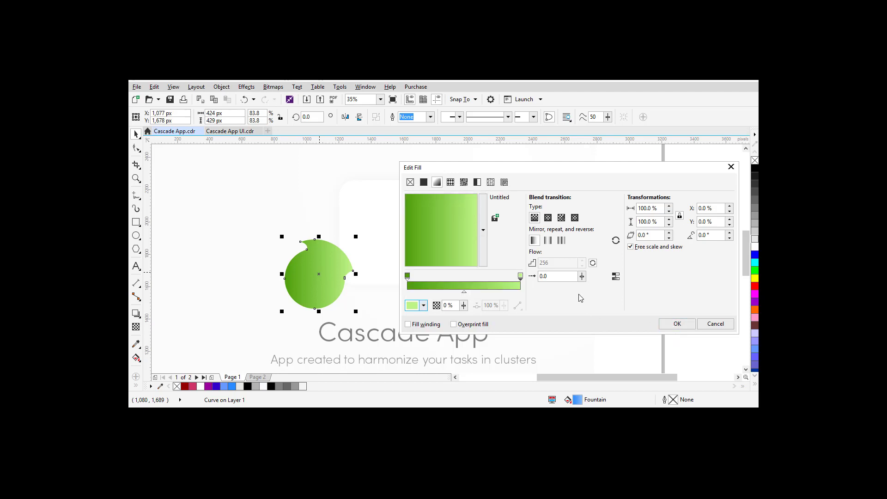
click(673, 325)
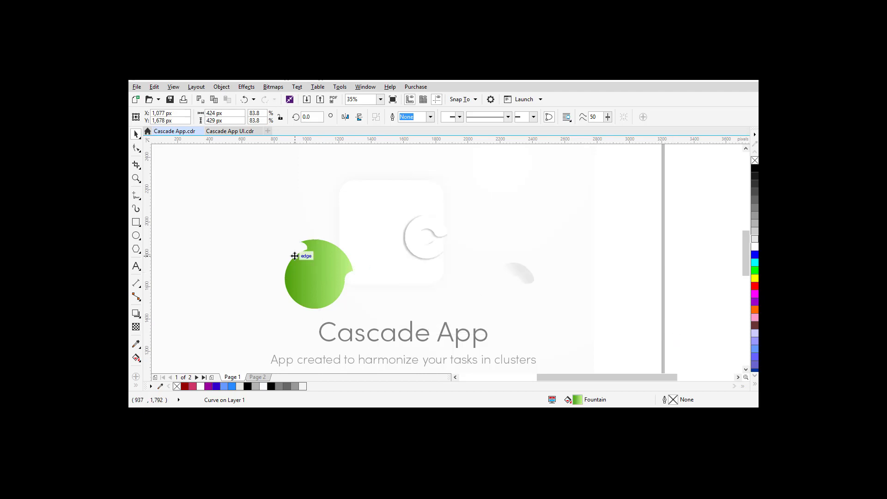
Step: Move the green shape and grey swoosh back into the icon, nudging them into place
drag(309, 275, 425, 237)
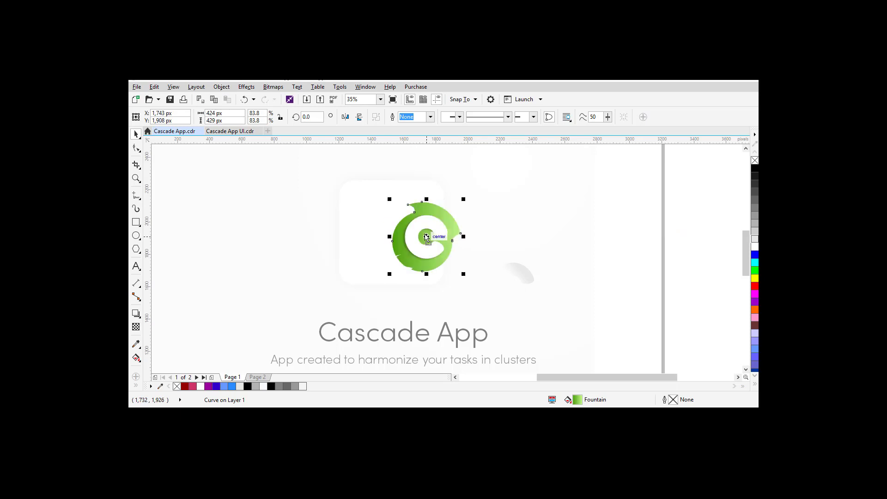
key(Right)
key(Up)
key(Up)
key(Up)
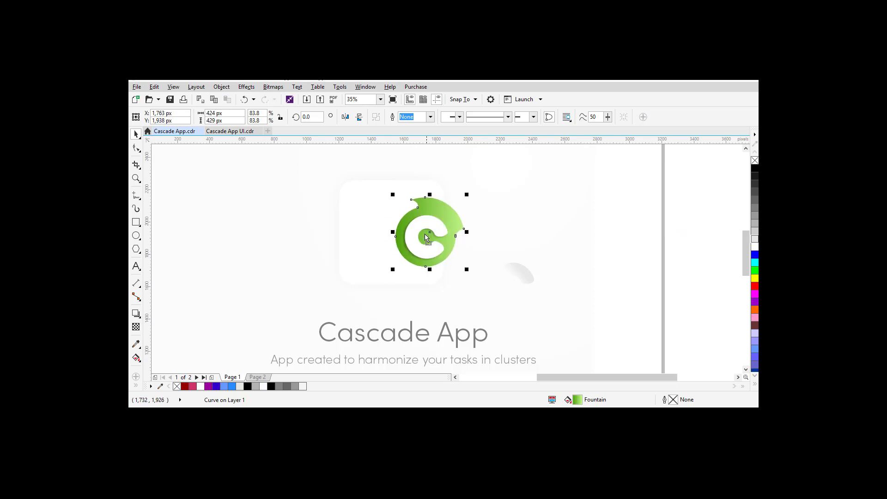
click(531, 272)
click(522, 279)
drag(522, 279, 440, 235)
key(Left)
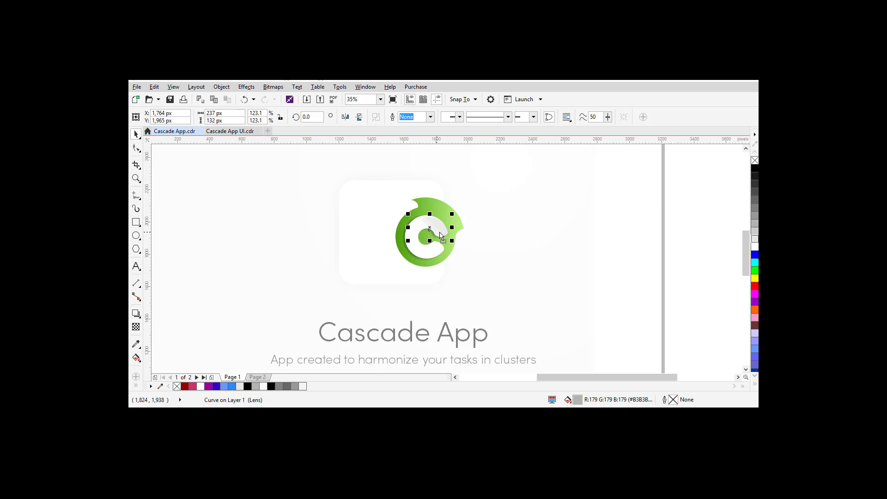
Step: Centre the white rounded square behind the logo and raise its drop shadow opacity to 76
click(372, 220)
click(374, 222)
drag(375, 222, 411, 223)
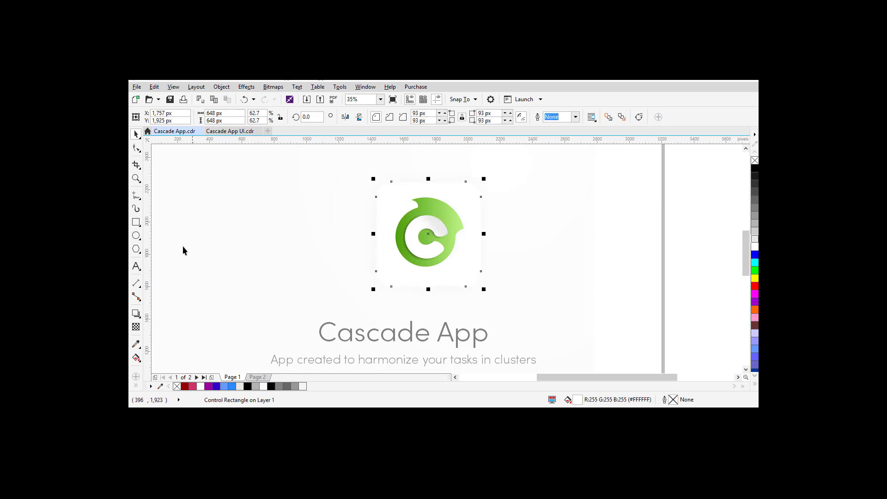
click(136, 314)
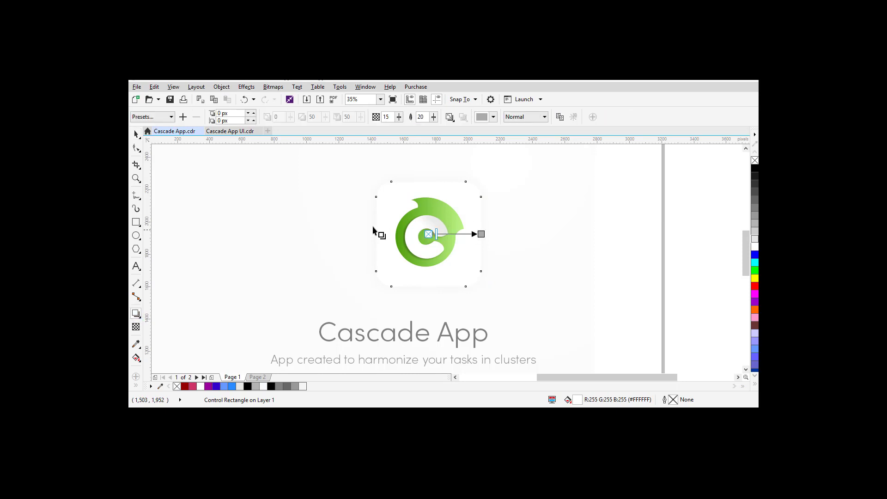
click(398, 117)
drag(401, 127, 429, 127)
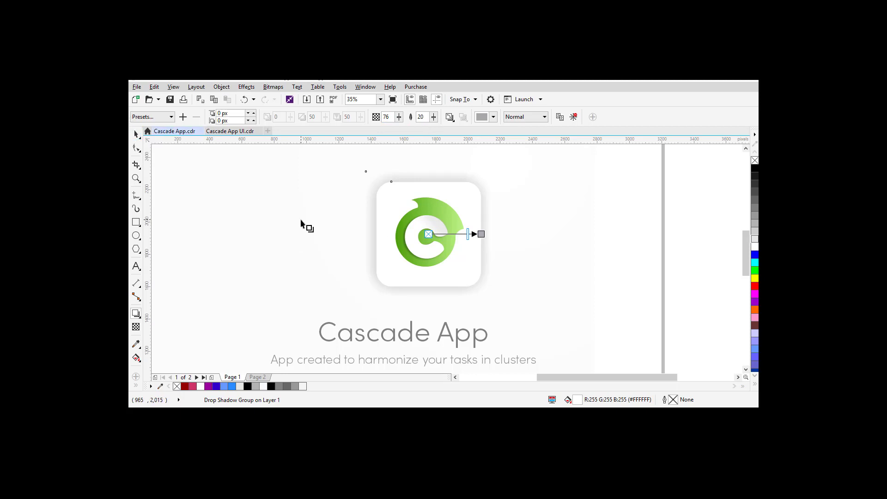
Step: Select the background rectangle and undo the recent logo edits
click(137, 134)
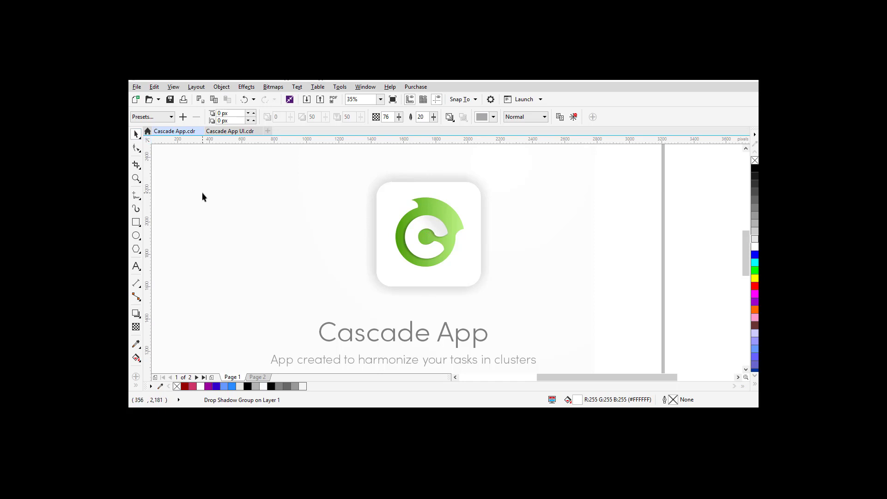
click(201, 197)
key(ctrl+z)
key(ctrl+z)
key(ctrl+z)
key(ctrl+z)
key(ctrl+z)
key(ctrl+z)
key(ctrl+z)
key(ctrl+z)
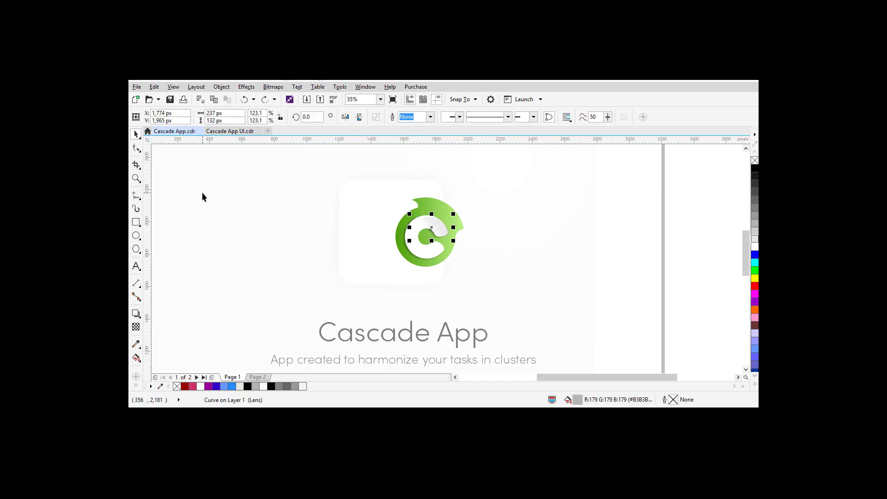
Step: Undo back to the original blue logo and zoom to show the whole page
key(ctrl+z)
key(ctrl+z)
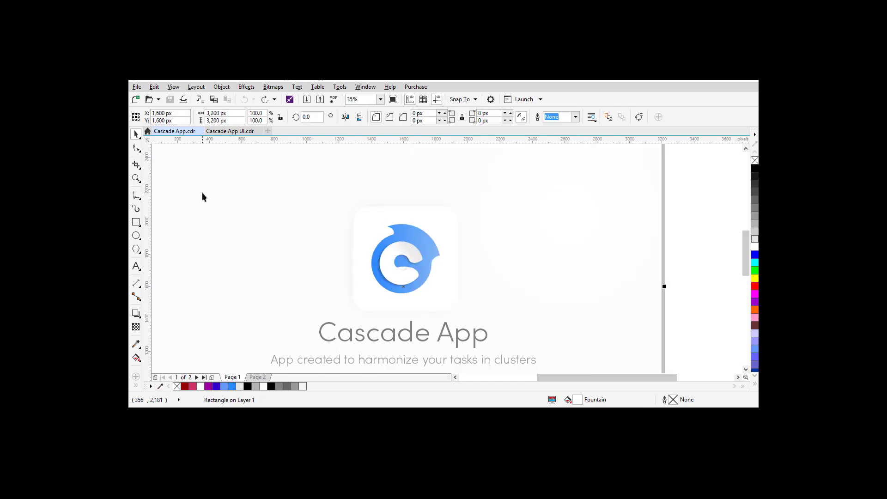
key(shift+F4)
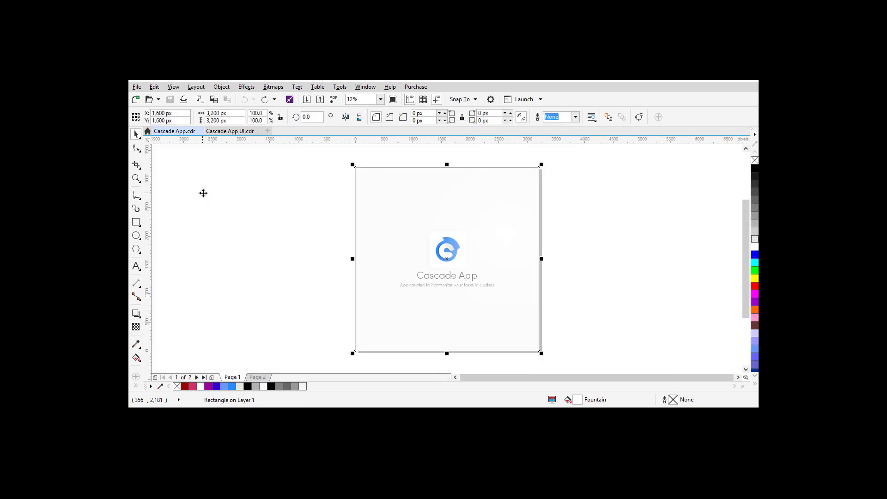
click(226, 204)
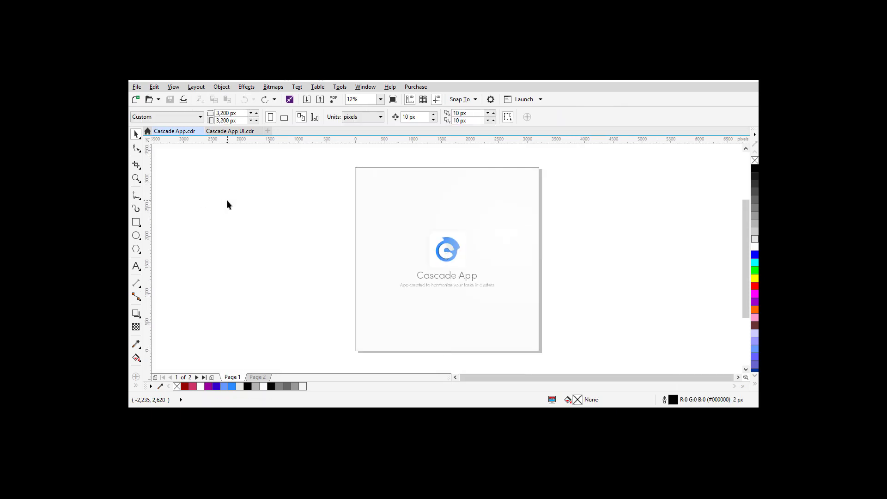
Step: Switch to Cascade App UI.cdr and preview its splash page full screen with F9
click(222, 132)
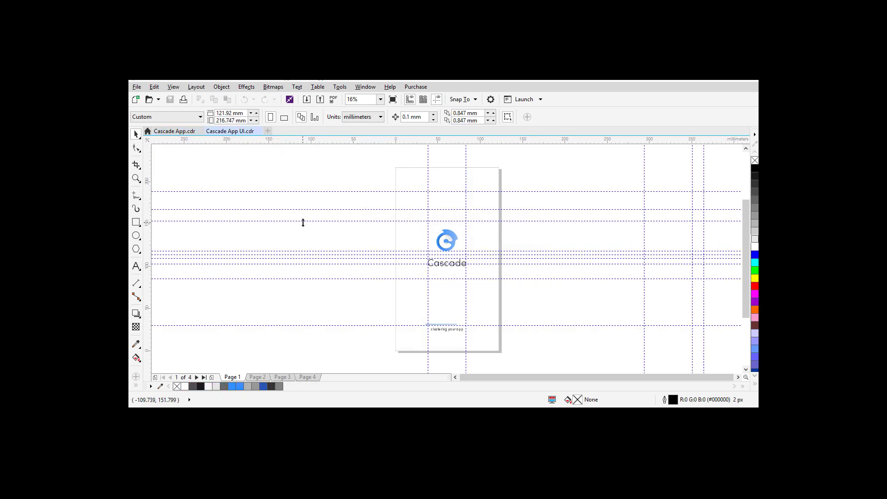
key(F9)
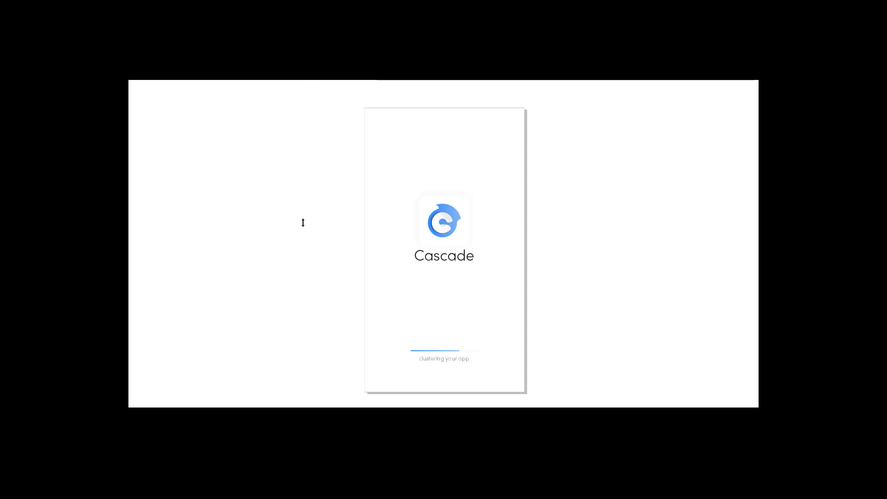
key(Escape)
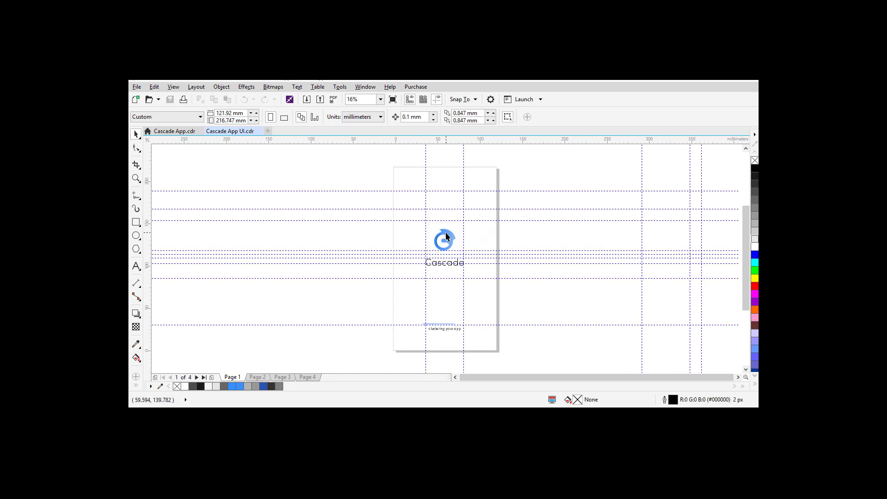
scroll(446, 233, up, 3)
drag(377, 234, 475, 222)
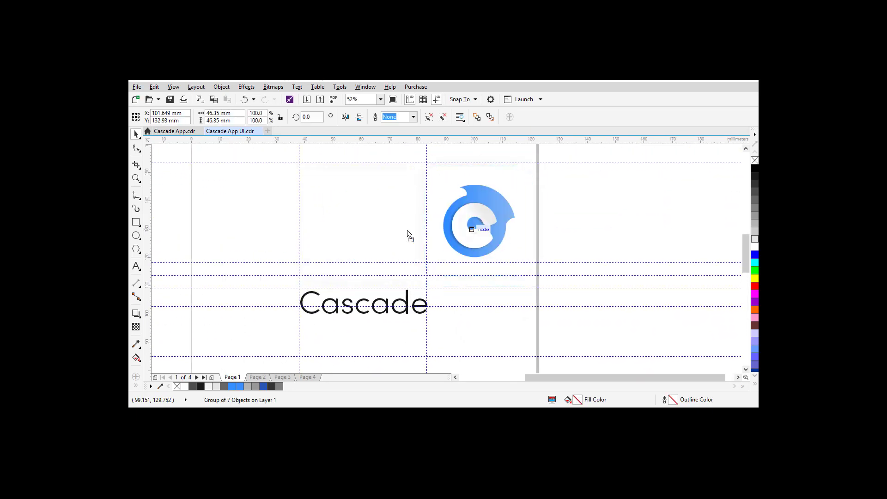
key(ctrl+z)
drag(382, 211, 460, 203)
key(ctrl+u)
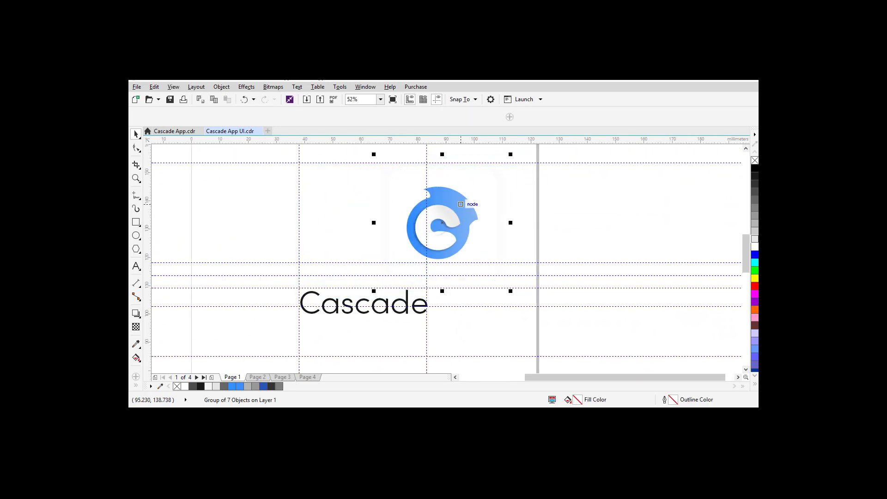
click(528, 203)
click(435, 216)
drag(390, 262, 310, 267)
drag(462, 204, 530, 203)
drag(436, 236, 355, 259)
click(444, 214)
drag(445, 214, 521, 196)
click(355, 259)
drag(354, 259, 392, 228)
key(ctrl+z)
key(ctrl+z)
key(ctrl+z)
key(ctrl+z)
key(ctrl+z)
key(ctrl+z)
key(ctrl+z)
key(ctrl+z)
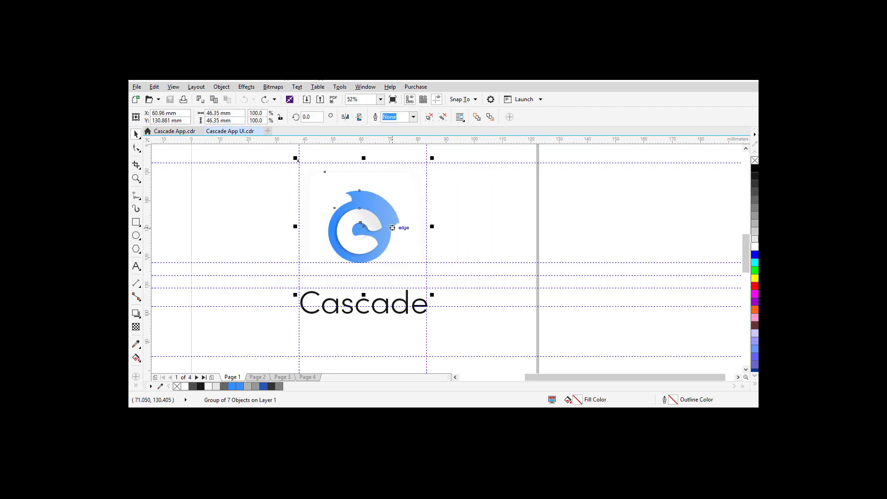
key(shift+F4)
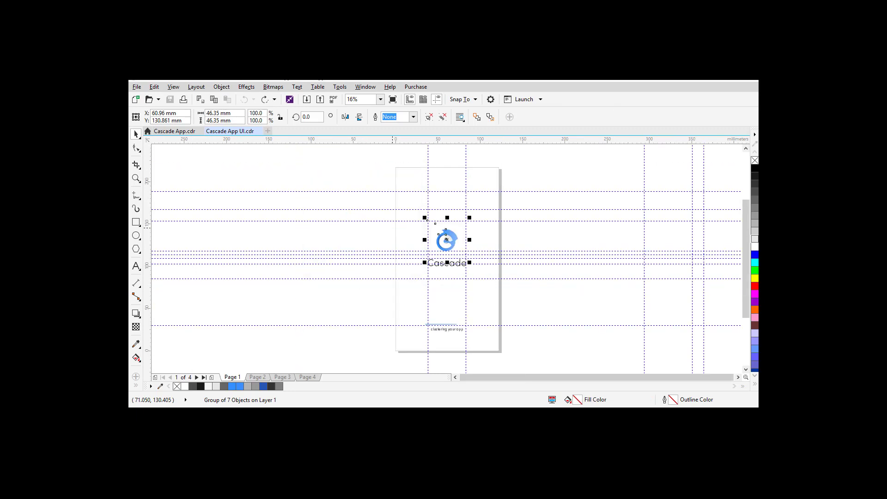
click(297, 232)
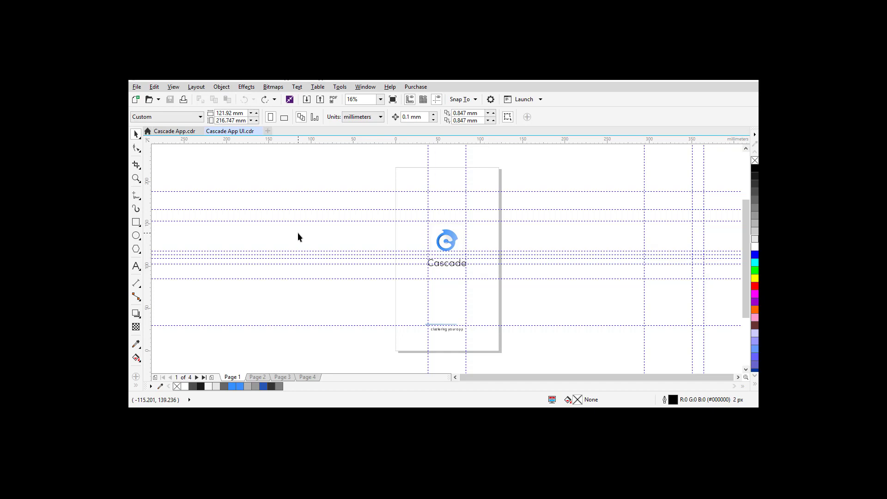
click(450, 236)
drag(450, 234, 299, 237)
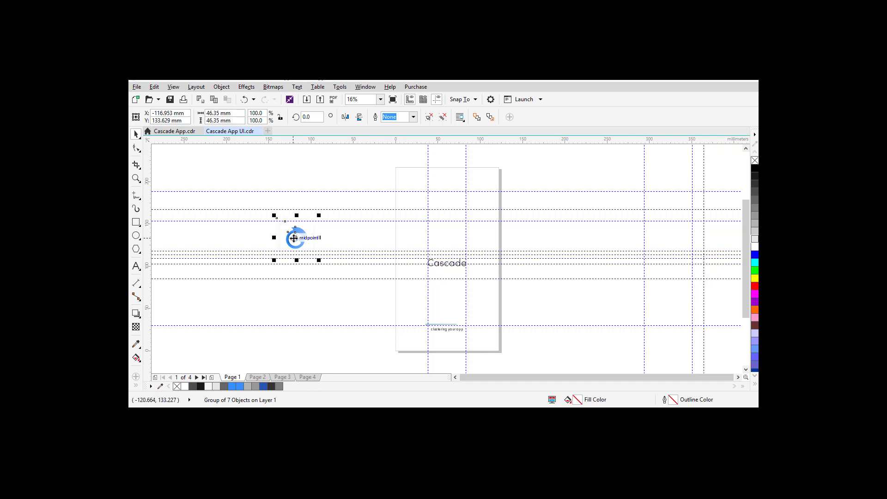
key(ctrl+z)
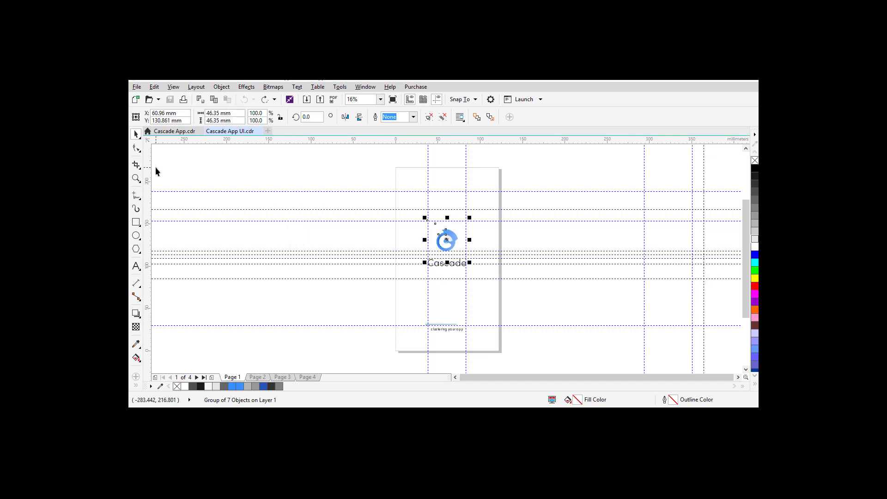
click(137, 87)
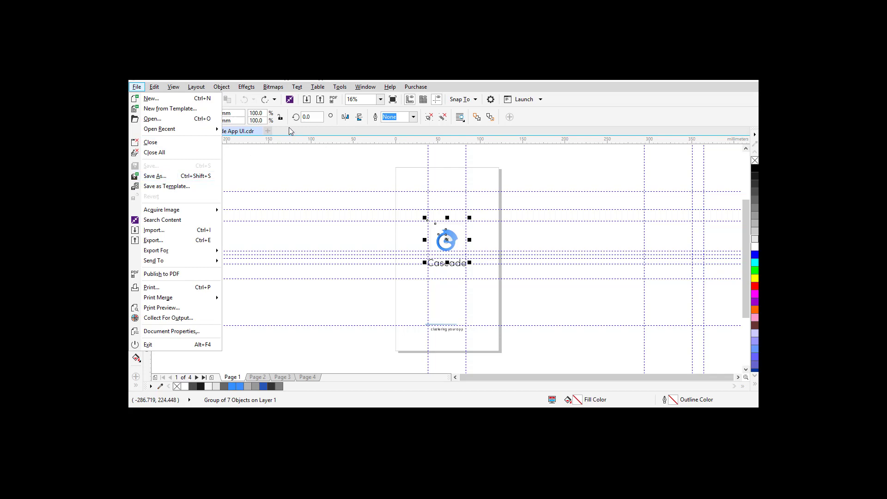
click(320, 101)
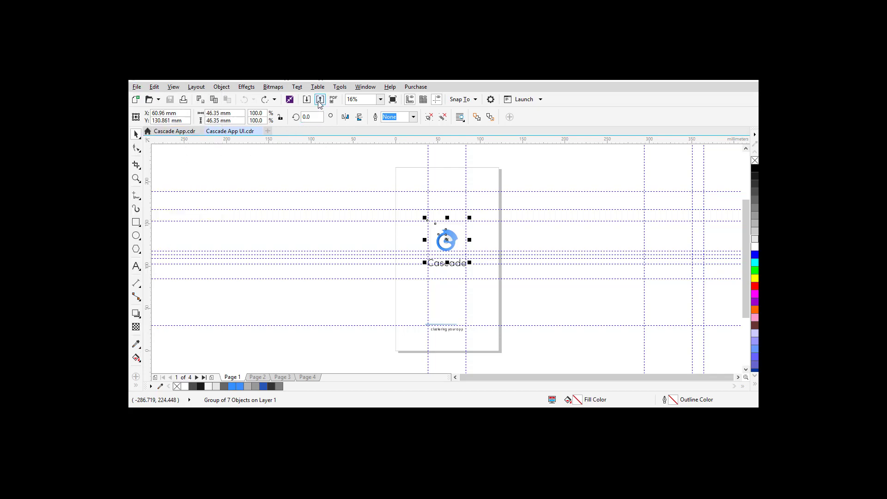
click(320, 101)
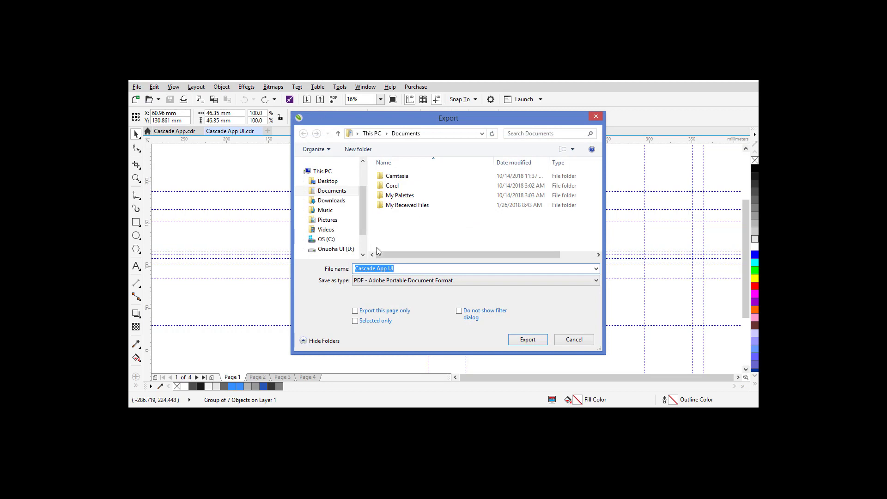
click(394, 283)
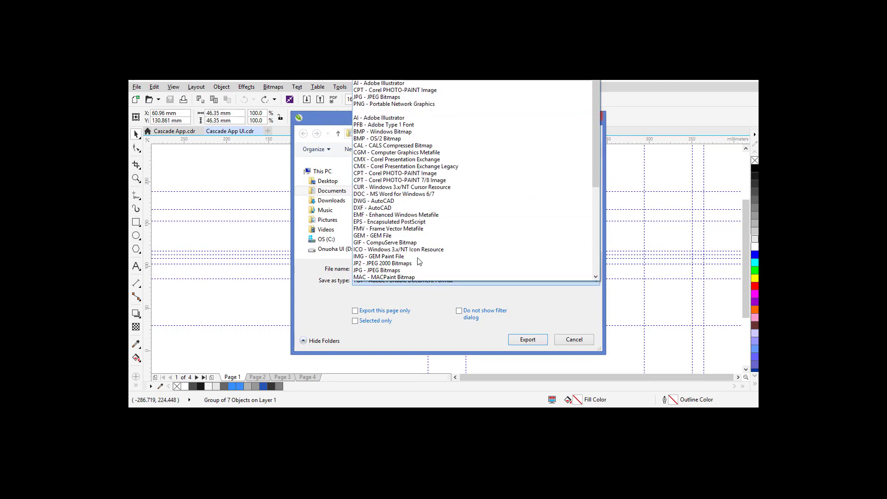
click(395, 85)
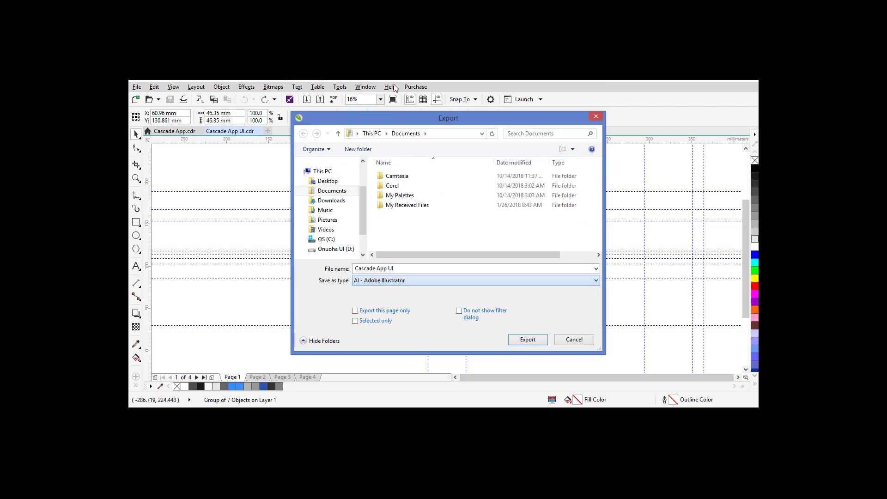
click(399, 281)
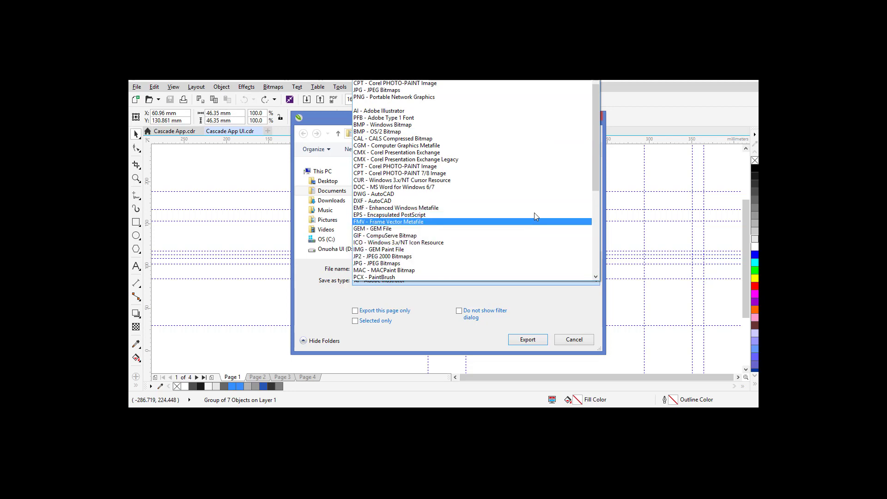
drag(596, 157, 595, 230)
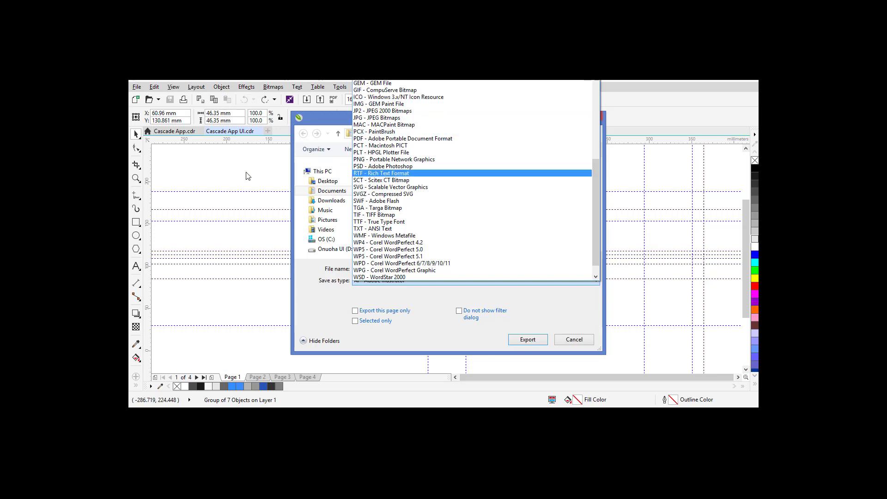
key(Escape)
key(Escape)
key(Escape)
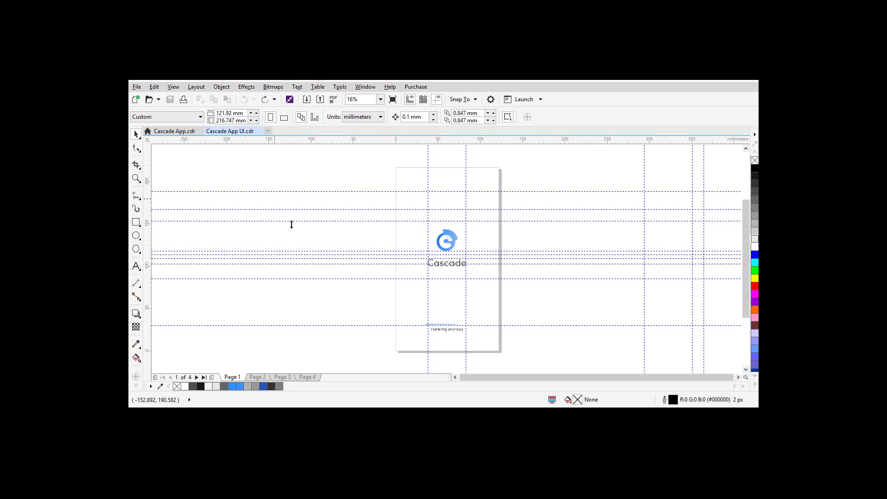
Step: Change the document units from millimetres to pixels, giving a 1,440 × 2,560 px page
click(372, 118)
click(367, 165)
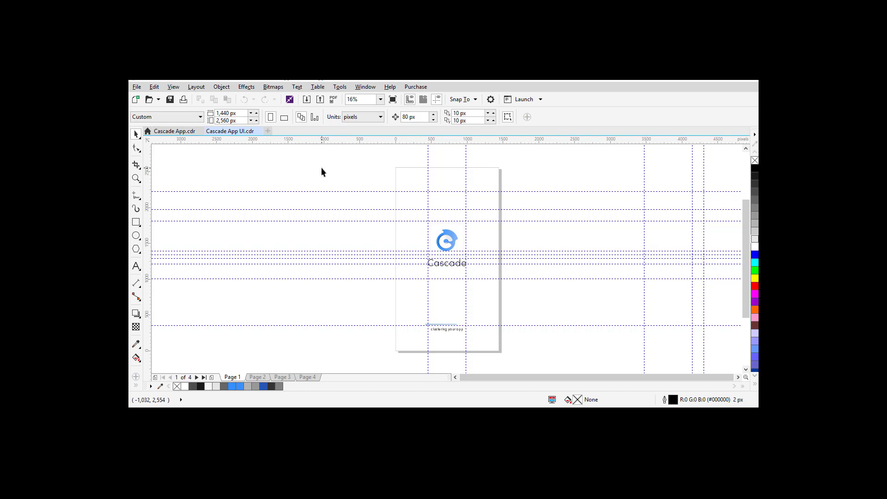
click(226, 113)
Step: Select the horizontal guidelines on the splash page
click(276, 192)
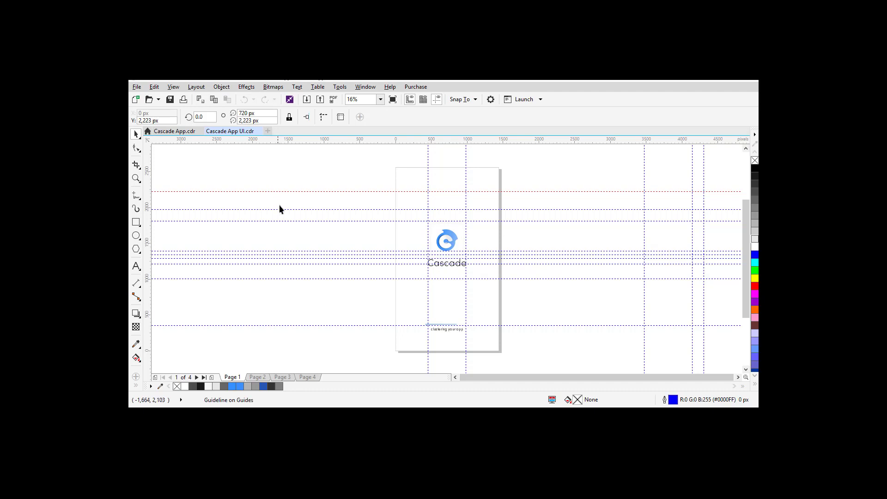
click(279, 211)
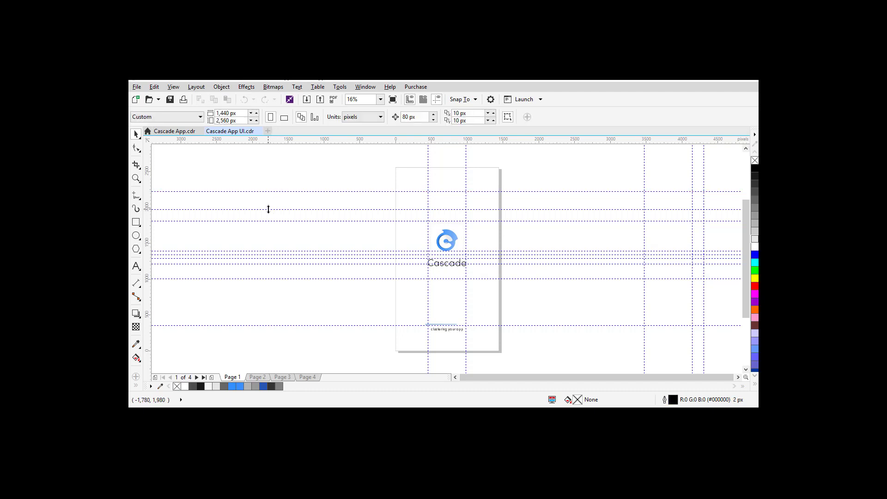
click(269, 210)
click(174, 87)
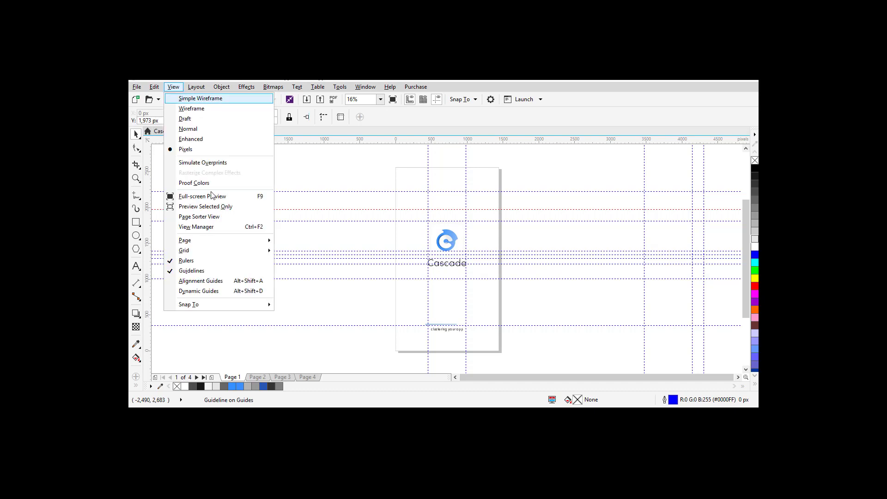
Step: Turn the Document Grid and Baseline Grid on, then hide both again
mouse_move(228, 250)
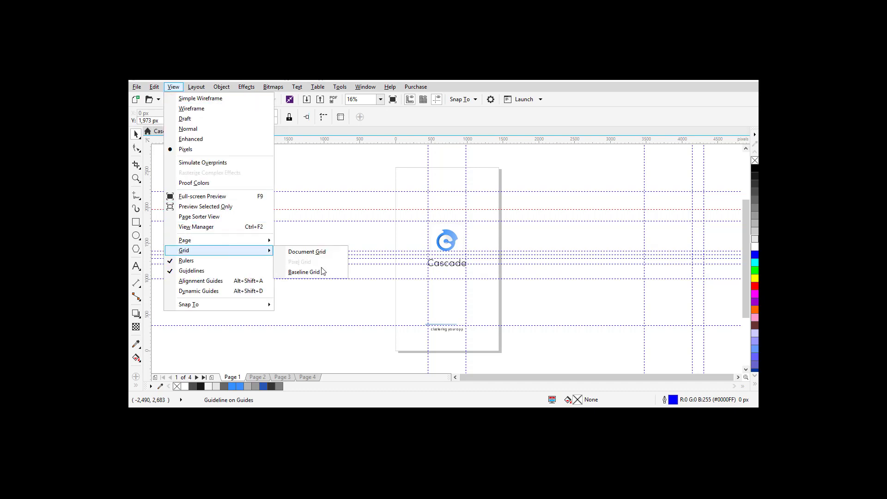
click(312, 252)
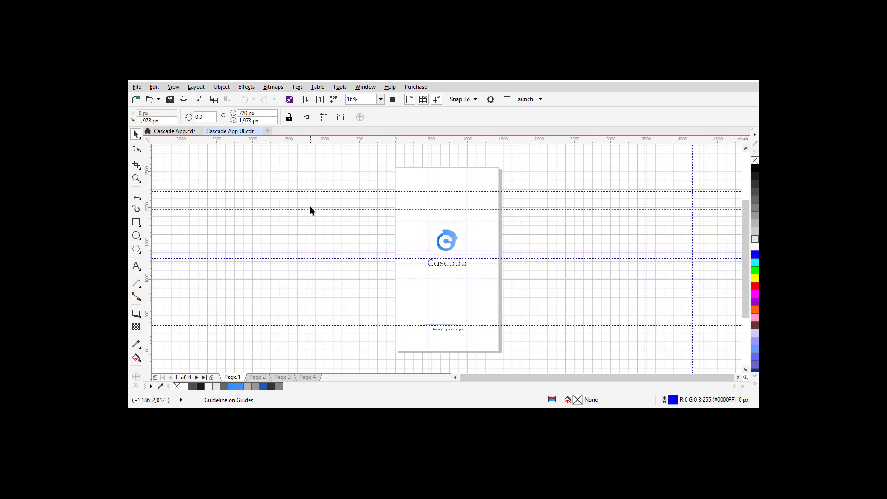
click(174, 89)
mouse_move(265, 250)
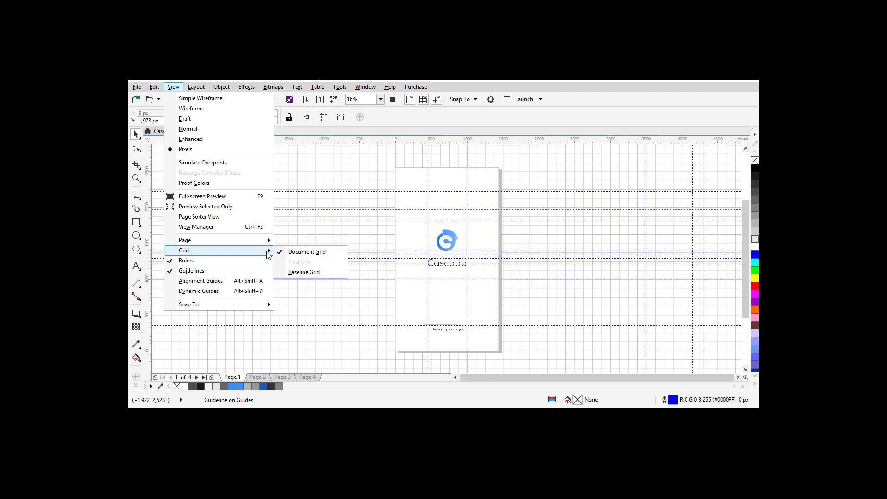
click(314, 273)
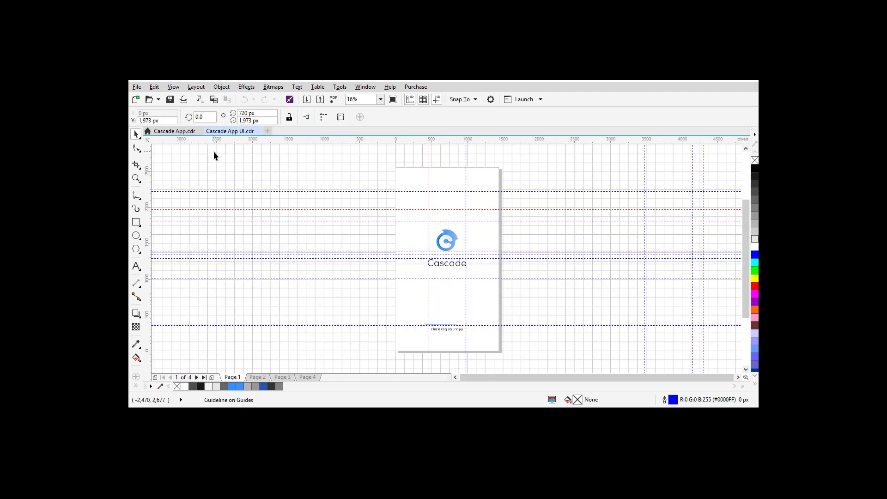
click(174, 88)
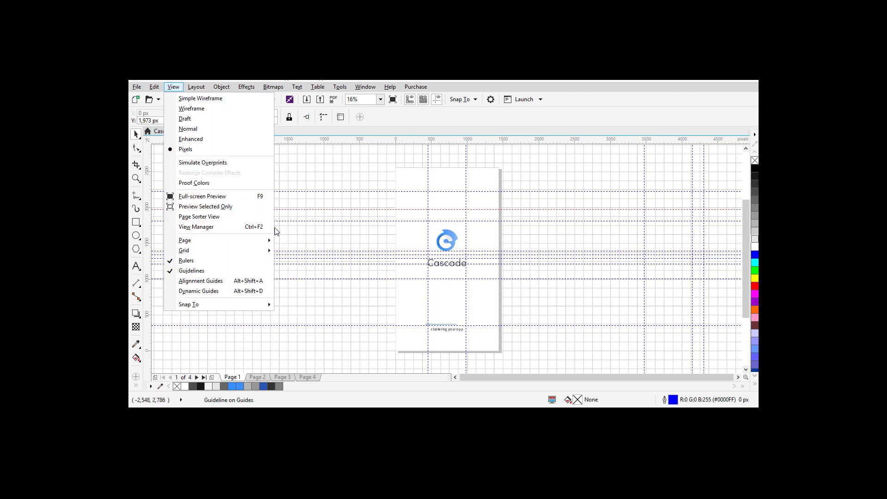
mouse_move(267, 251)
click(292, 258)
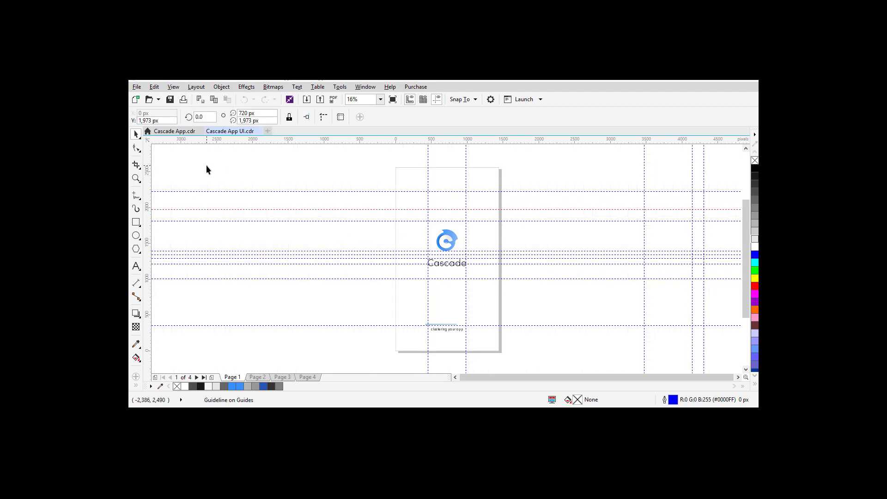
click(175, 87)
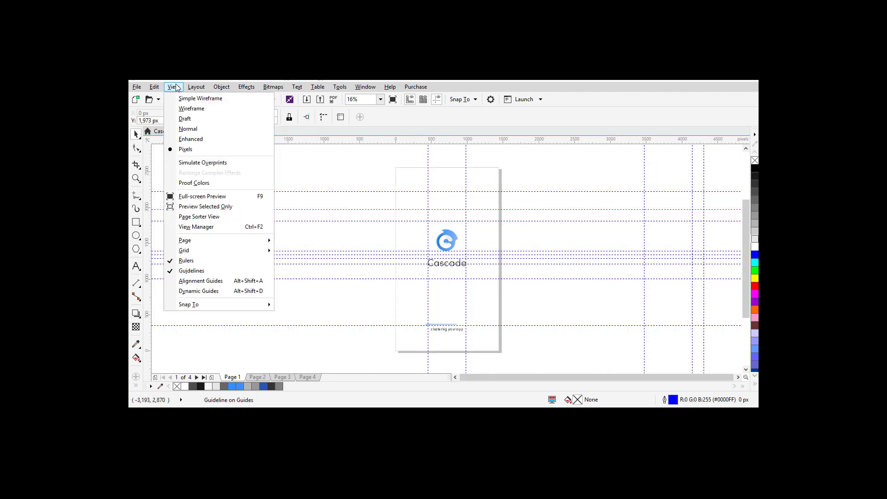
mouse_move(266, 256)
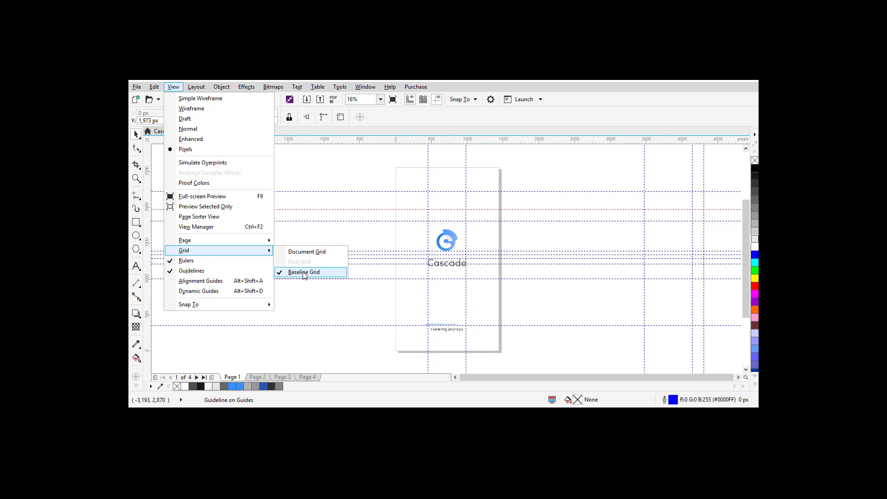
click(301, 272)
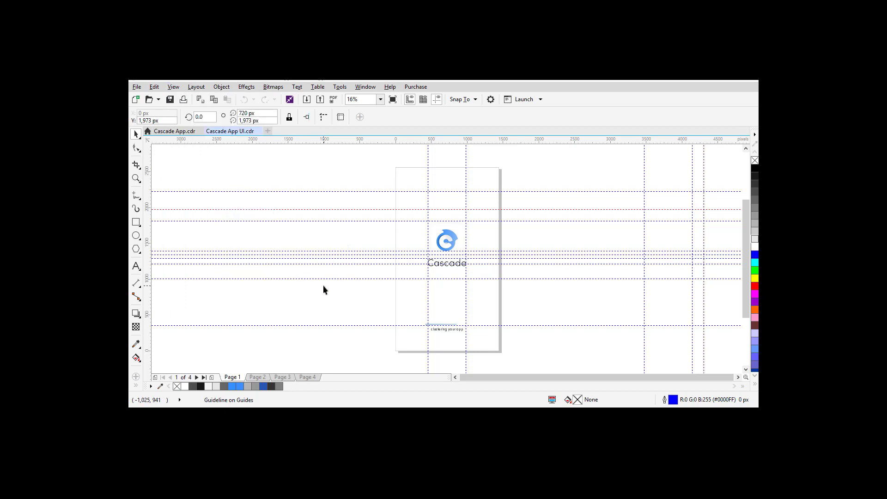
Step: Nudge the top horizontal guideline slightly lower
click(287, 190)
mouse_move(287, 191)
mouse_down()
mouse_move(287, 168)
mouse_move(288, 194)
mouse_up()
click(273, 176)
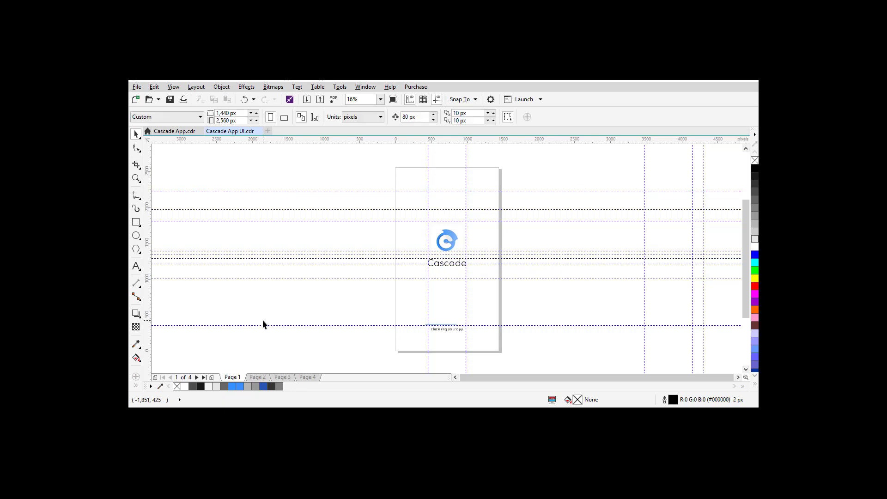
right_click(233, 378)
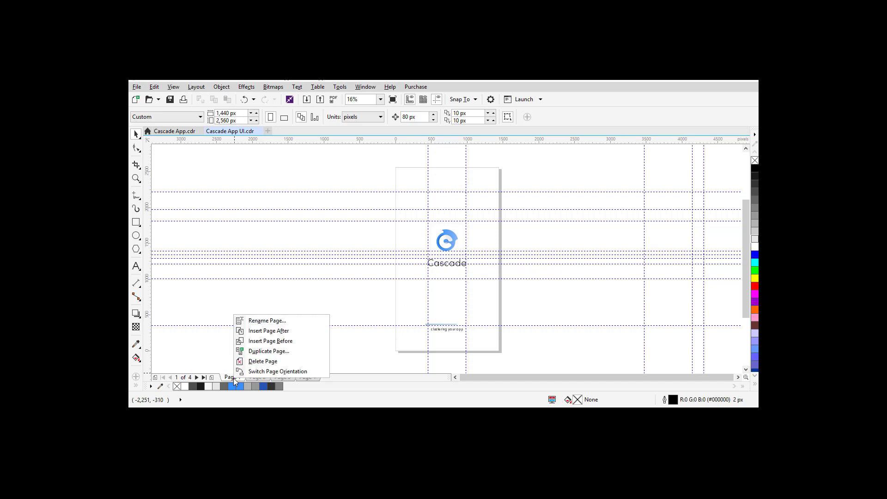
click(220, 231)
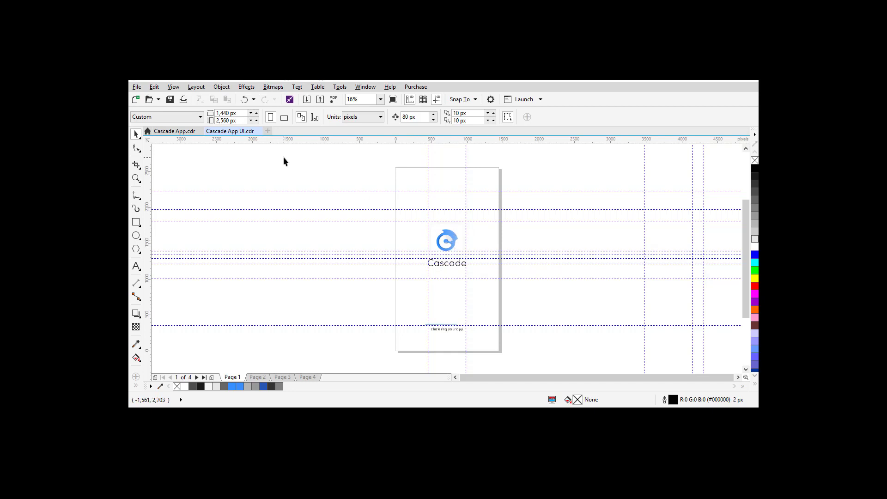
click(138, 88)
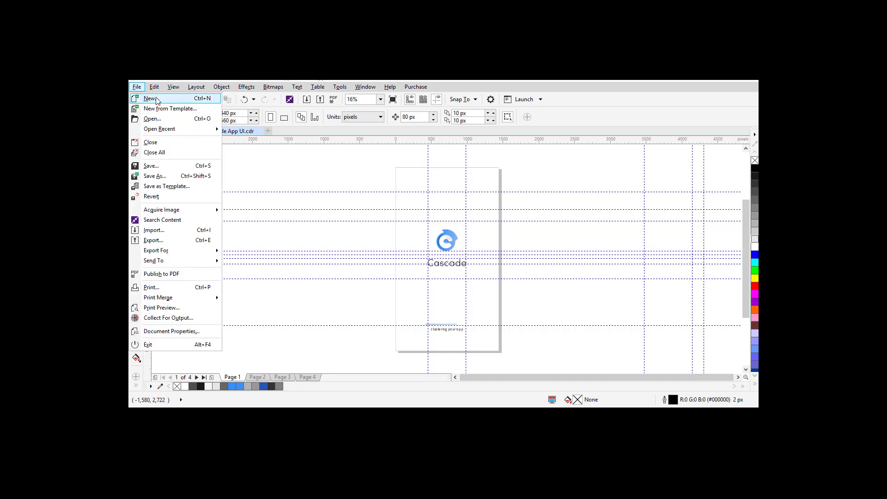
click(157, 101)
click(476, 197)
click(481, 231)
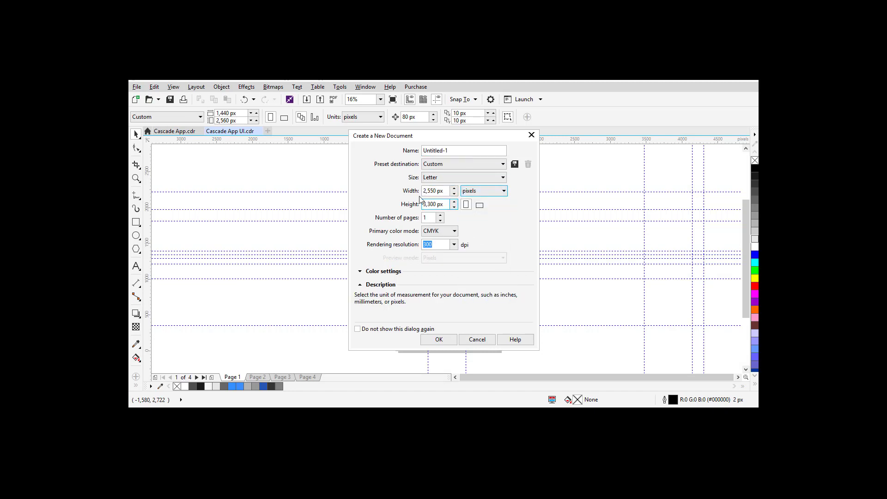
double_click(426, 191)
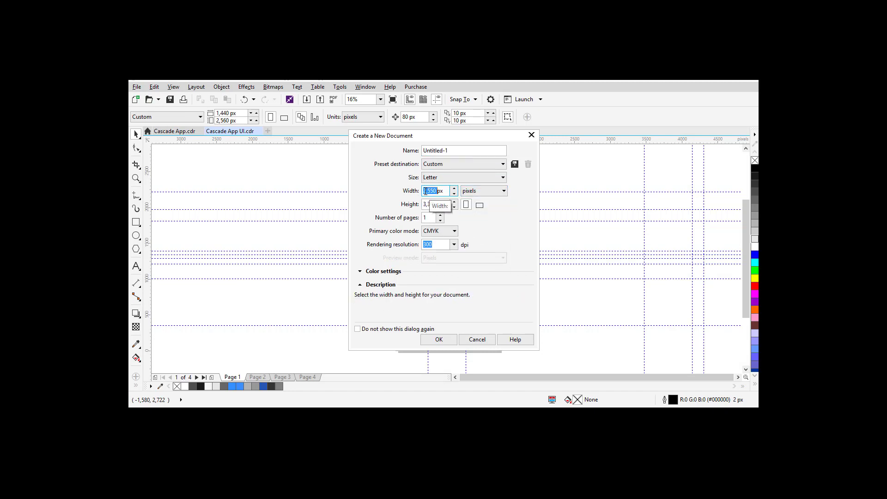
text(1440)
key(Tab)
text(25)
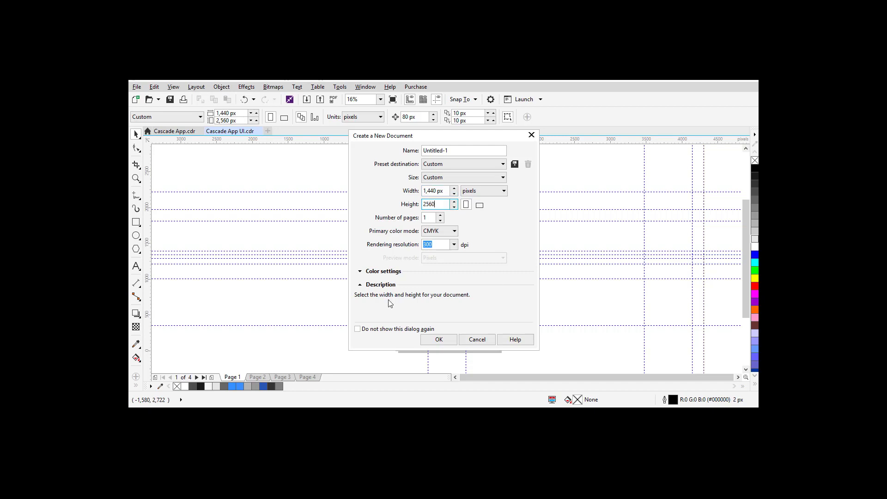
key(Escape)
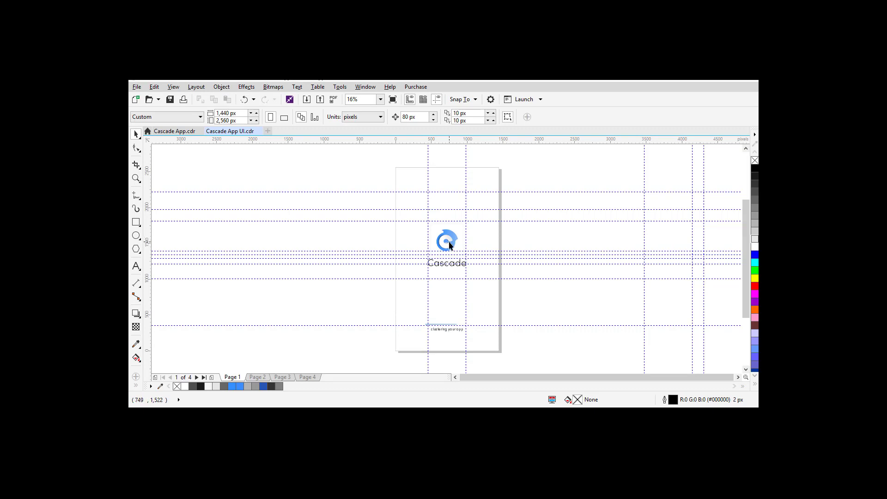
Step: Insert a blank page after Page 1 and paste in the logo and tagline copied from Cascade App.cdr
right_click(229, 376)
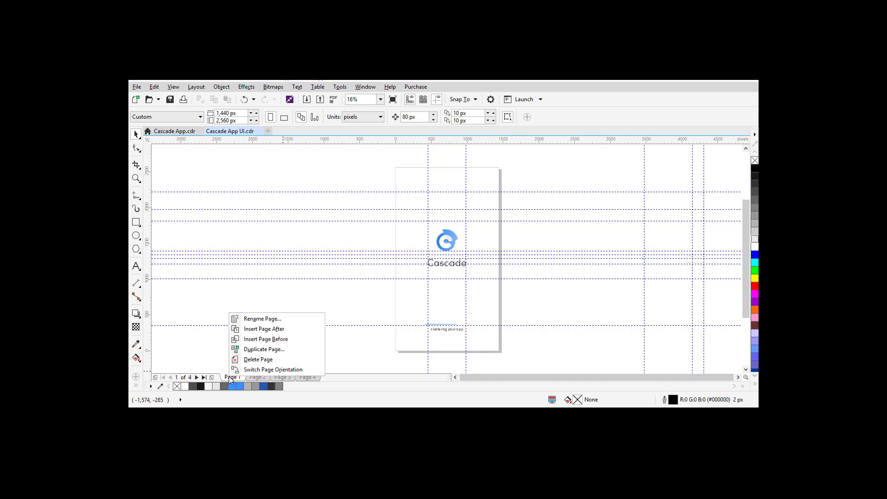
click(262, 329)
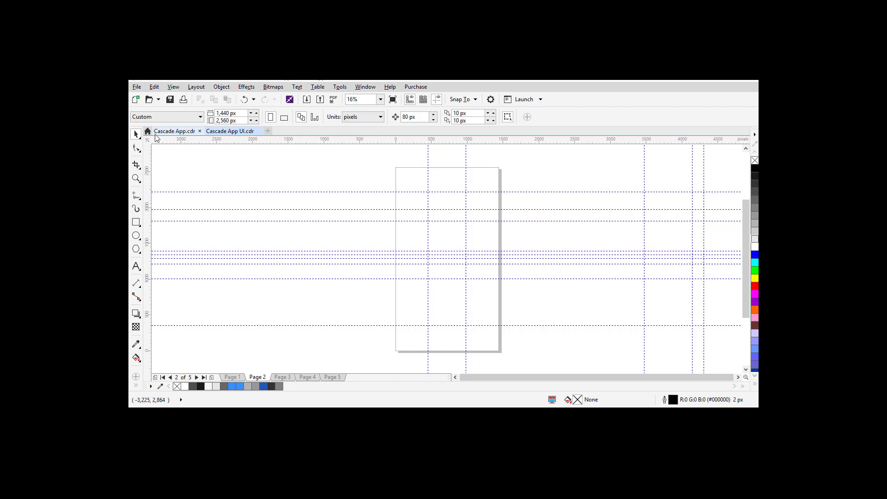
click(180, 131)
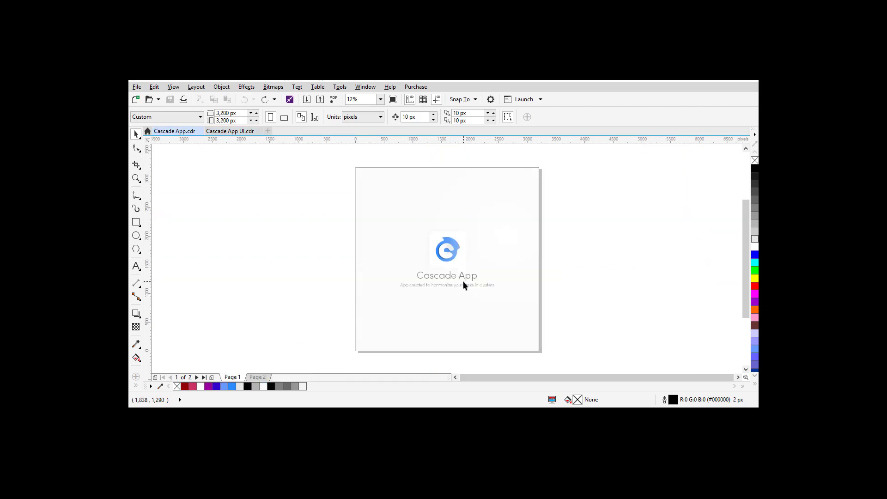
drag(307, 190, 561, 314)
key(ctrl+c)
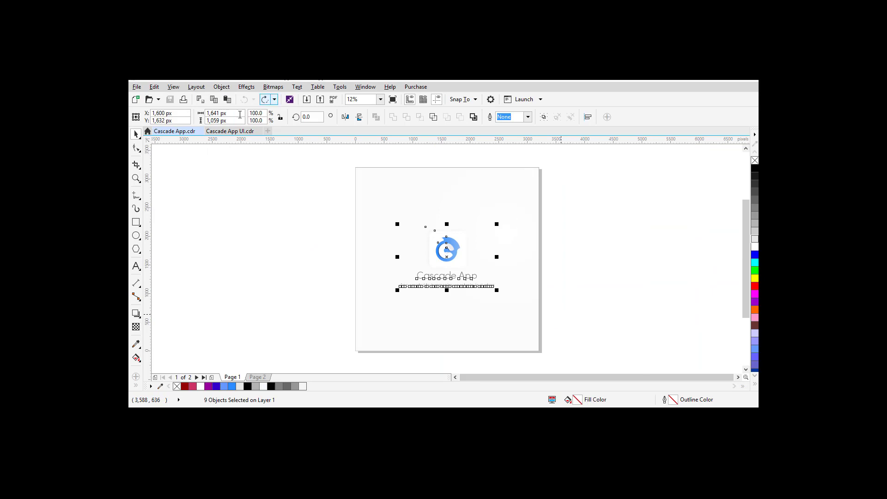
click(234, 131)
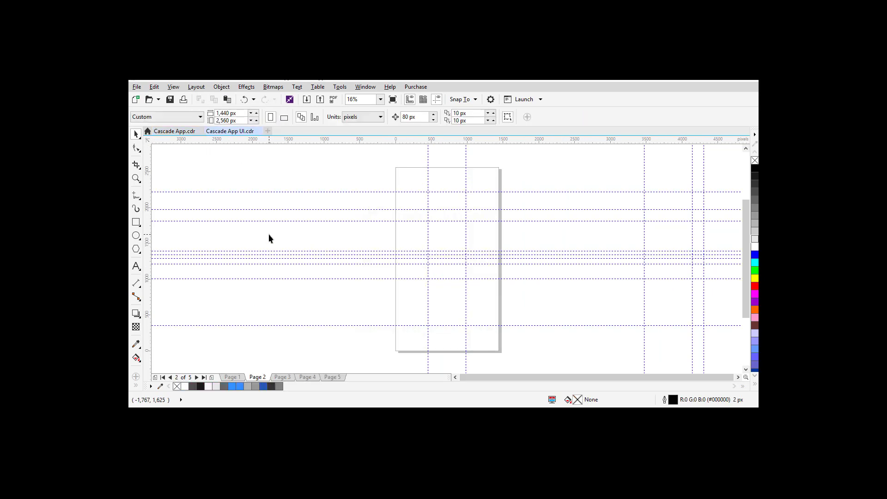
key(ctrl+v)
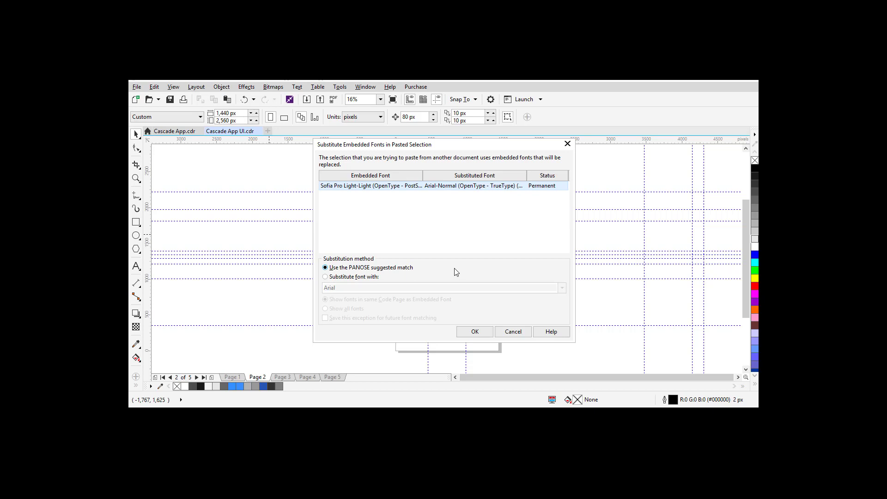
Step: Paste the logo and tagline with Corbel substituted for the missing Sofia Pro Light font
key(Return)
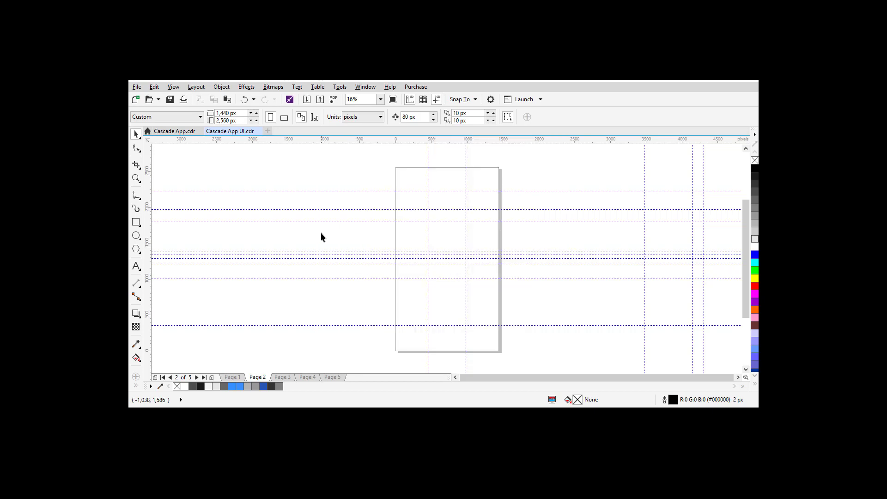
key(ctrl+v)
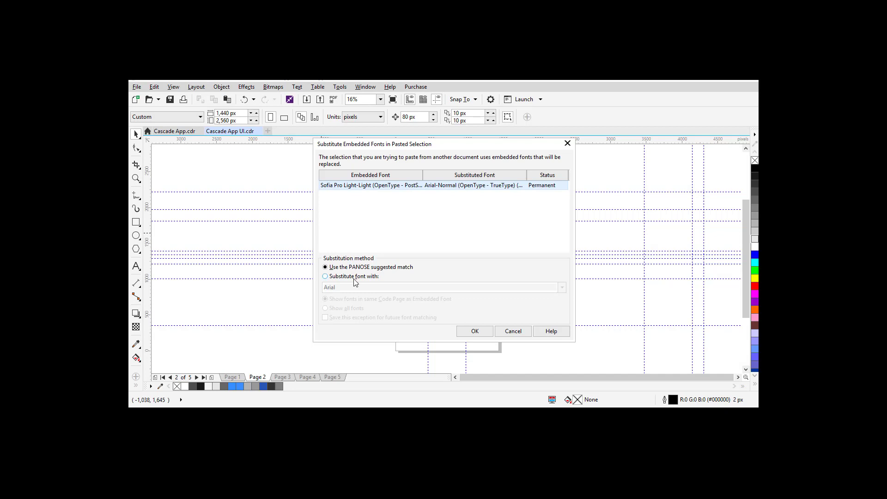
click(352, 277)
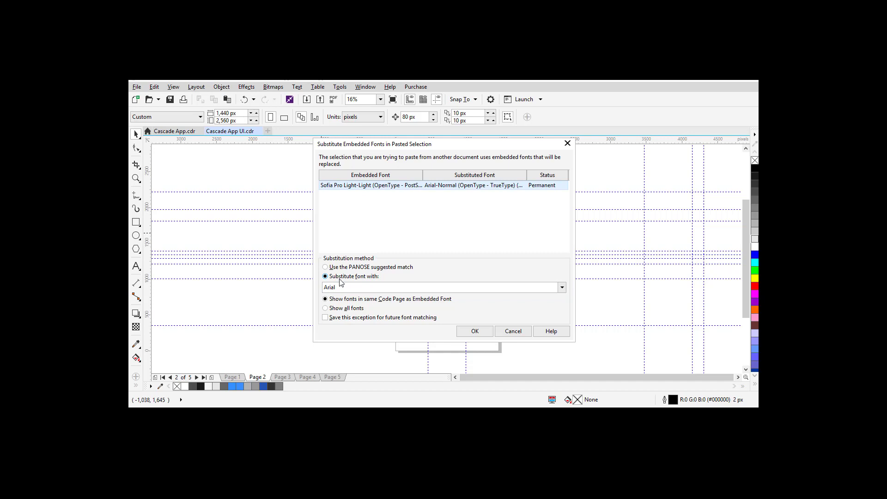
click(563, 287)
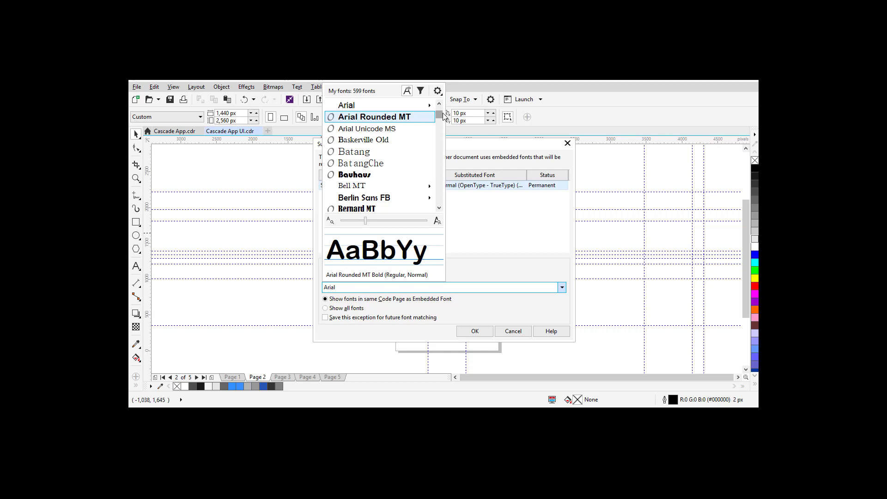
drag(442, 120, 443, 129)
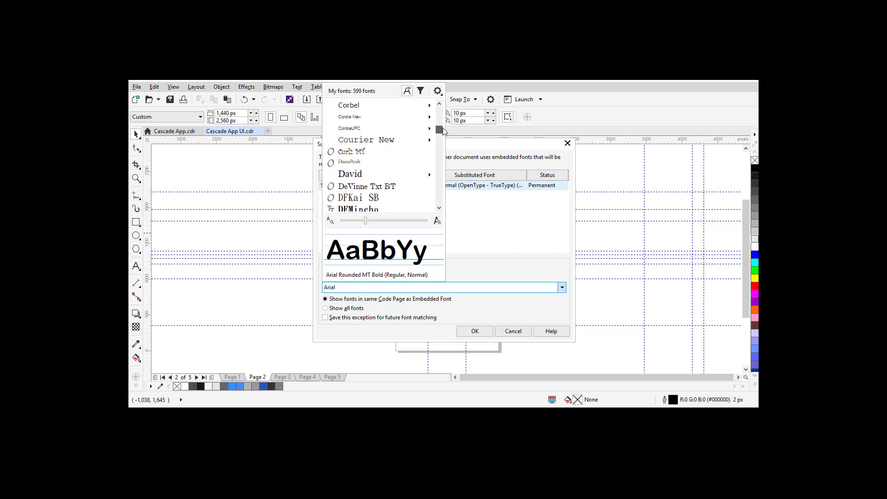
click(375, 106)
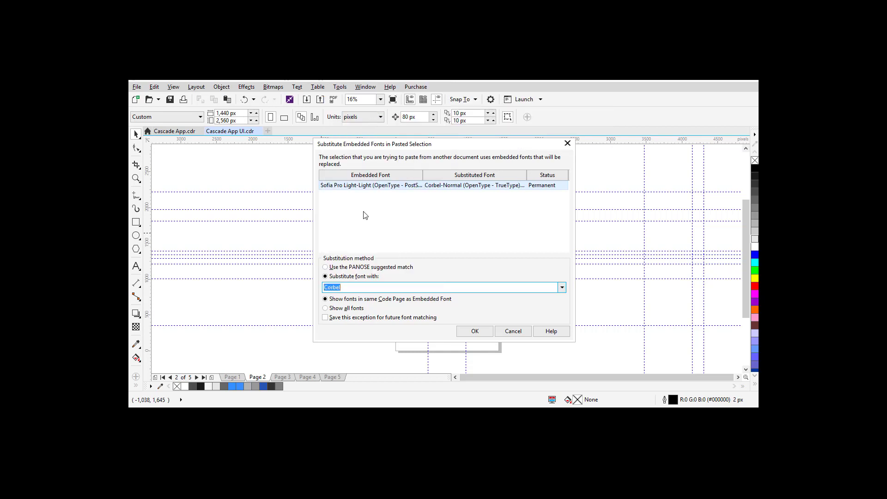
click(476, 331)
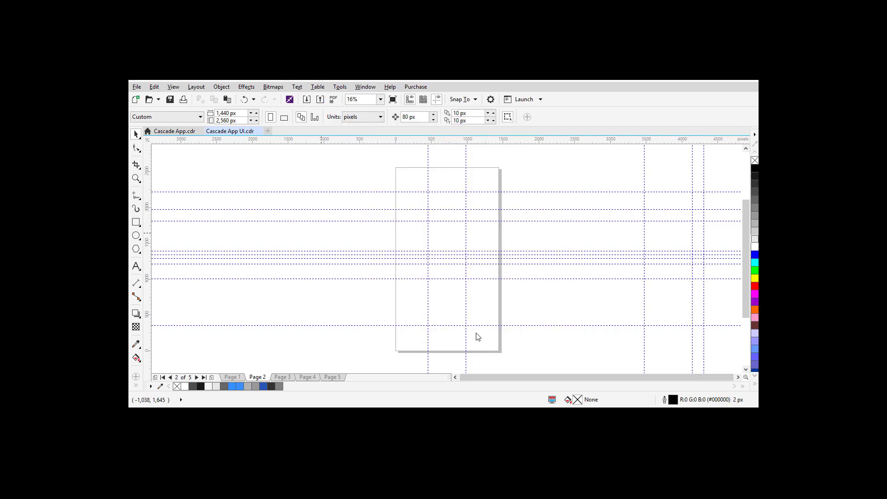
Step: Move the pasted logo and tagline off the page to the left
click(554, 300)
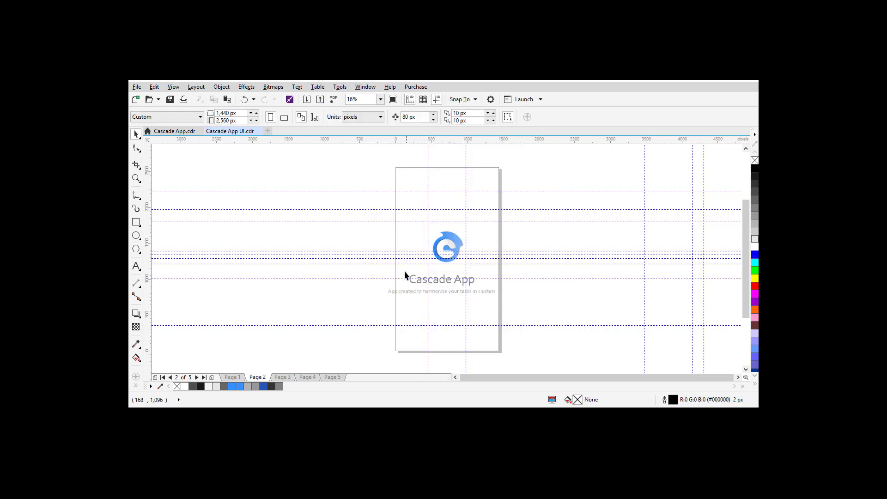
drag(368, 202, 545, 312)
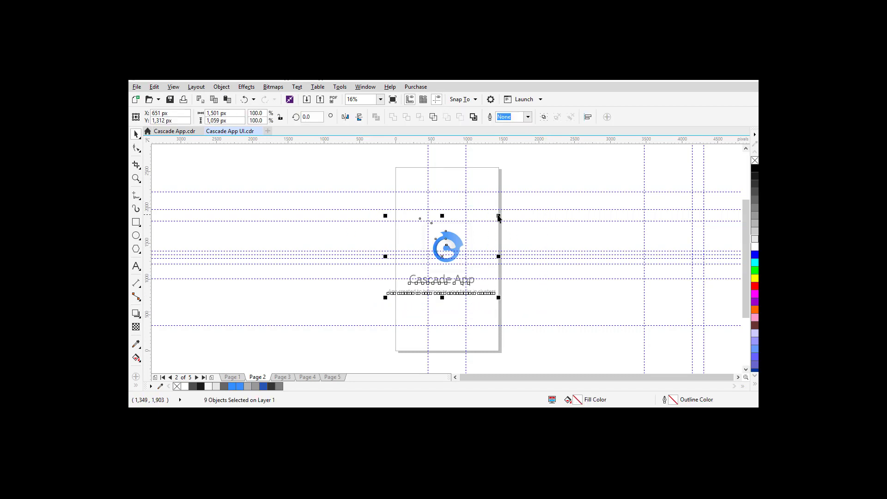
drag(499, 214, 572, 190)
key(Escape)
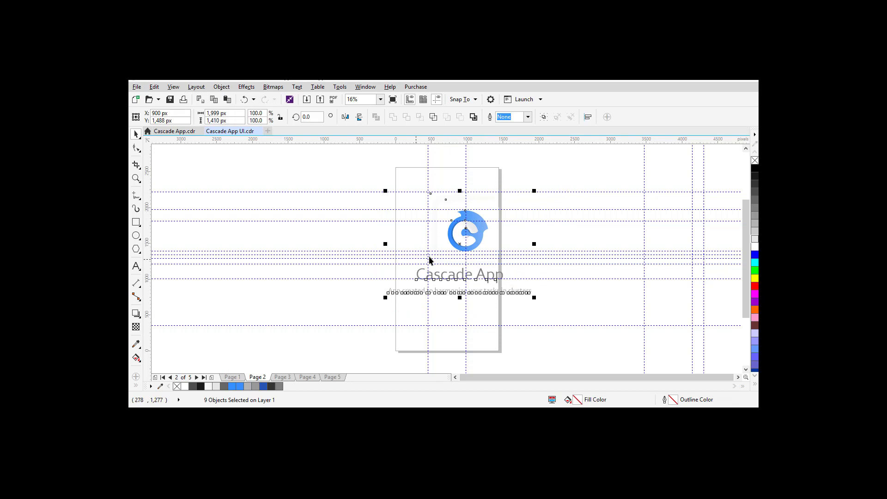
drag(459, 244, 330, 250)
click(292, 305)
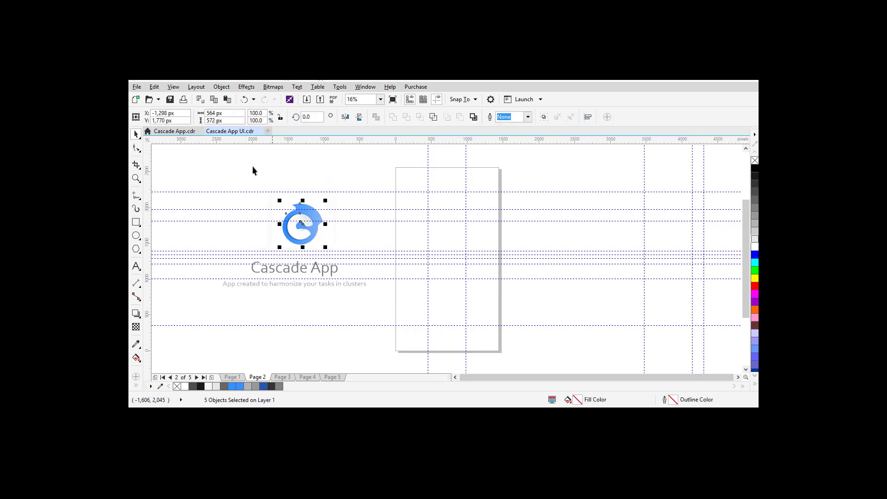
Step: Group the logo icon's pieces and park the group just right of the page
drag(242, 168, 365, 266)
key(ctrl+g)
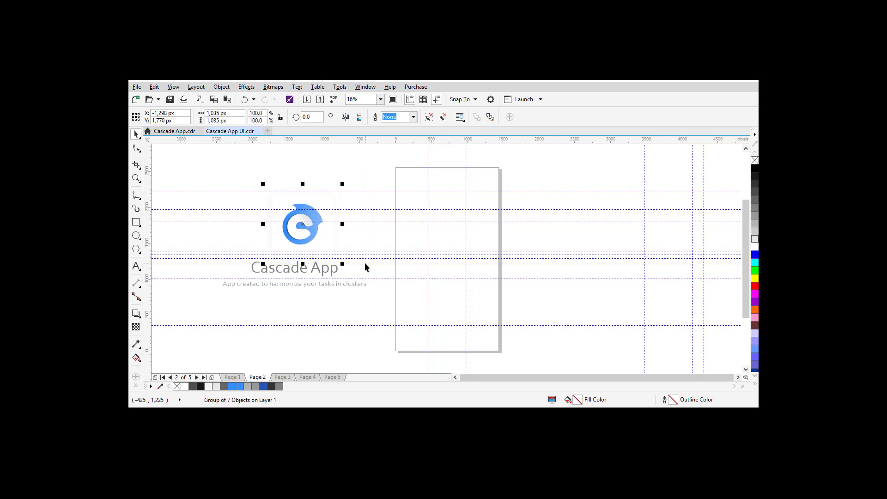
key(p)
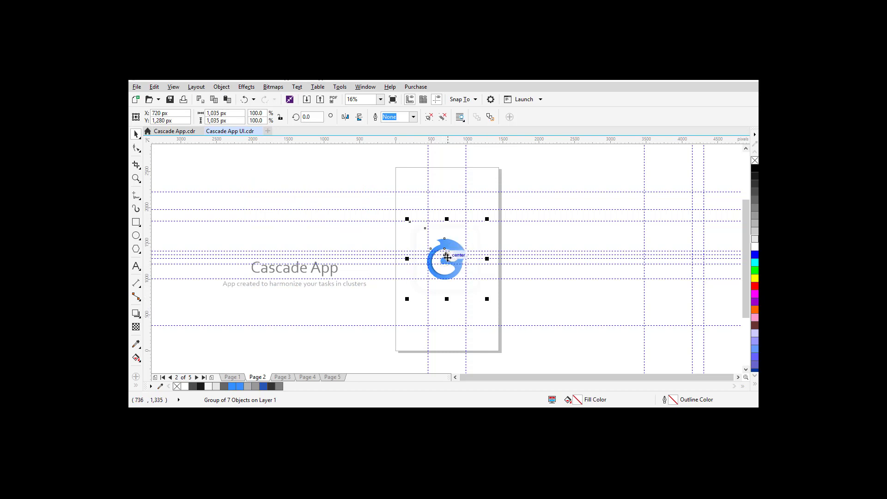
drag(445, 261, 562, 238)
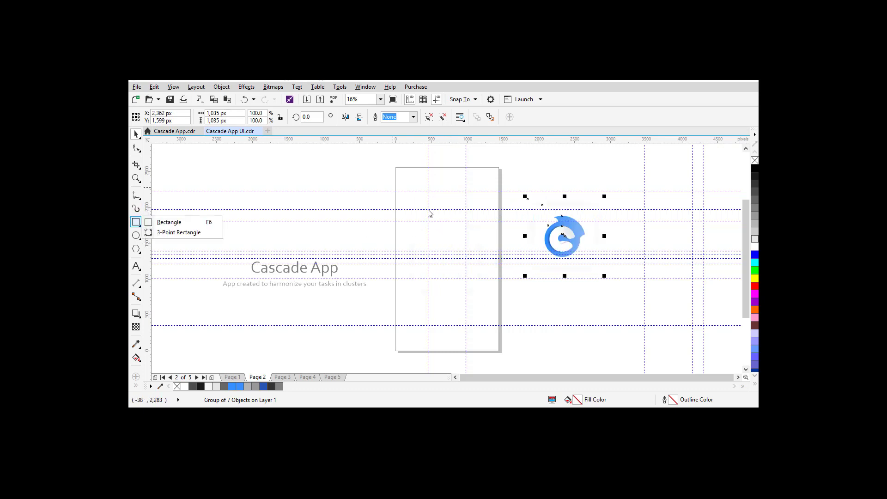
click(137, 223)
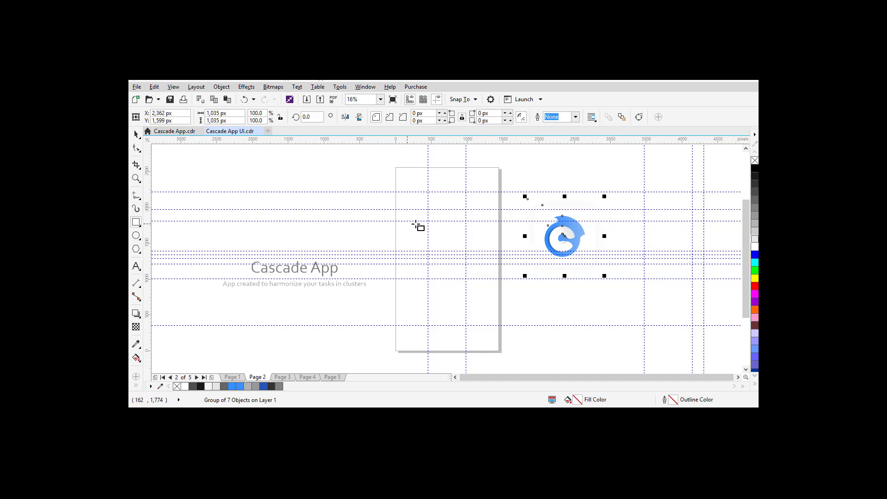
Step: Draw a 503 × 503 px square, centre it horizontally and nudge it toward the top
drag(427, 220, 463, 250)
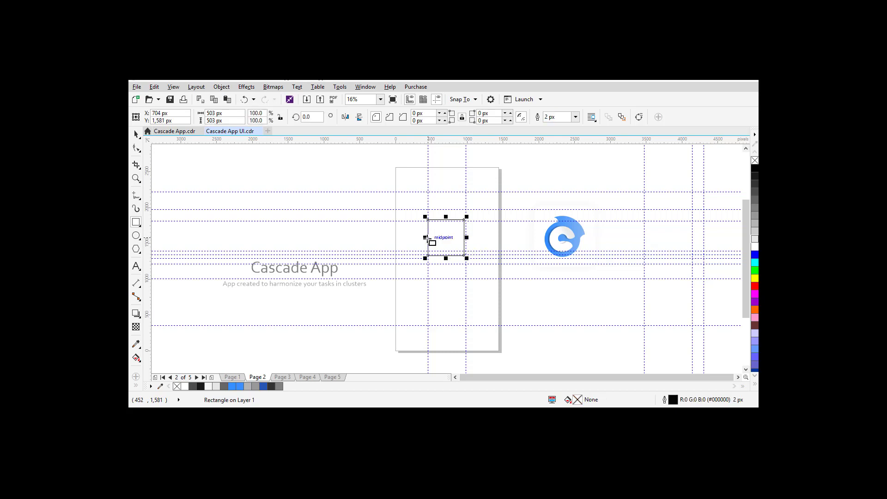
key(p)
key(Up)
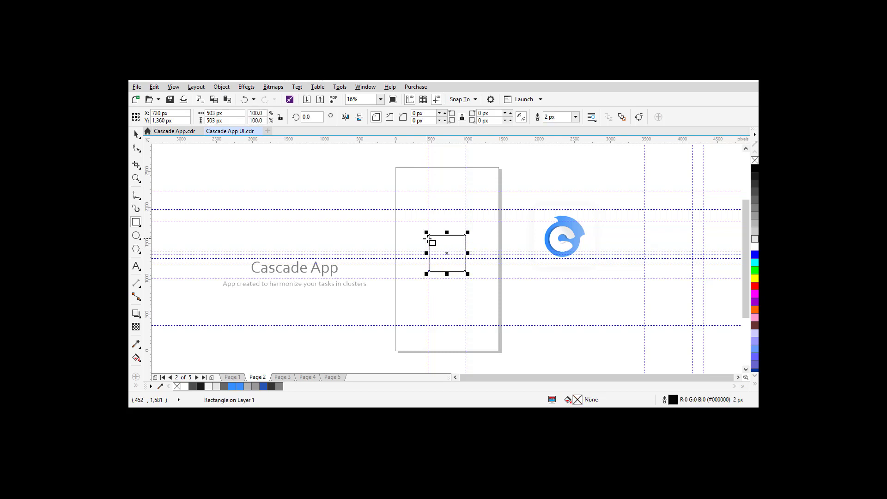
key(Up)
key(Up)
key(Up)
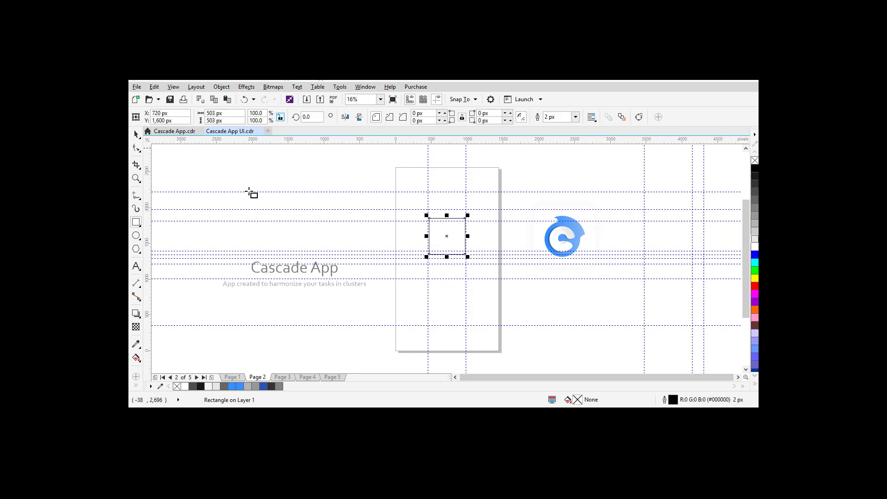
click(136, 134)
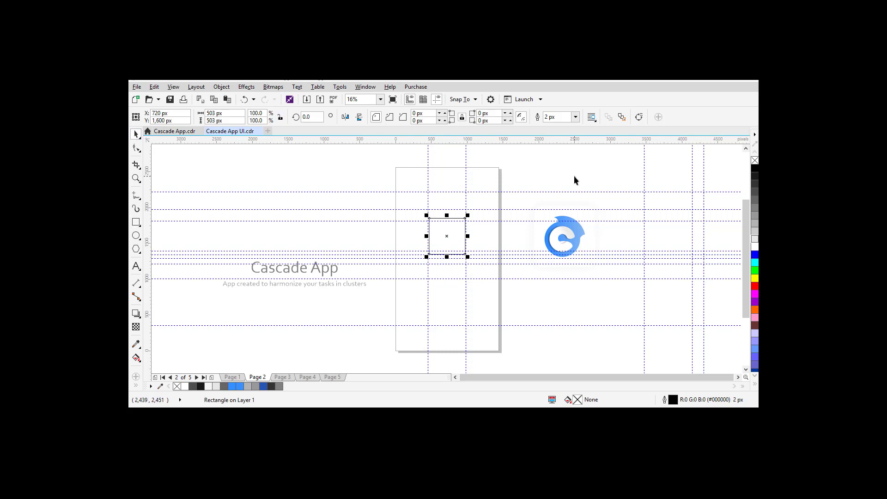
click(338, 169)
Step: Switch document units to millimetres, scale the small square to 35.505 mm, then select the logo group
click(375, 118)
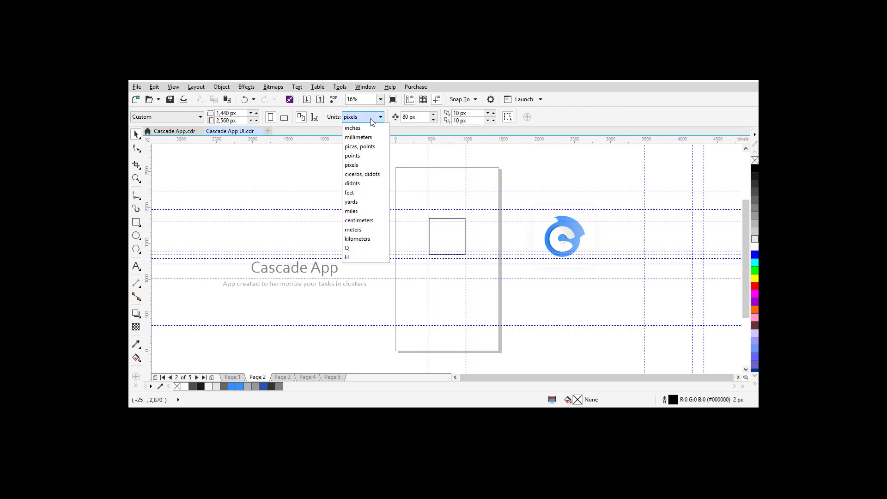
click(352, 139)
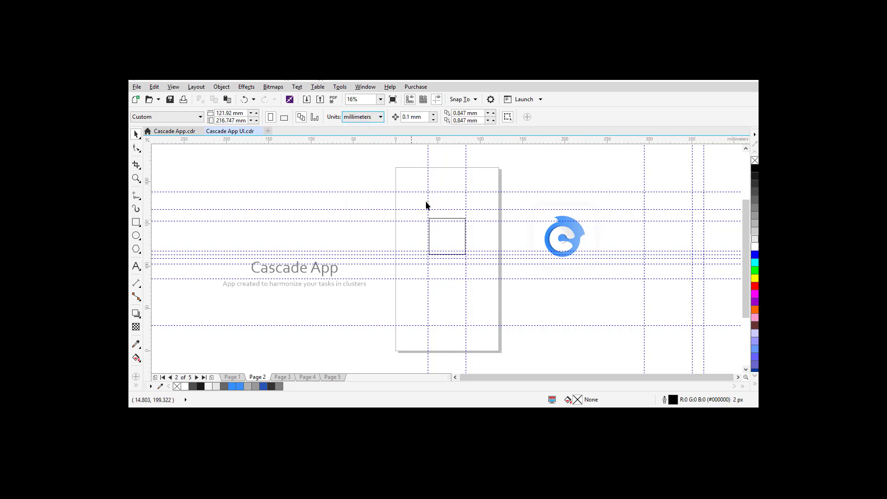
click(450, 253)
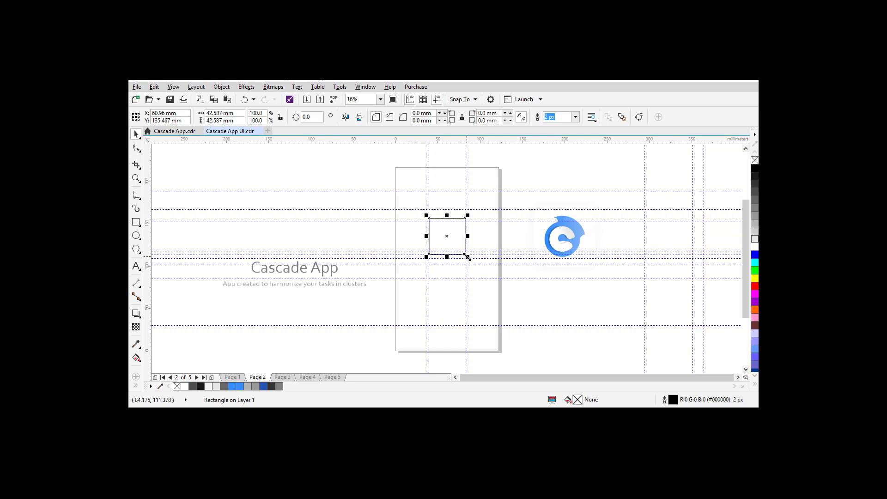
drag(467, 257, 463, 252)
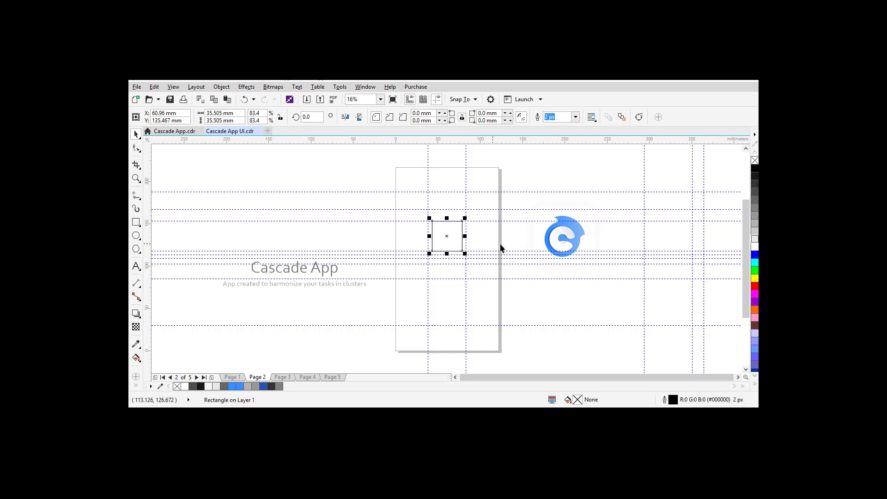
click(454, 229)
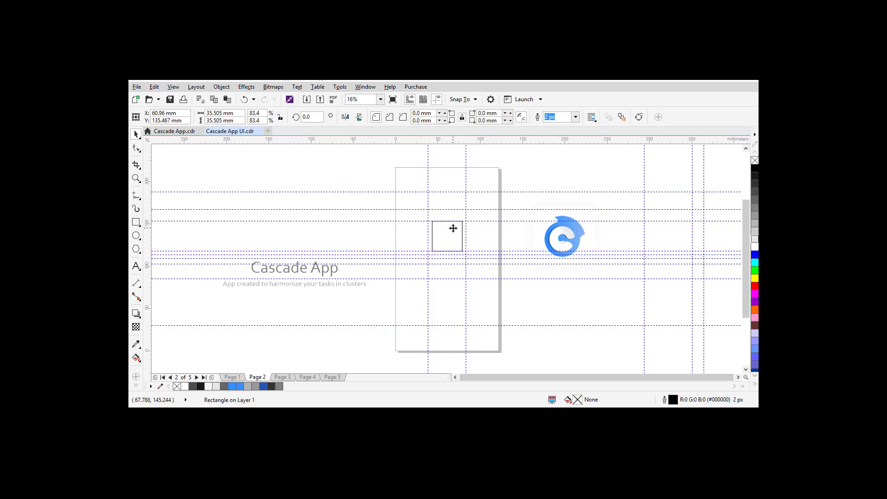
click(549, 243)
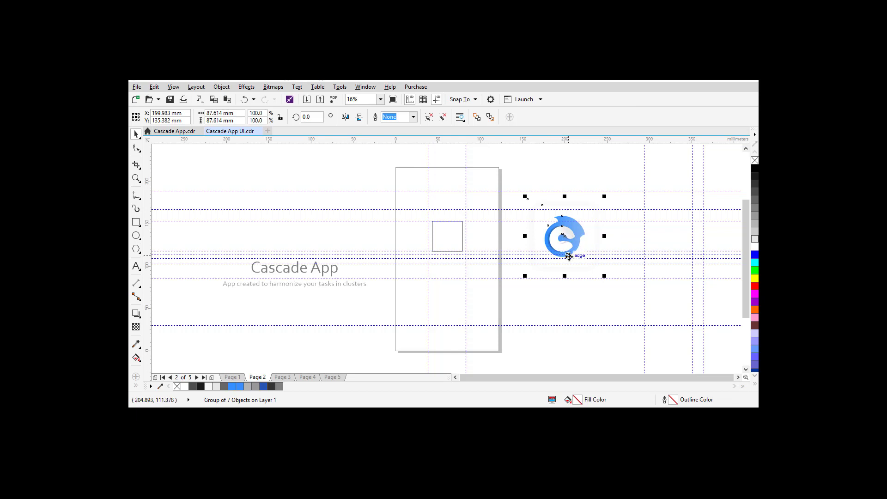
Step: Ungroup the logo and regroup its five main pieces
key(ctrl+u)
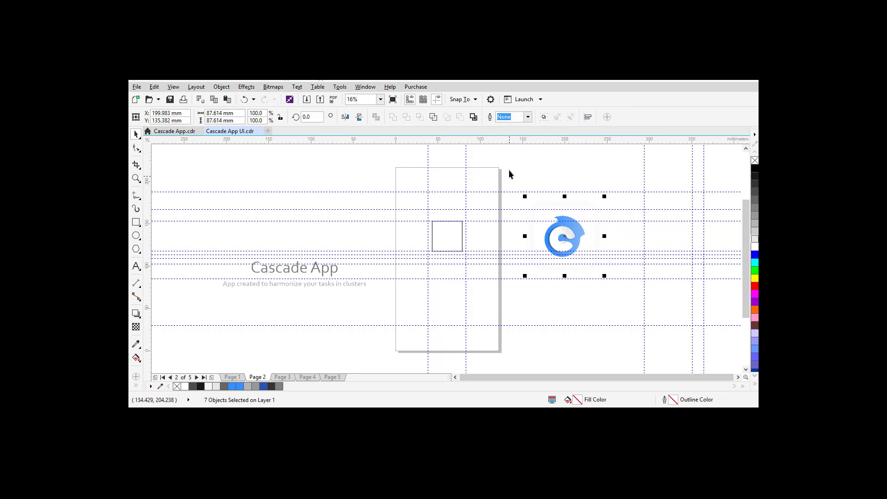
click(508, 169)
drag(549, 217, 613, 267)
key(ctrl+g)
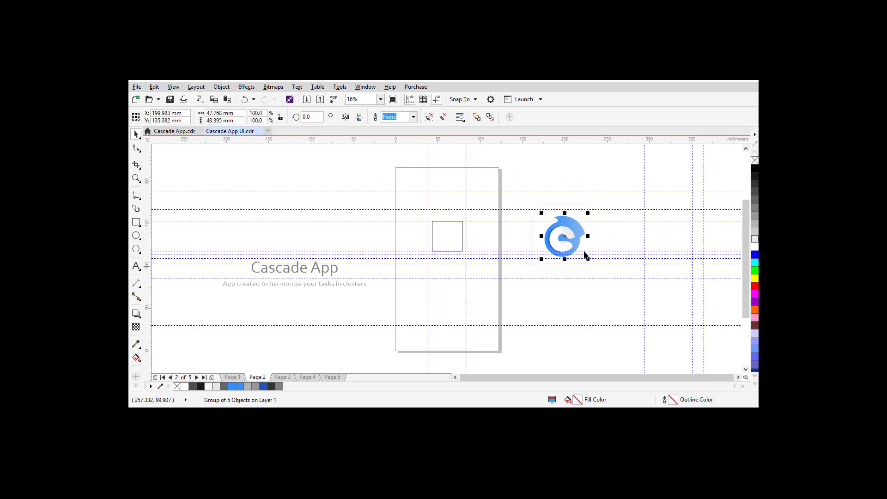
Step: Park the logo off the page to the upper right and centre the white rounded square
click(565, 237)
drag(564, 237, 563, 182)
key(ctrl+z)
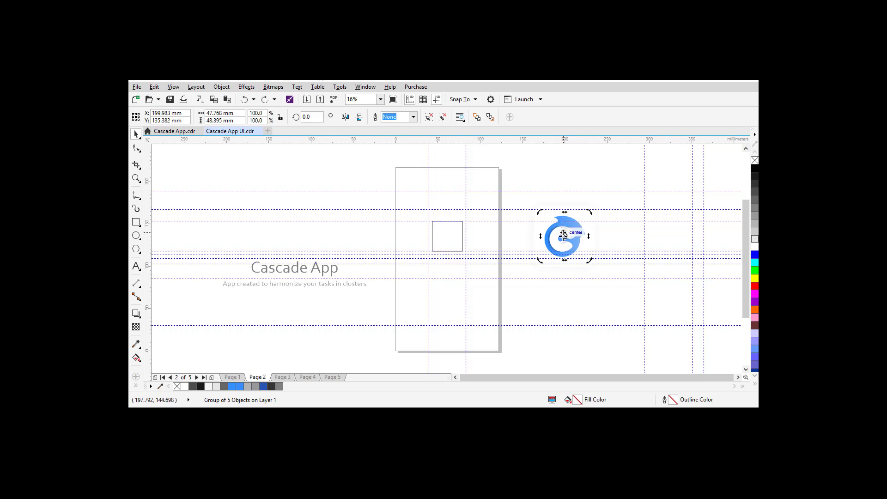
click(563, 236)
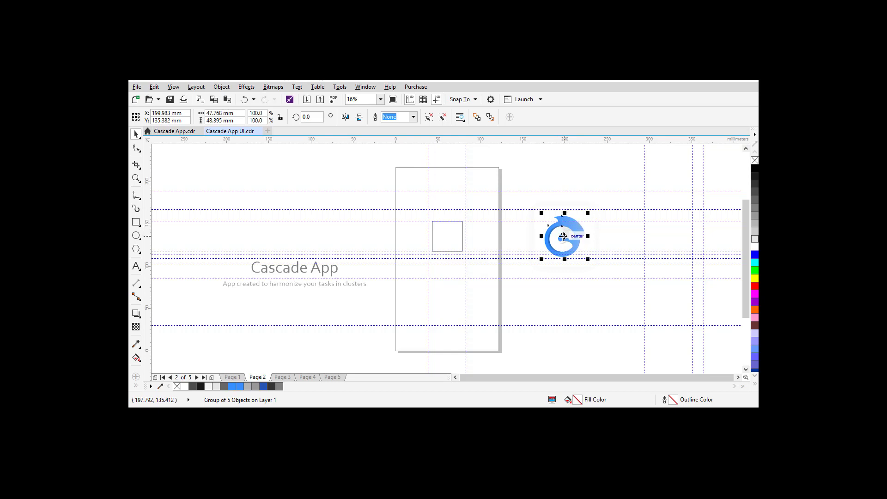
drag(563, 236, 603, 175)
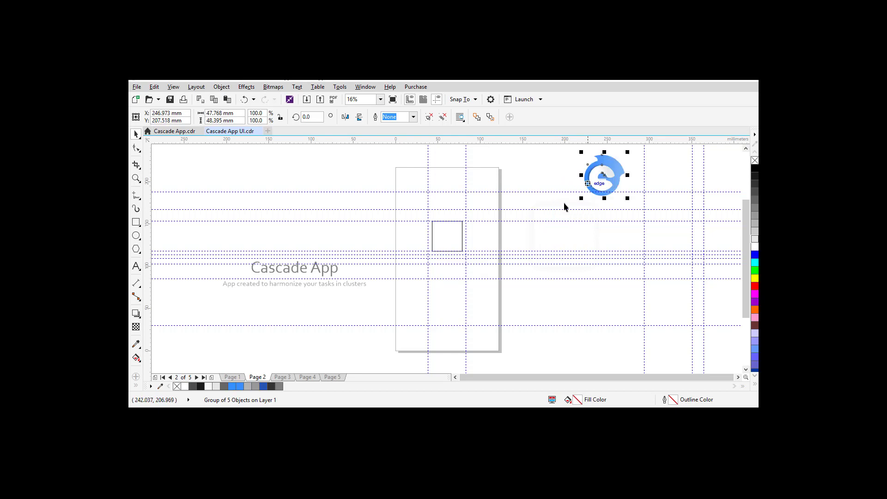
click(554, 237)
key(p)
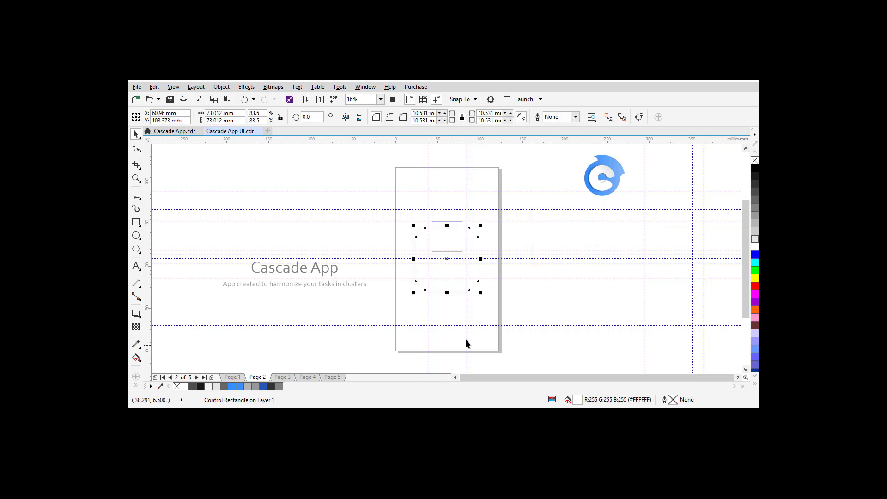
Step: Shrink the white rounded square to about half size (~44 mm) and move it higher
drag(480, 292, 469, 286)
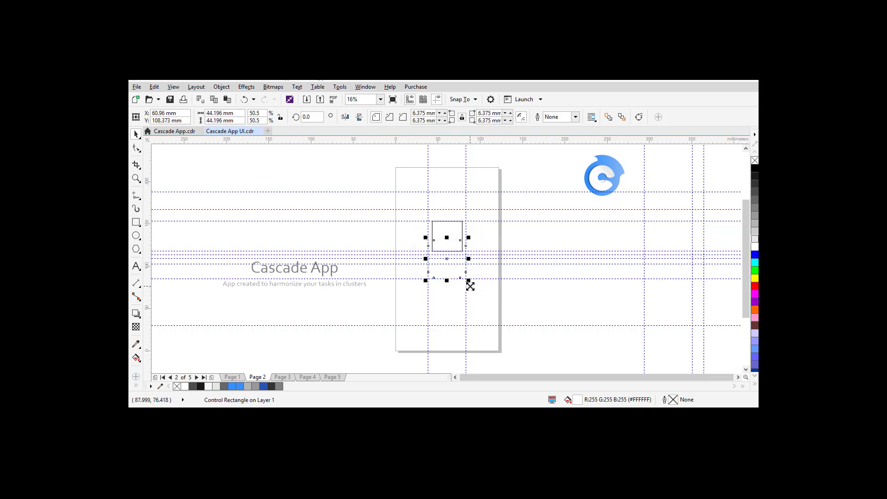
key(Up)
key(Up)
key(Up)
key(Up)
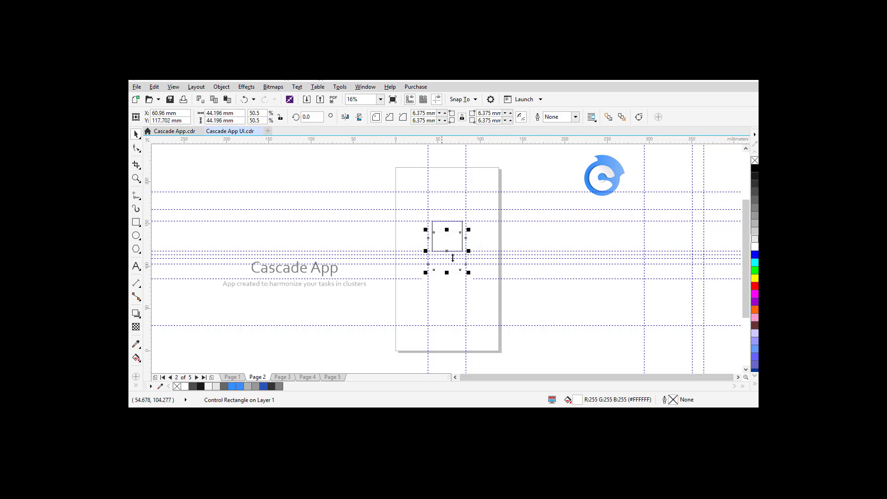
drag(447, 252, 447, 242)
key(Up)
Step: Delete the plain square
click(448, 244)
key(space)
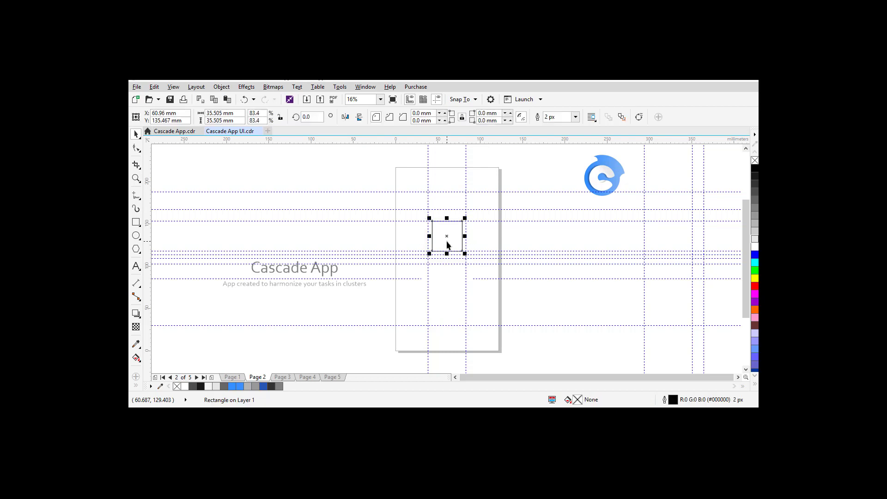
key(Delete)
Step: Centre the logo group on the page and add a page-sized rectangle
click(447, 244)
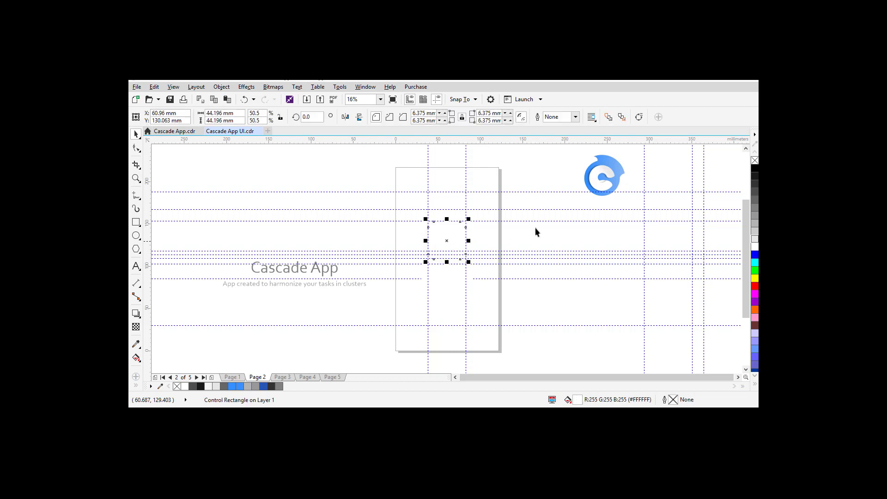
click(597, 190)
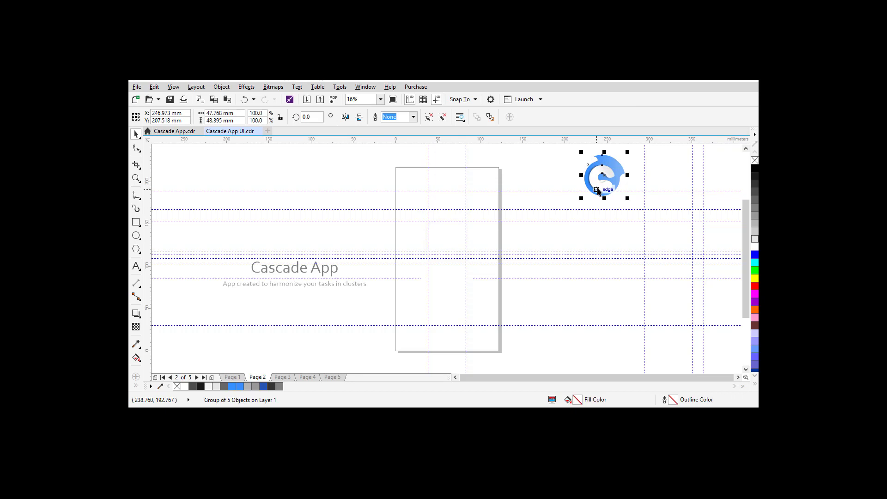
key(p)
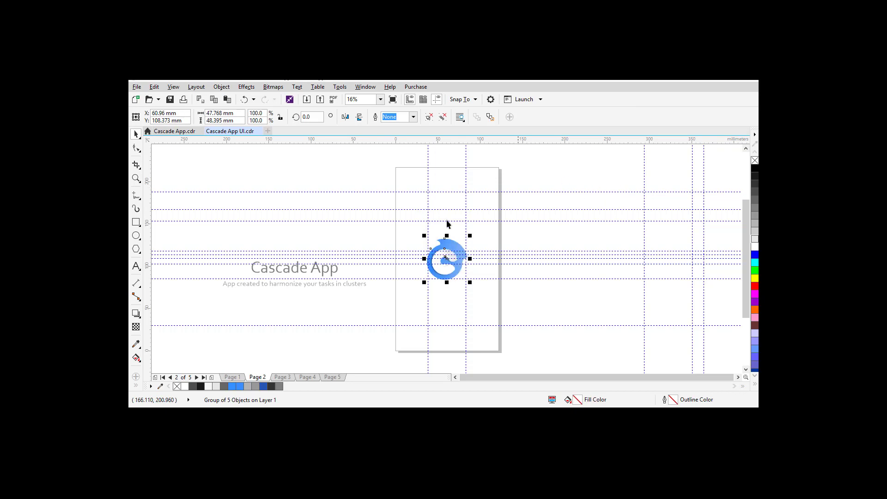
drag(410, 243, 451, 230)
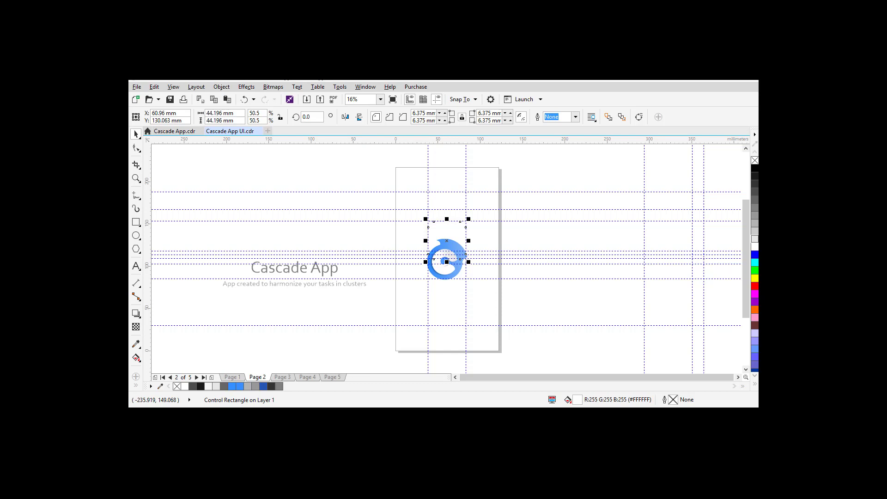
double_click(136, 222)
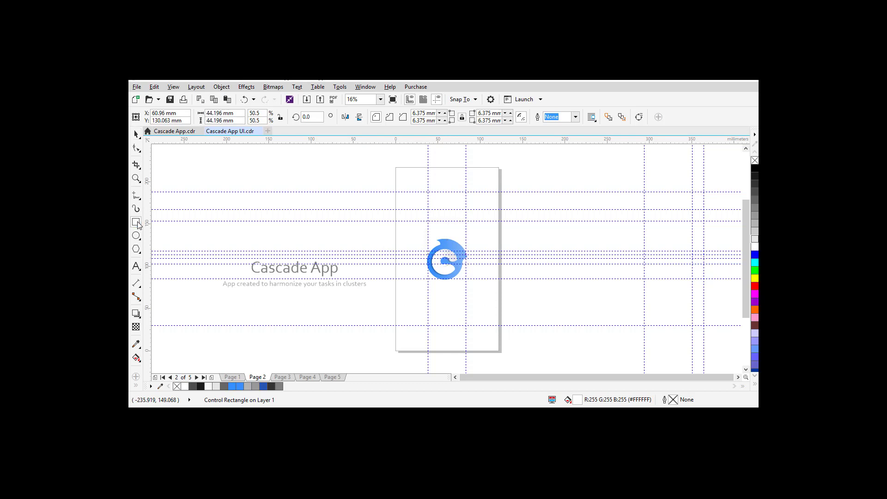
Step: Fill the page rectangle light grey and scale the logo to 65.8%, about 31 mm
click(755, 239)
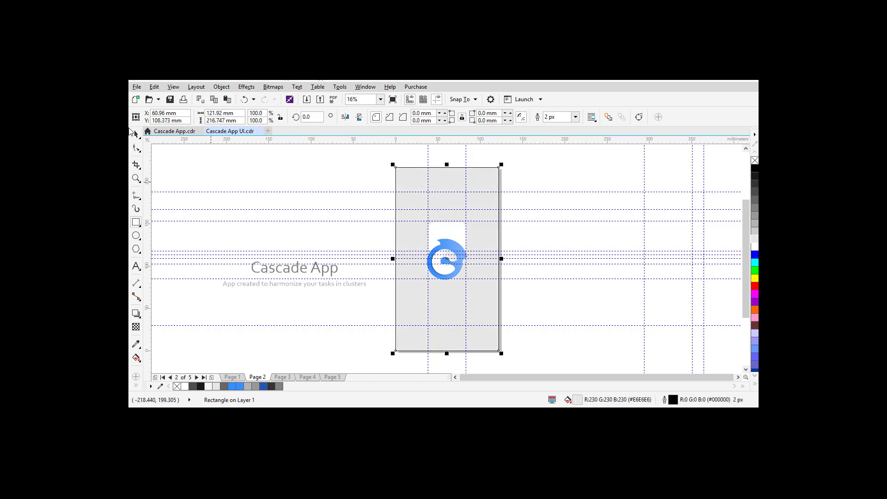
click(136, 134)
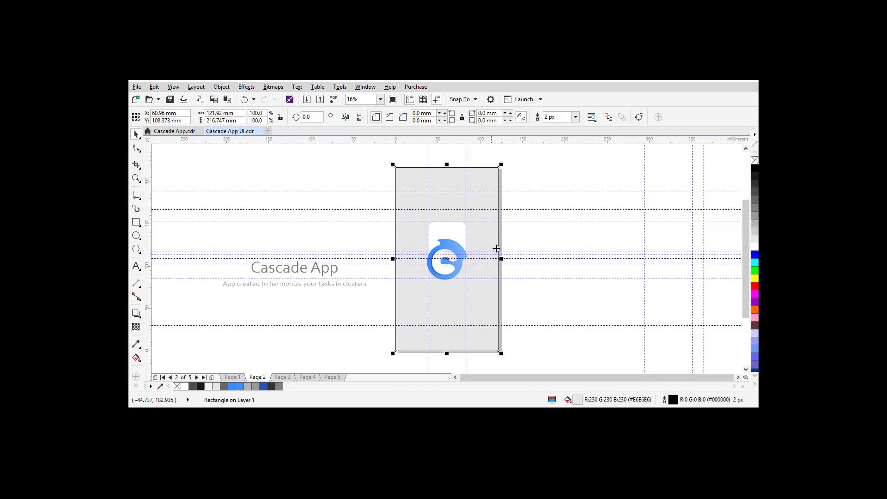
click(439, 272)
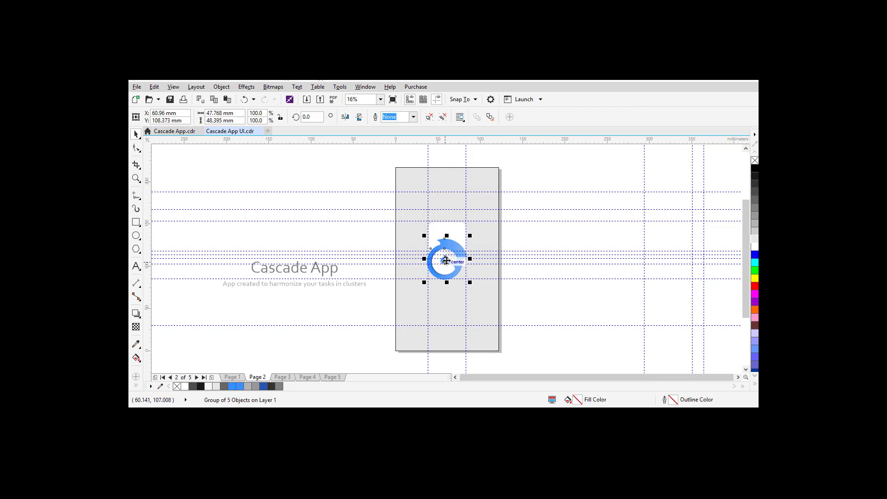
mouse_move(446, 260)
mouse_down()
mouse_move(446, 228)
mouse_move(447, 250)
mouse_up()
click(446, 249)
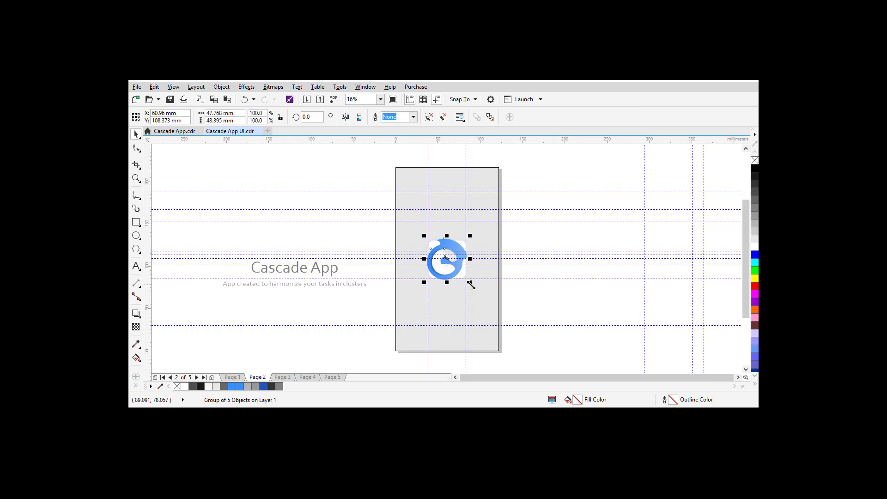
drag(471, 284, 464, 283)
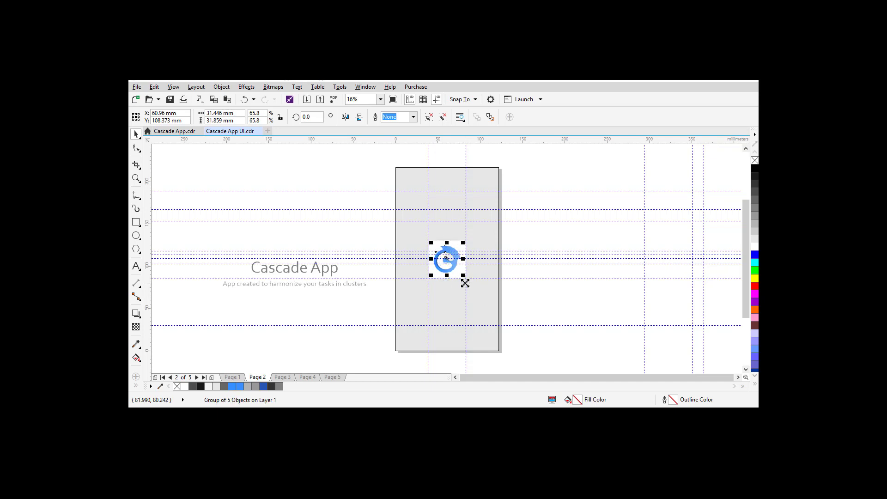
Step: Group the logo with its white backing square and fill the page rectangle white
click(517, 233)
drag(368, 226, 504, 301)
key(ctrl+g)
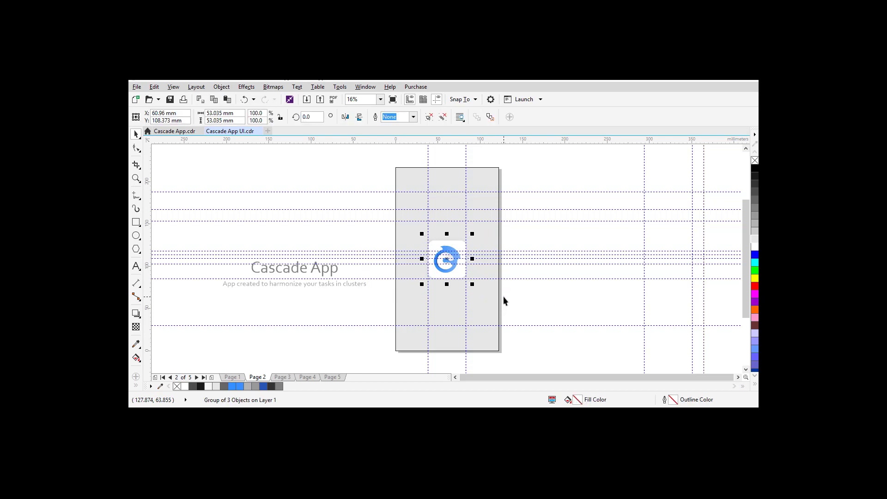
click(479, 304)
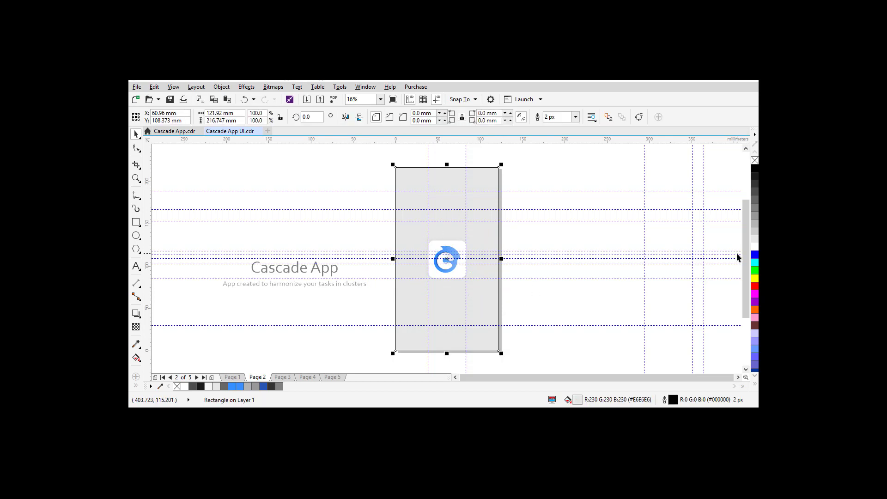
click(754, 246)
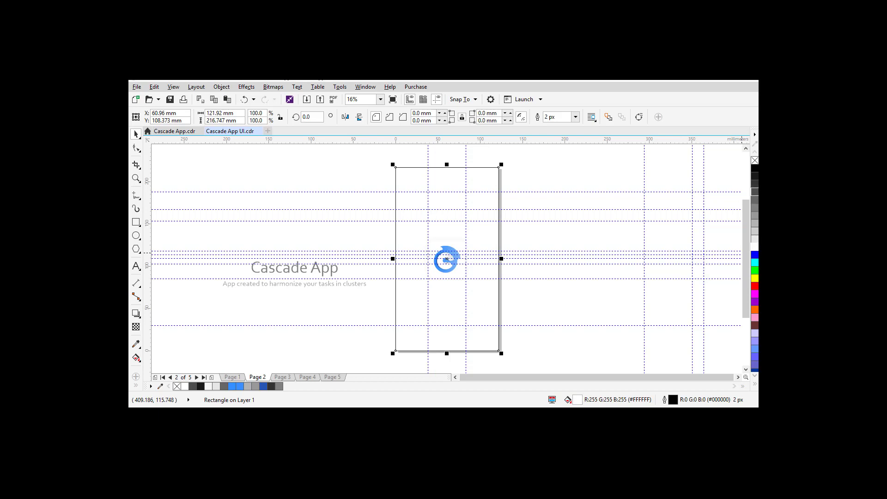
Step: Remove the page rectangle's outline and select the logo within its group
right_click(754, 160)
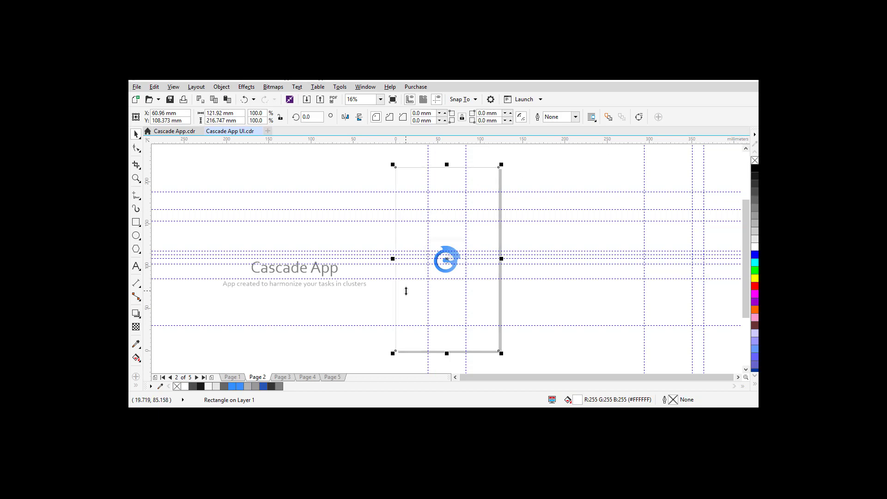
drag(379, 229, 506, 290)
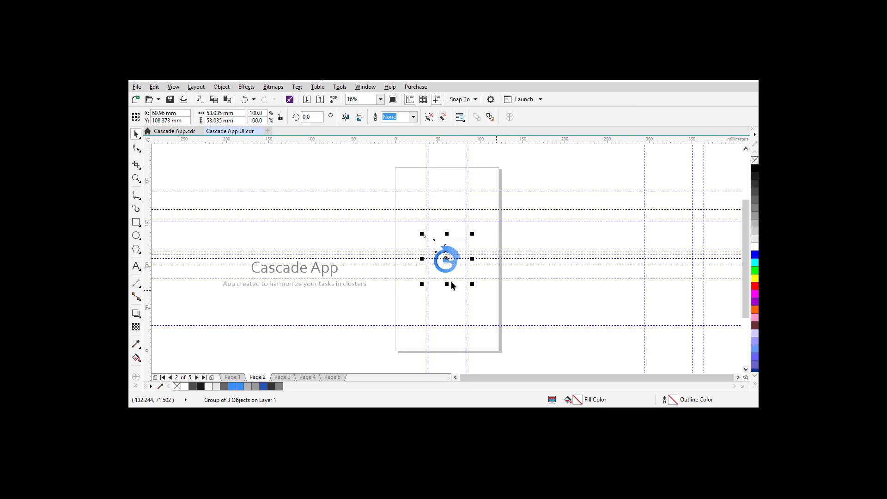
ctrl+click(446, 255)
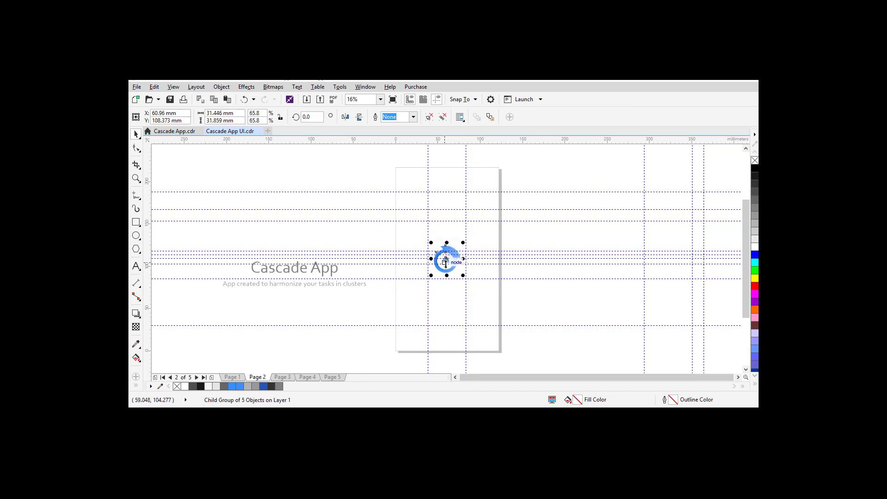
click(446, 259)
click(446, 259)
click(445, 259)
click(553, 228)
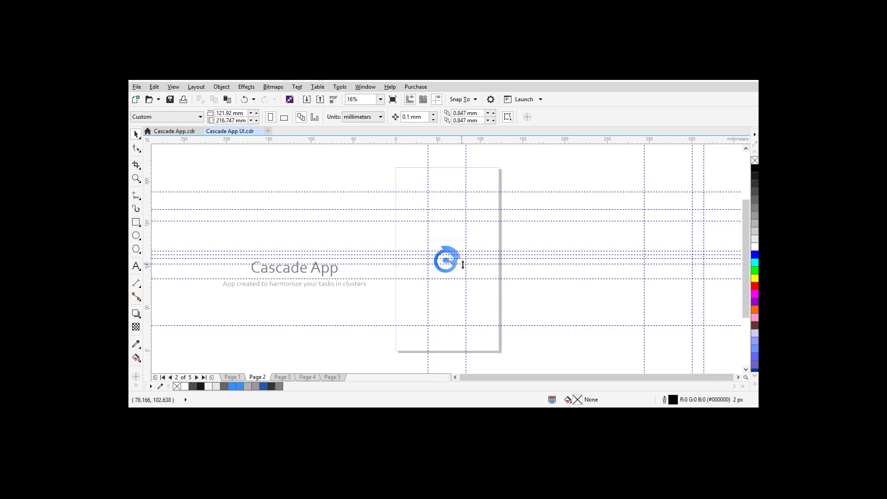
Step: Move the logo higher on Page 2, nudge it up, then view Page 1 for comparison
click(444, 266)
drag(444, 266, 451, 235)
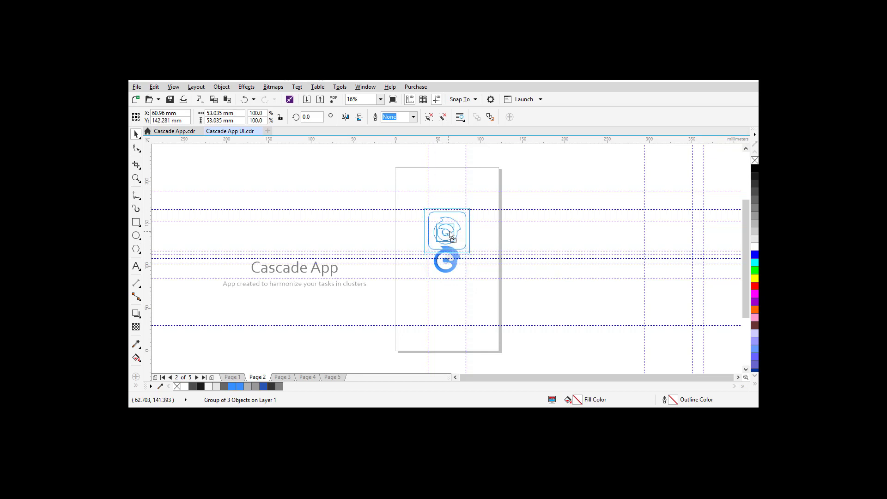
drag(451, 235, 450, 235)
click(548, 230)
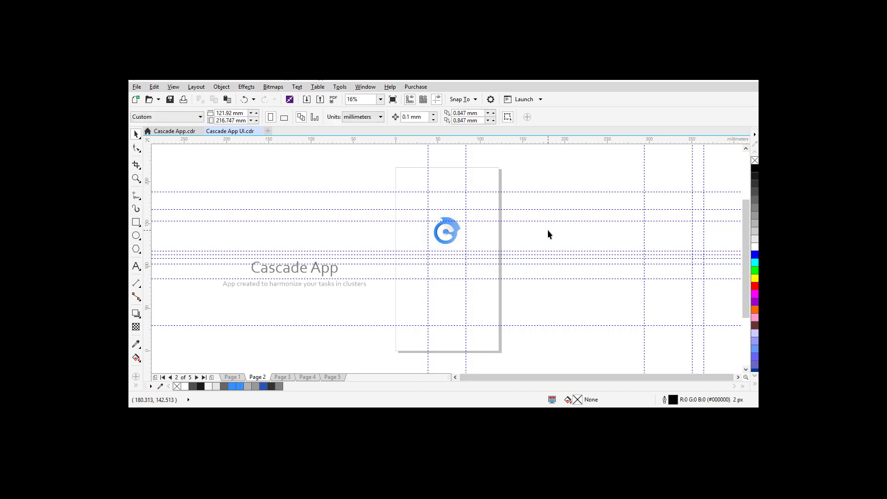
click(449, 244)
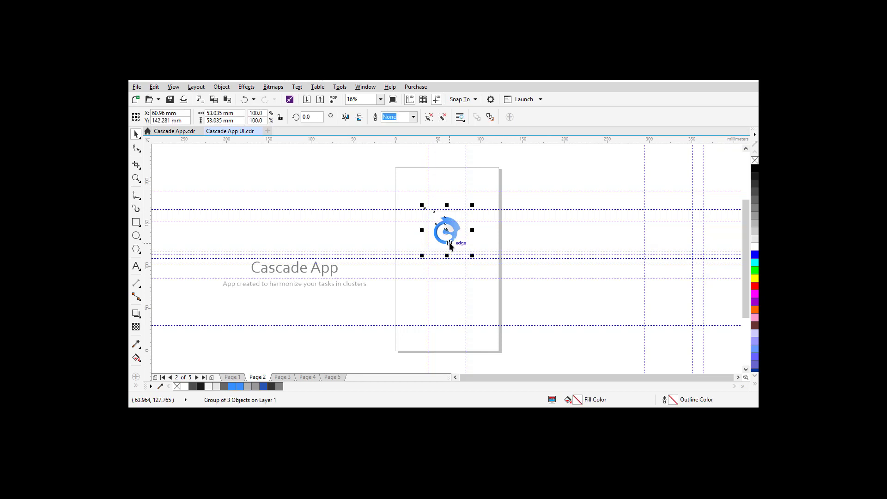
key(Up)
key(Up)
click(578, 235)
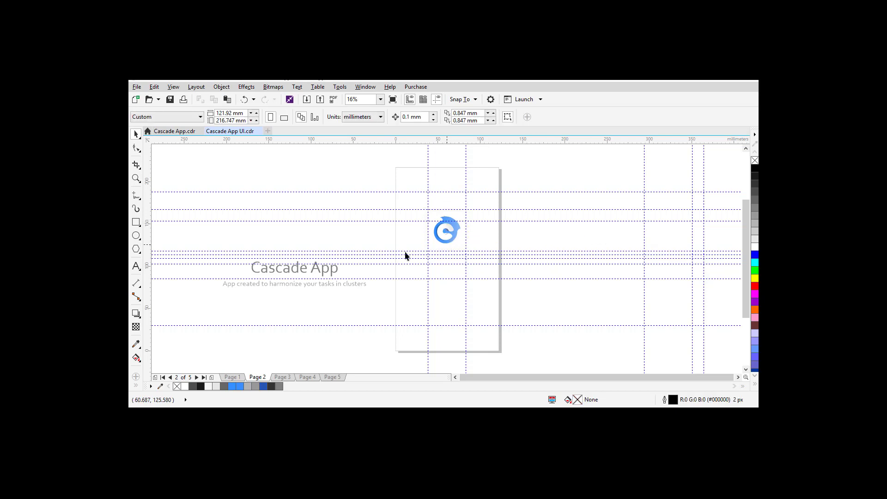
click(232, 376)
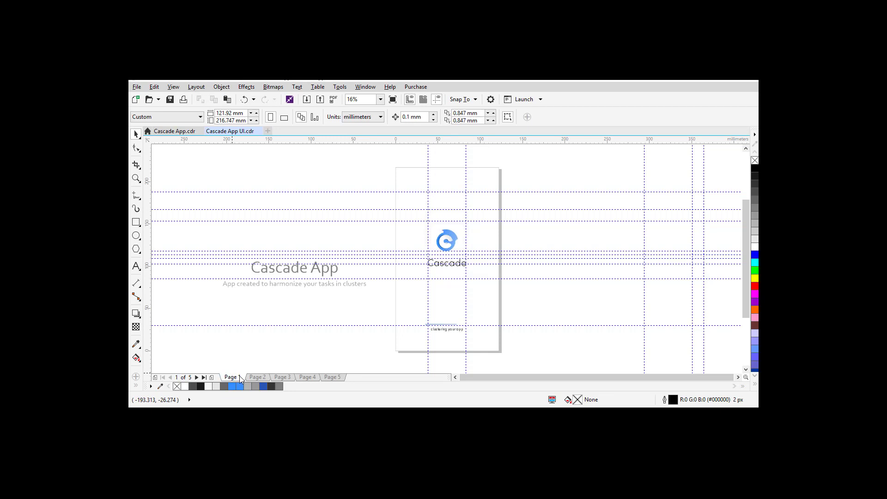
Step: Scale the Page 2 logo group to 81.4%, about 43 mm wide, and nudge it down
click(258, 377)
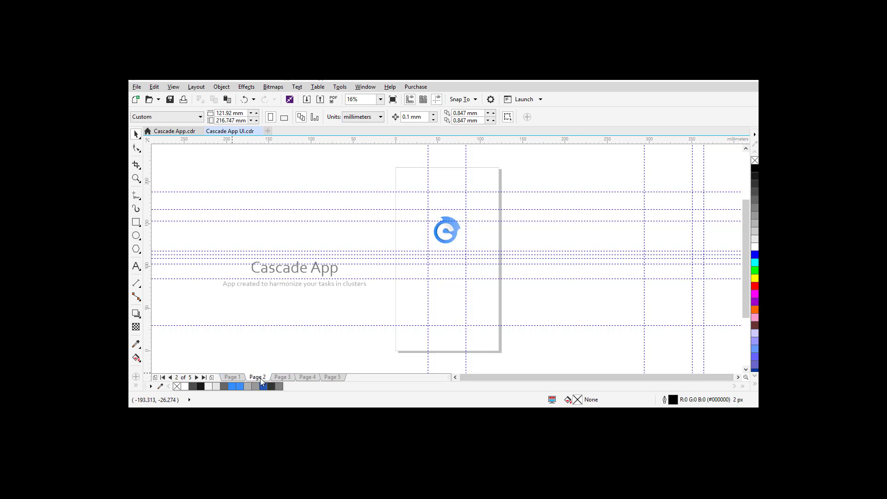
click(229, 377)
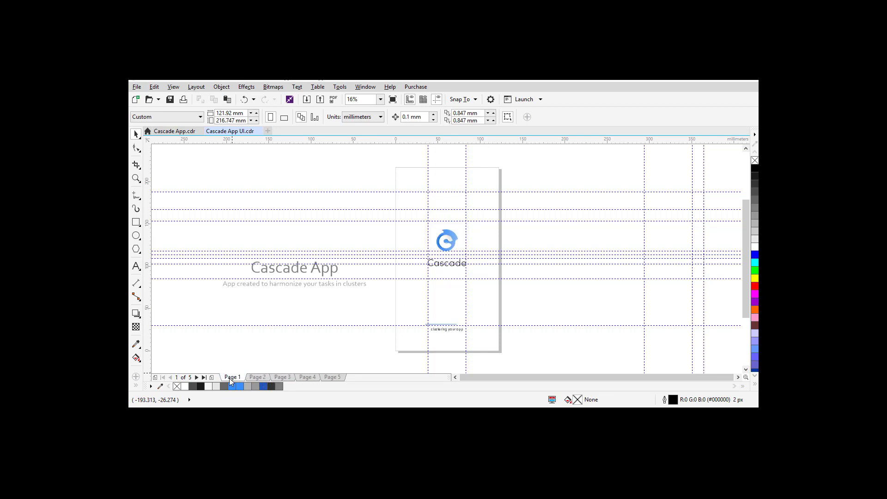
click(257, 377)
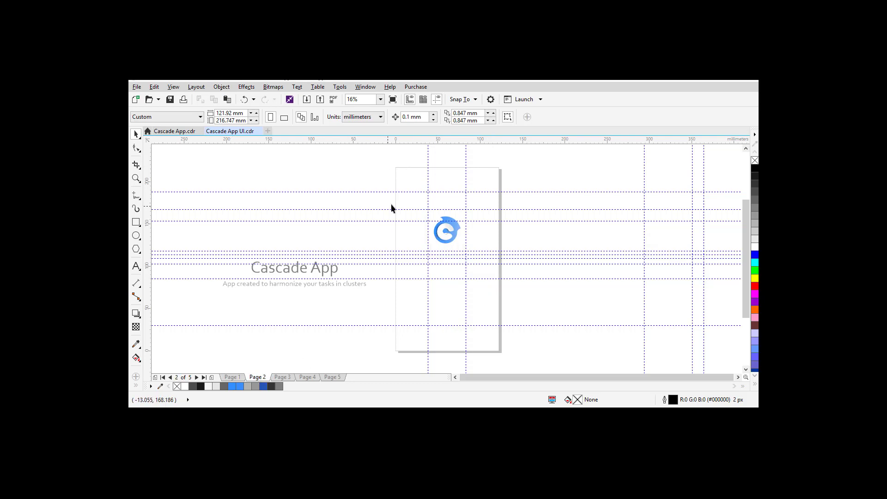
drag(382, 196, 480, 265)
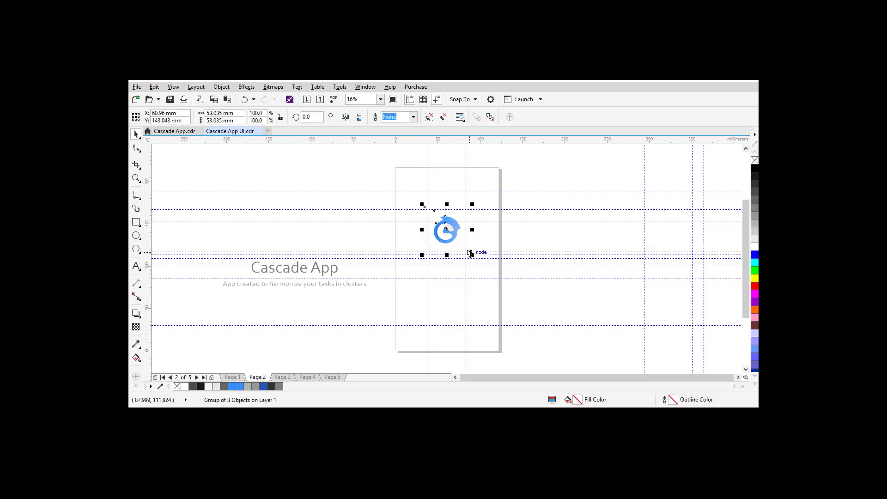
drag(471, 254, 471, 258)
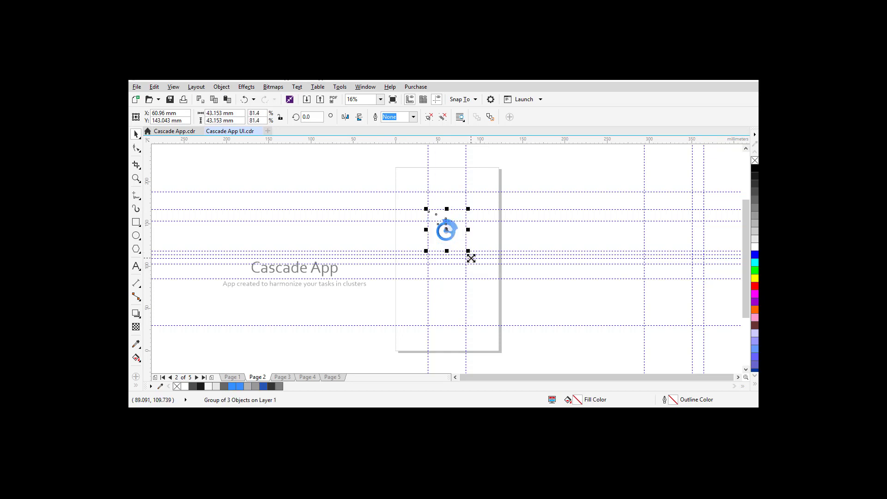
key(Down)
key(Down)
key(Down)
key(Down)
key(Down)
key(Down)
key(Down)
key(Down)
key(Down)
key(Down)
key(Down)
key(Down)
key(Down)
key(Down)
key(Down)
key(Down)
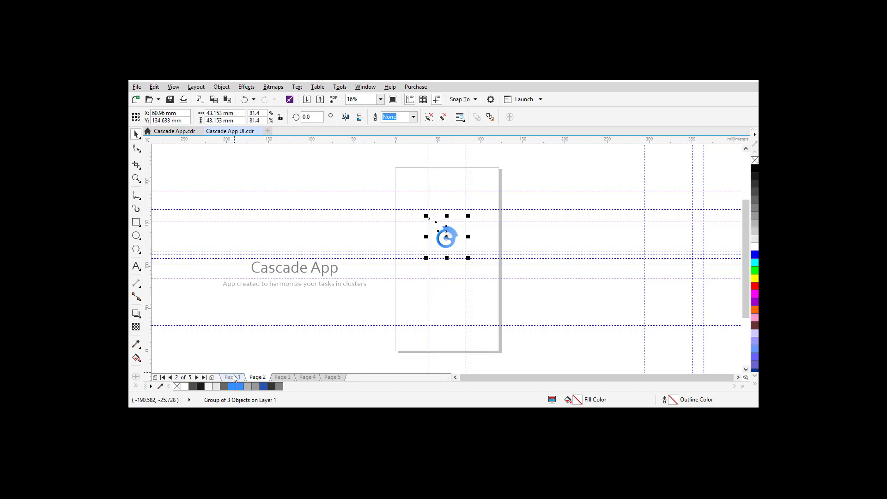
Step: Compare against Page 1 and the Sign Up/Sign In page, then return to Page 2
click(232, 377)
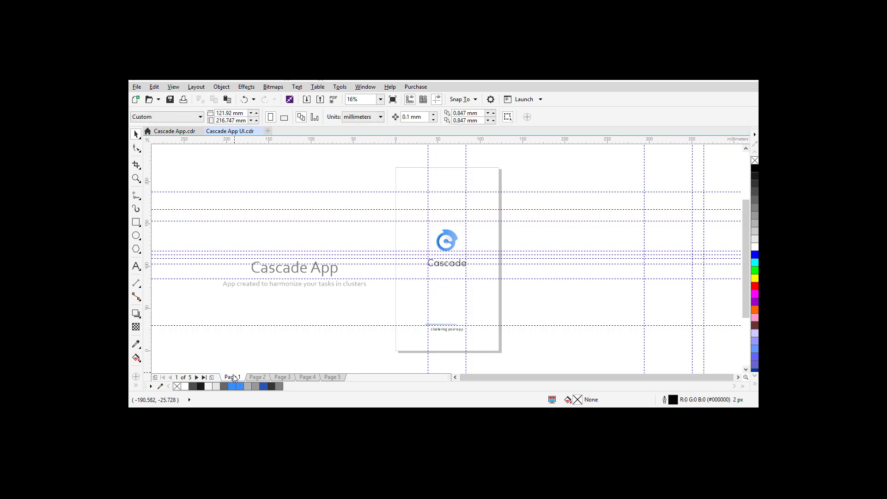
click(273, 377)
click(257, 376)
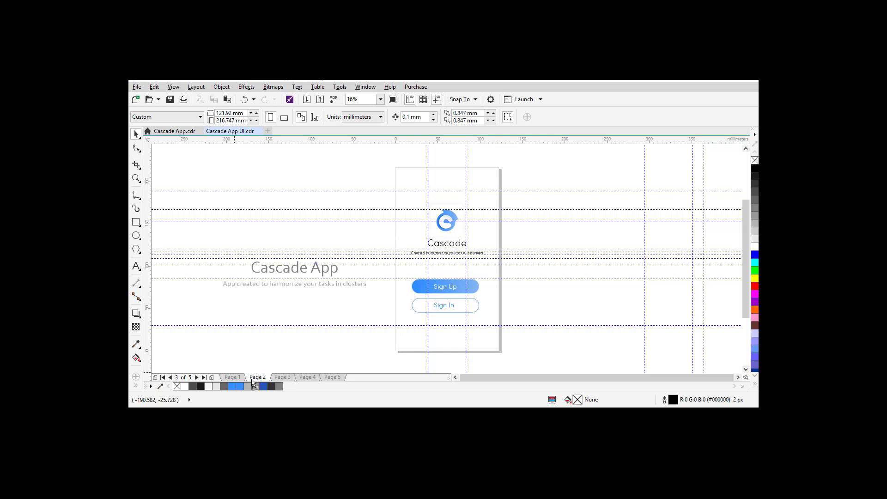
click(232, 377)
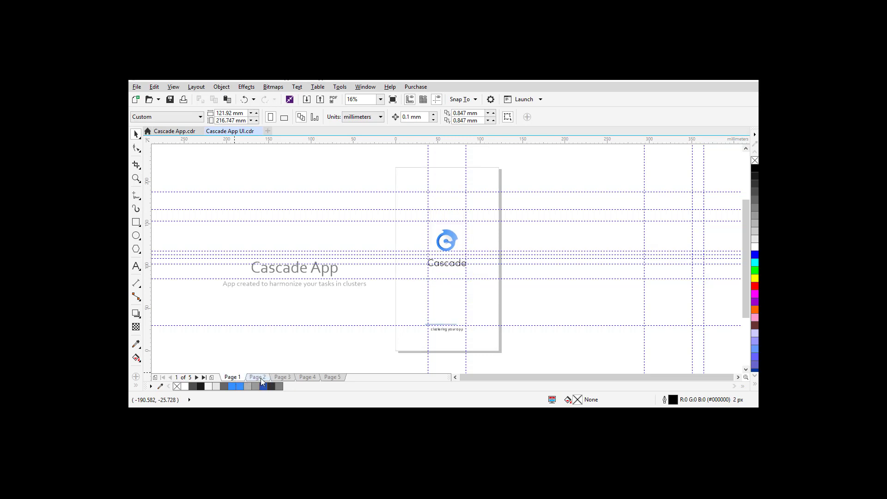
click(257, 376)
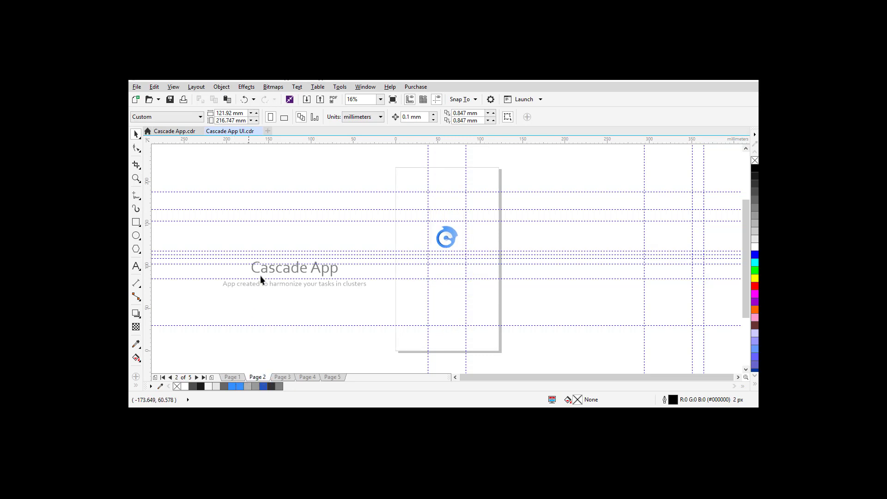
Step: Centre the Cascade App title on Page 2 and shrink it
click(273, 274)
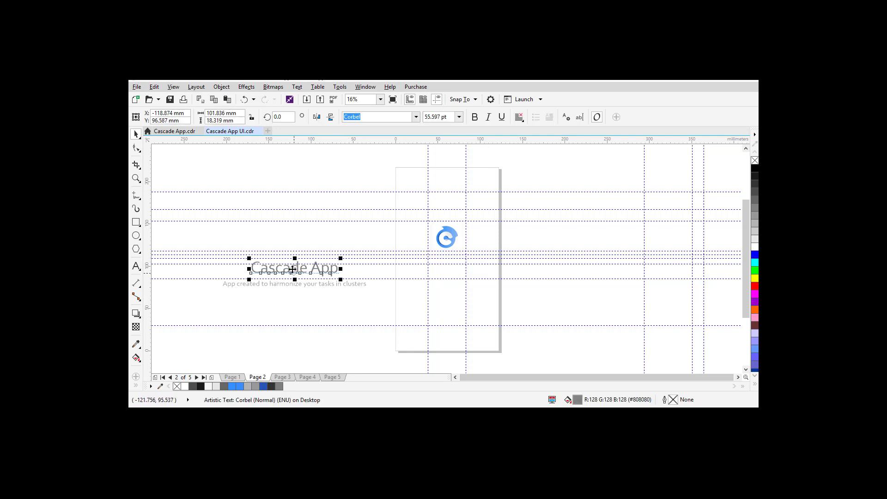
key(p)
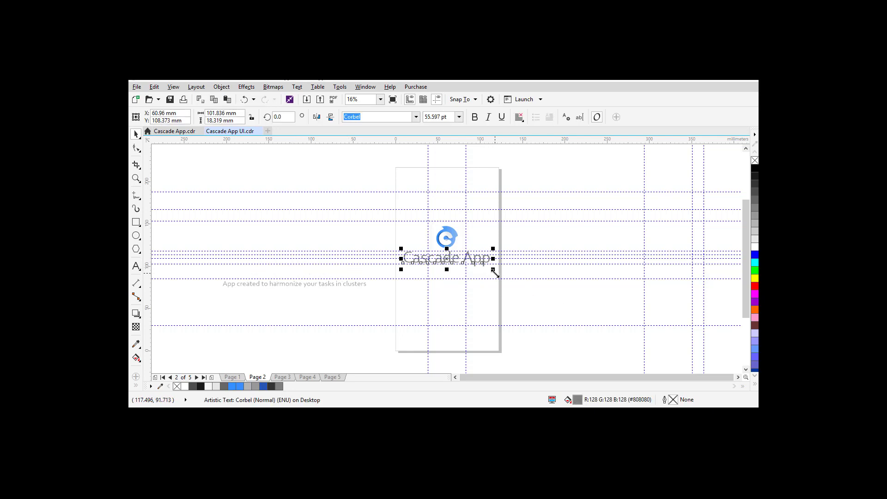
drag(495, 273, 473, 271)
click(540, 308)
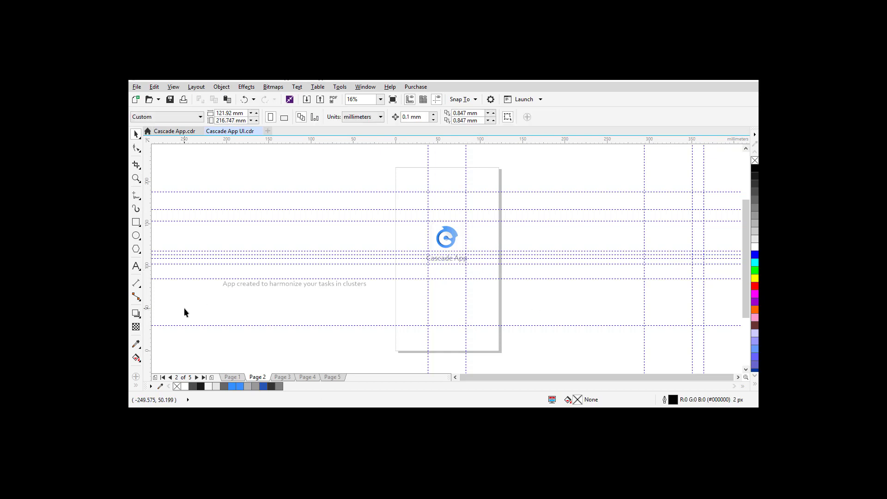
click(239, 378)
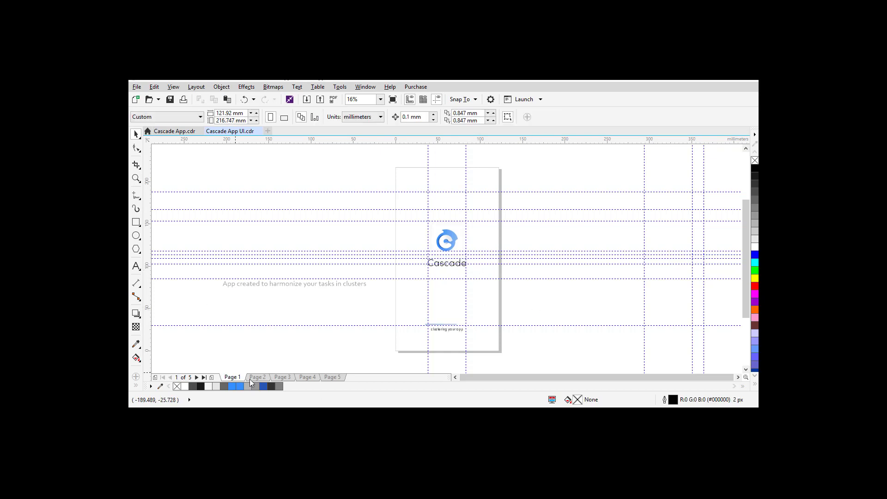
click(258, 378)
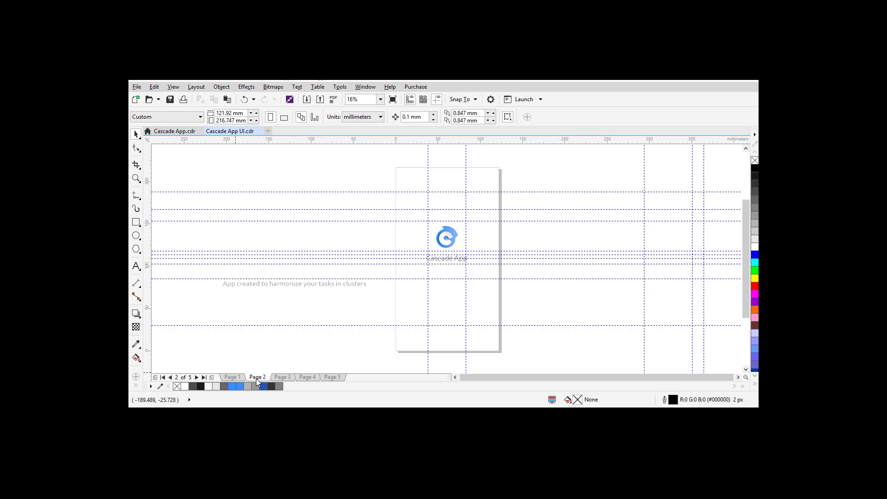
Step: Enlarge the Cascade App title slightly and colour it black
click(447, 260)
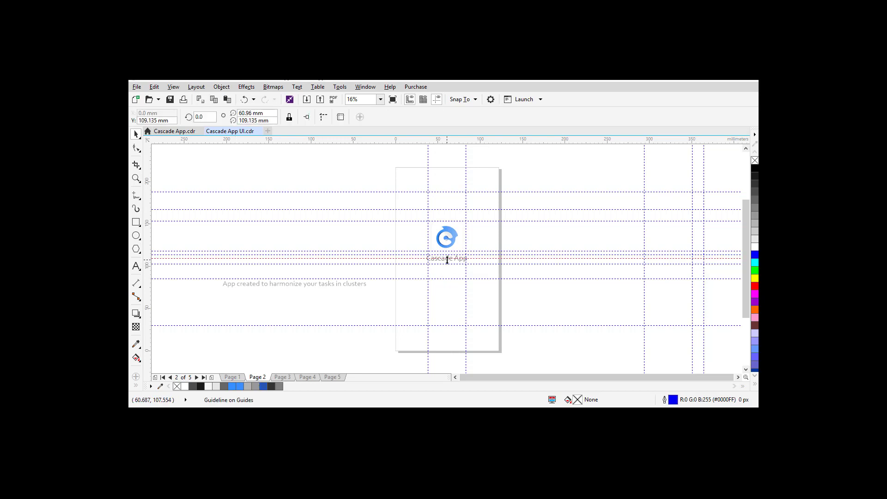
click(447, 259)
drag(473, 268, 477, 270)
click(755, 180)
click(533, 234)
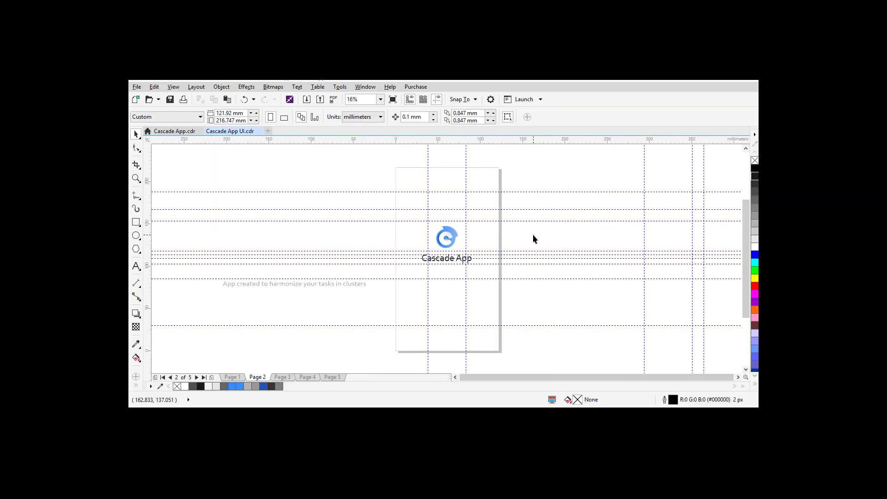
Step: Move the title slightly down under the logo and preview the page full screen with F9
click(440, 263)
drag(440, 264, 440, 265)
click(570, 242)
key(F9)
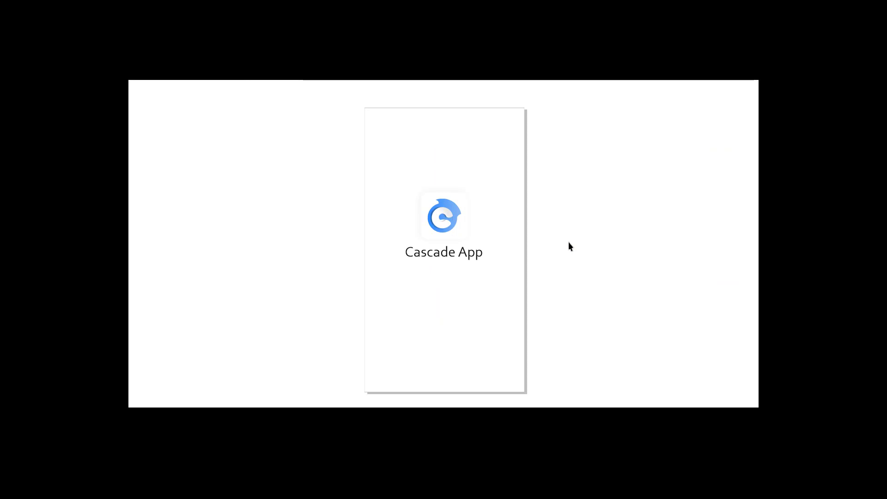
Step: Exit the preview, check Page 1, then draw a 210.9 × 12.0 mm rectangle beside Page 2
click(568, 242)
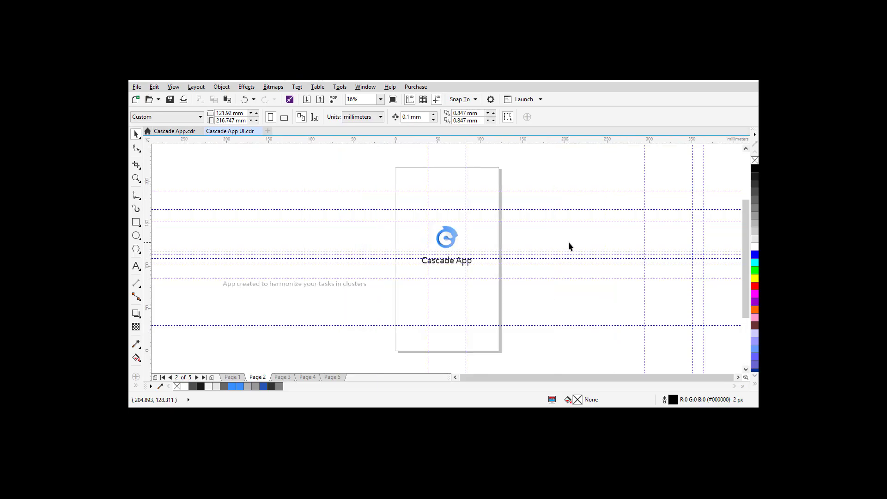
click(239, 379)
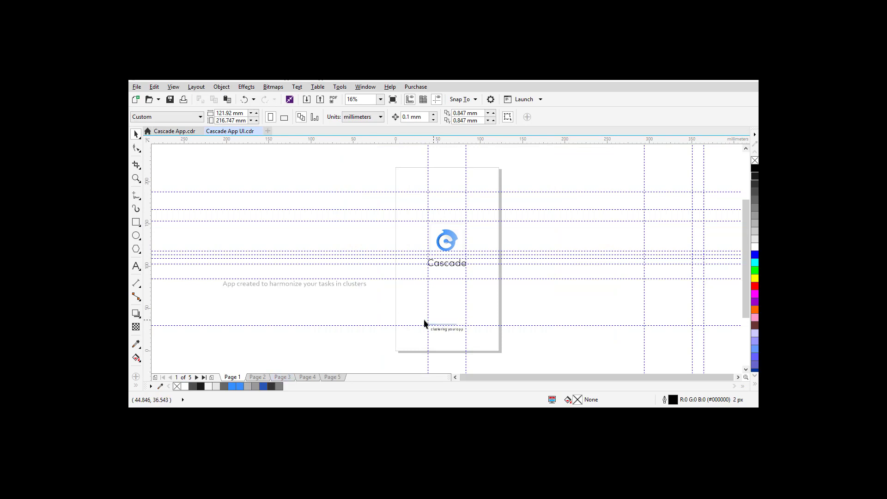
click(258, 378)
click(136, 223)
drag(196, 183, 375, 191)
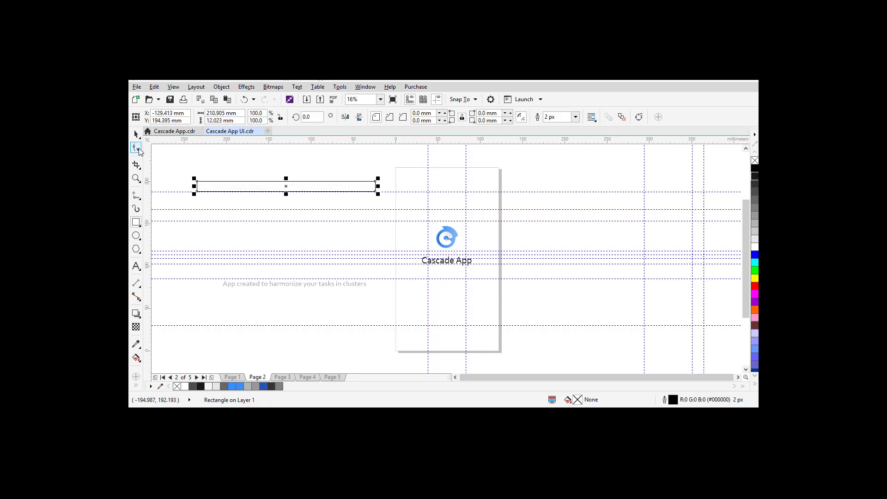
Step: Round the long rectangle's corners with the Shape tool
click(136, 148)
mouse_move(197, 183)
mouse_down()
mouse_move(233, 182)
mouse_move(203, 184)
mouse_up()
click(137, 134)
Step: Flatten the rectangle to about 210.9 × 1.36 mm, forming a thin rounded line
key(z)
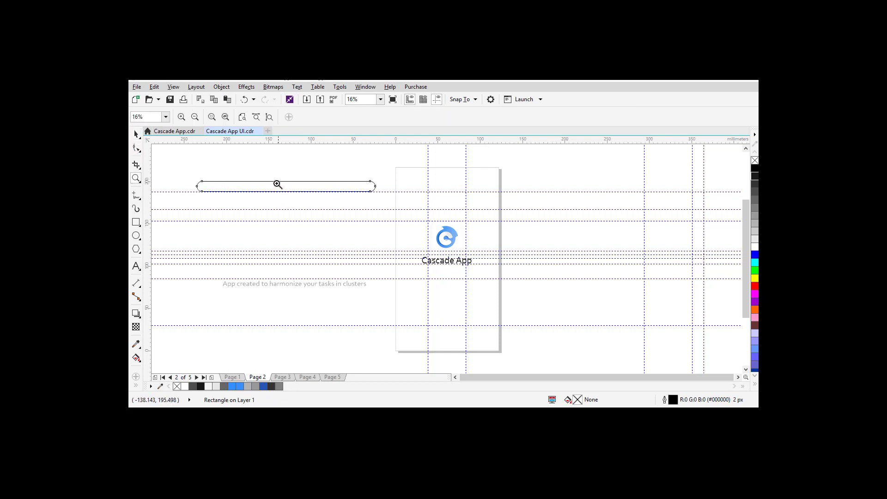
drag(274, 176, 309, 201)
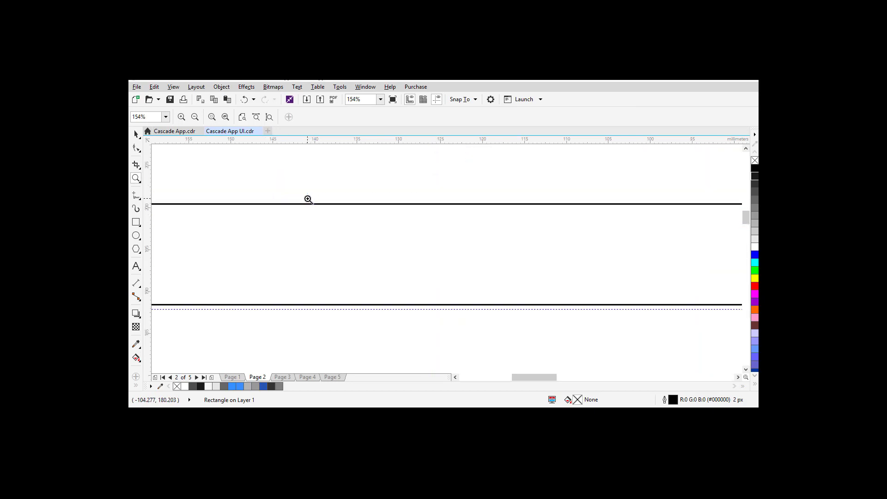
click(137, 135)
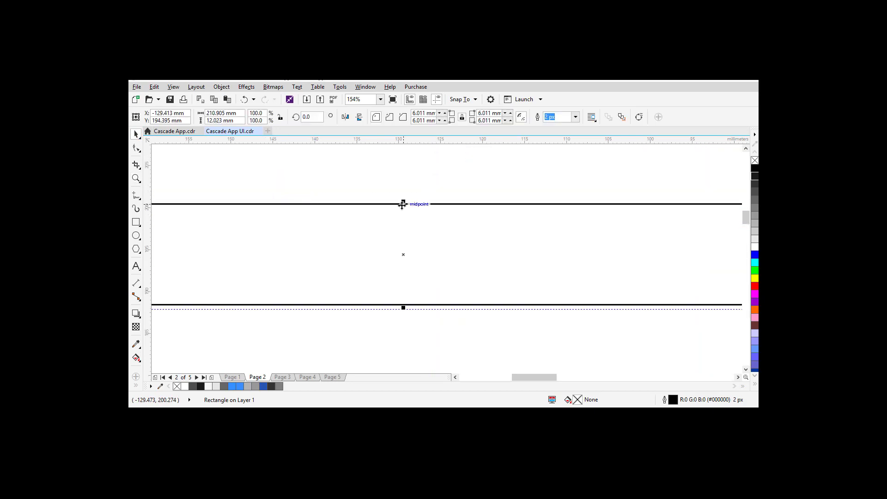
drag(402, 201, 413, 286)
key(z)
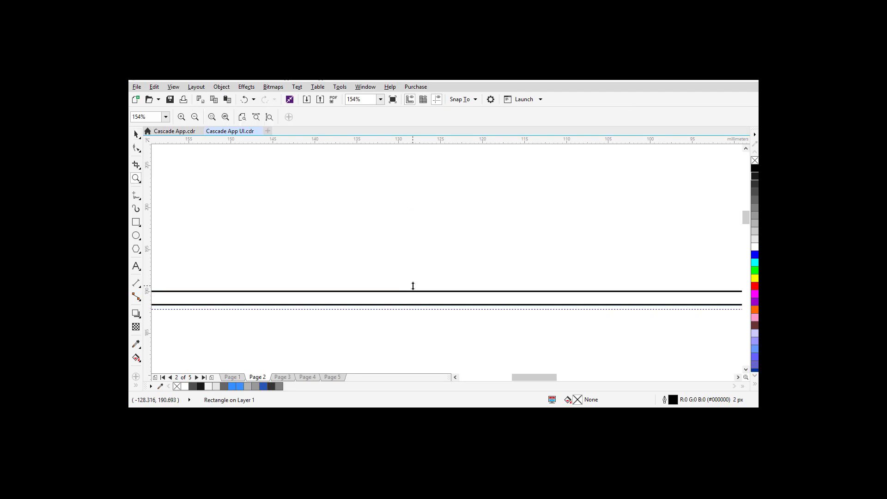
key(shift+F4)
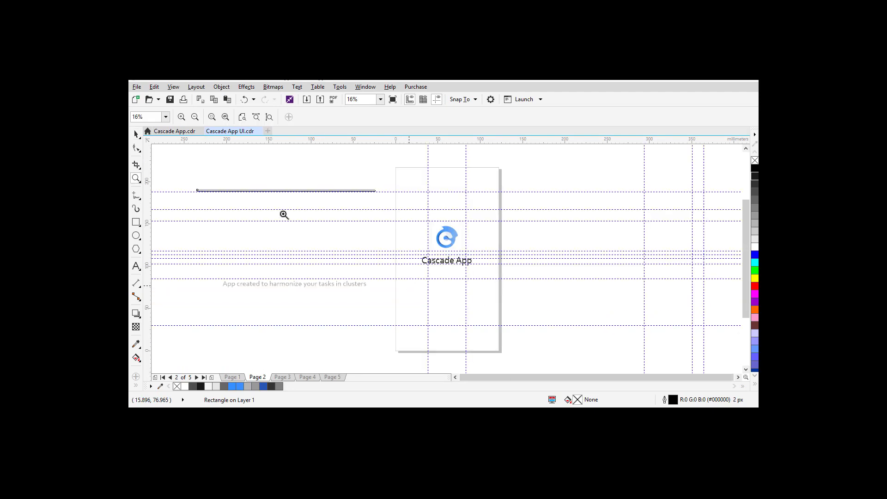
click(136, 134)
click(229, 178)
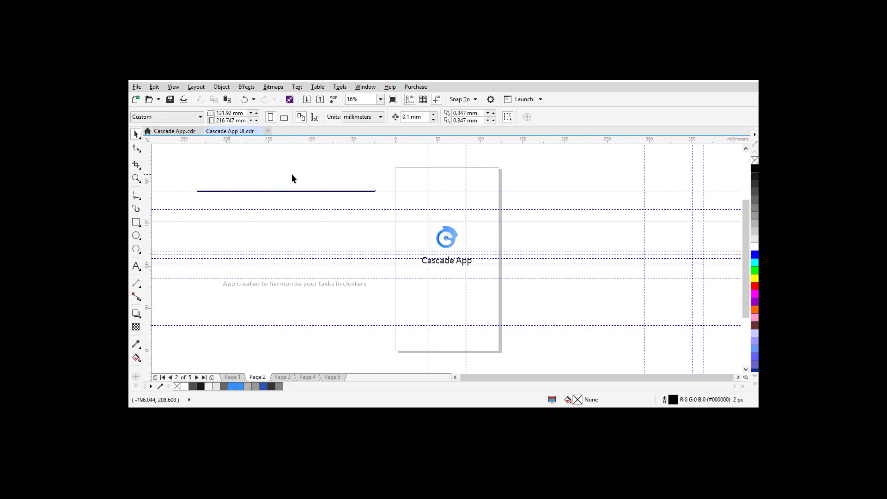
click(447, 235)
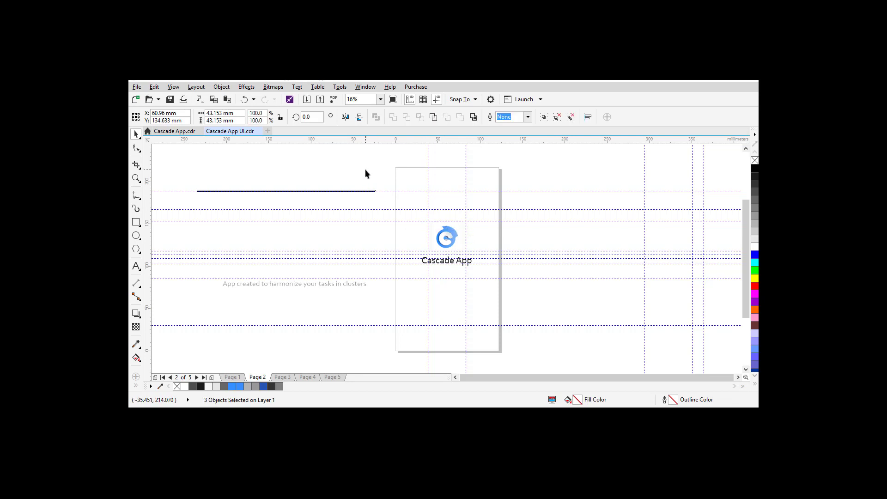
click(364, 169)
click(448, 232)
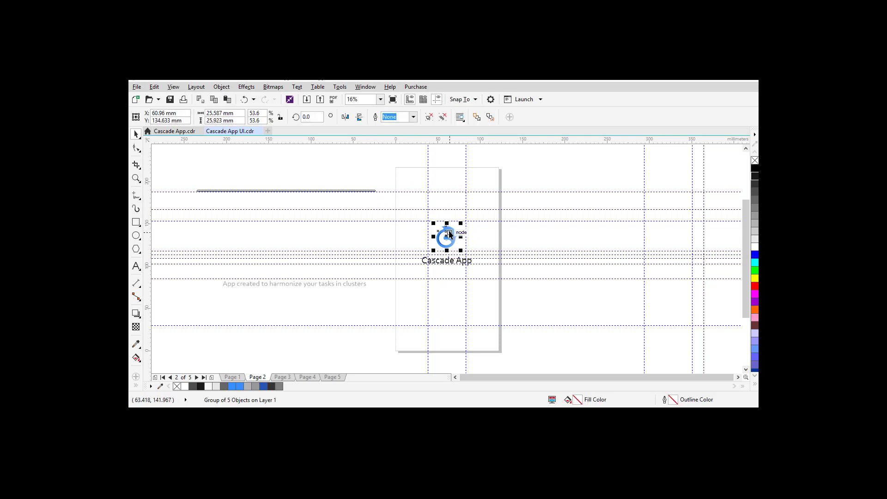
click(515, 249)
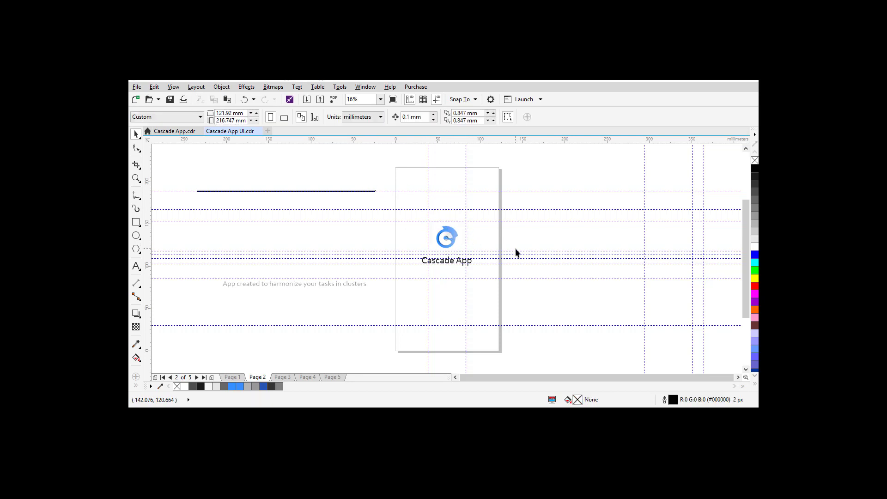
ctrl+click(448, 228)
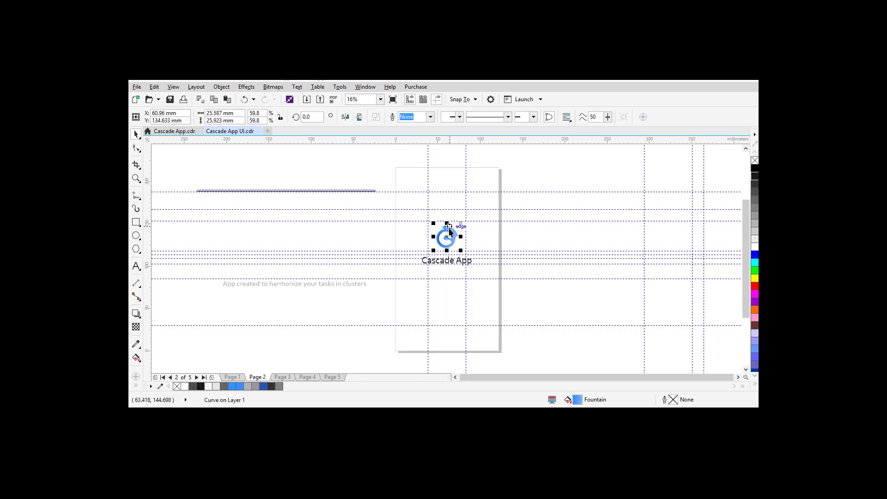
drag(449, 228, 531, 229)
key(ctrl+z)
right_click(447, 227)
mouse_move(508, 316)
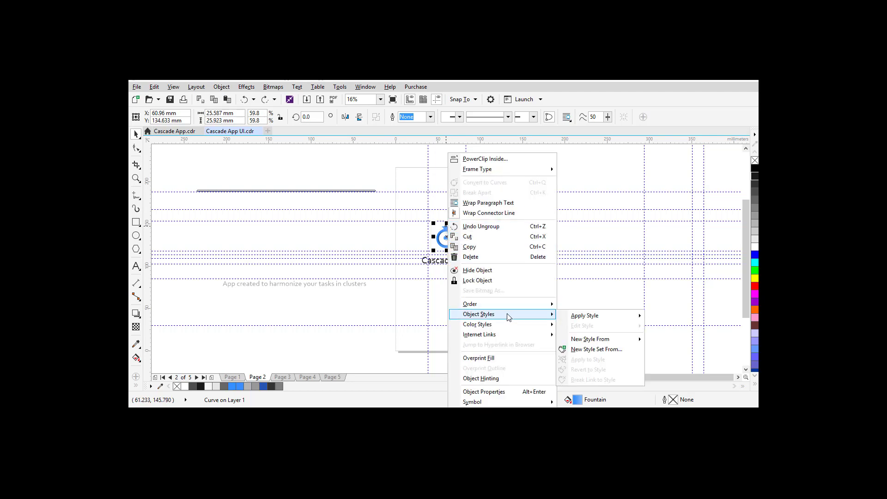
mouse_move(593, 321)
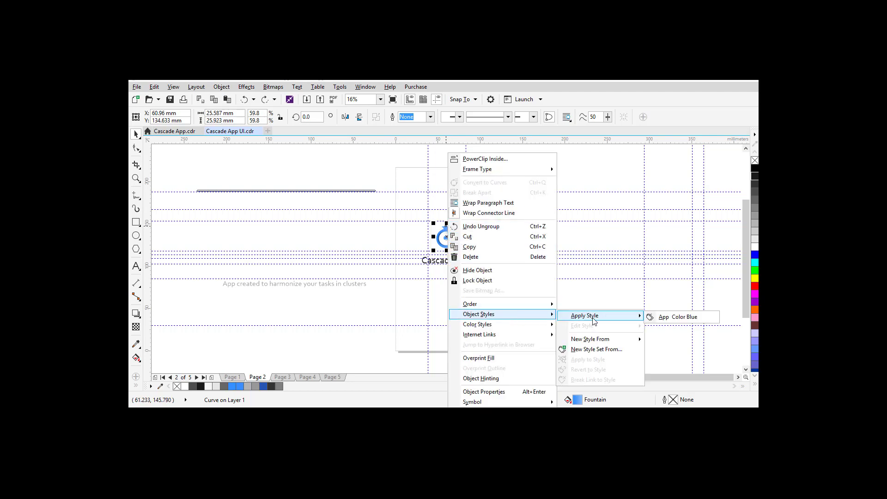
click(672, 346)
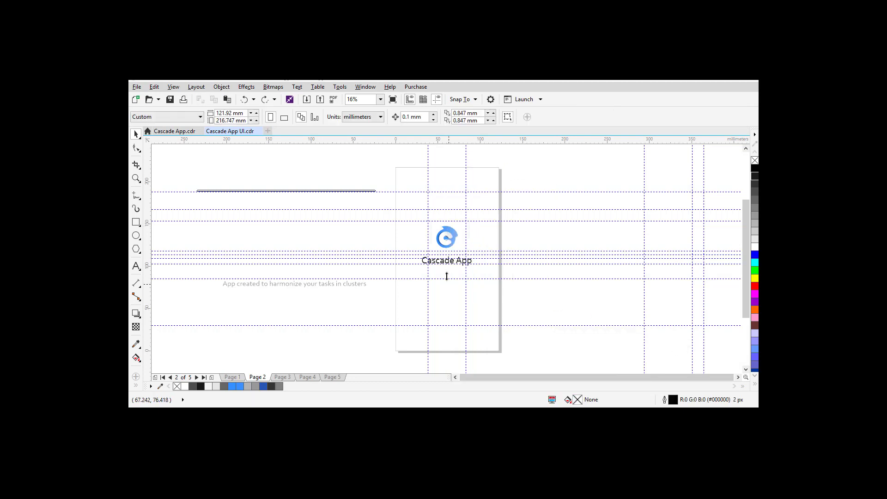
click(447, 232)
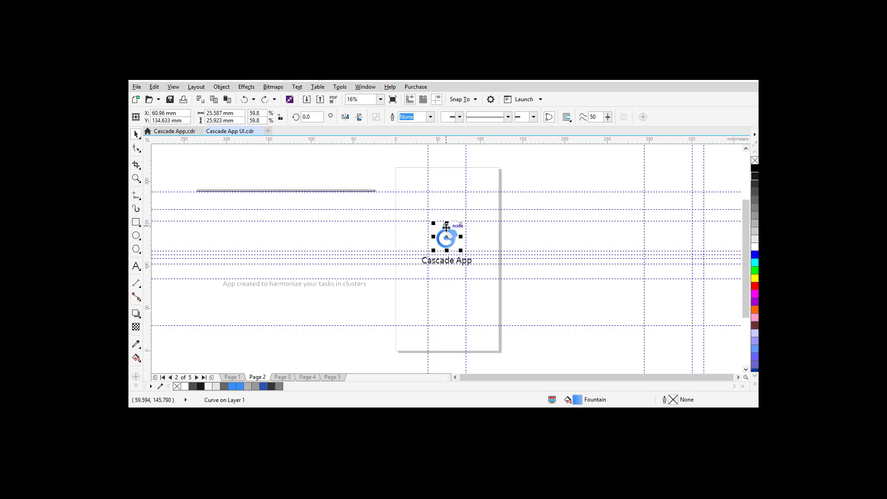
right_click(446, 227)
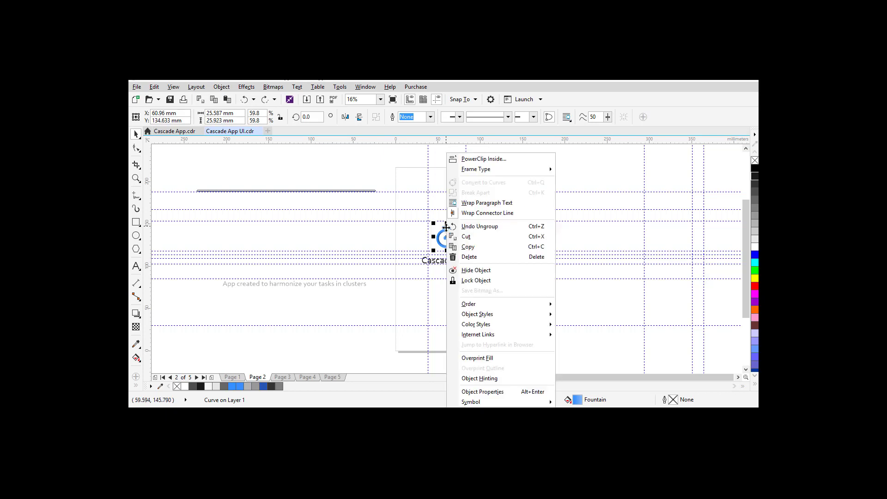
mouse_move(521, 315)
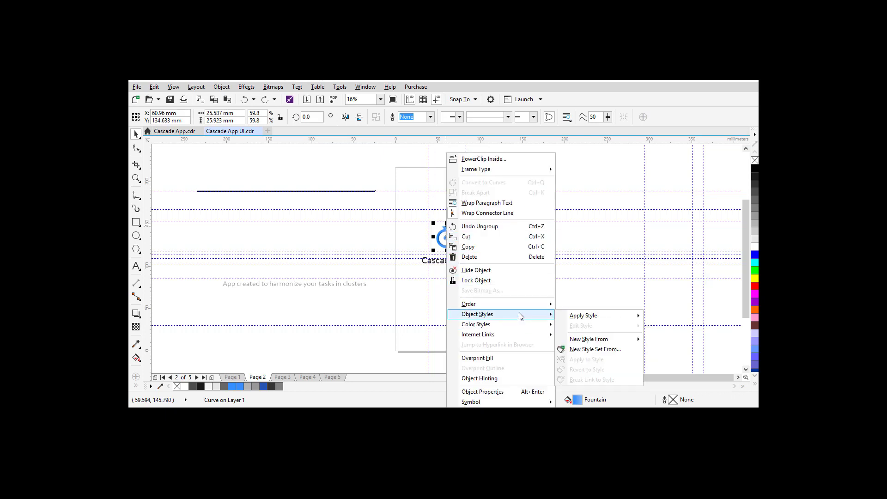
mouse_move(610, 341)
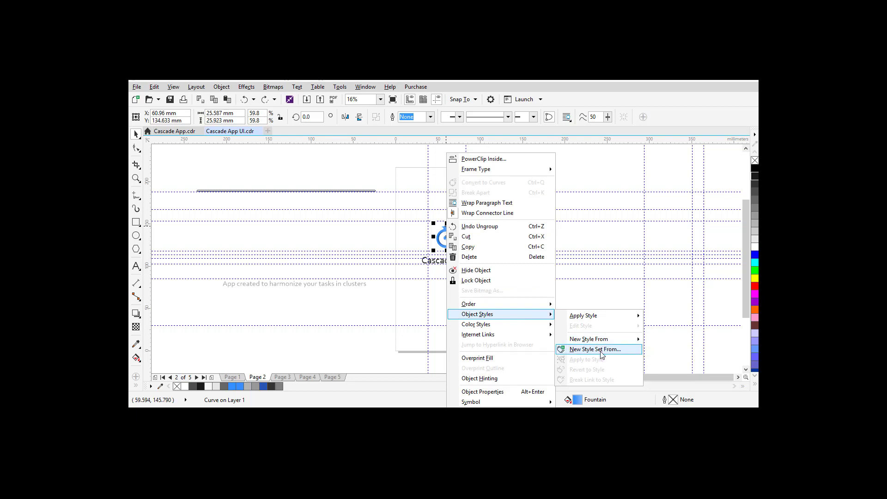
click(601, 350)
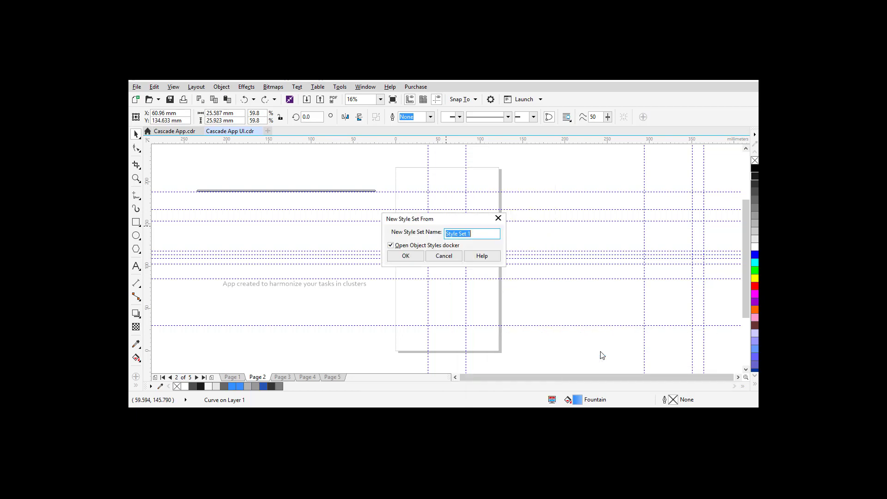
click(443, 256)
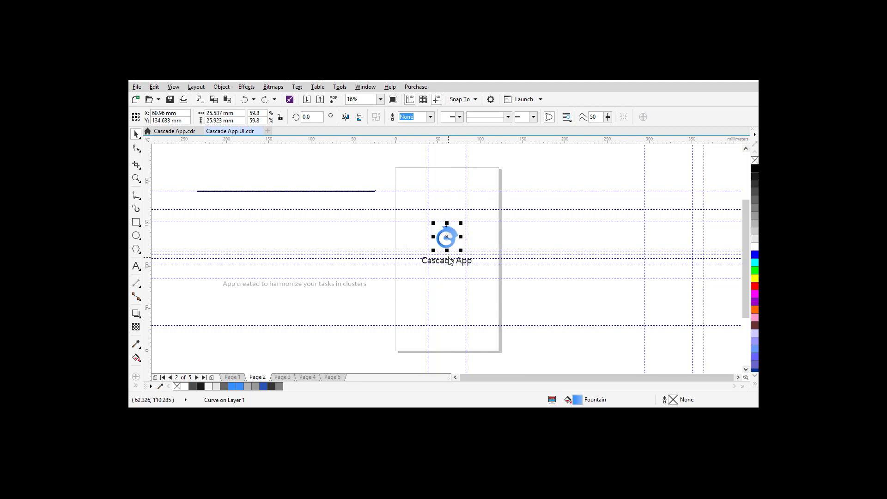
Step: Apply the App Color Blue object style to the long line
click(312, 190)
right_click(312, 190)
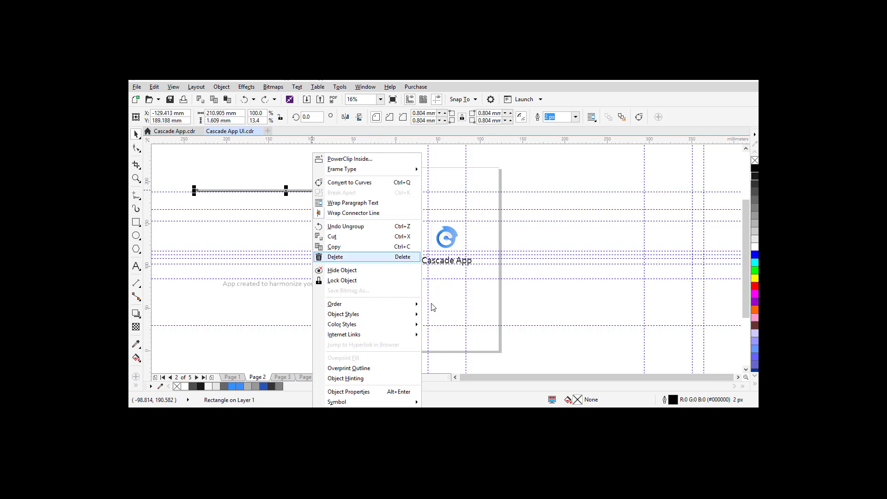
mouse_move(415, 317)
mouse_move(470, 318)
click(552, 319)
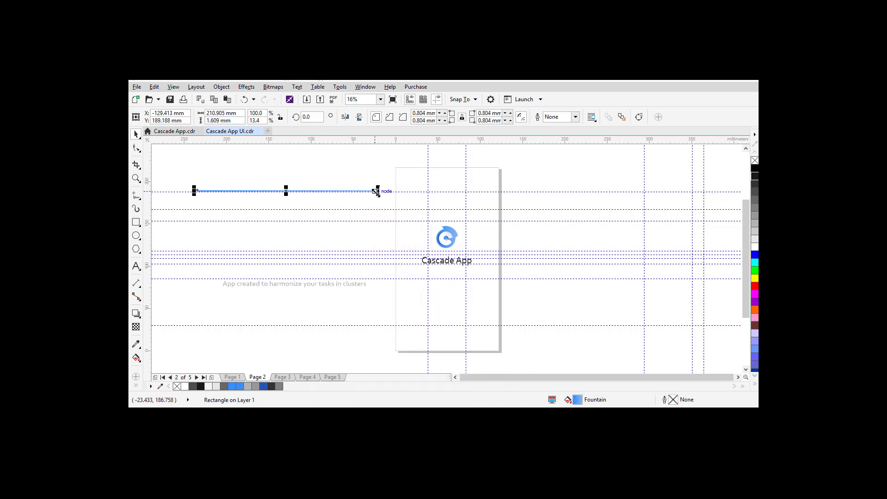
click(269, 164)
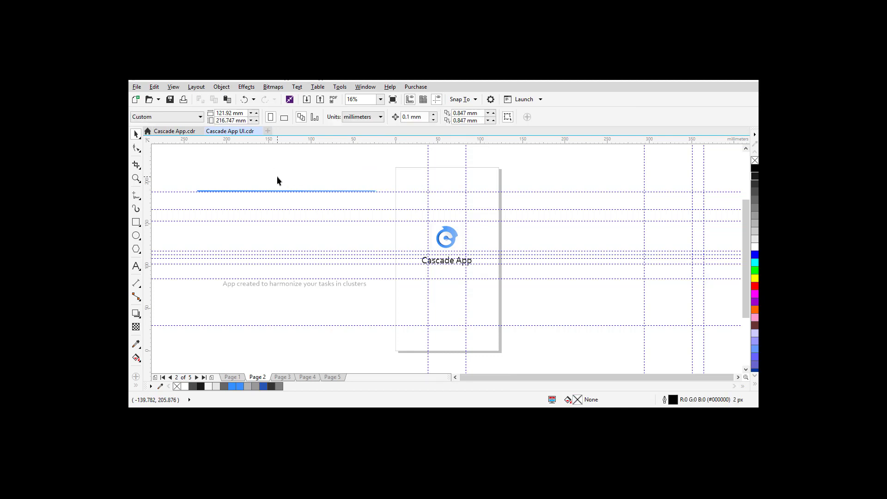
Step: Shorten the line to about 74 mm, centre it and move it near the page bottom
click(283, 191)
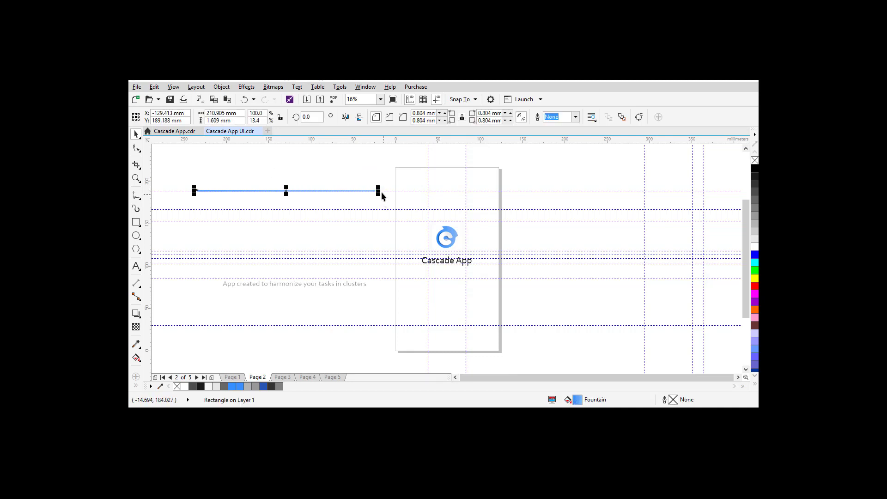
drag(380, 192, 263, 199)
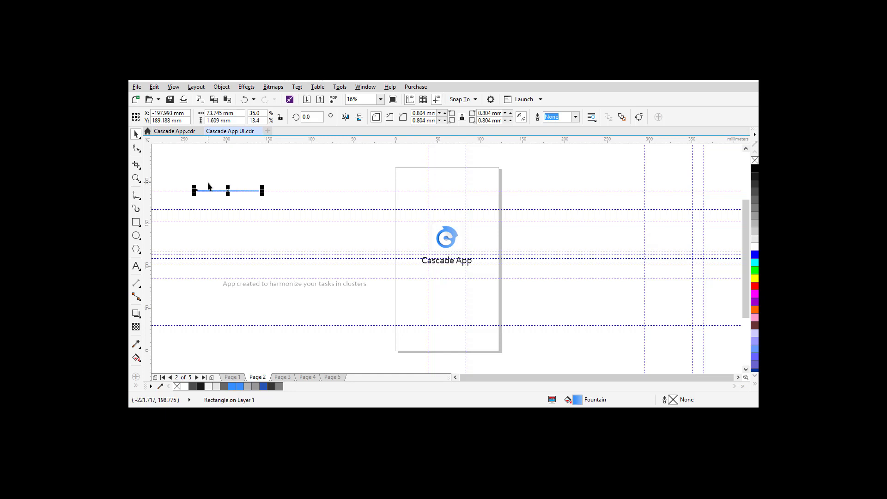
key(p)
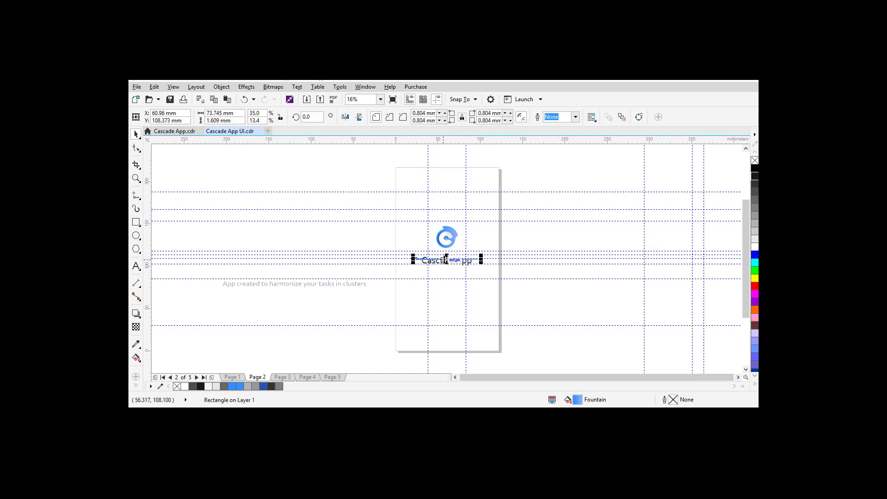
drag(448, 259, 451, 325)
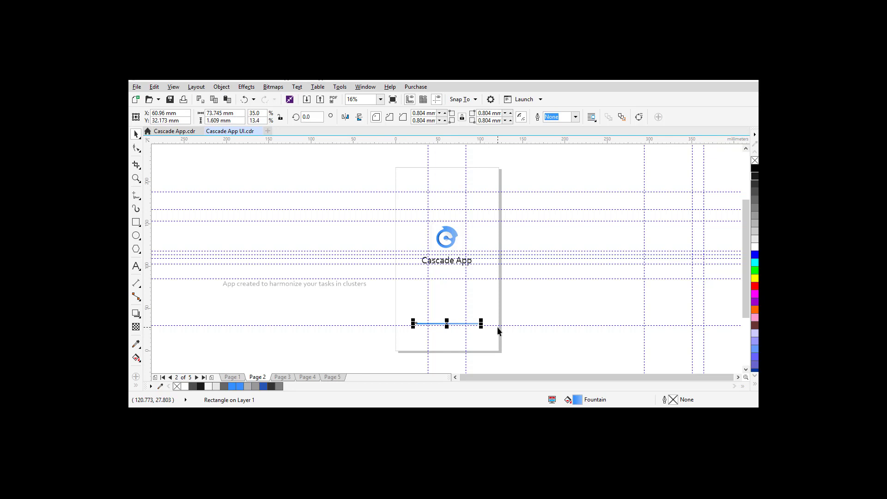
Step: Give the full-width track a light grey fill
drag(481, 325, 448, 331)
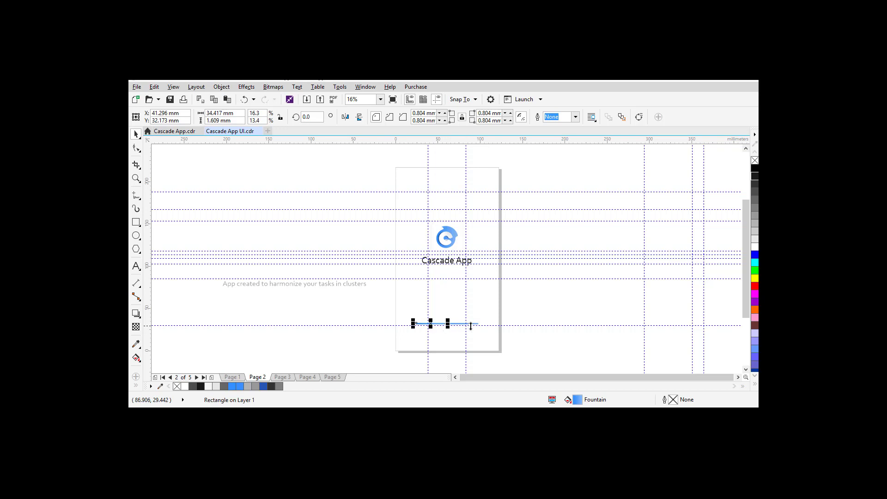
key(ctrl+z)
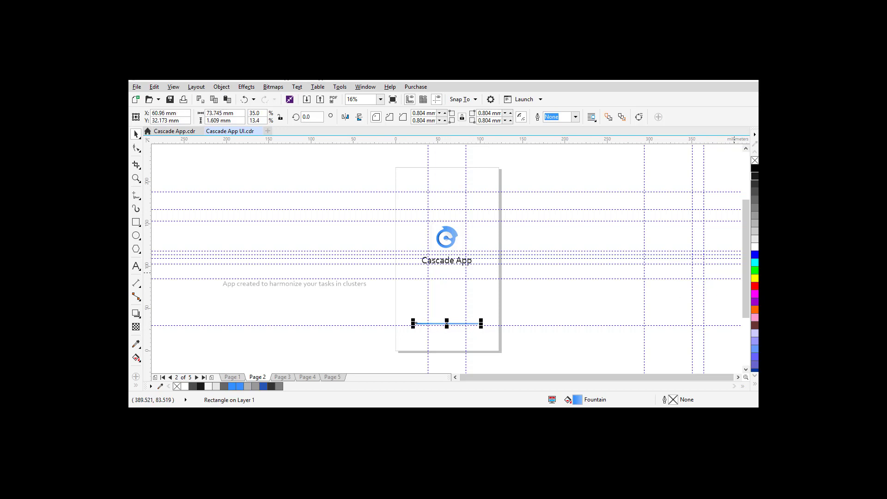
click(755, 236)
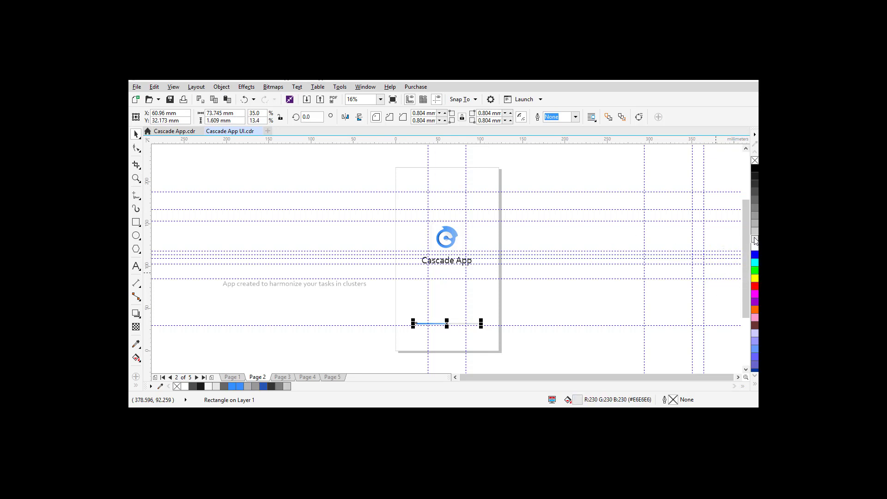
click(521, 311)
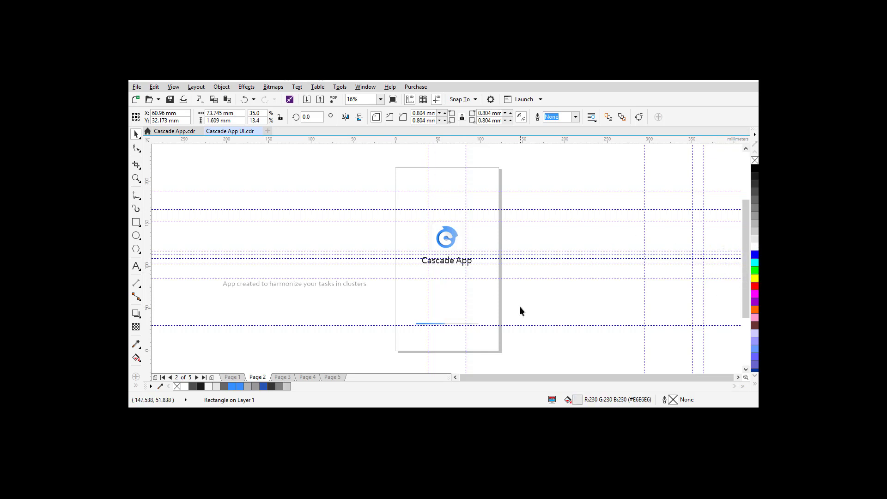
Step: Lengthen the blue fill portion slightly and compare the result against Page 1
click(433, 323)
drag(449, 324, 457, 324)
click(531, 310)
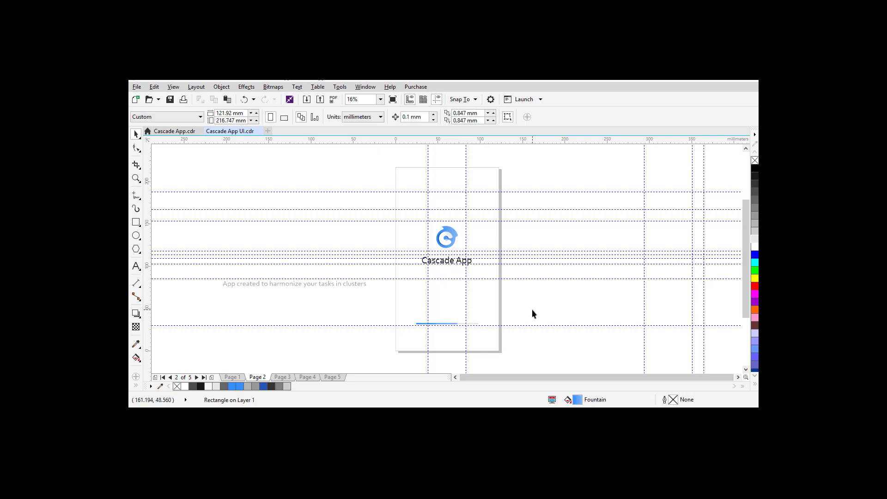
click(232, 377)
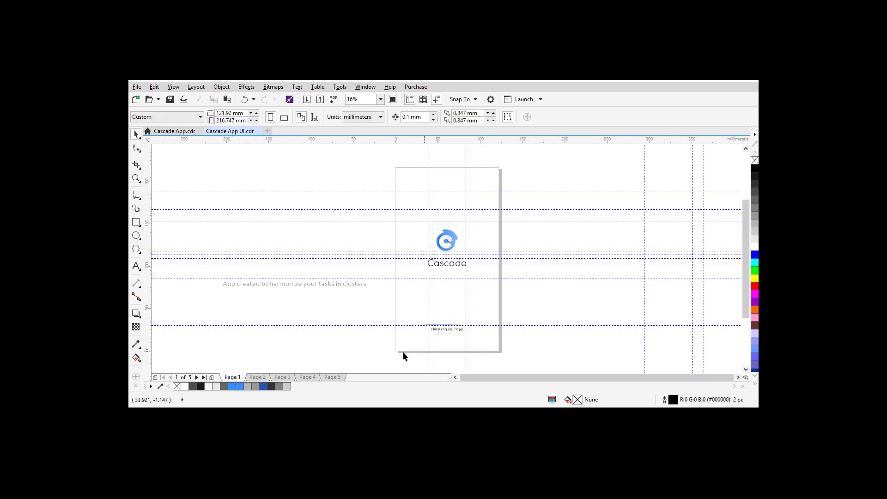
click(256, 377)
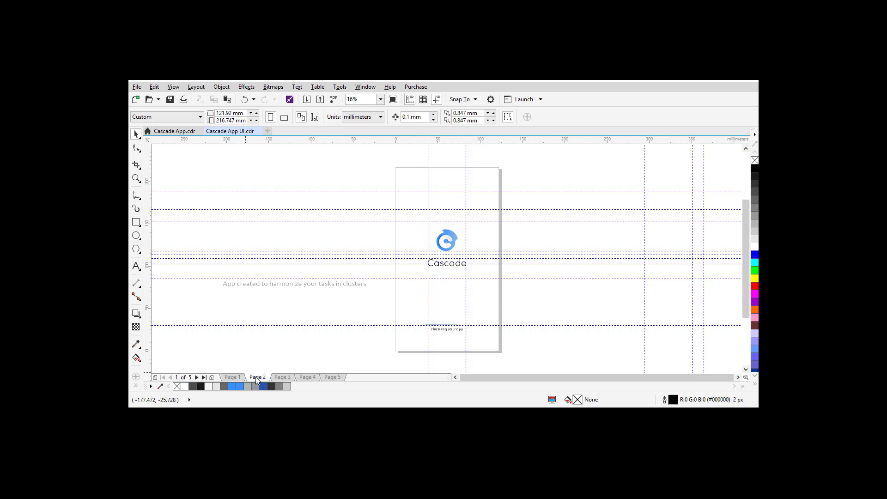
Step: Replace the splash tagline's wording with 'Clustering your app'
click(280, 285)
double_click(280, 286)
key(ctrl+a)
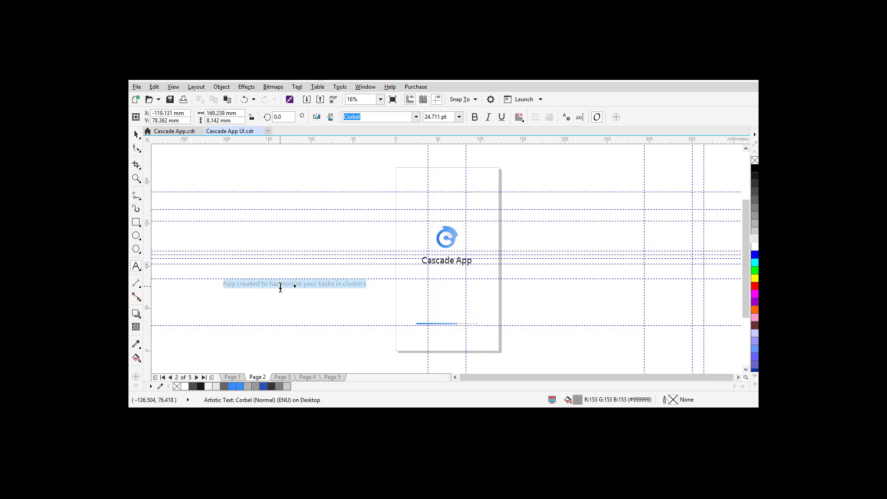
text(Cluster)
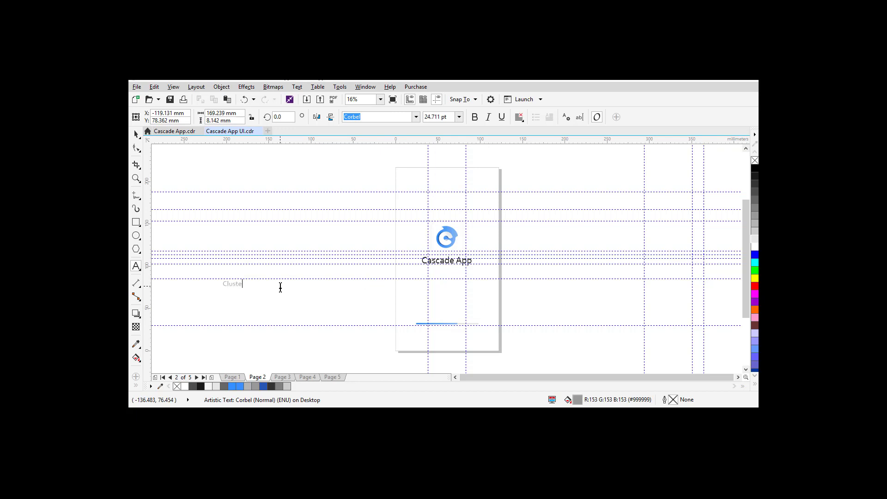
key(BackSpace)
text(ring yoir)
key(BackSpace)
key(BackSpace)
text(ur a)
key(Escape)
Step: Center the 'Clustering your app' tagline and move it just below the loading bar
key(p)
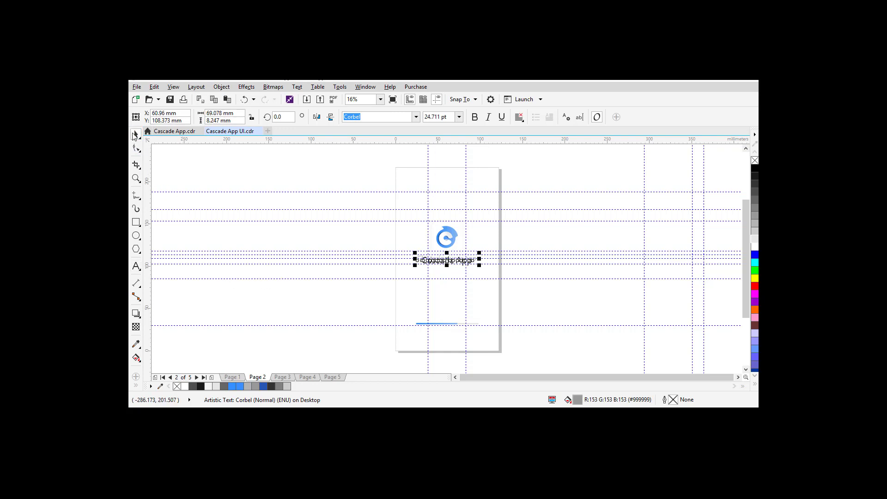
drag(448, 262, 470, 339)
click(543, 359)
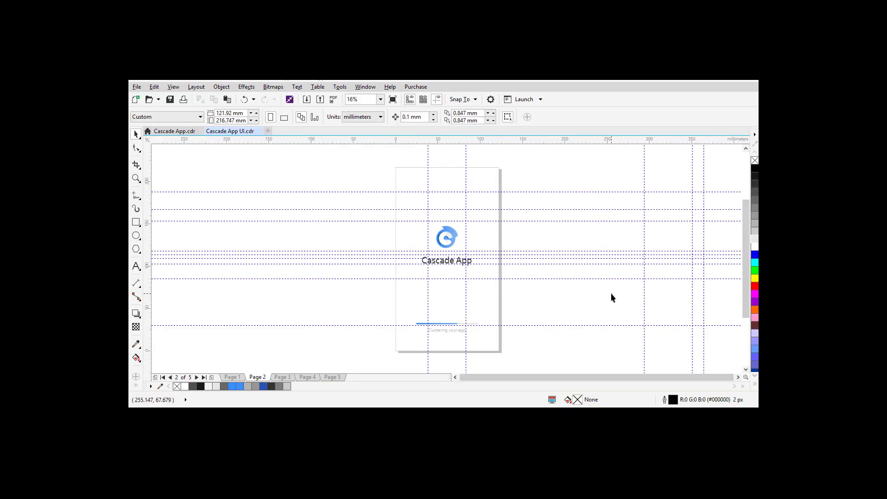
Step: Insert a blank page after the Page 3 sign-up screen
click(282, 377)
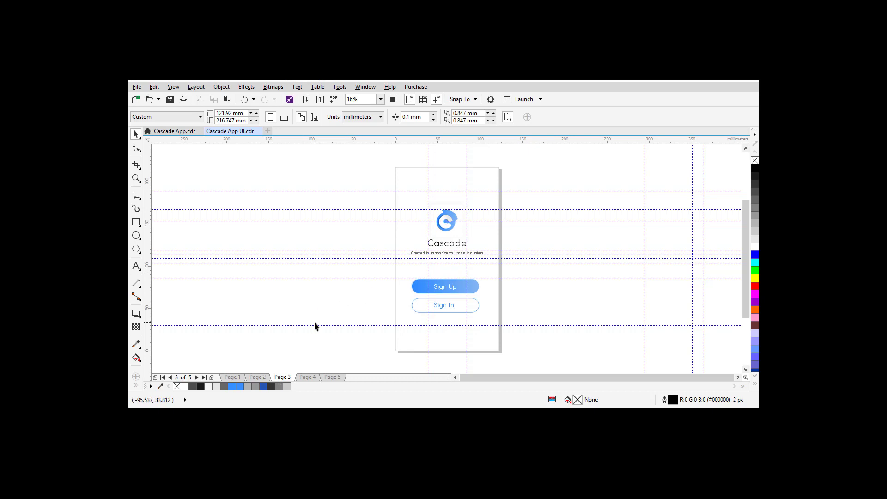
right_click(280, 378)
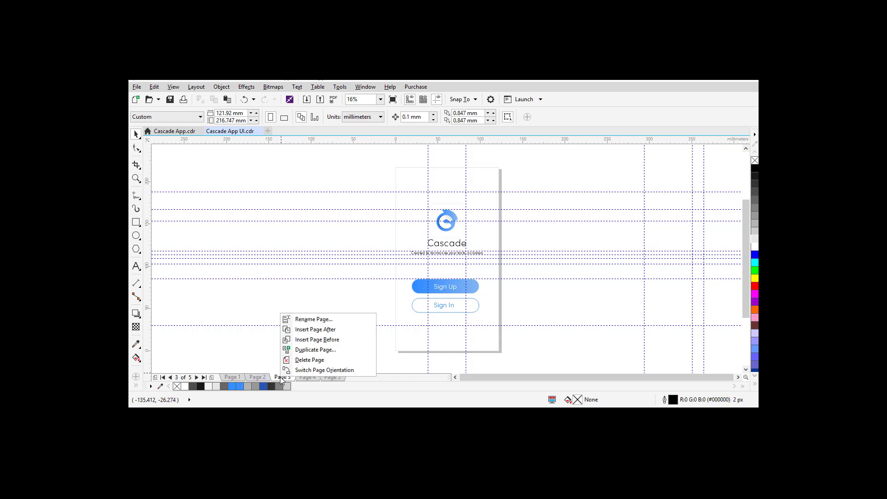
click(327, 331)
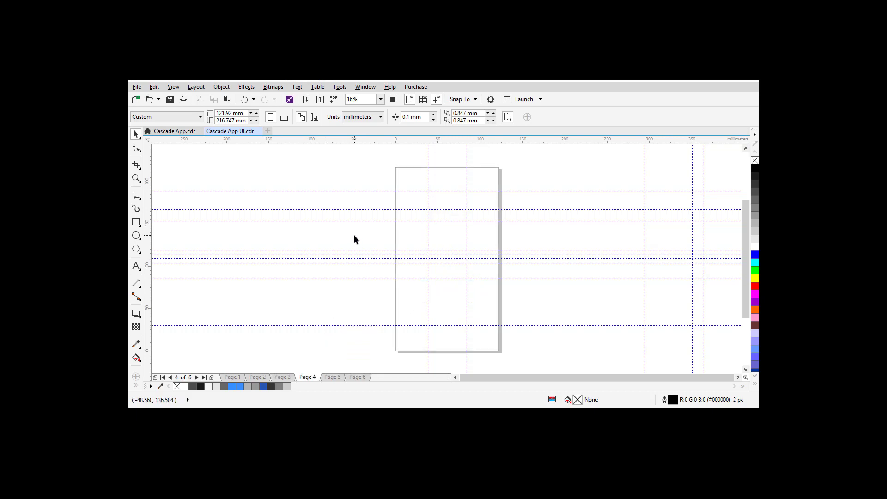
Step: Review the Page 3 sign-up design, then return to the Page 2 splash screen
click(283, 377)
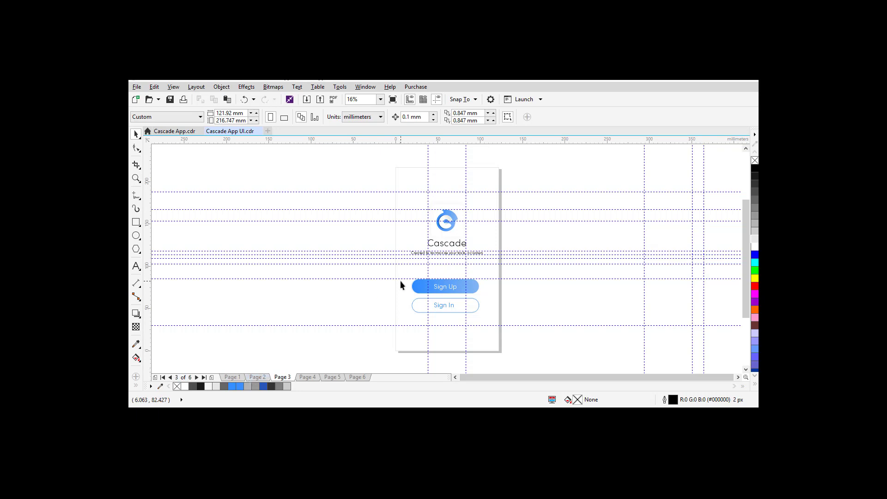
click(254, 376)
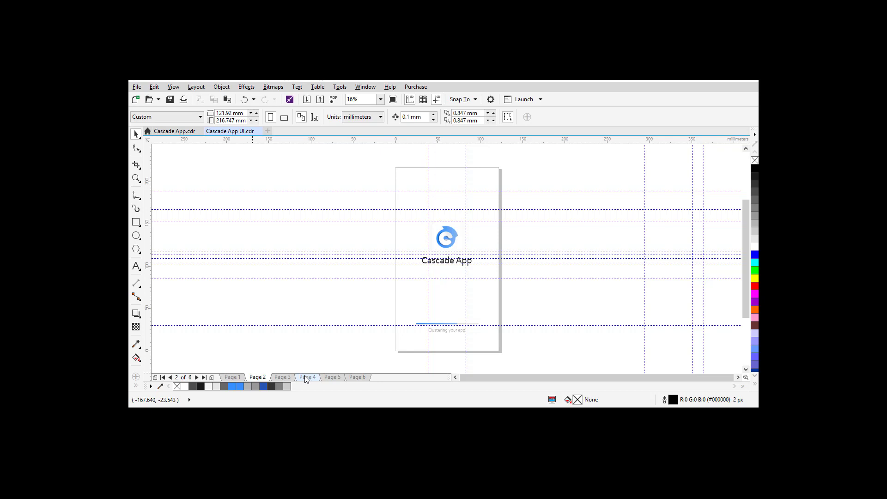
Step: Paste the Page 2 logo and Cascade App title onto Page 4, raised toward the top
click(287, 376)
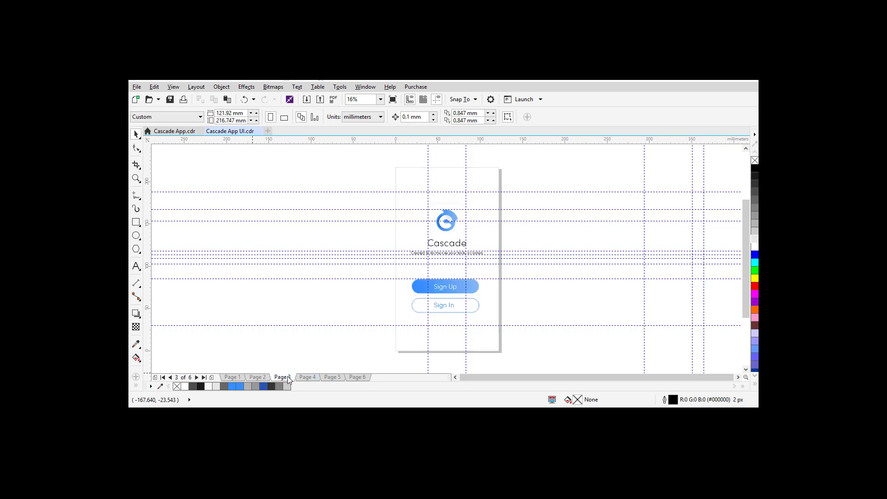
click(257, 377)
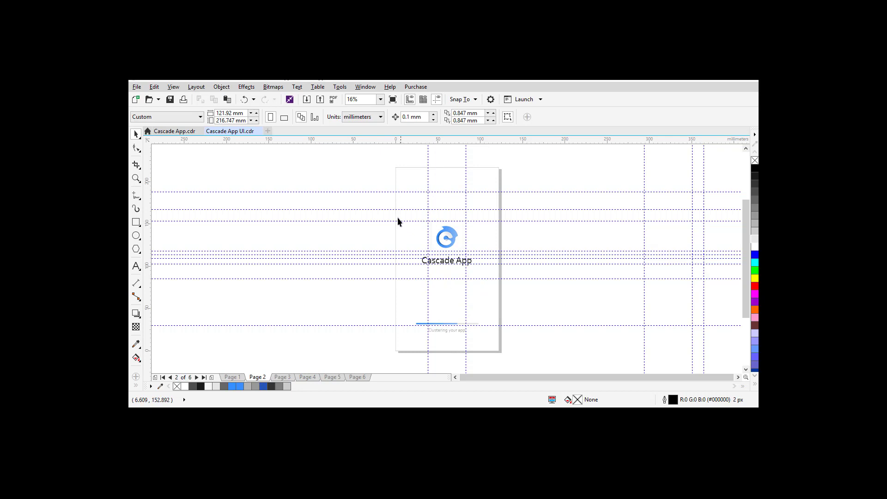
drag(380, 212, 522, 291)
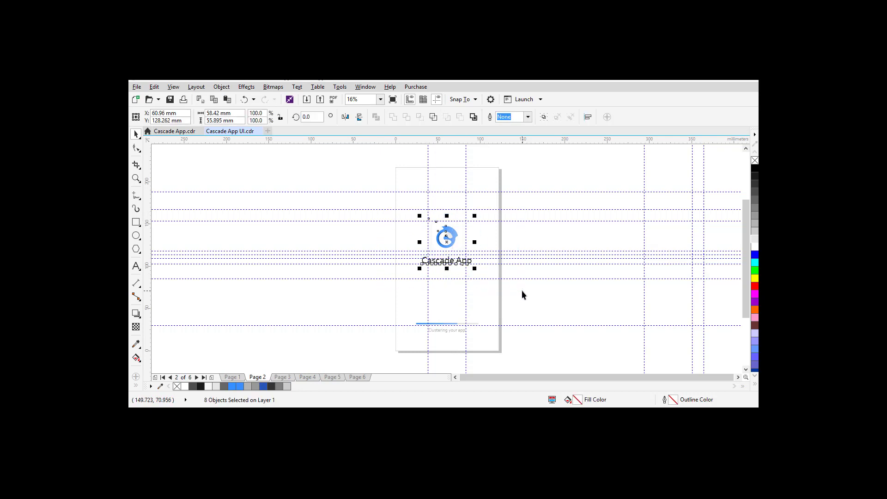
click(299, 378)
key(ctrl+v)
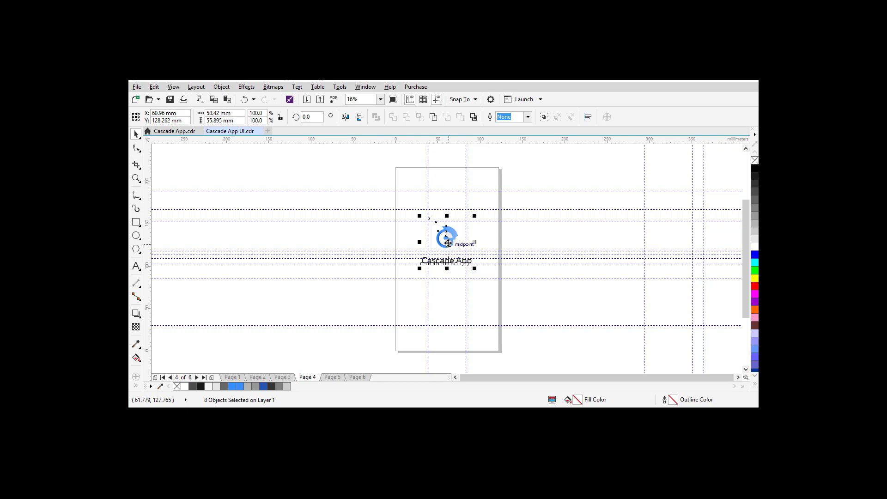
drag(447, 243, 447, 225)
click(507, 248)
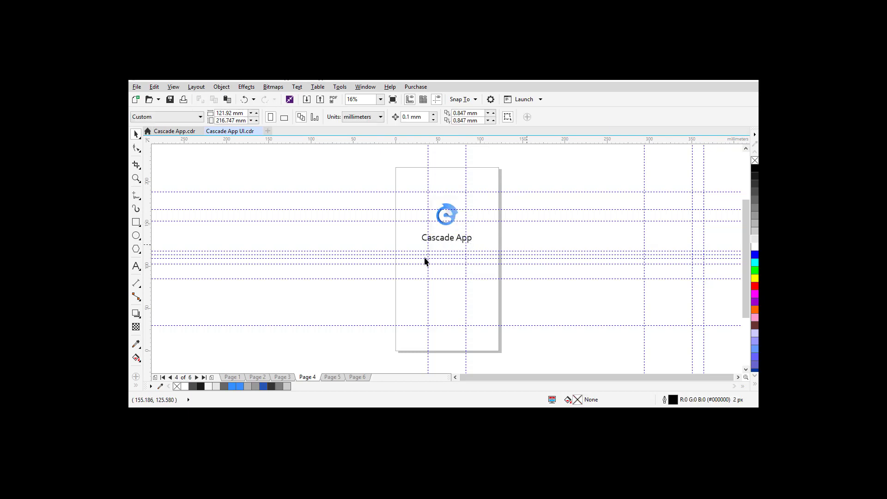
Step: Nudge the logo and title three steps lower on Page 4, then return to Page 3
click(289, 378)
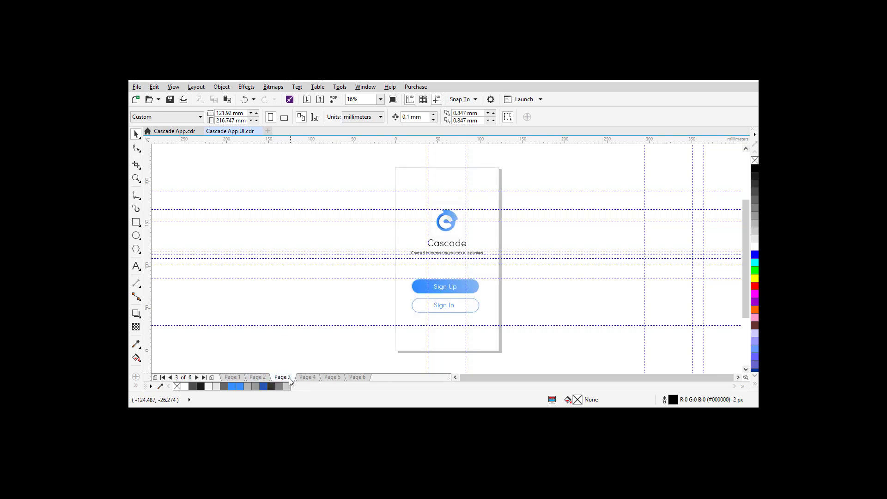
click(307, 377)
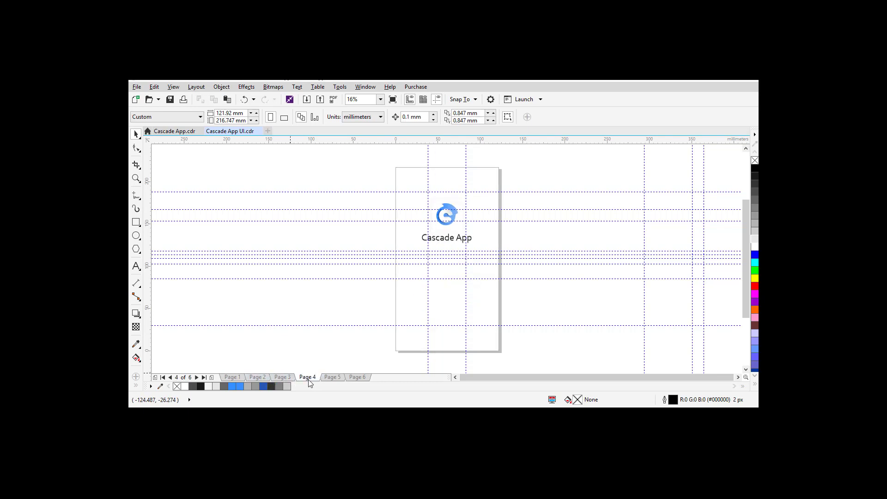
drag(376, 179, 551, 280)
key(Down)
key(Down)
key(Down)
key(Down)
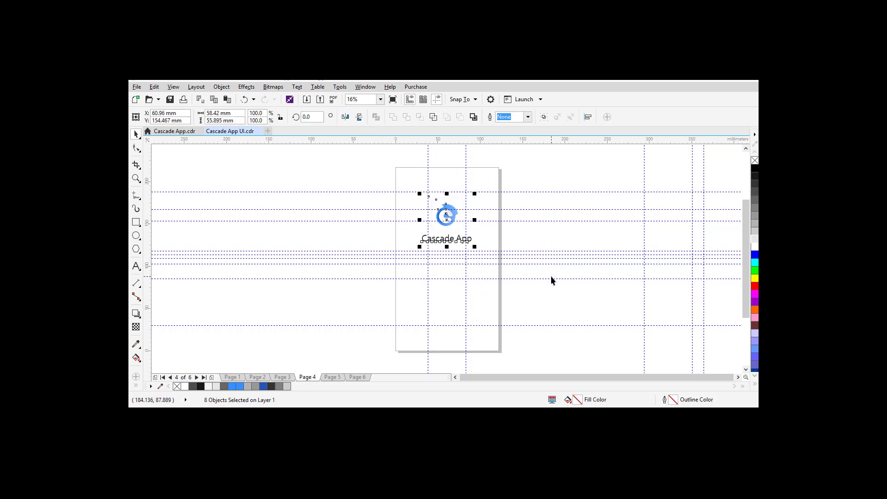
key(Down)
key(Down)
key(Down)
key(Down)
key(Down)
key(Down)
key(Down)
key(Down)
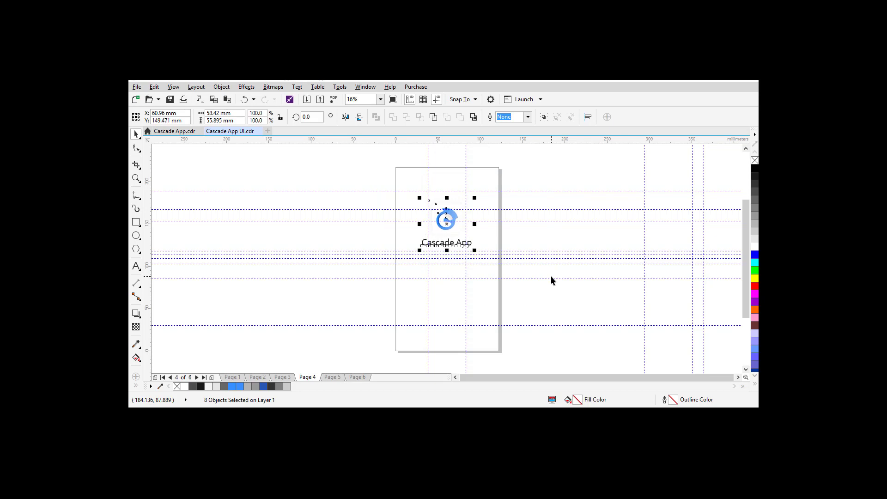
key(Down)
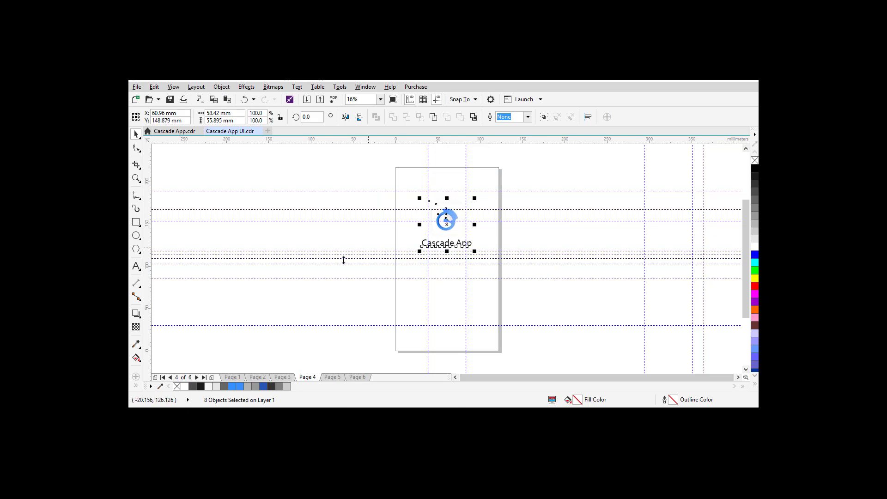
click(348, 298)
click(282, 377)
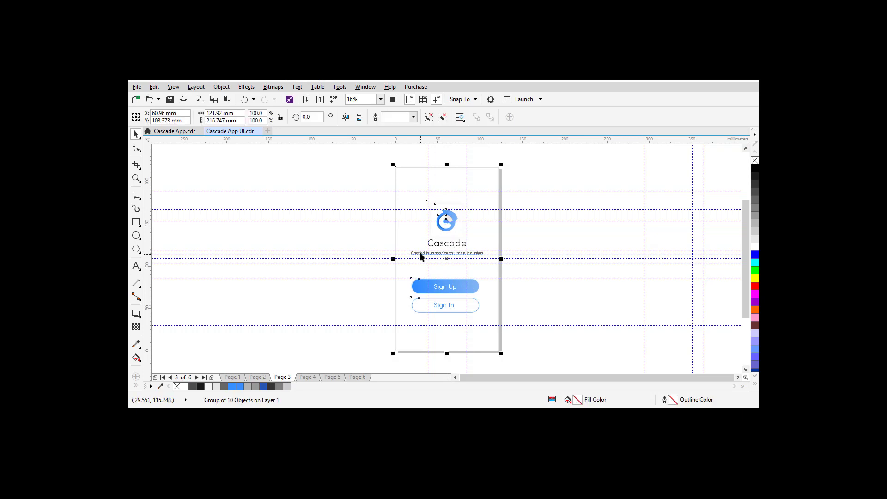
Step: Paste the Page 3 tagline 'Created to harmonize your tasks in clusters.' onto Page 4 and preview it full screen
click(373, 237)
click(418, 254)
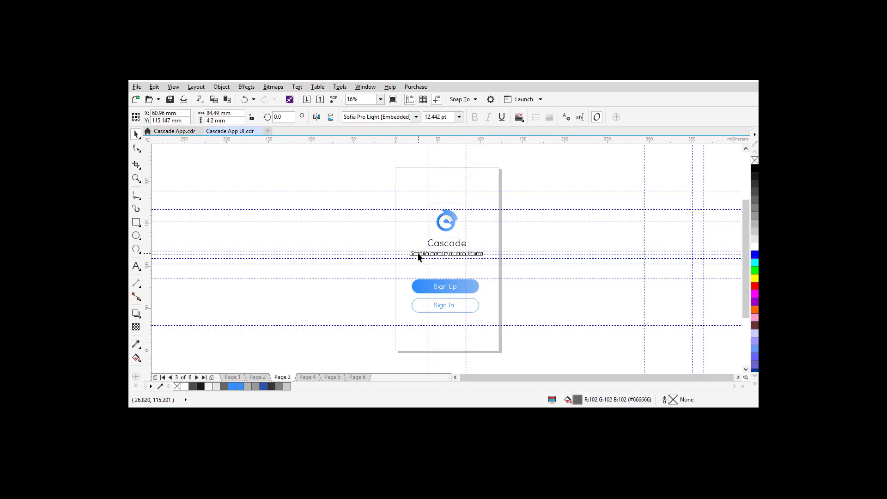
click(307, 377)
key(ctrl+v)
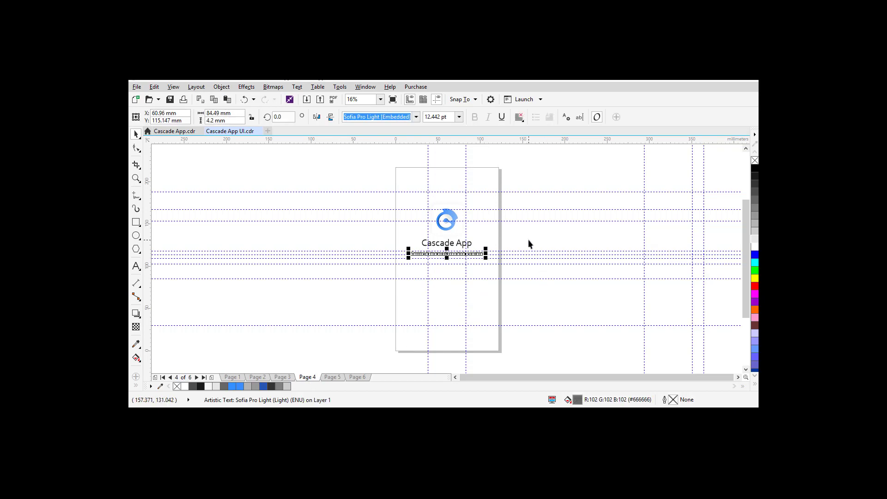
click(527, 239)
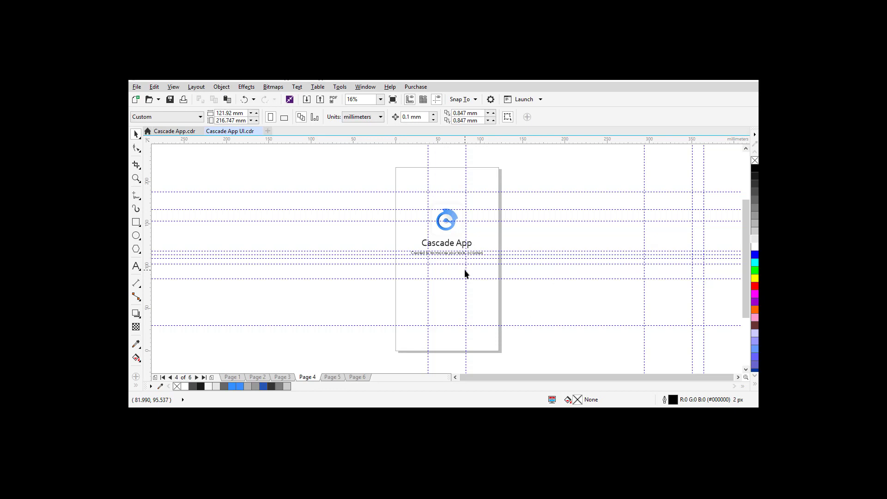
key(F9)
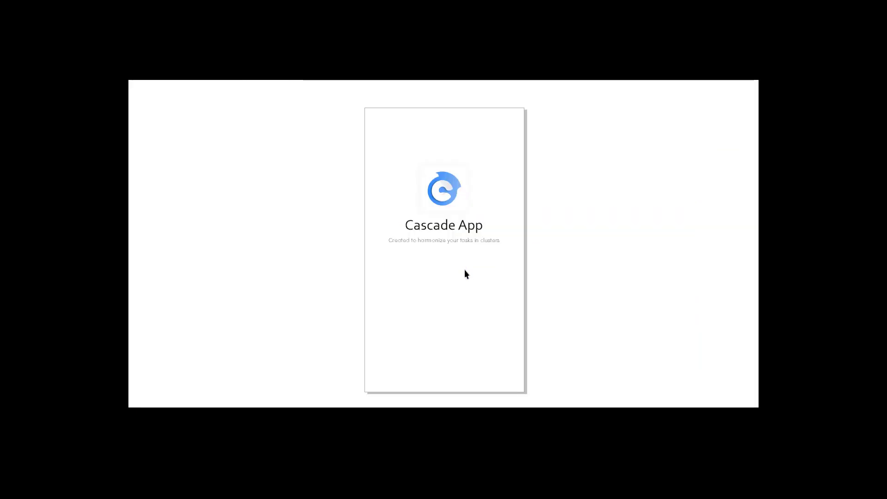
key(F9)
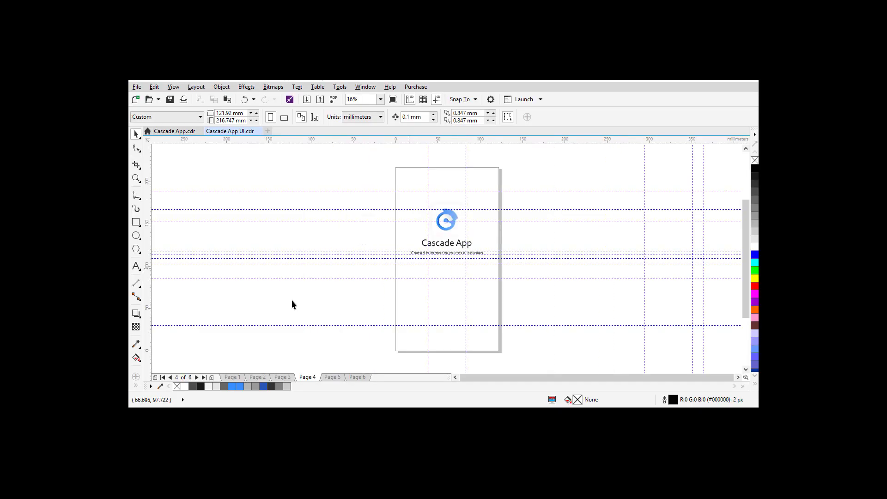
Step: Draw a wide rectangle beside the page and round its corners into a pill shape
click(282, 377)
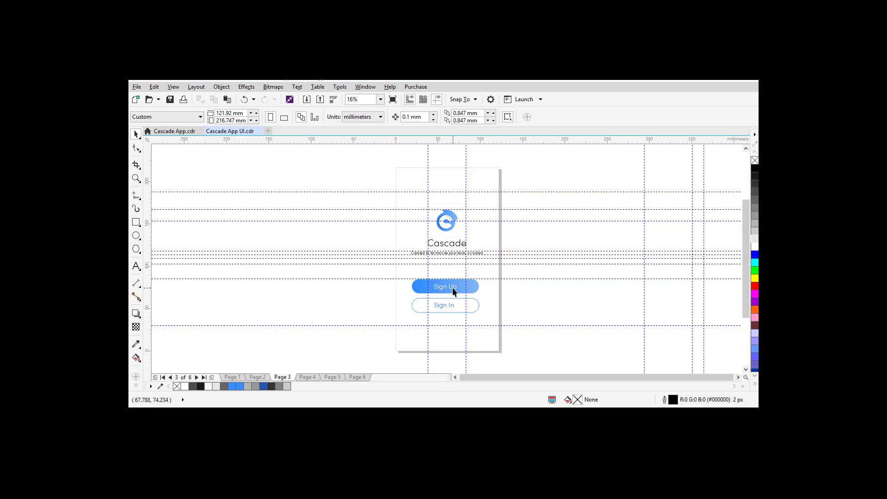
click(308, 377)
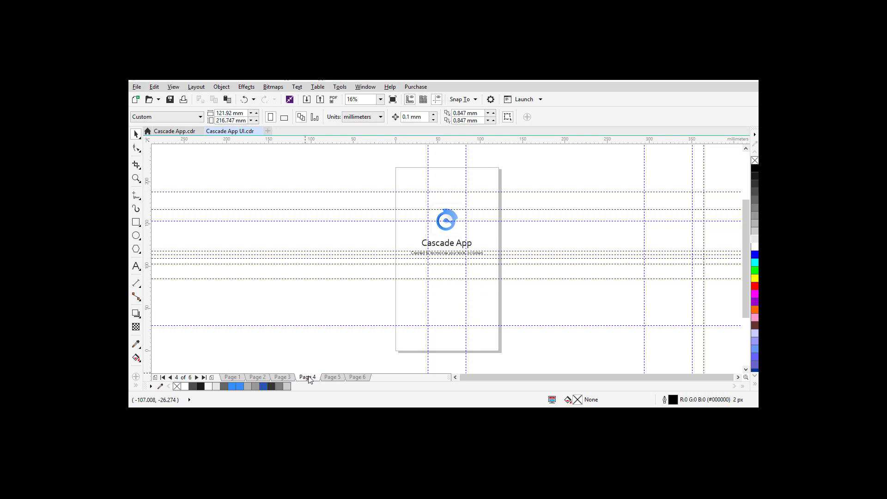
click(284, 378)
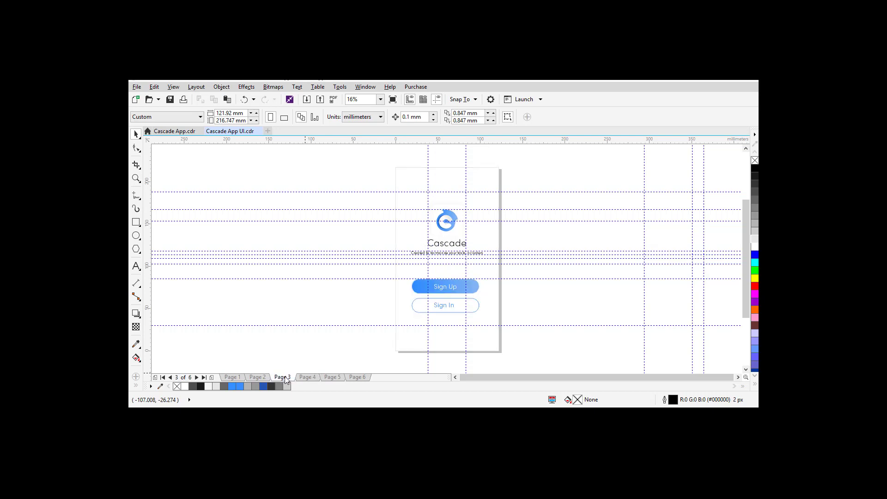
click(136, 222)
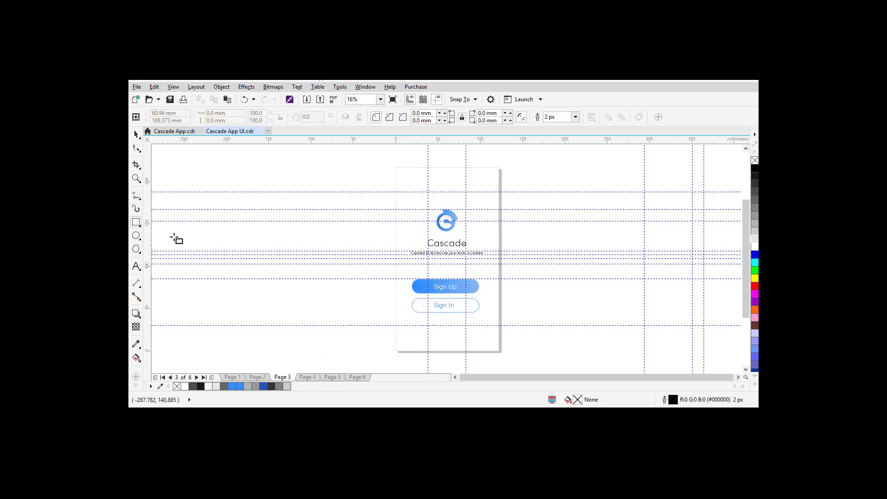
mouse_move(177, 226)
mouse_down()
mouse_move(244, 262)
mouse_move(326, 253)
mouse_move(288, 249)
mouse_up()
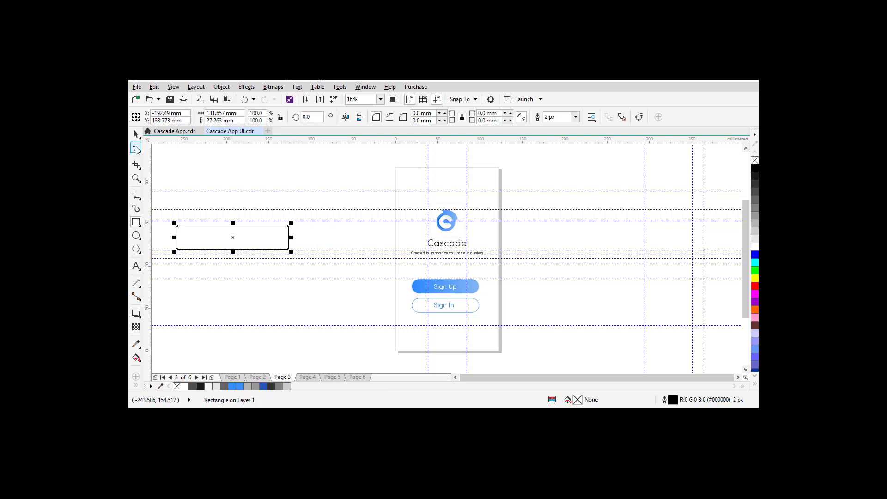
click(137, 148)
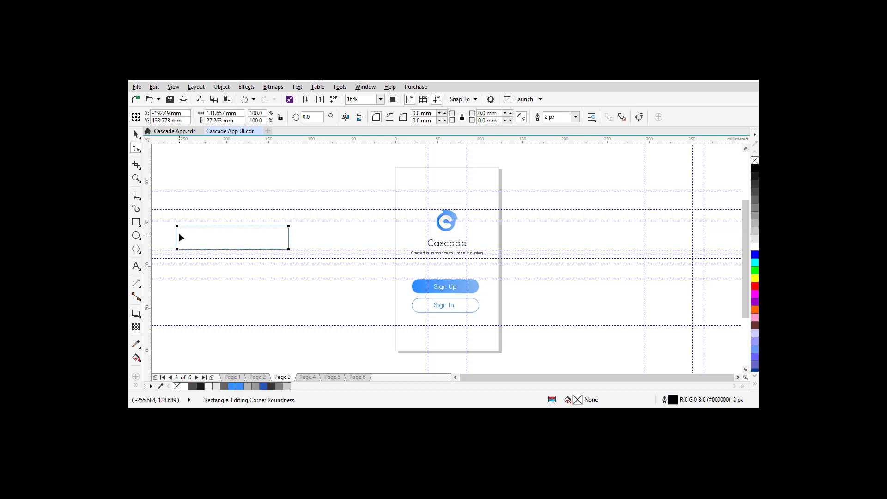
drag(179, 230, 244, 230)
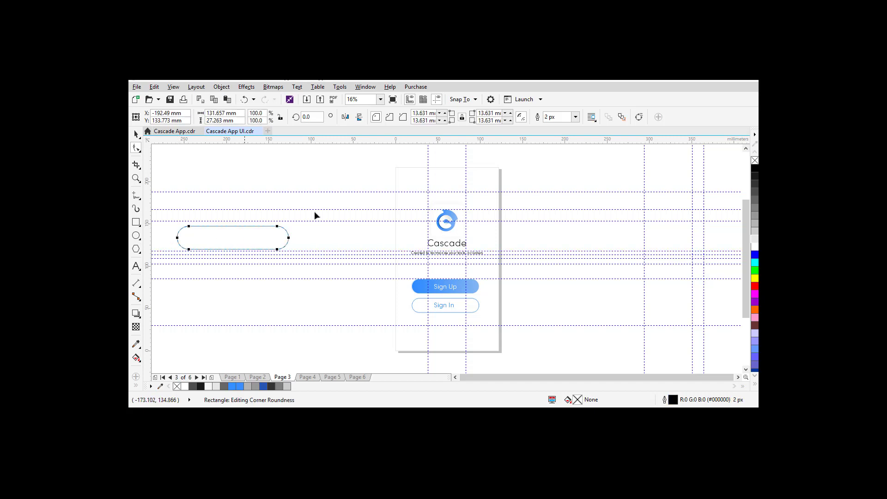
click(135, 133)
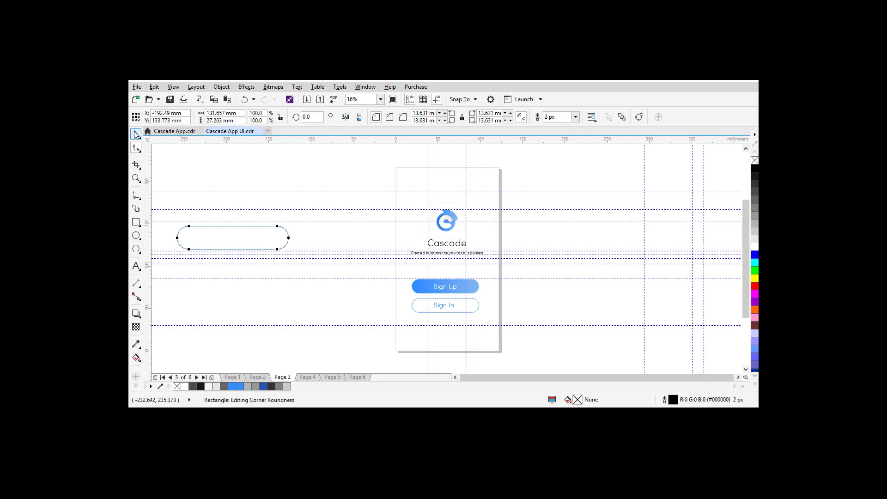
Step: Apply the App Color Blue object style to the pill
right_click(224, 240)
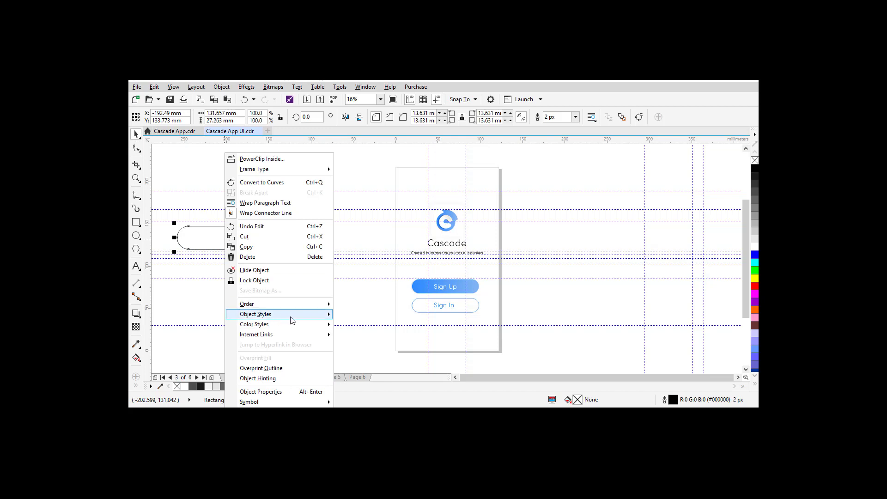
mouse_move(293, 319)
mouse_move(397, 319)
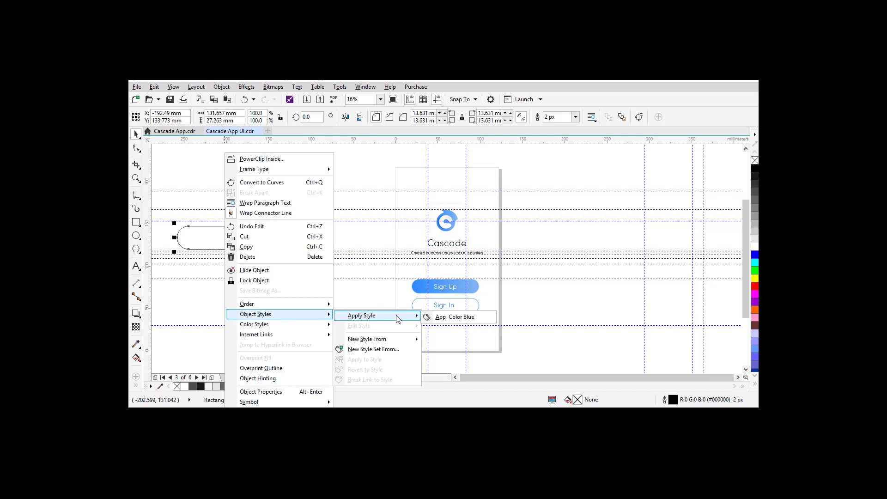
click(444, 317)
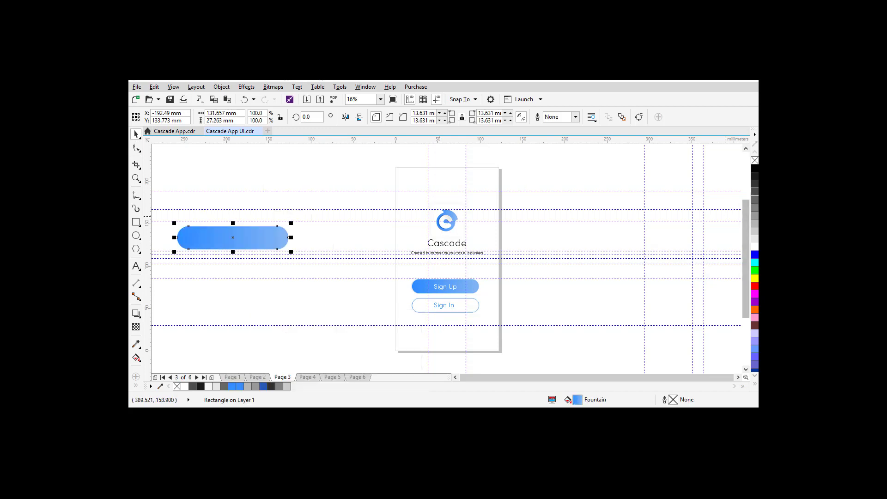
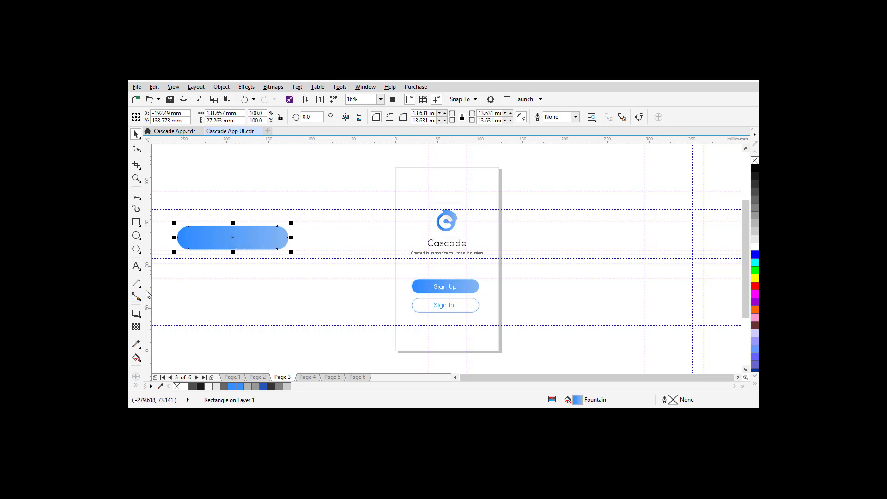
Step: Move the vertical guideline to 97.41 mm, add two horizontal guidelines, and select the blue pill
drag(476, 286, 411, 289)
drag(411, 288, 479, 303)
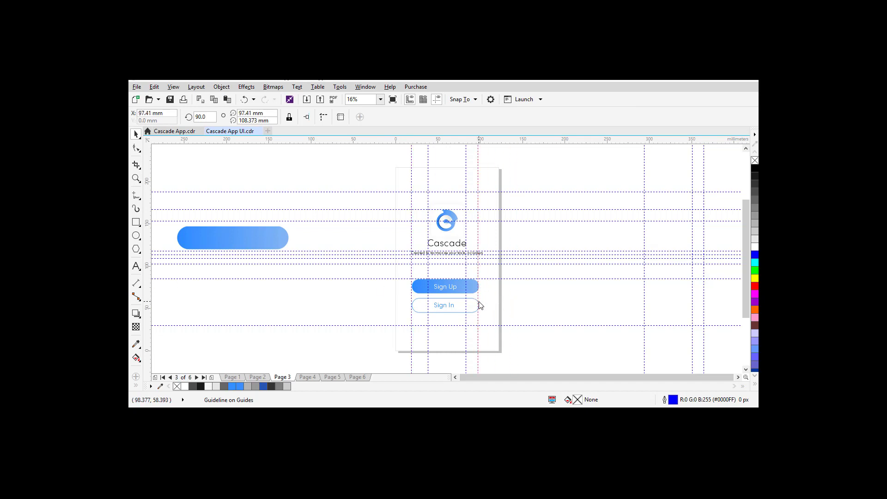
drag(377, 141, 423, 312)
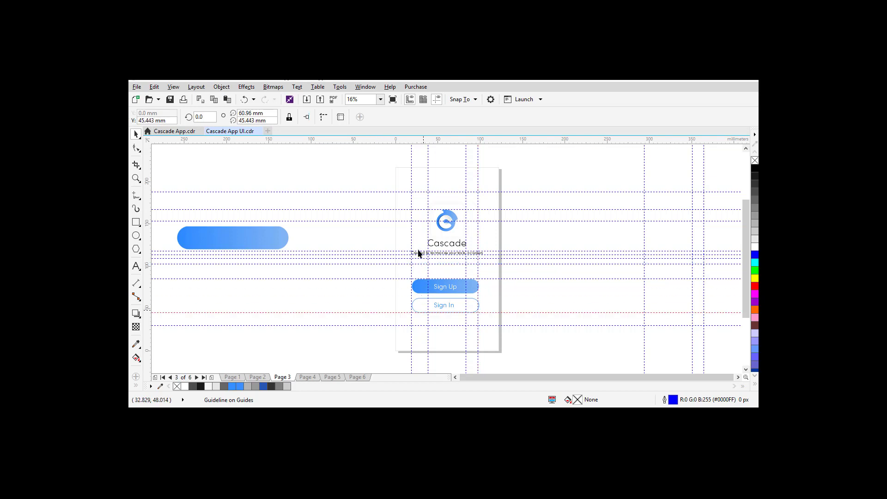
drag(385, 141, 420, 295)
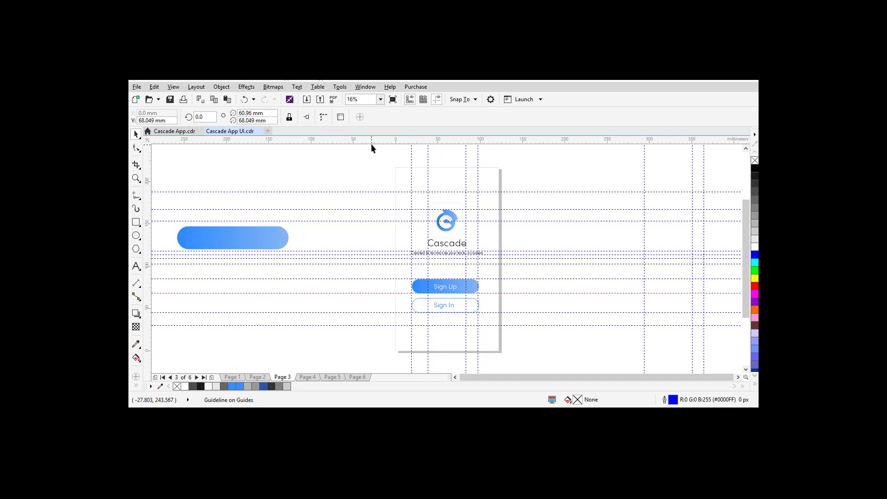
click(198, 243)
click(199, 243)
Step: Move the blue pill onto Page 4 below the title and scale it to 60.8%
click(305, 380)
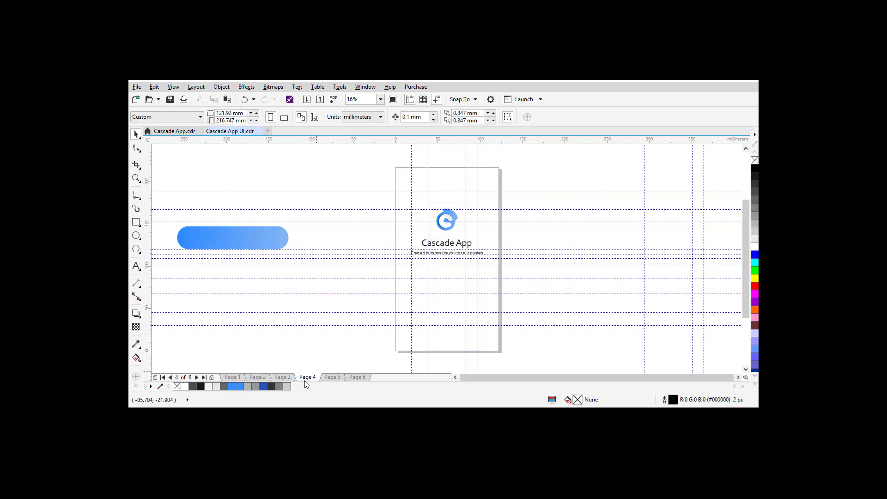
click(237, 247)
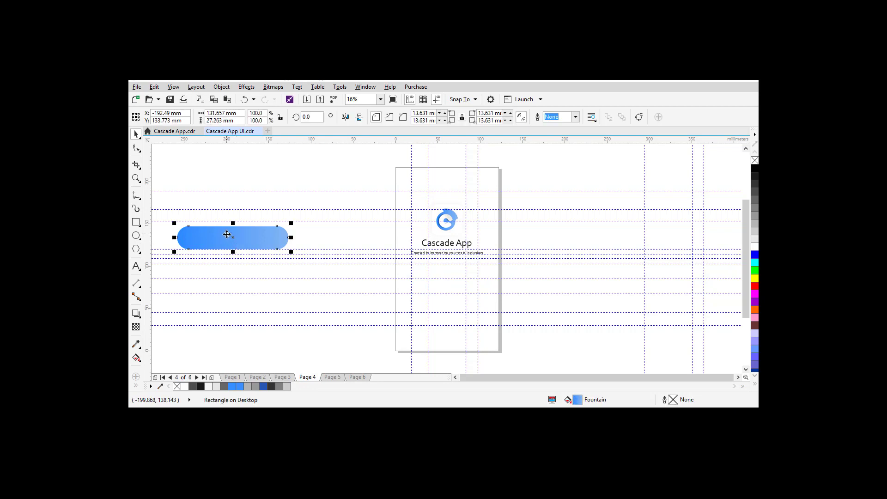
drag(232, 238, 466, 291)
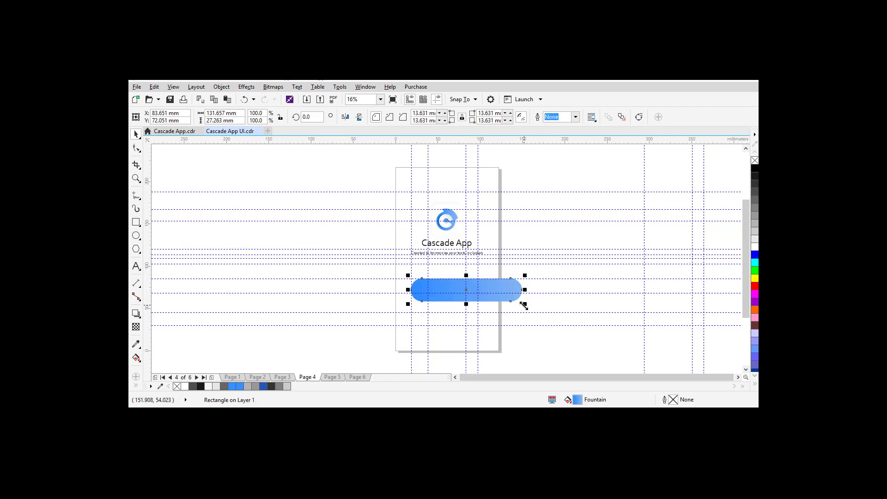
drag(516, 306, 480, 304)
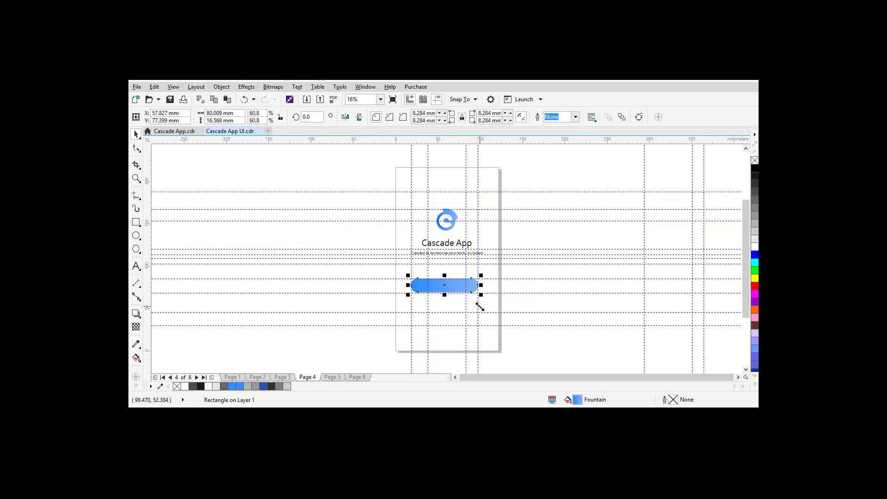
click(284, 377)
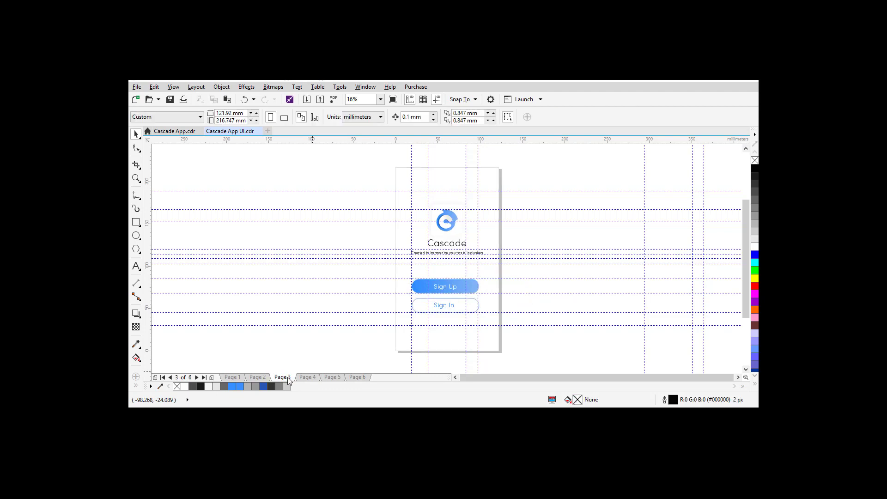
click(307, 377)
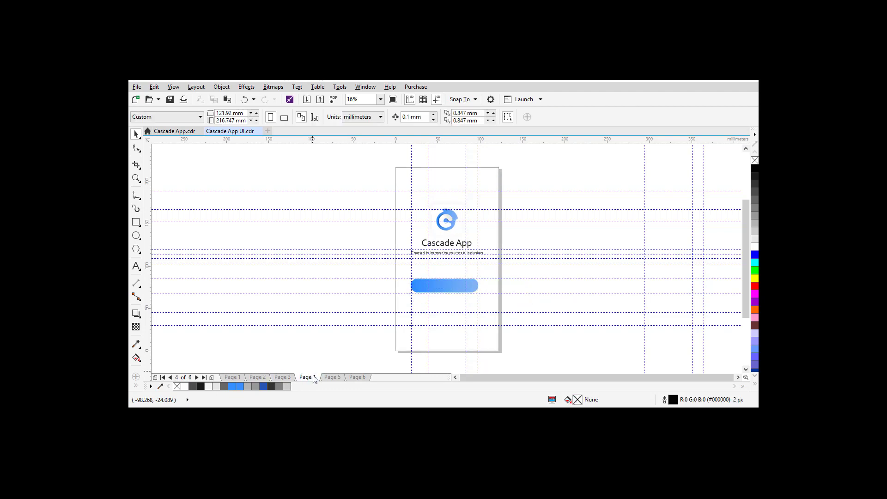
click(452, 289)
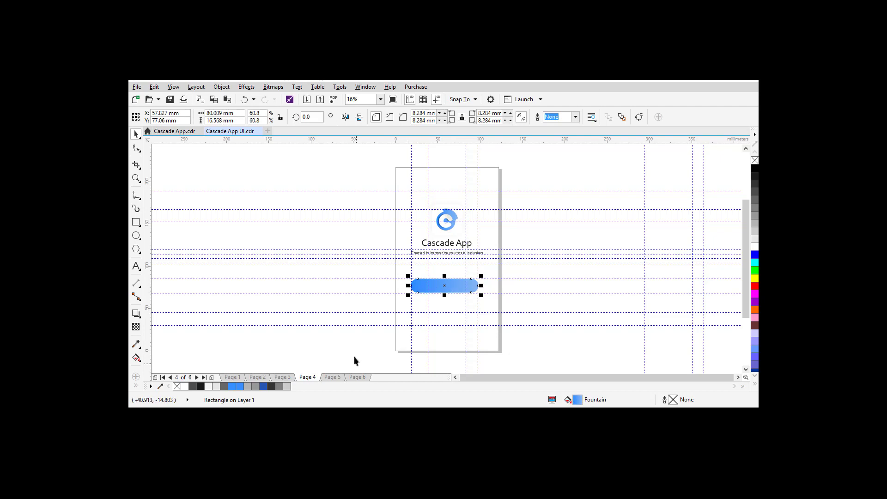
Step: Start a new Arial 24 pt text object beside the page
click(203, 304)
click(136, 265)
click(223, 236)
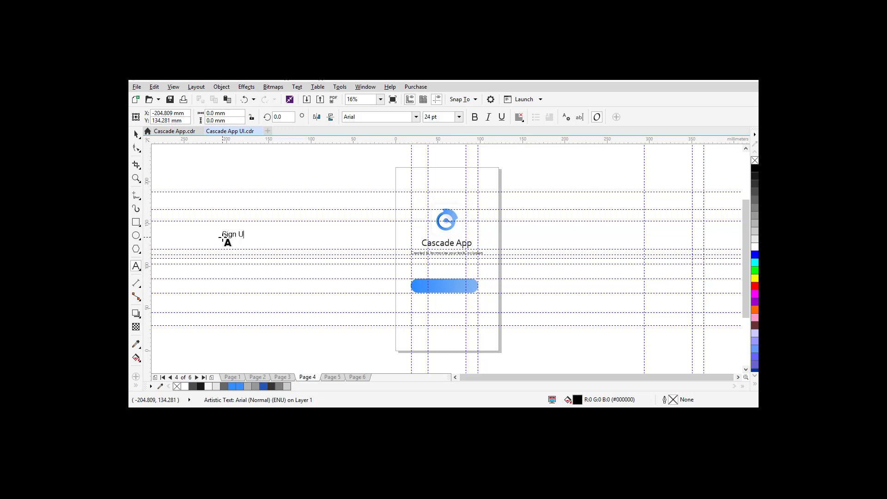
Step: Finish the Sign Up text and undo an accidental stray text object
click(136, 136)
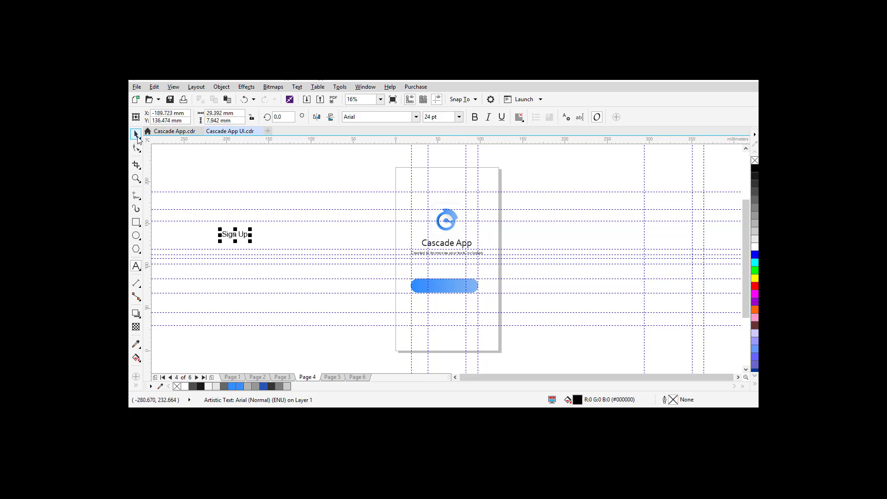
click(138, 140)
click(455, 256)
click(138, 136)
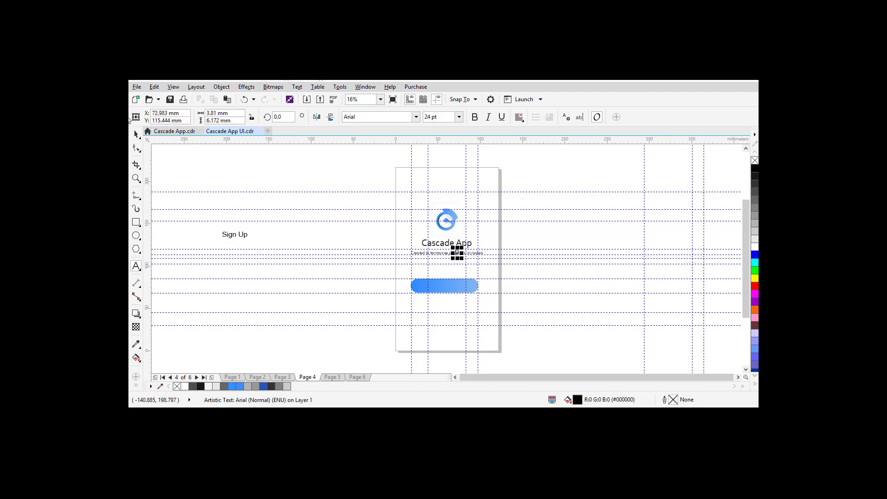
key(ctrl+z)
key(ctrl+z)
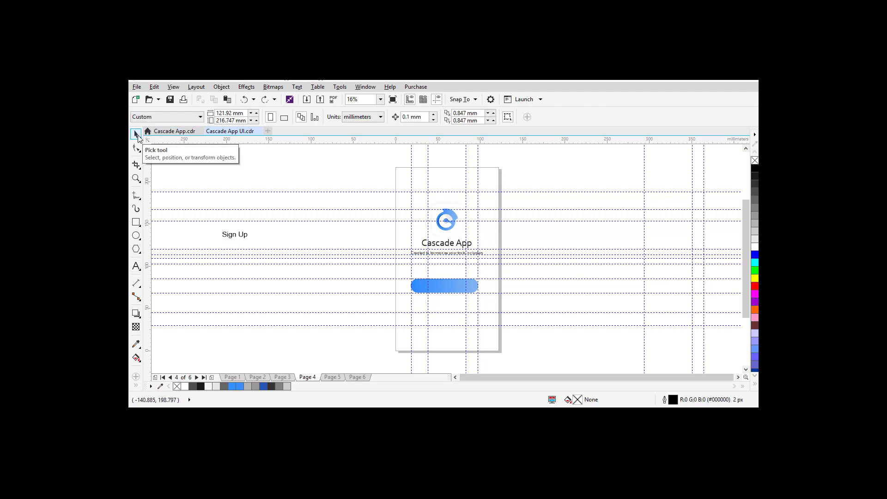
click(138, 136)
click(161, 137)
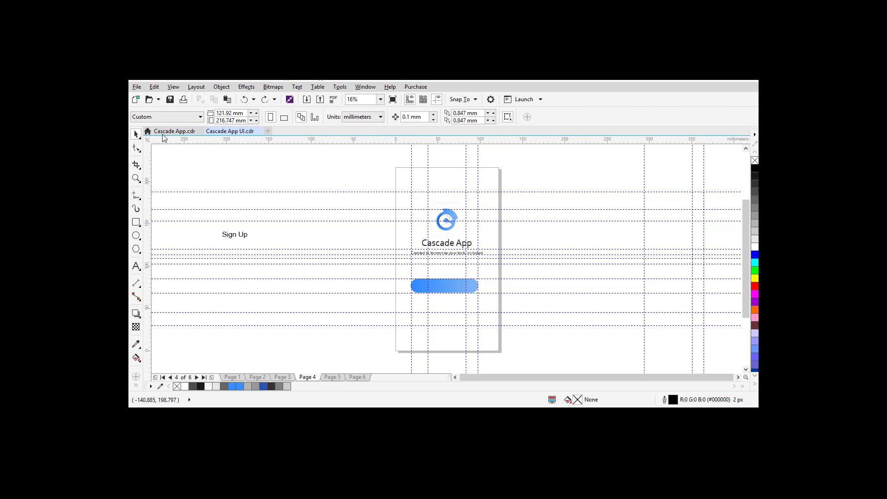
Step: Centre the Sign Up text on the blue pill, make it white, and nudge it down
click(236, 237)
key(p)
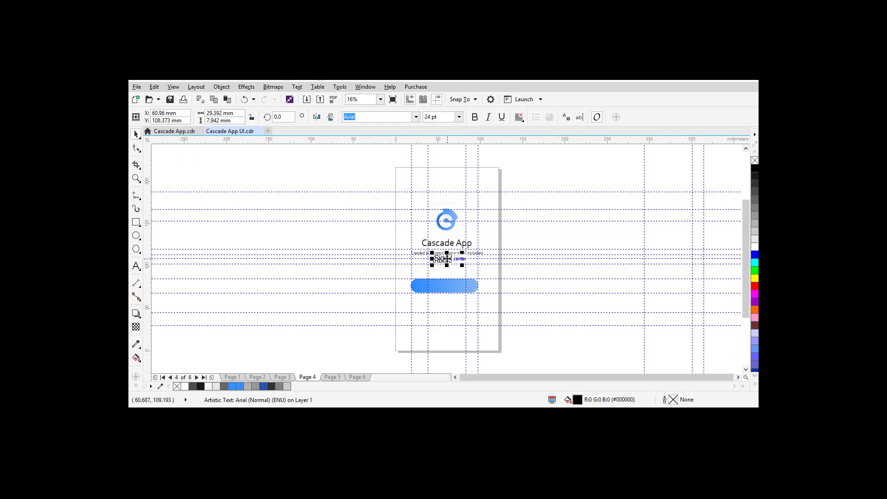
drag(446, 258, 449, 293)
click(754, 248)
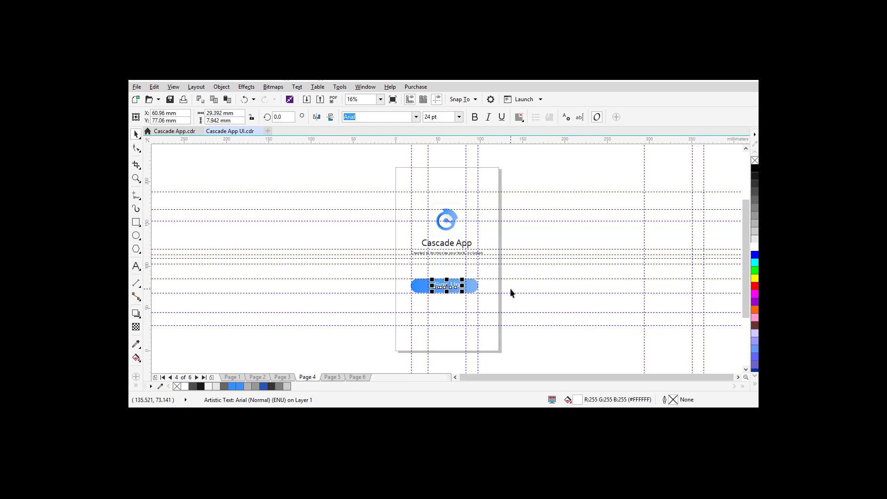
key(Down)
key(Down)
Step: Browse the font list without changing it and check the subtitle's font
click(417, 117)
mouse_move(446, 145)
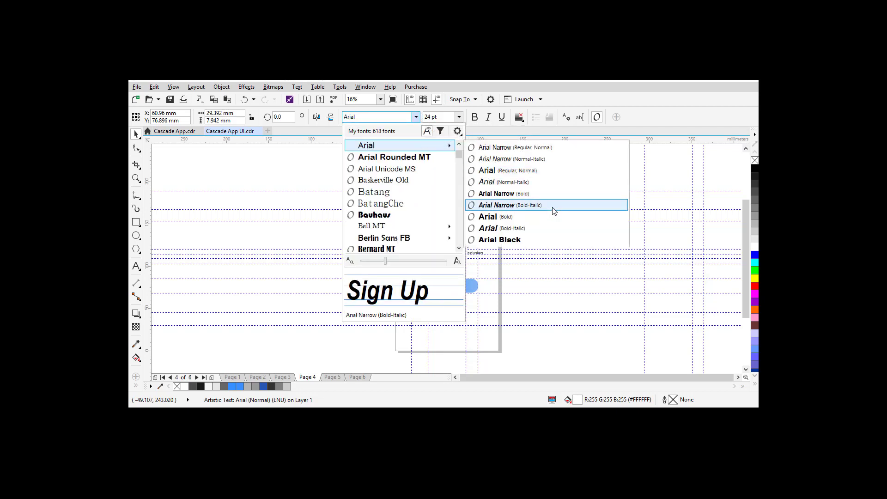
click(206, 234)
click(538, 290)
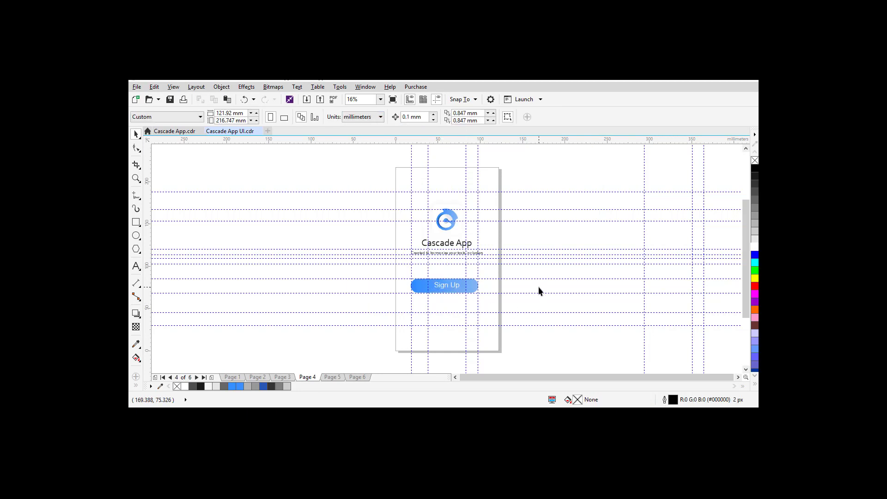
click(436, 253)
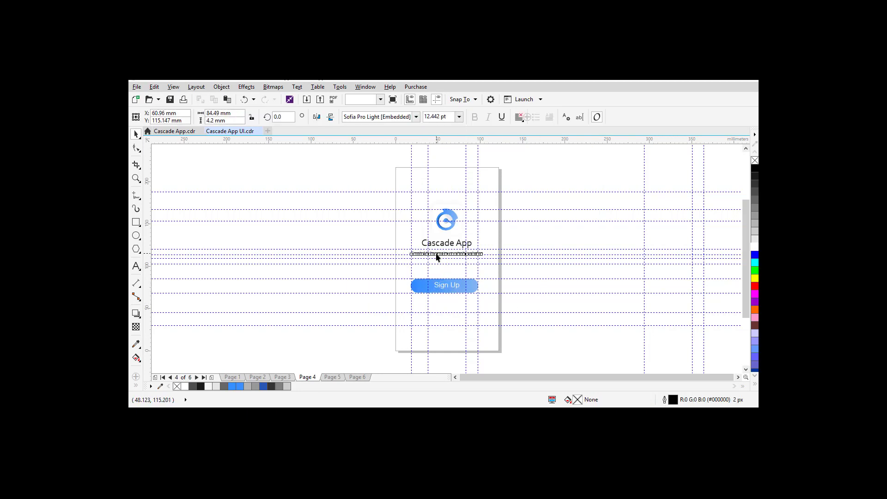
Step: Try Sofia as the Sign Up label font, comparing against the subtitle's font
click(445, 287)
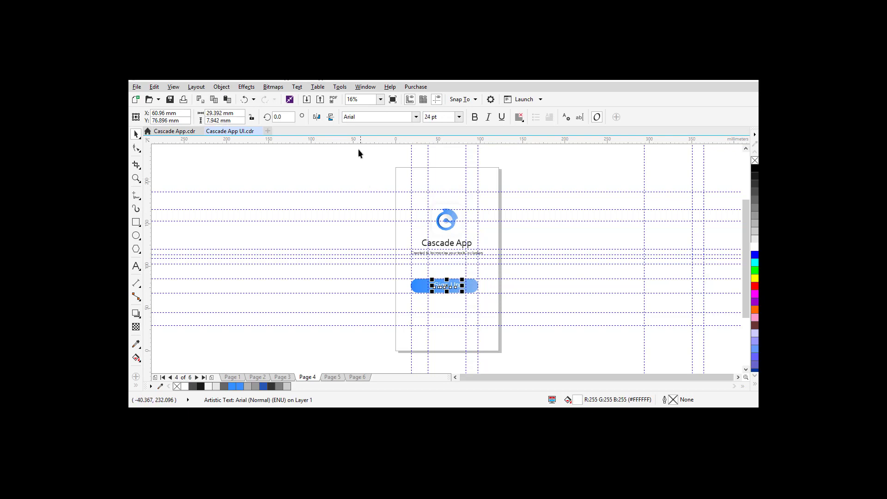
click(350, 117)
text(Source Sans Pro)
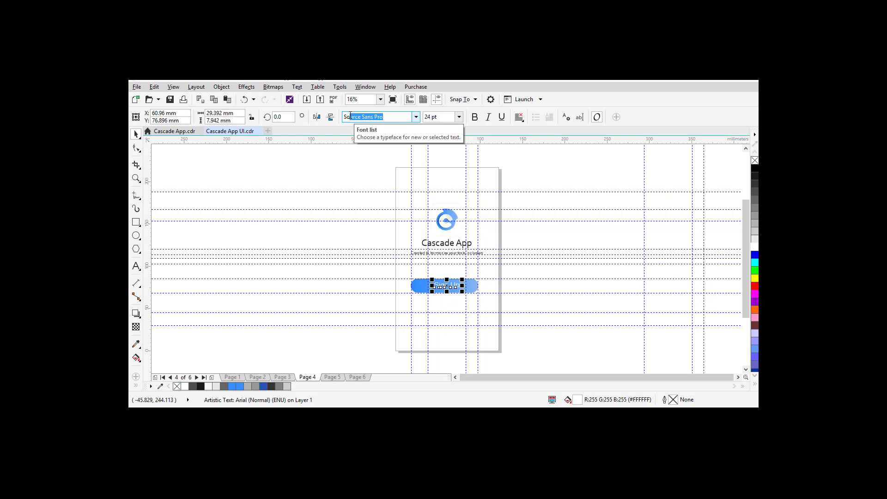
text(p)
click(434, 254)
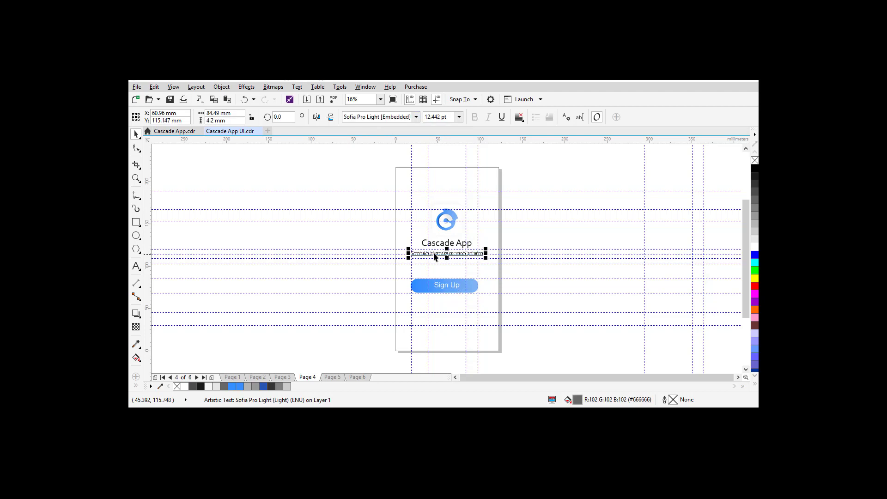
click(442, 288)
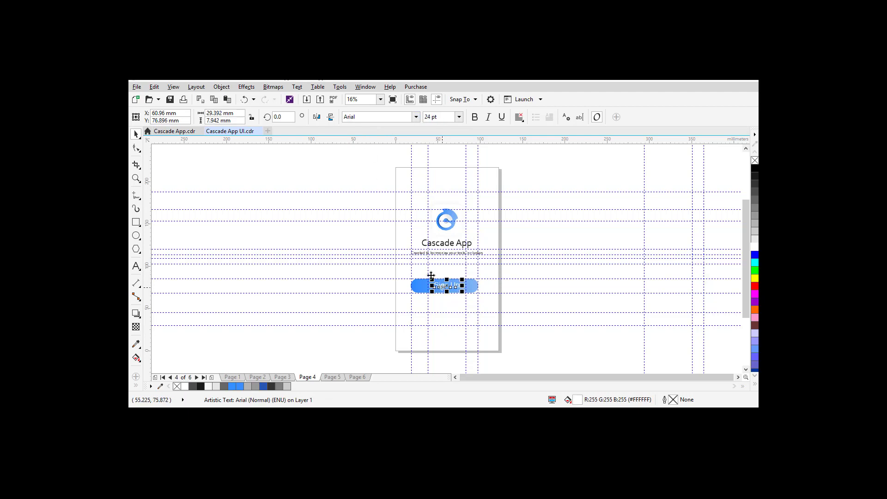
click(356, 121)
text(Sofia)
key(Return)
Step: Set the Sign Up label to Corbel, matching the Cascade App title, and deselect
click(386, 119)
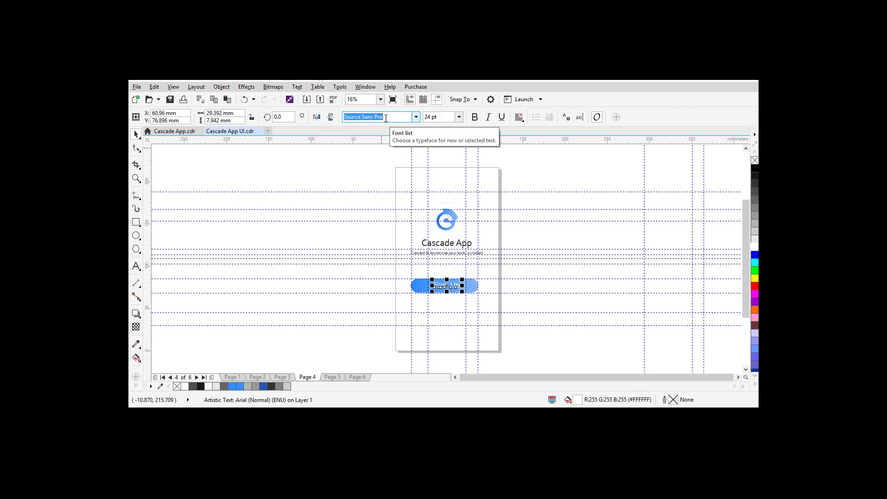
text(Calibri)
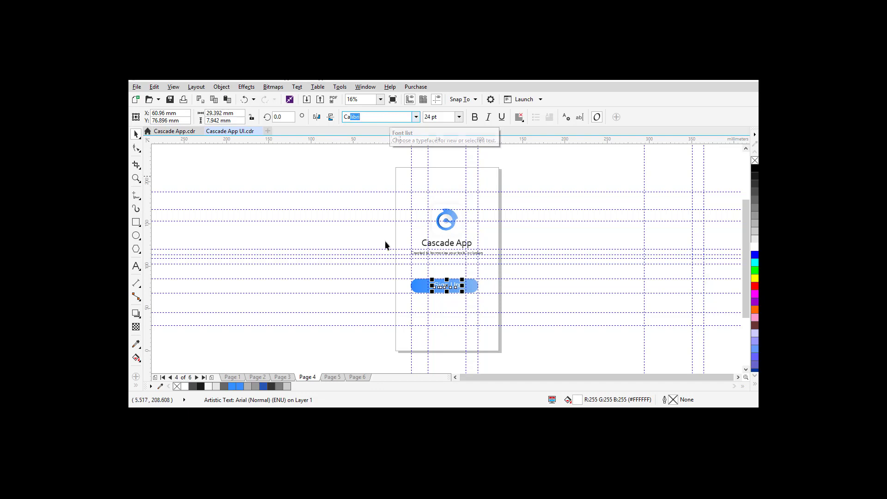
click(445, 247)
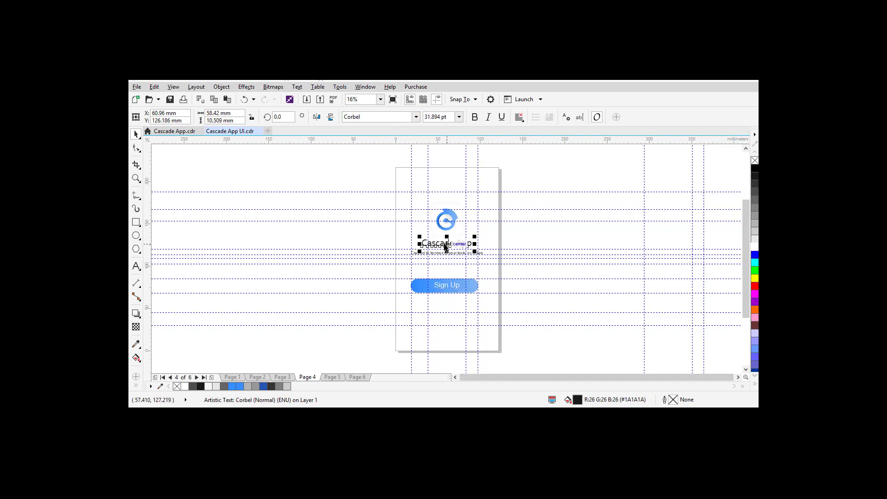
click(441, 290)
click(364, 116)
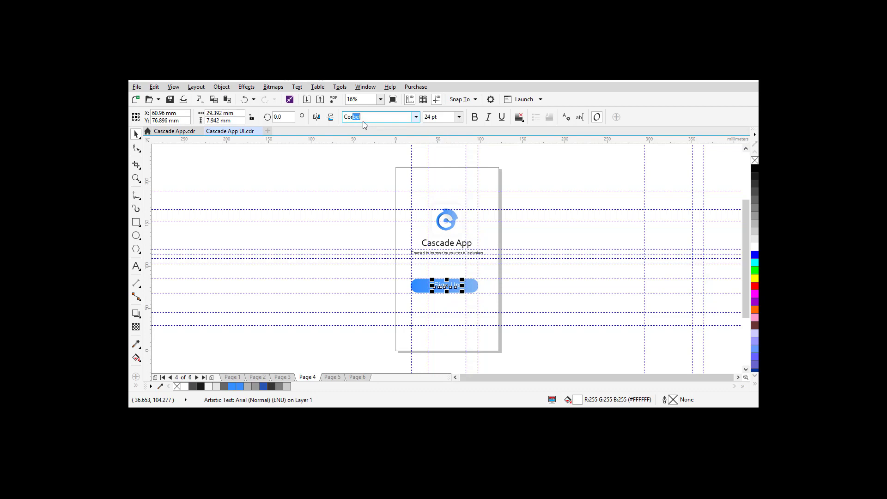
key(Return)
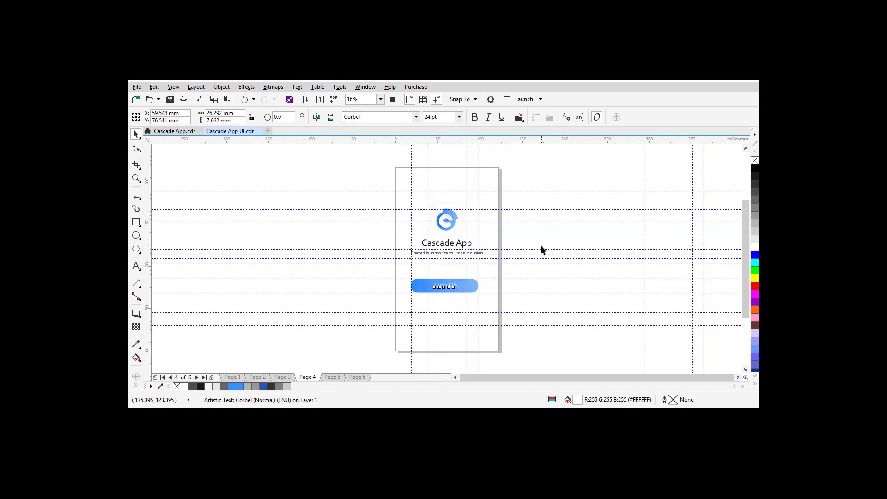
click(431, 306)
Step: Duplicate the Sign Up button directly below and retype the copy's label as Sign In
drag(382, 269, 501, 314)
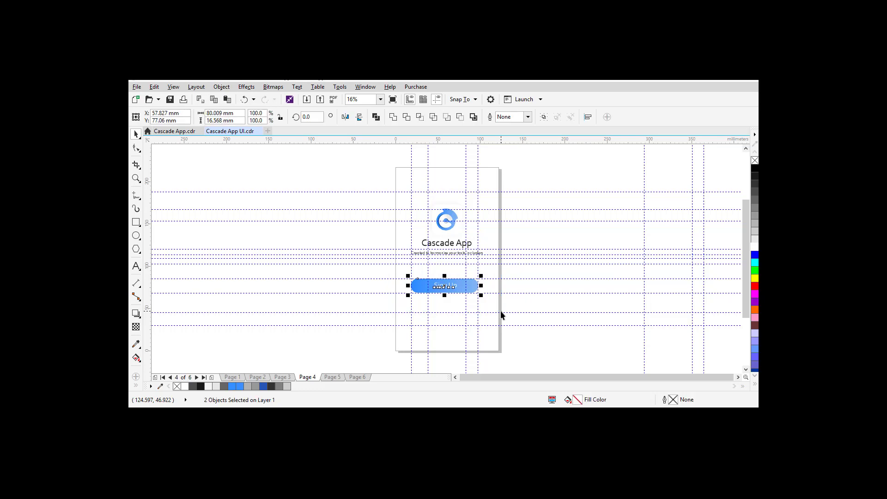
drag(445, 287, 446, 312)
click(538, 307)
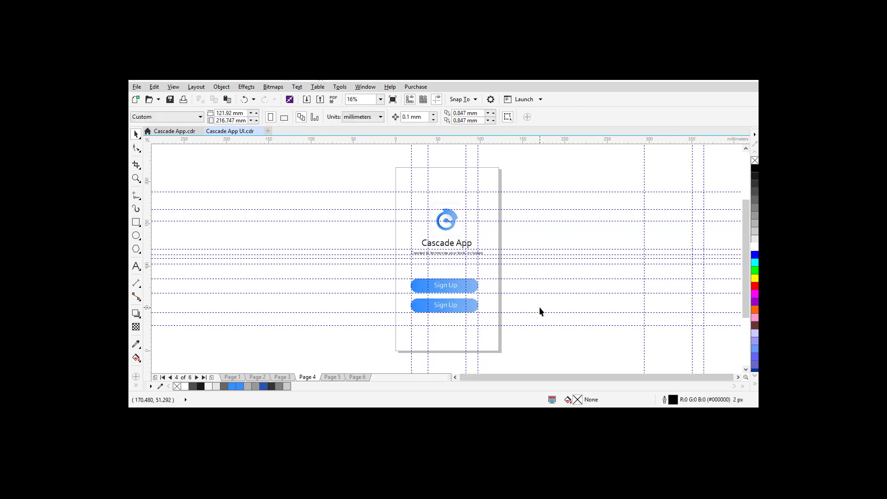
double_click(436, 309)
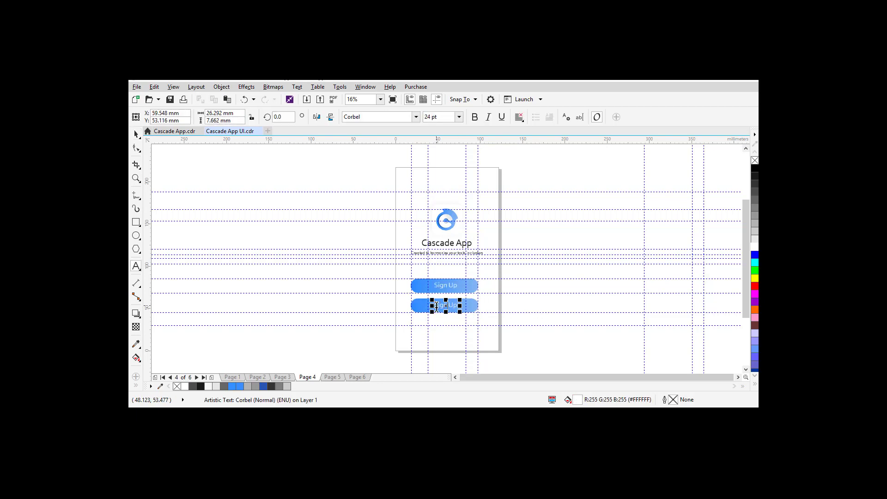
key(BackSpace)
key(ctrl+space)
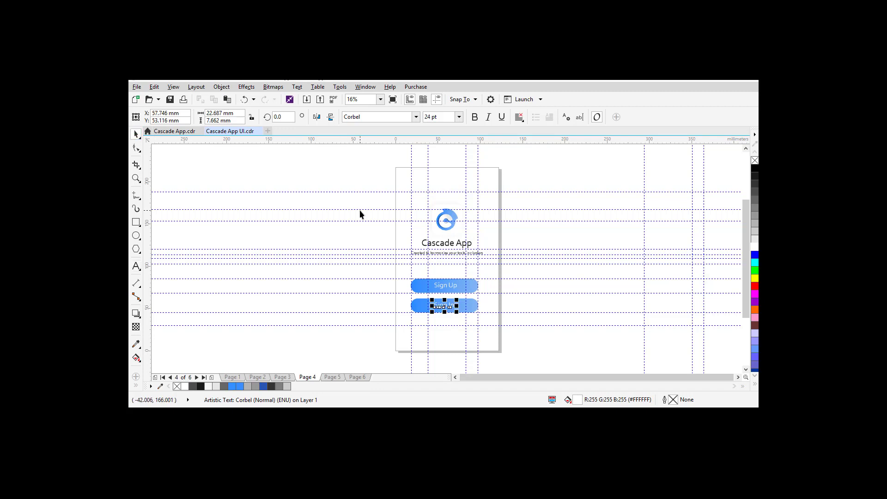
click(377, 270)
click(464, 311)
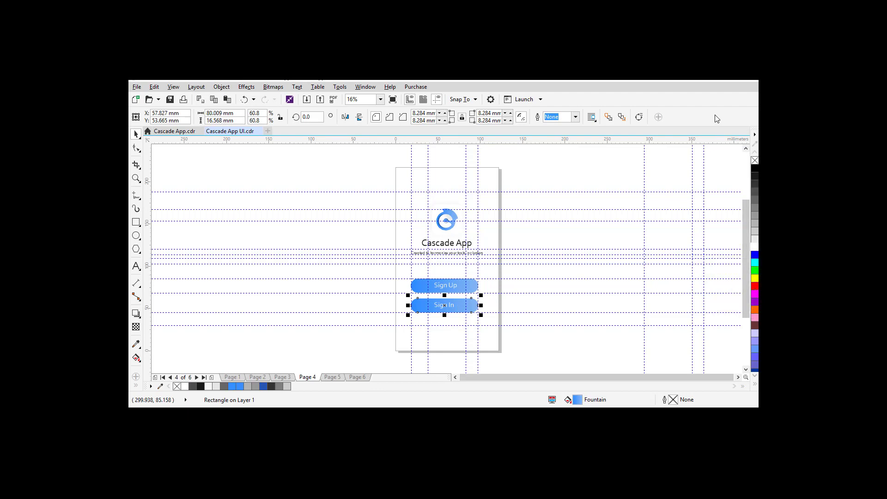
Step: Show the RGB Palette from Window > Color Palettes
click(369, 89)
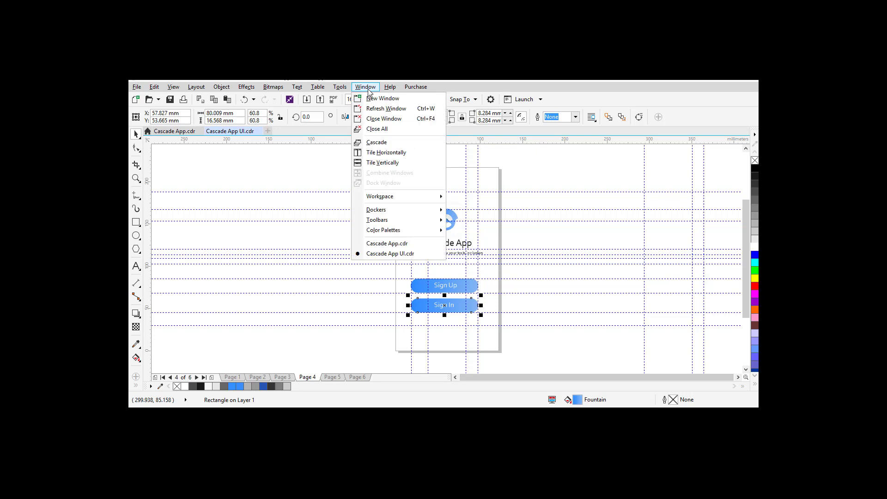
mouse_move(395, 87)
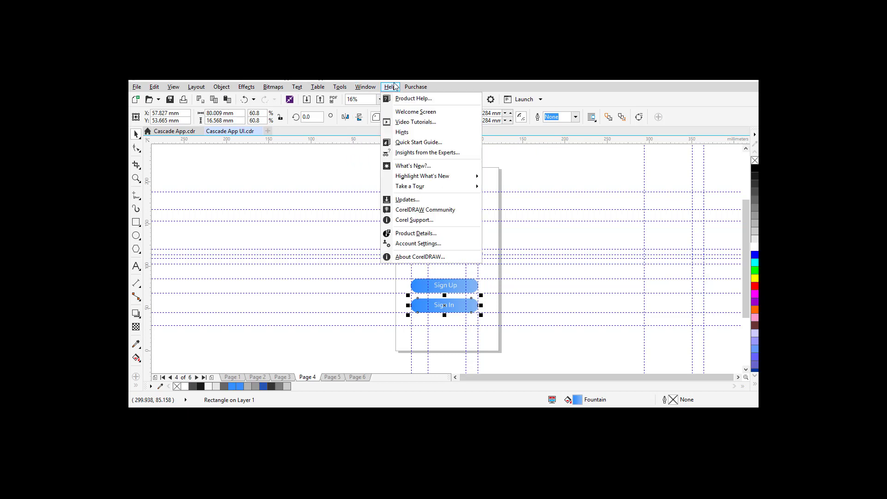
mouse_move(339, 90)
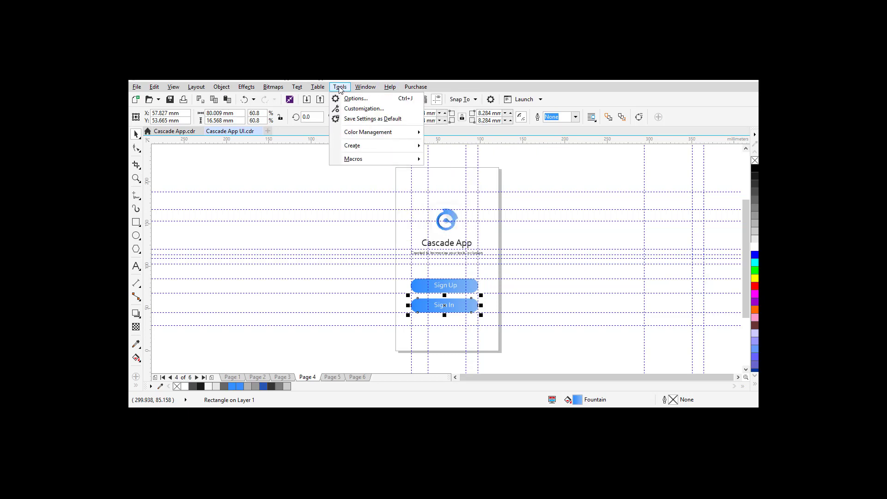
mouse_move(361, 133)
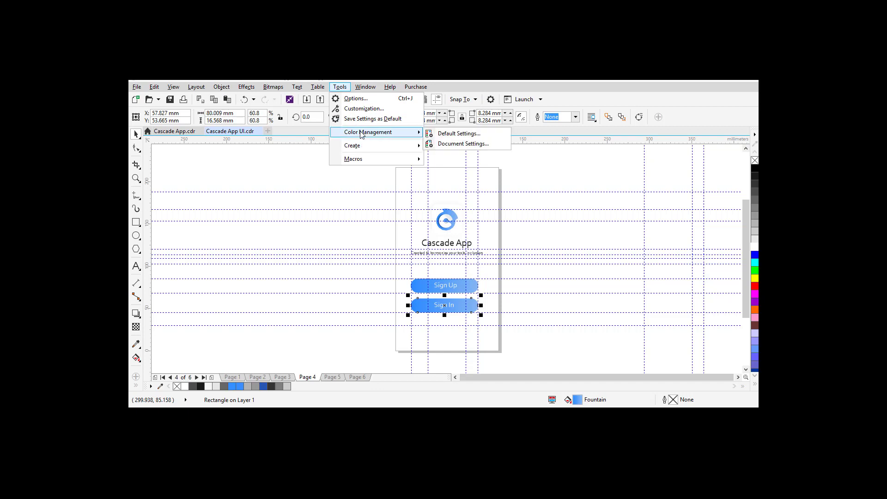
mouse_move(365, 150)
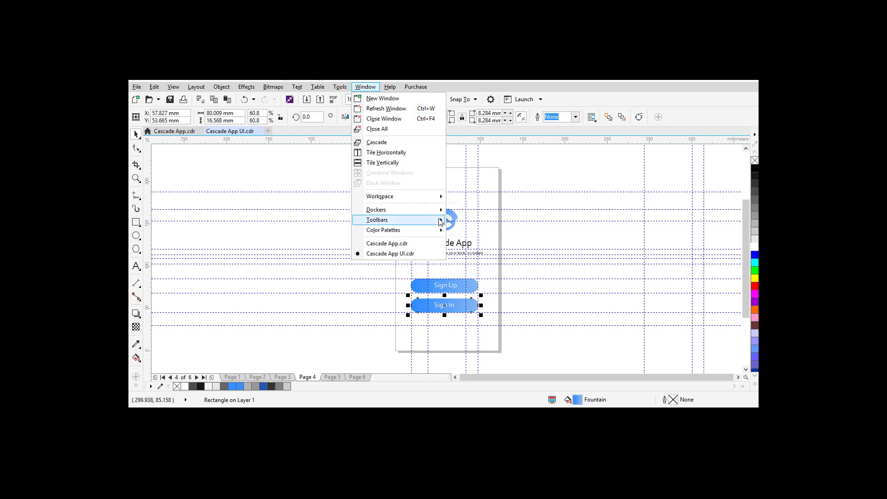
mouse_move(440, 237)
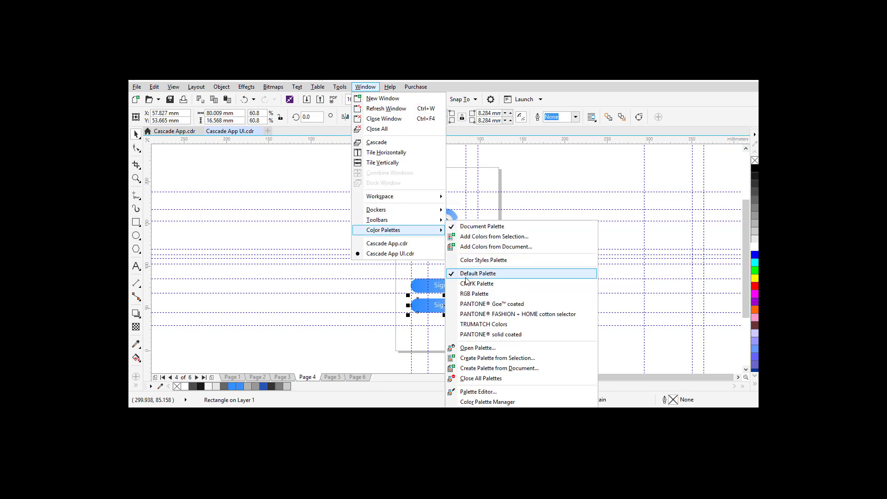
click(474, 294)
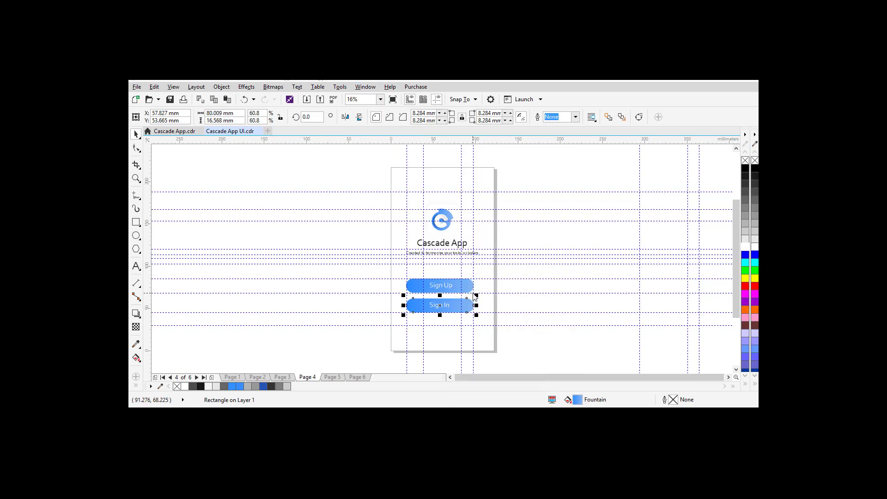
Step: Add the Sign Up blue #348FFE to the palette and outline the Sign In rectangle with it
click(754, 144)
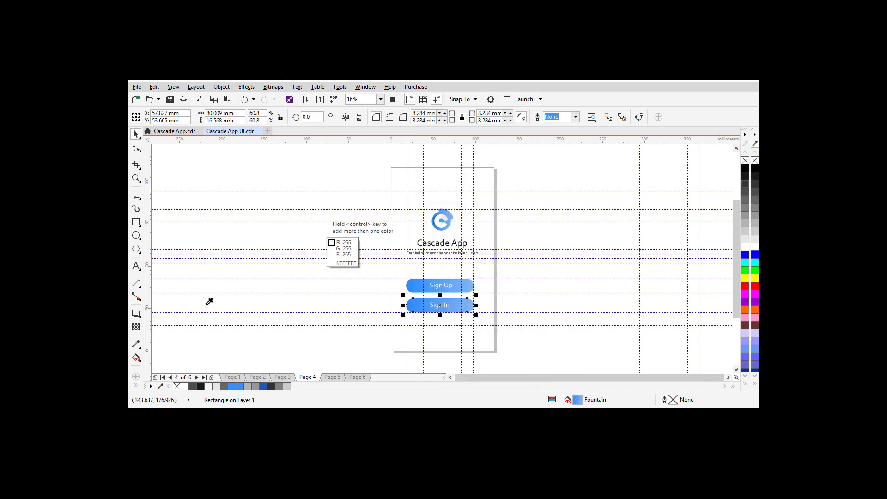
click(414, 284)
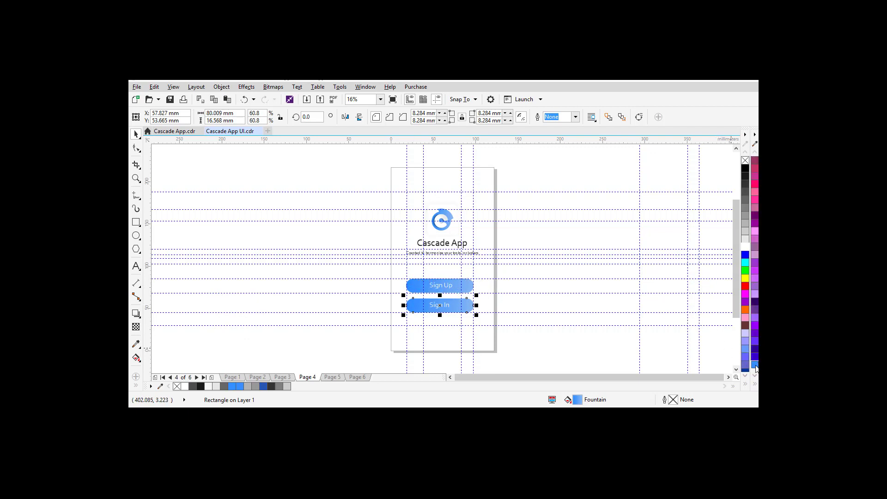
drag(715, 347, 739, 354)
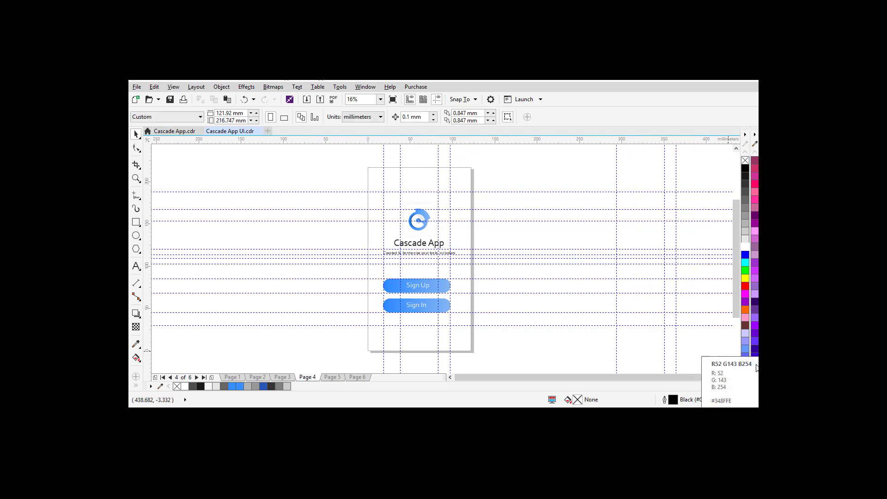
click(435, 310)
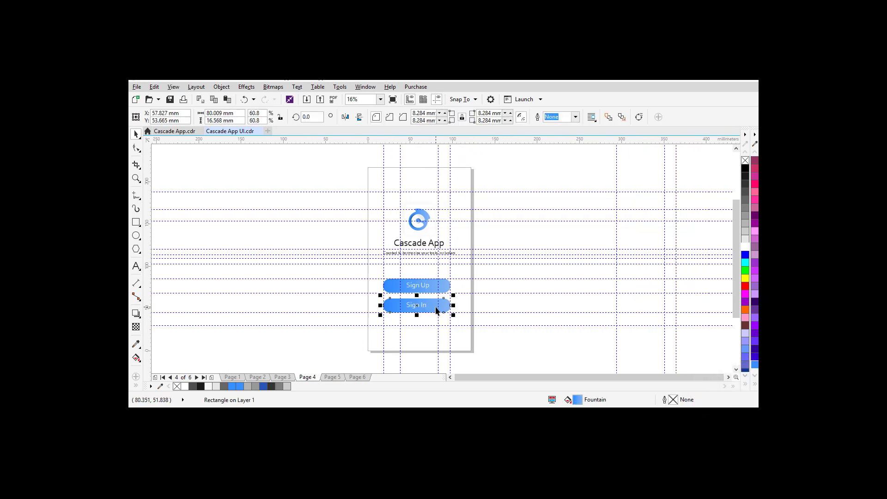
right_click(755, 365)
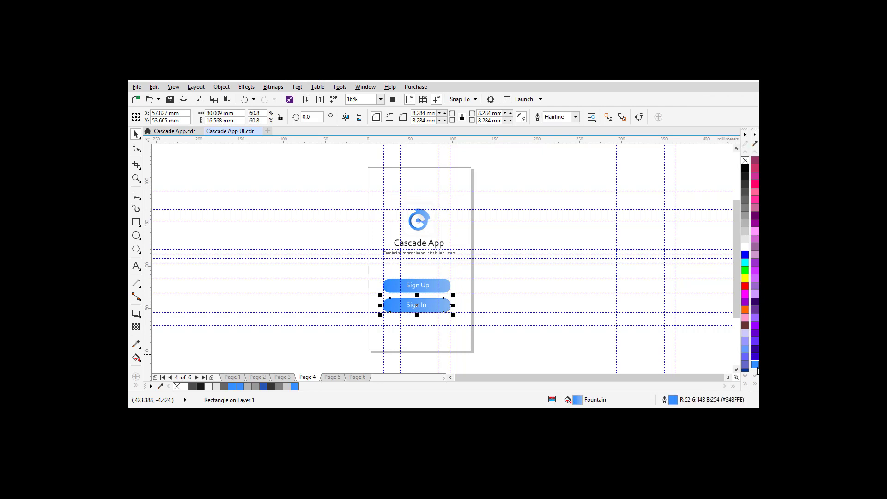
Step: Remove the Sign In button's fill, colour its label blue, and preview full screen
click(746, 161)
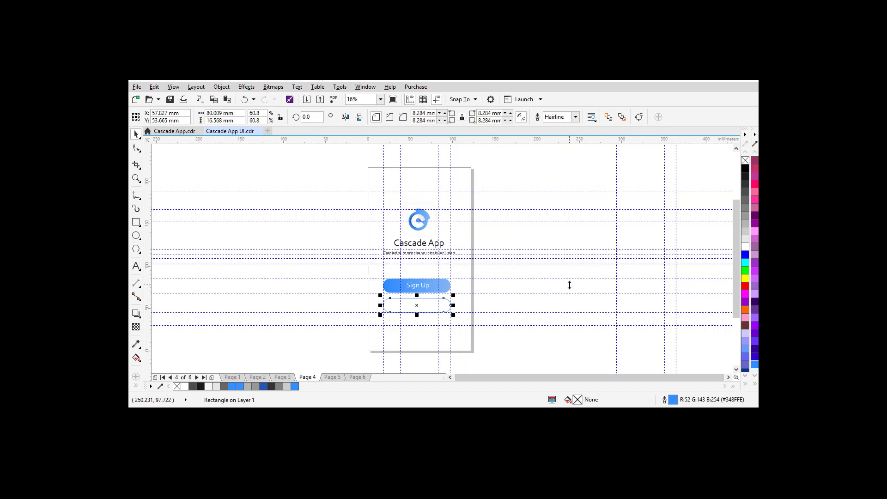
click(425, 308)
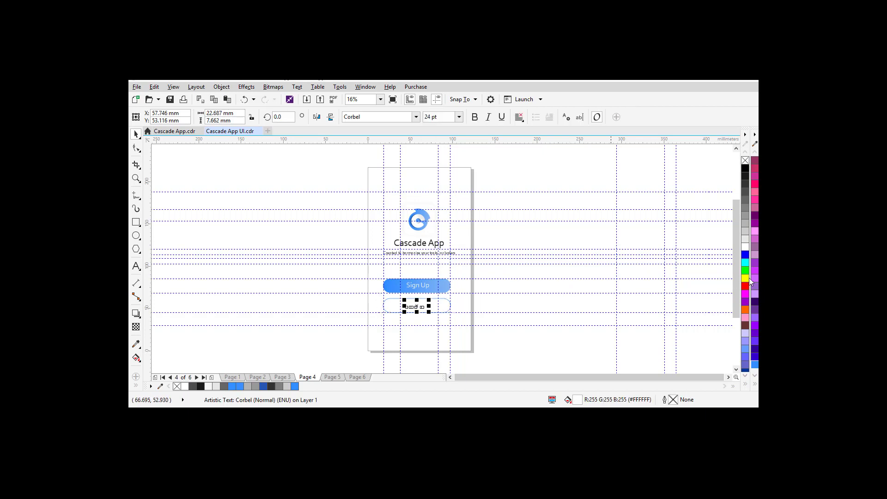
click(755, 365)
click(508, 301)
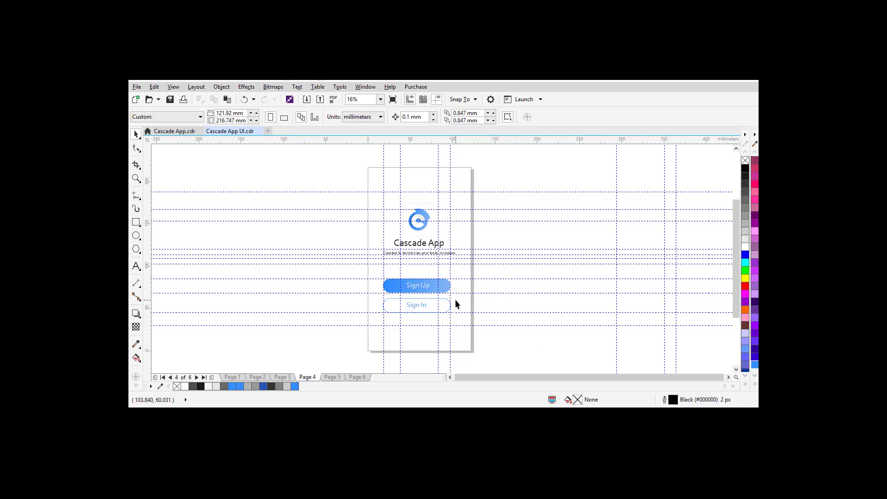
key(F9)
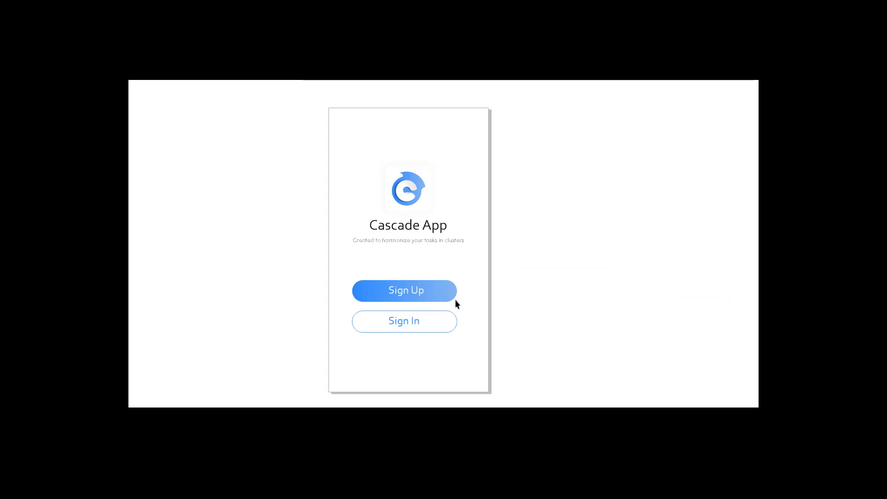
click(542, 289)
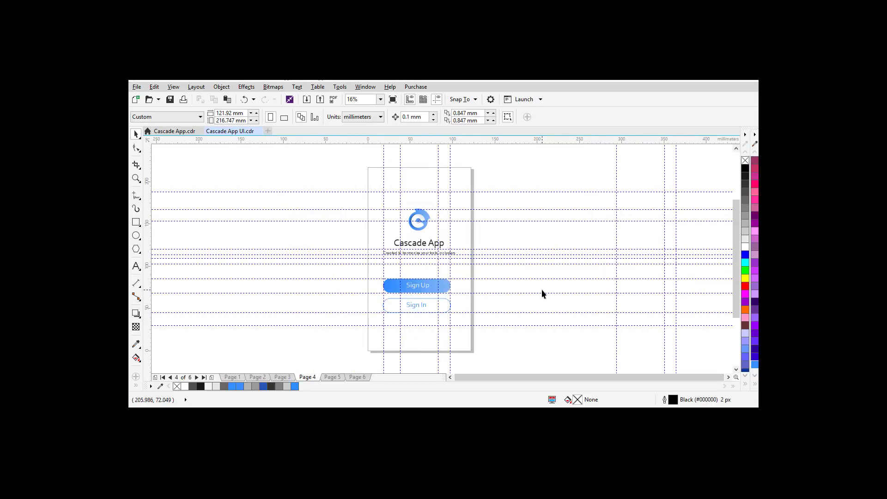
Step: Zoom in on the Sign Up and Sign In buttons and select the Sign Up rectangle
key(z)
drag(367, 265, 489, 327)
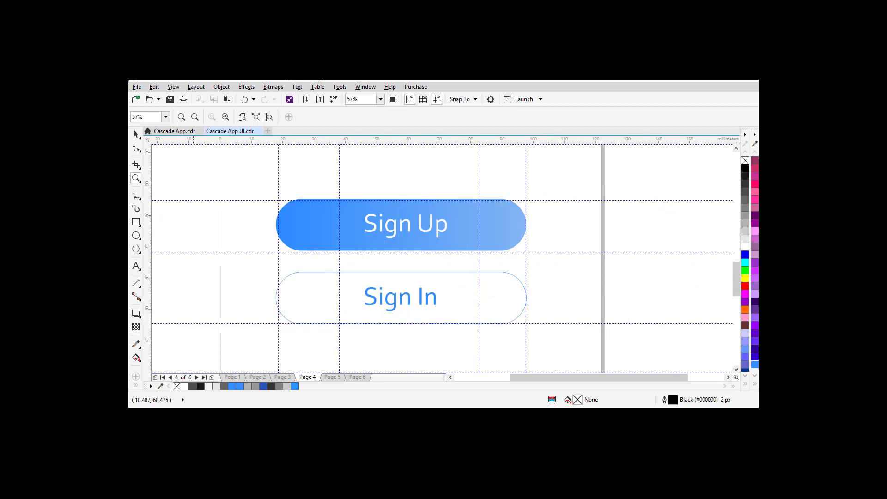
click(135, 133)
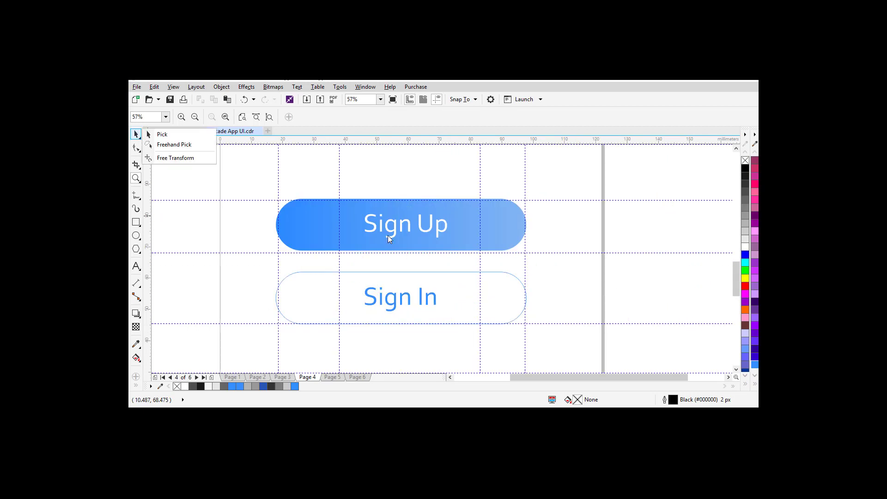
click(308, 242)
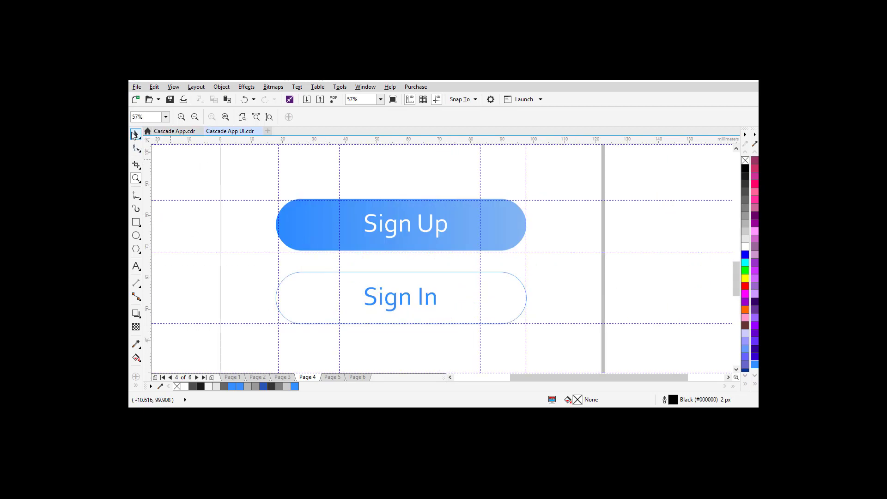
click(134, 134)
click(319, 239)
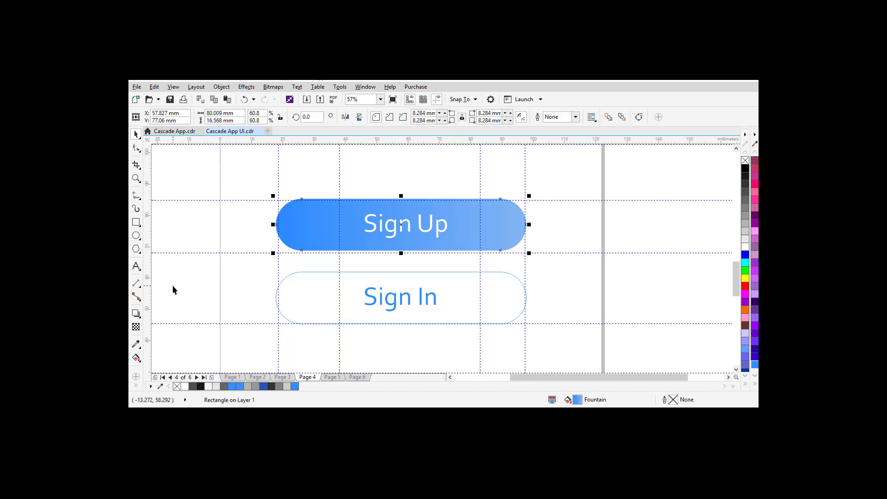
Step: Apply a Medium Glow drop shadow to Sign Up, adjusting opacity and raising feathering to 34
click(136, 313)
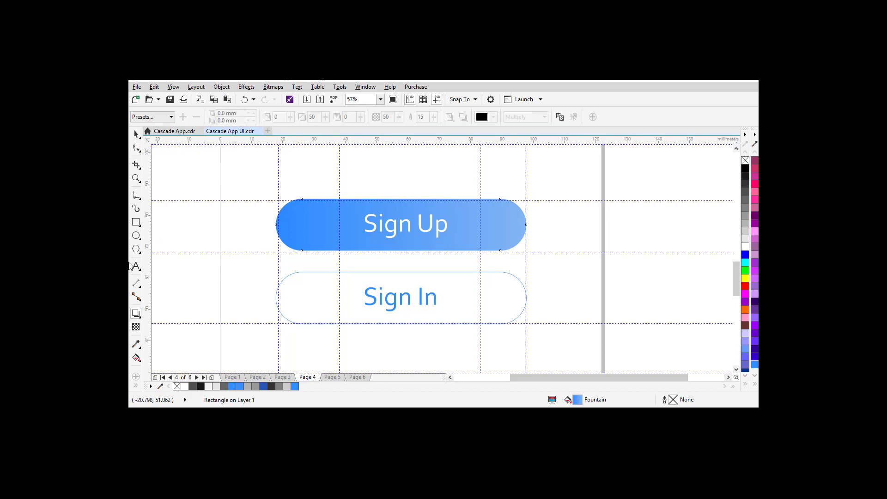
click(150, 118)
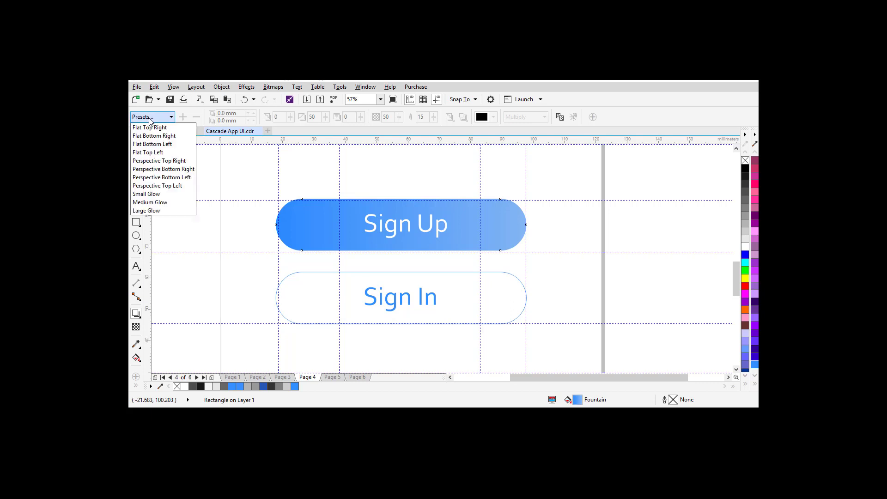
click(152, 202)
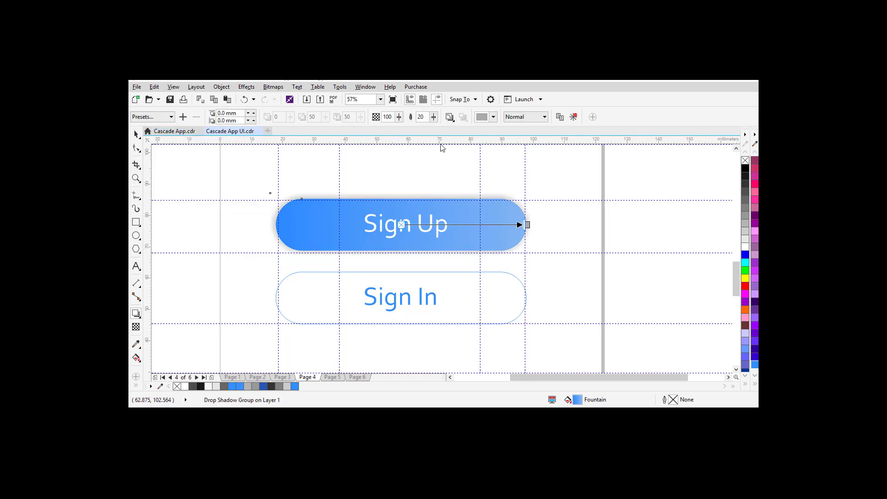
drag(399, 119, 359, 121)
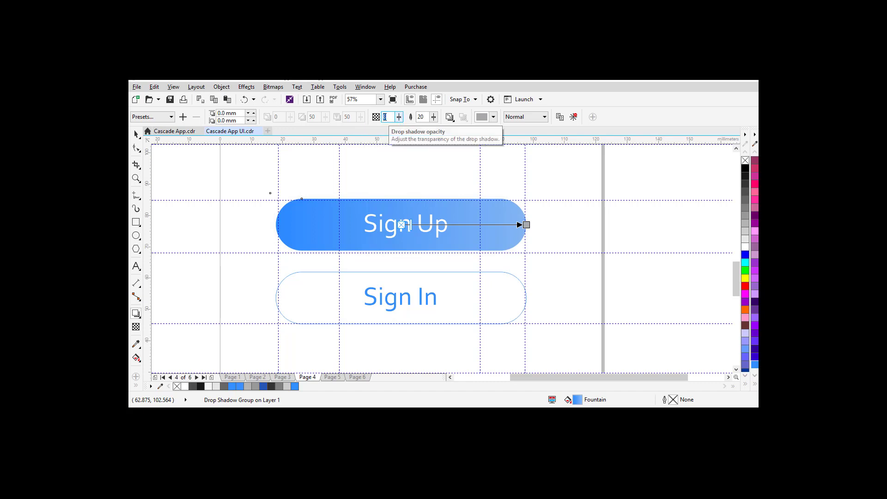
key(Return)
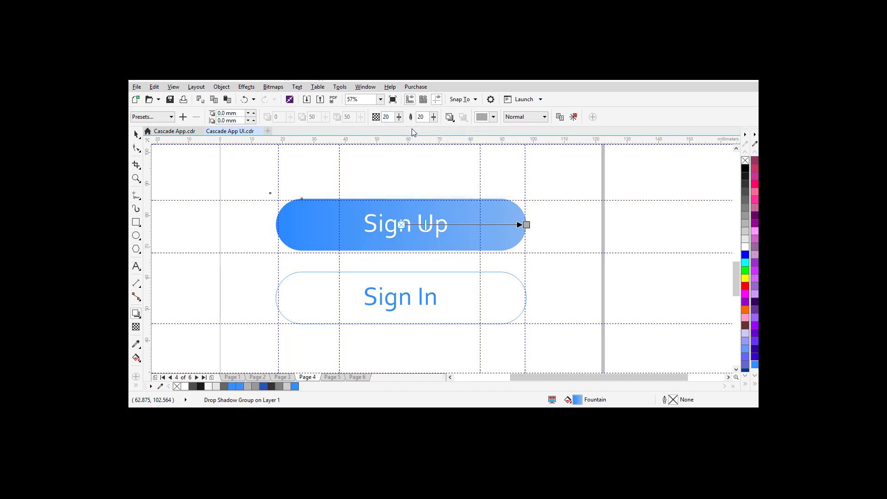
mouse_move(399, 118)
mouse_down()
mouse_move(434, 121)
mouse_move(399, 120)
mouse_move(410, 119)
mouse_up()
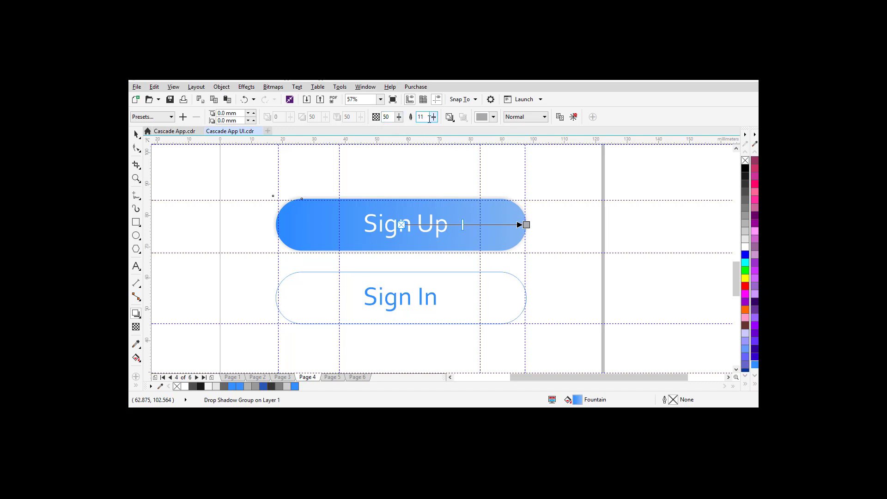
drag(435, 119, 437, 119)
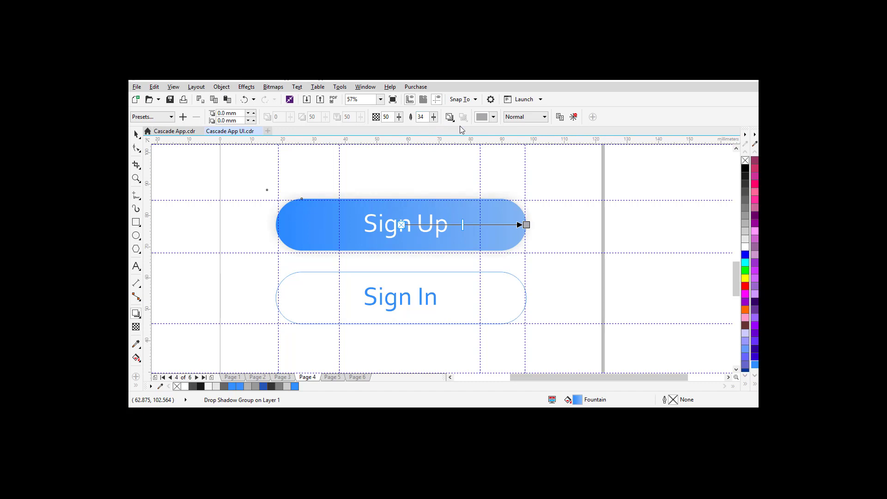
Step: Tint the Sign Up shadow #348FFE with the eyedropper and lower its opacity to 30
click(483, 118)
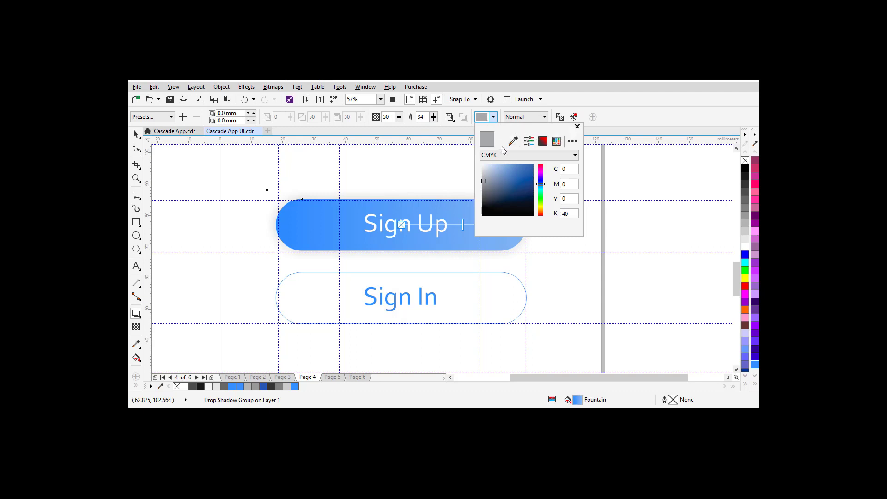
click(513, 141)
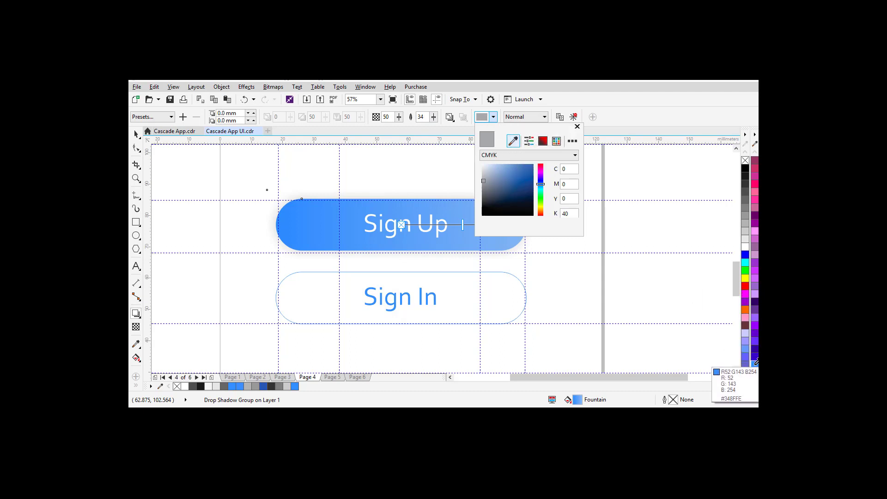
click(754, 363)
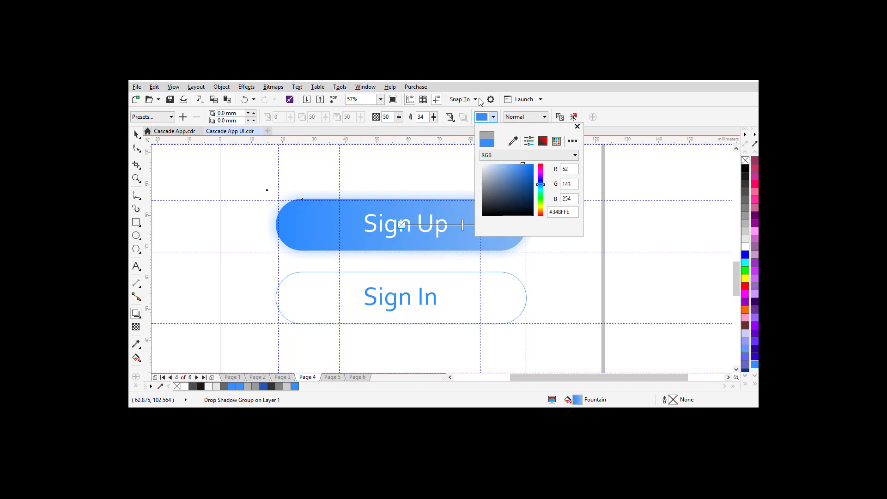
click(608, 113)
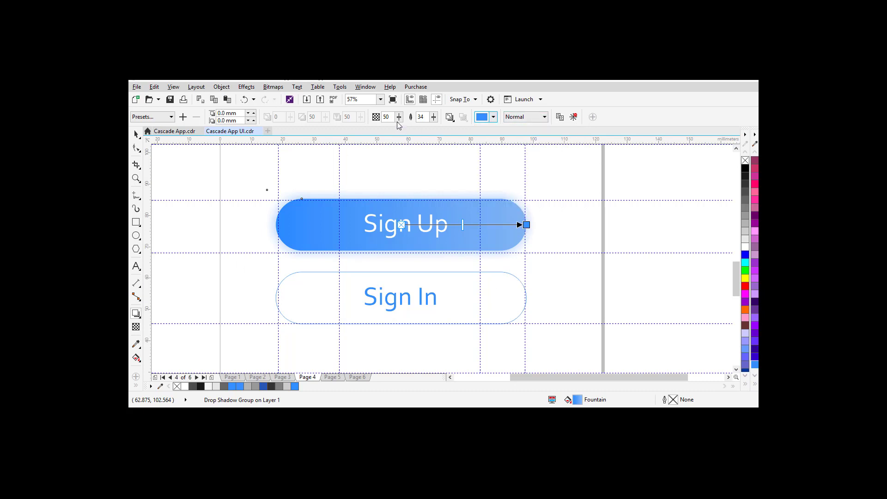
drag(399, 117, 391, 120)
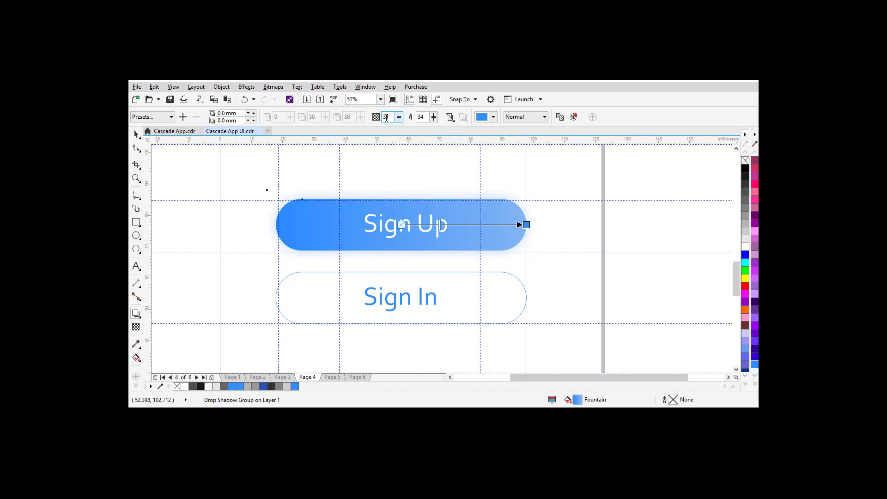
text(3)
click(291, 277)
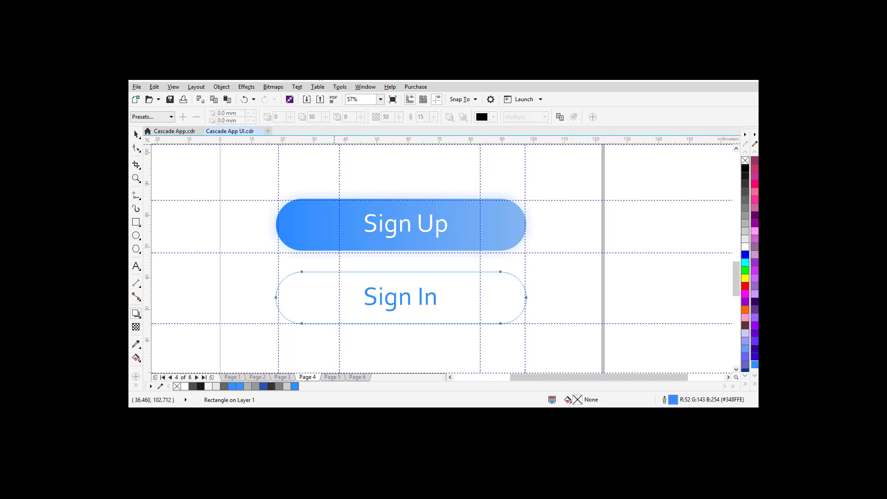
Step: Give the Sign In button a Medium Glow shadow with opacity 30 and feathering 34
click(158, 119)
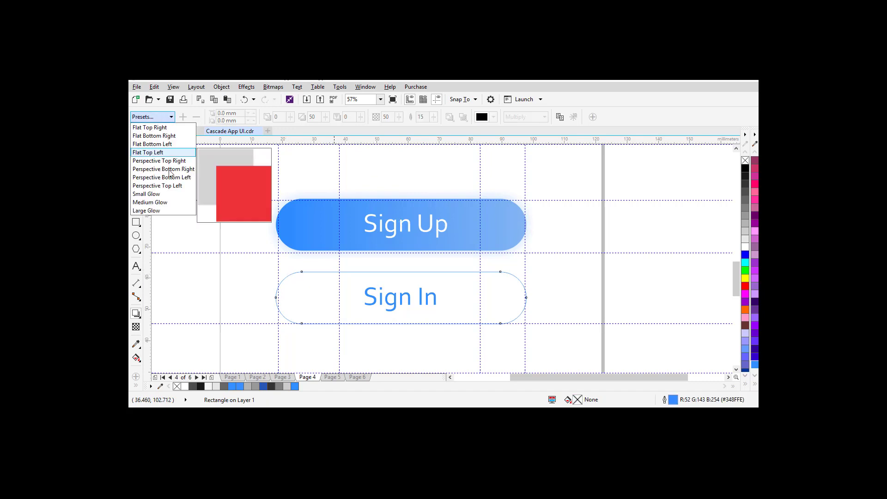
click(153, 202)
double_click(393, 117)
text(30)
key(Tab)
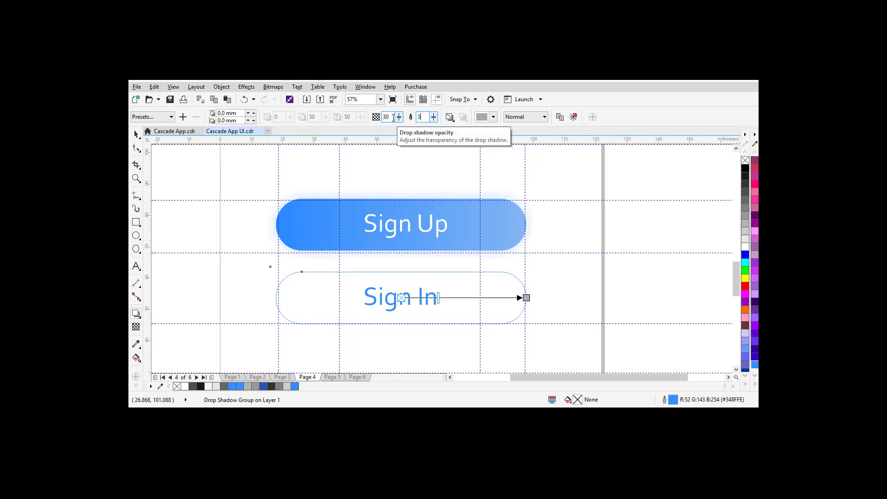
text(34)
key(Return)
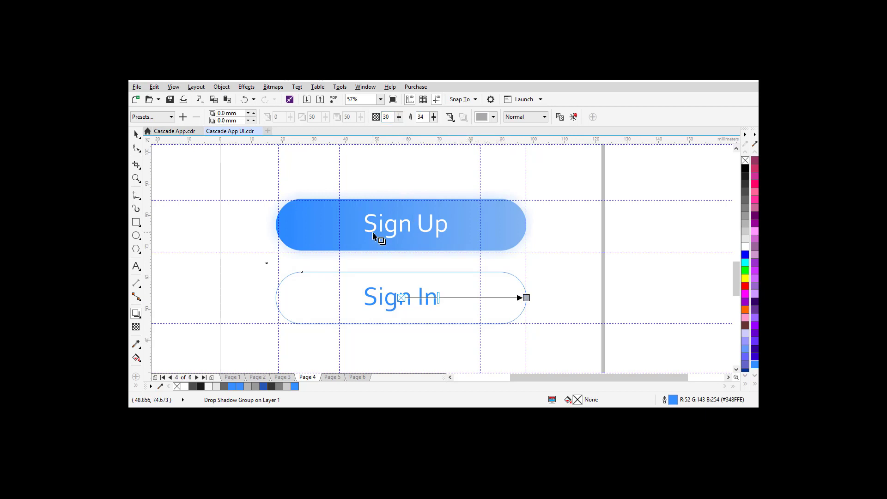
Step: Compare with the Sign Up shadow, zoom out to the whole page, and preview full screen
click(373, 232)
click(317, 240)
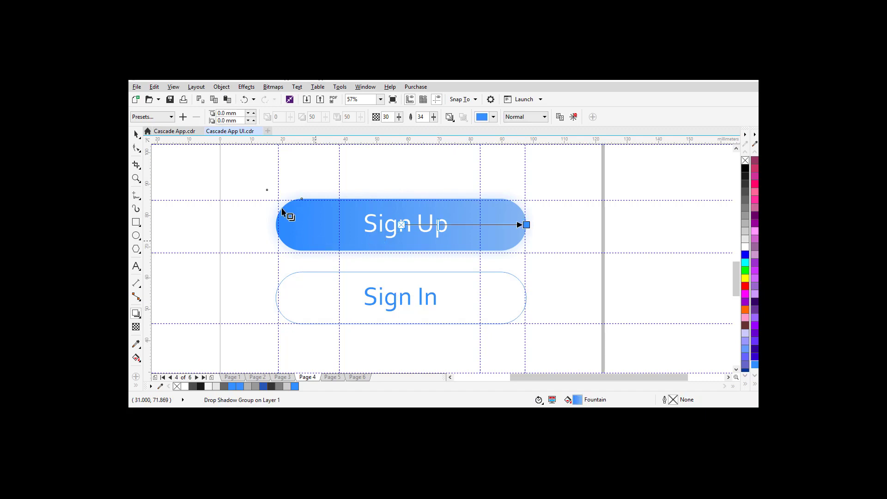
click(136, 134)
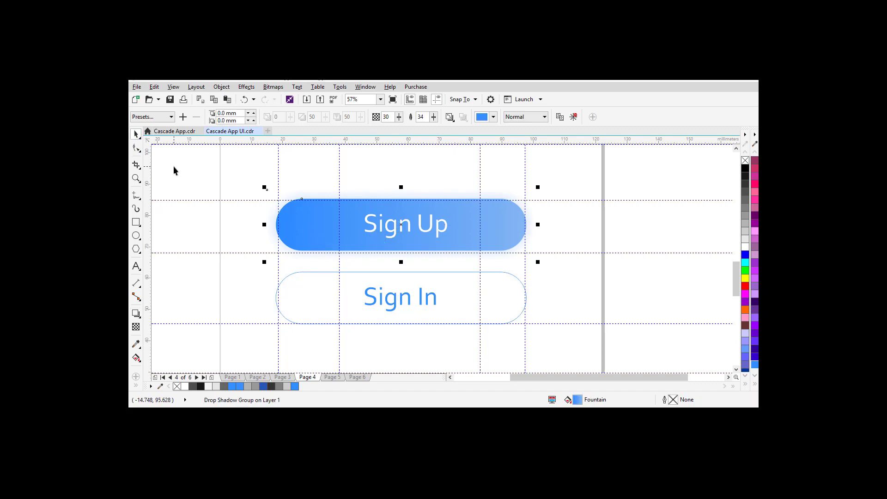
click(174, 168)
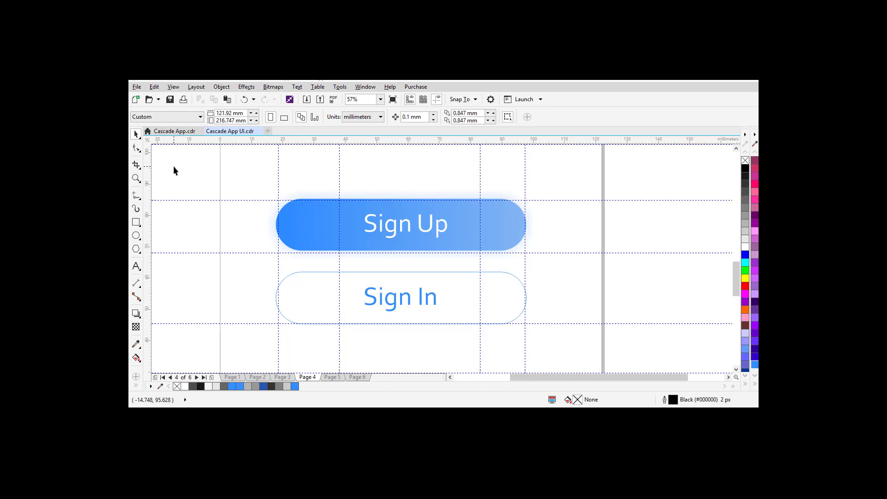
key(shift+F4)
key(F9)
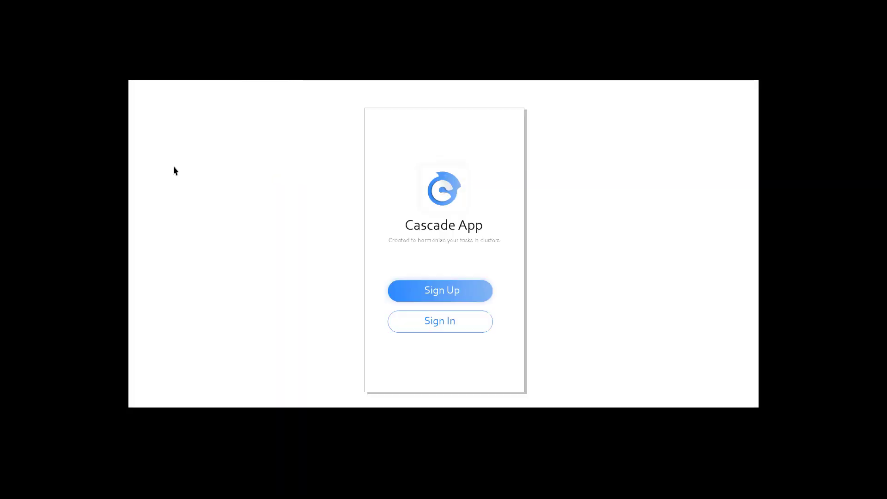
key(F9)
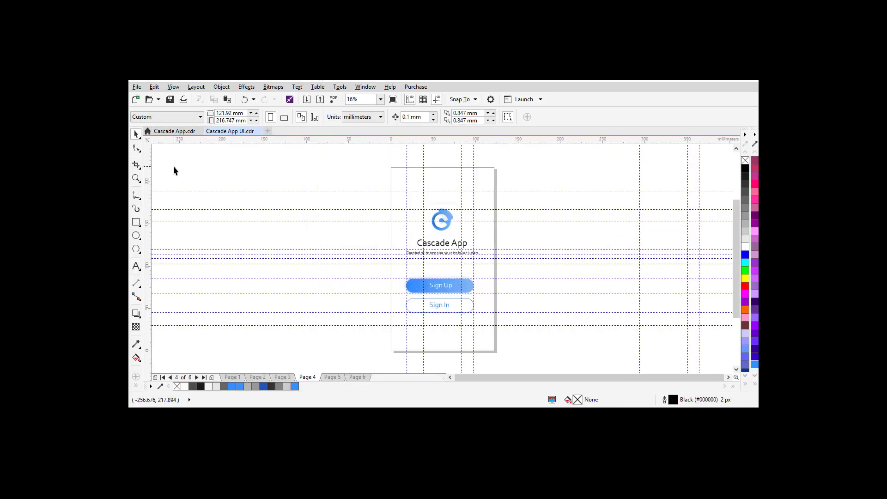
Step: Flip through Pages 3, 4 and 5 and preview the Page 5 Sign Up form full screen
click(282, 377)
click(307, 377)
click(330, 377)
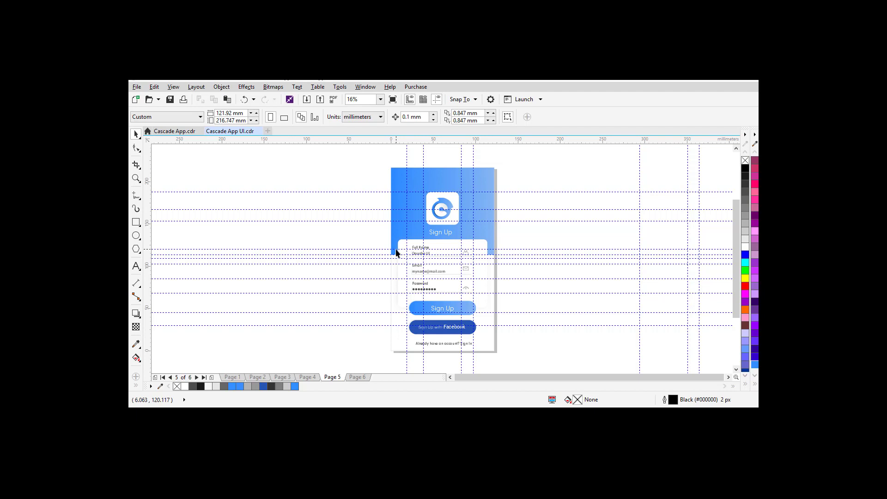
key(z)
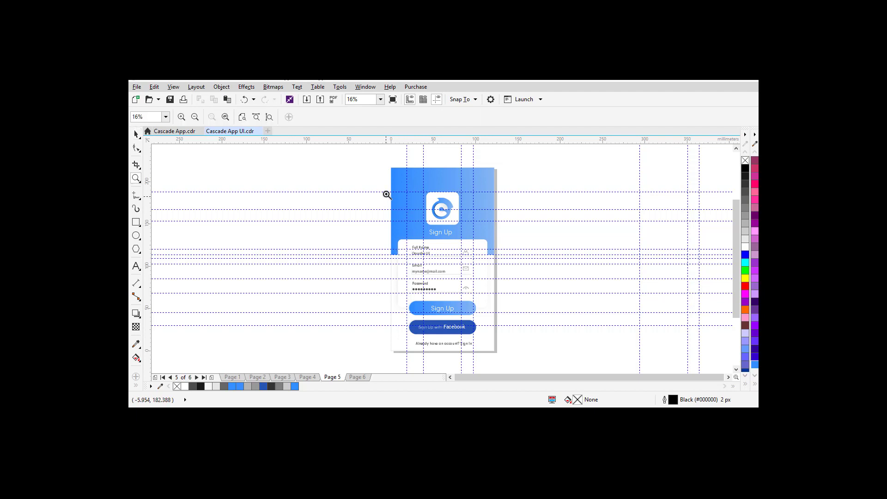
key(F9)
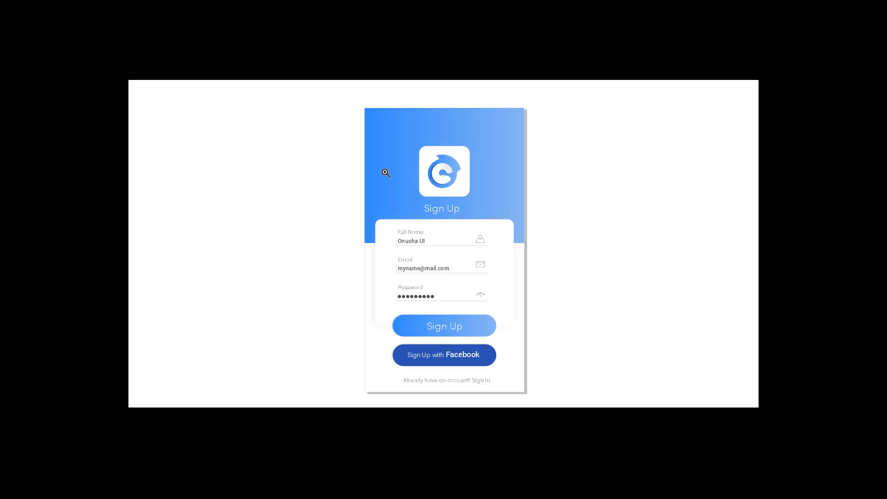
click(386, 173)
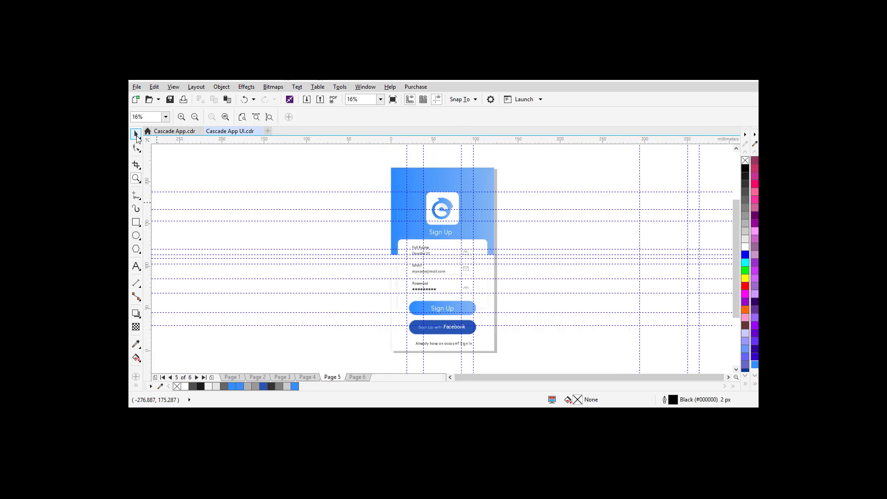
click(137, 135)
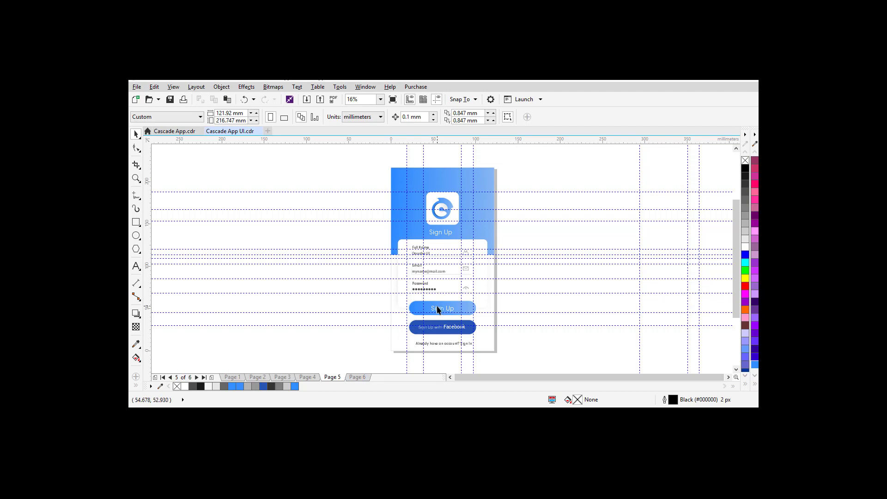
Step: Insert a new blank Page 6 after the Page 5 Sign Up design
right_click(329, 377)
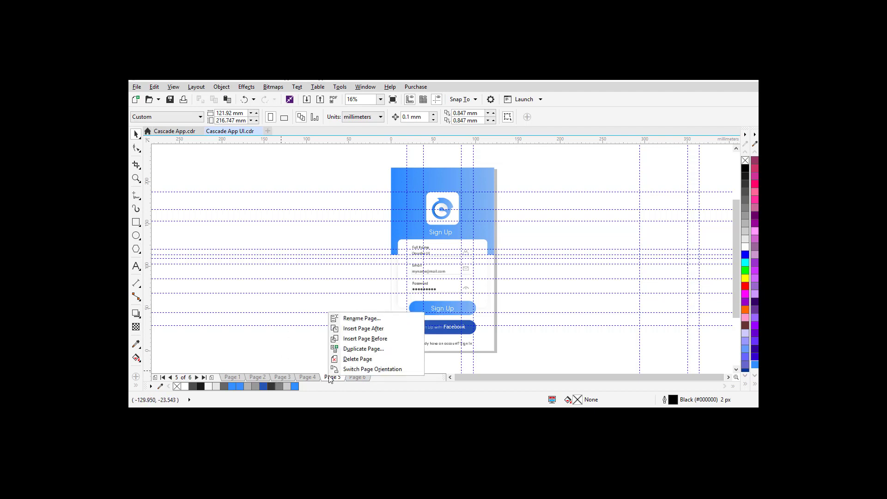
click(353, 328)
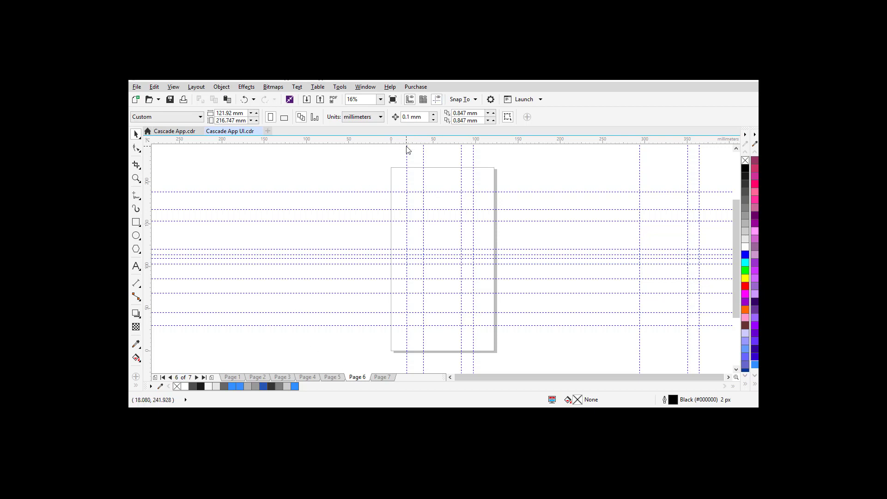
click(333, 377)
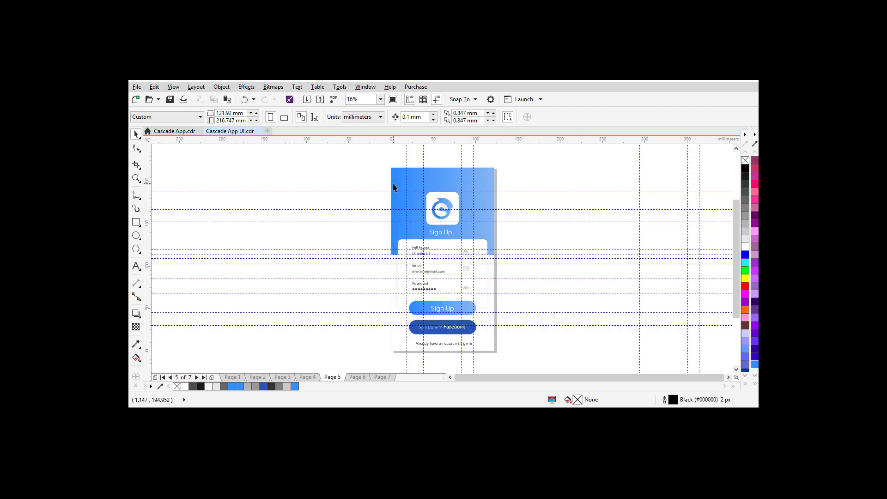
click(389, 254)
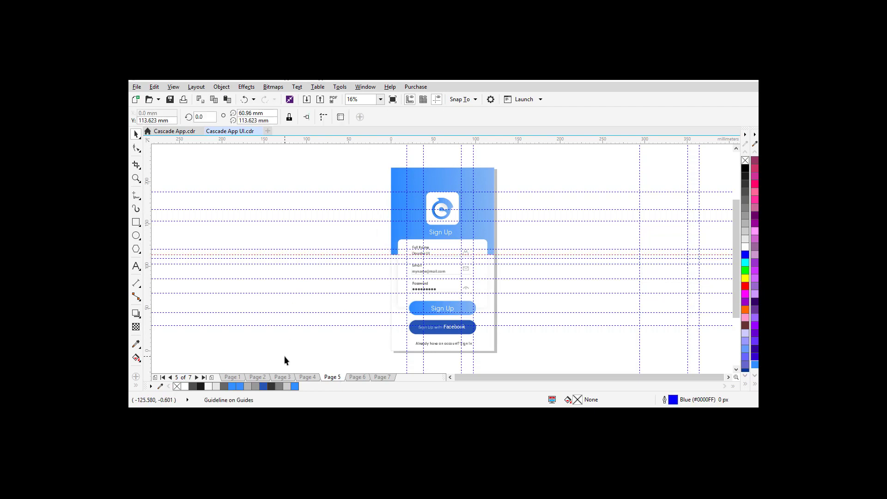
click(357, 377)
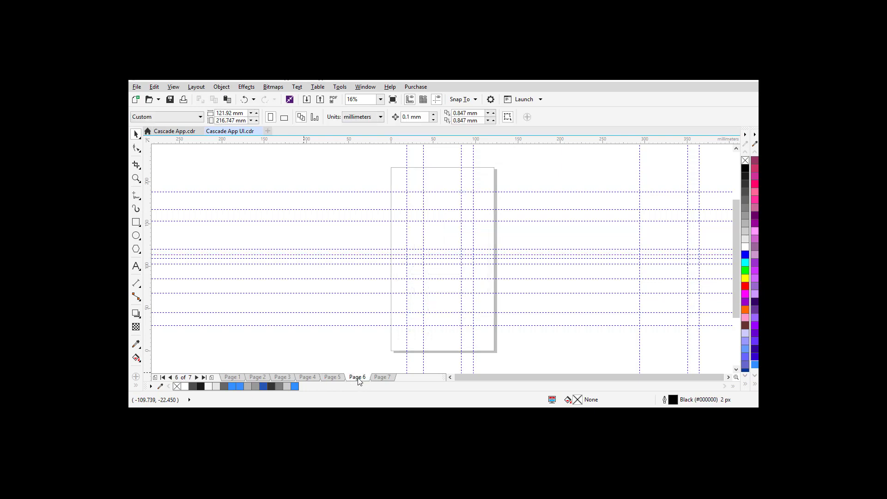
click(388, 254)
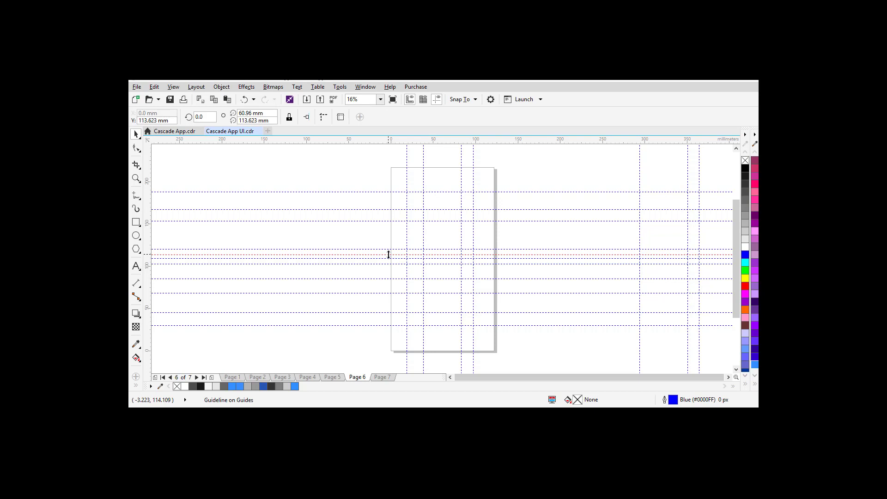
Step: Draw a full-width 121.92 × 103.209 mm rectangle covering the top half of Page 6
click(135, 222)
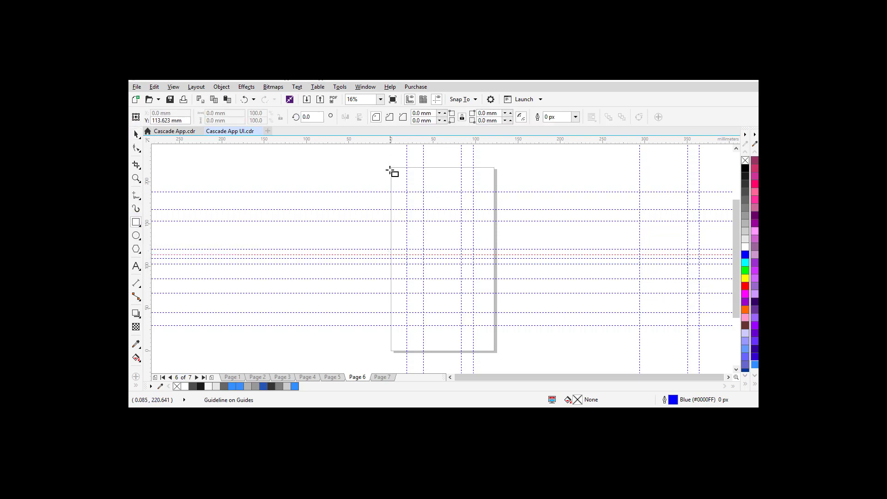
drag(391, 167, 441, 212)
drag(444, 216, 462, 227)
key(Delete)
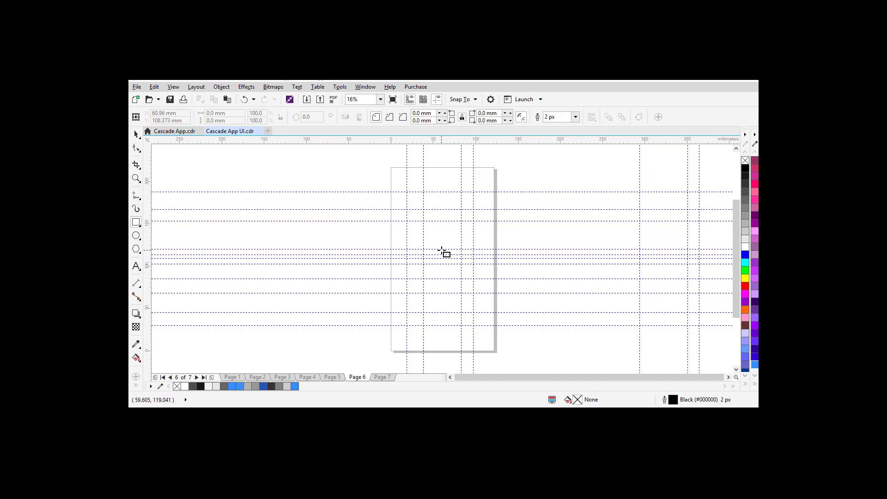
double_click(135, 223)
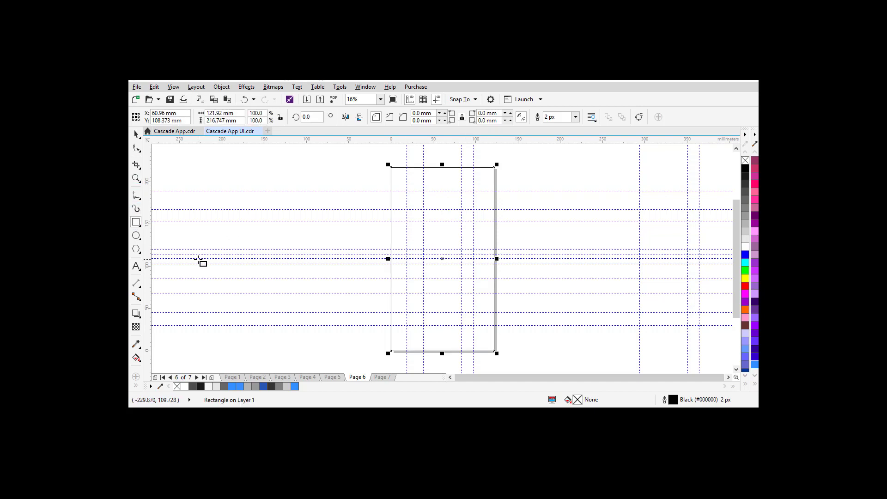
drag(442, 353, 435, 257)
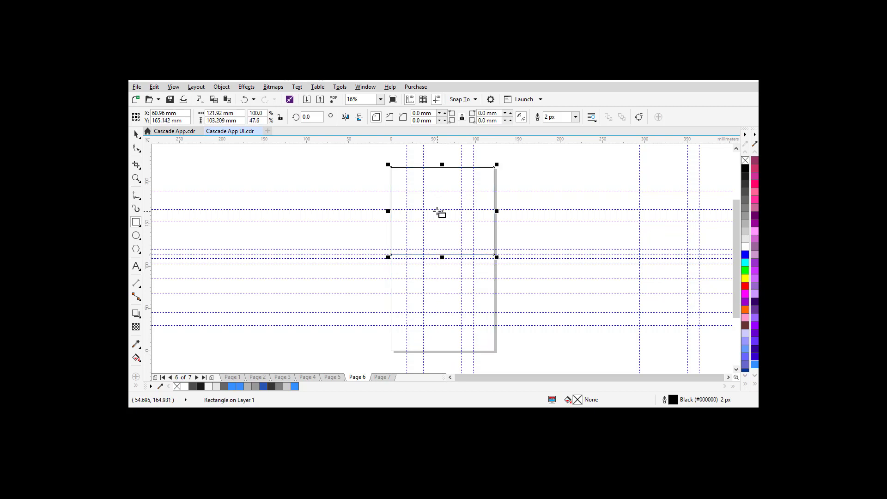
Step: Apply the blue fountain-fill object style to the header rectangle
click(136, 135)
click(433, 182)
click(136, 134)
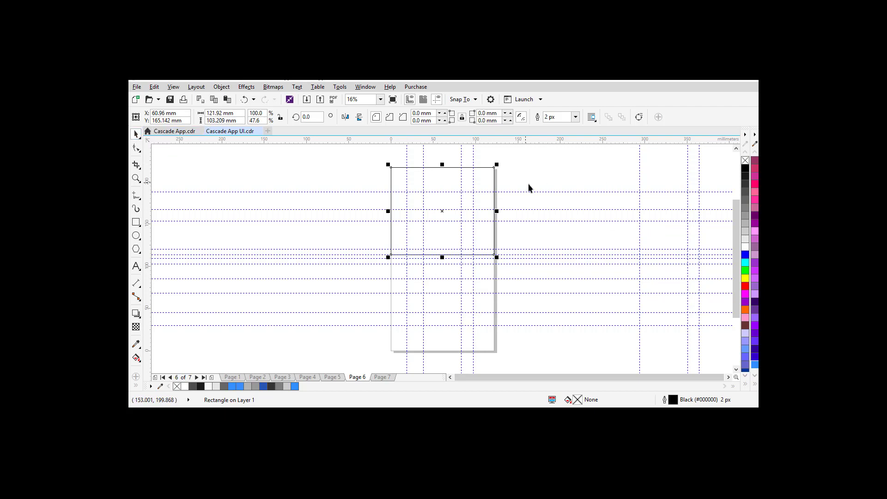
right_click(433, 182)
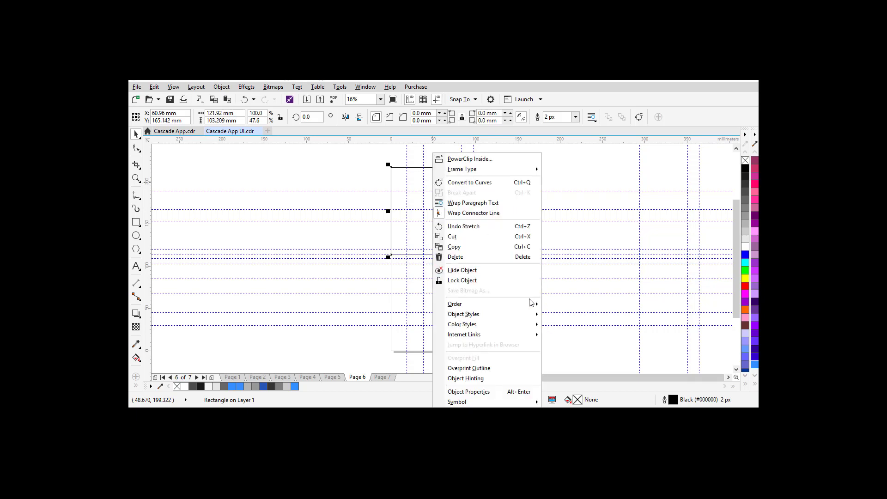
mouse_move(520, 329)
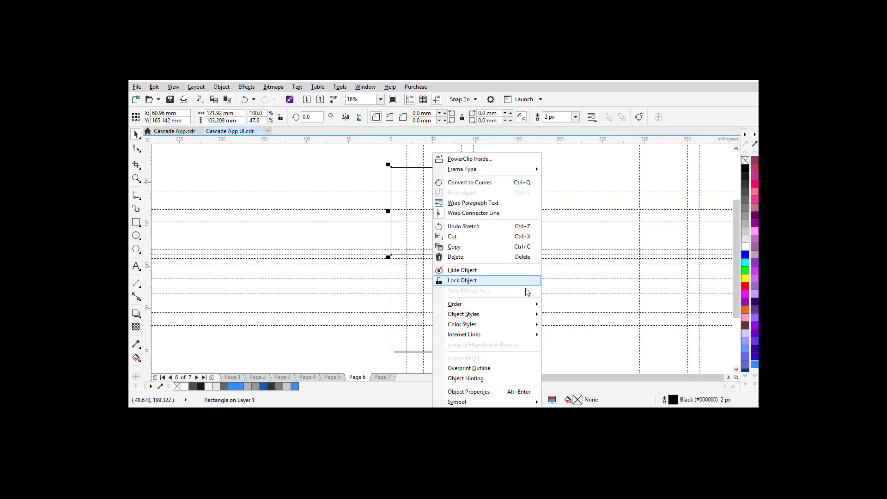
mouse_move(584, 317)
click(668, 320)
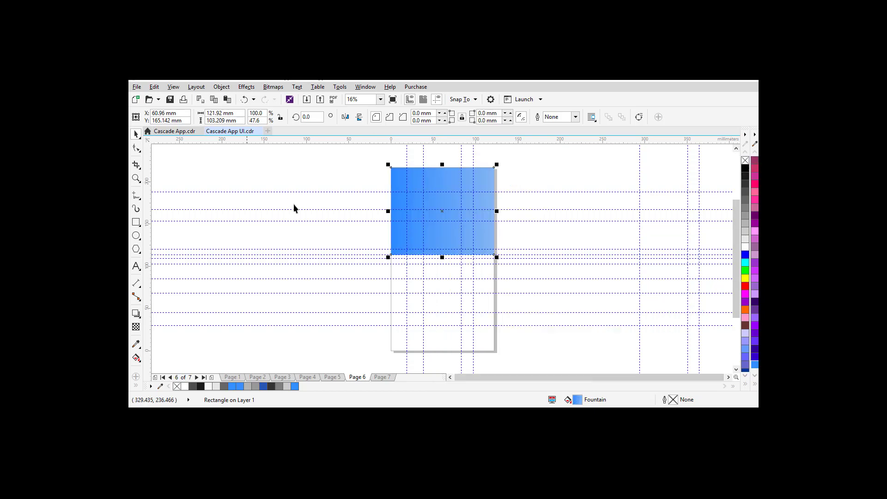
click(156, 151)
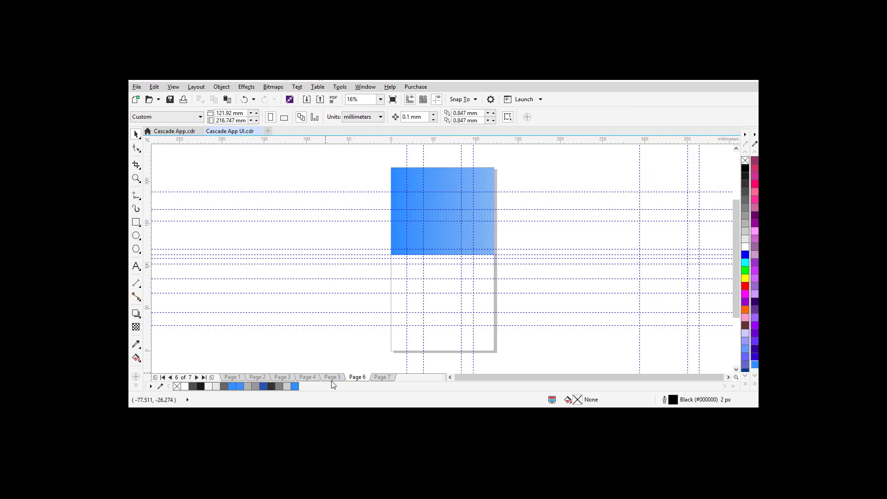
Step: Copy the white 43.153 mm logo from Page 4 onto Page 6's header, nudged above centre
click(307, 376)
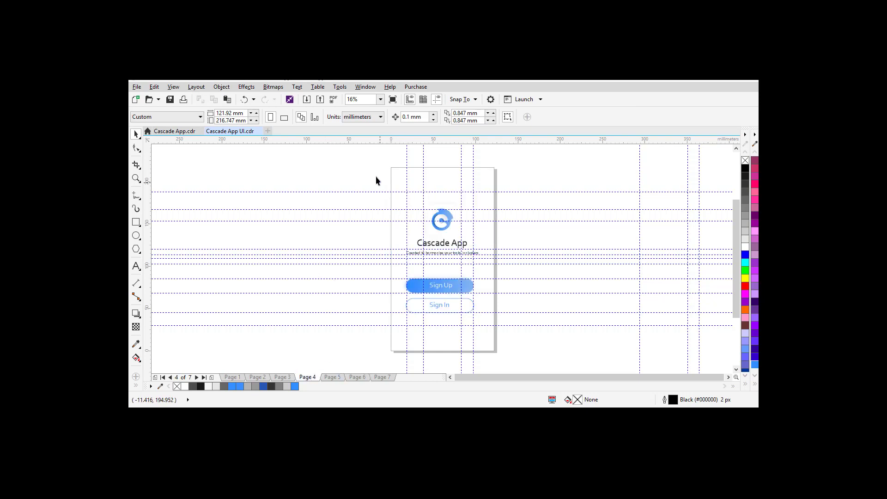
drag(493, 268, 494, 241)
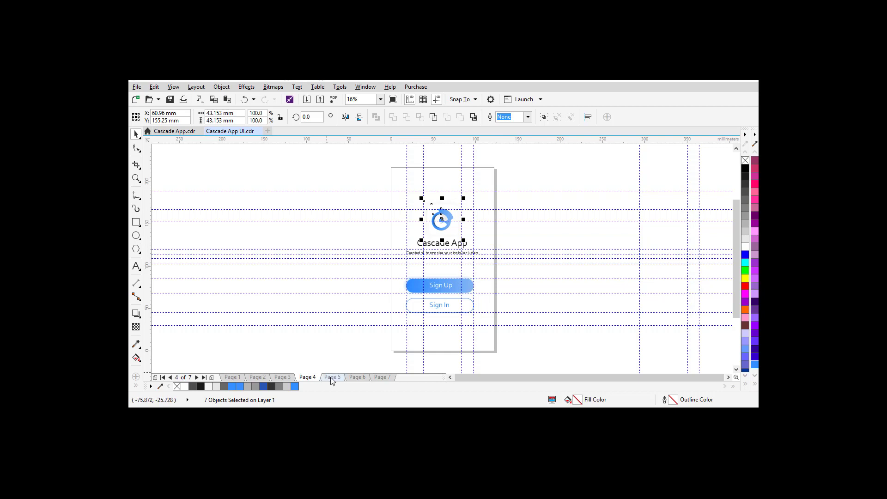
click(357, 377)
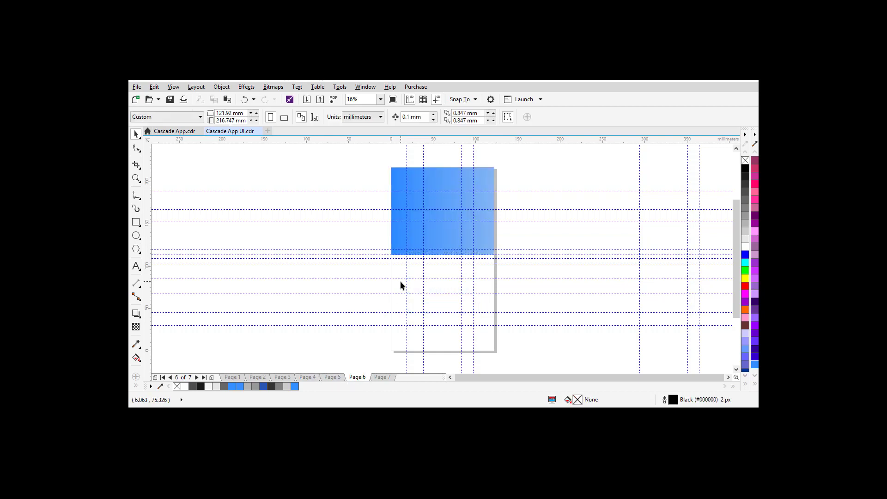
key(ctrl+v)
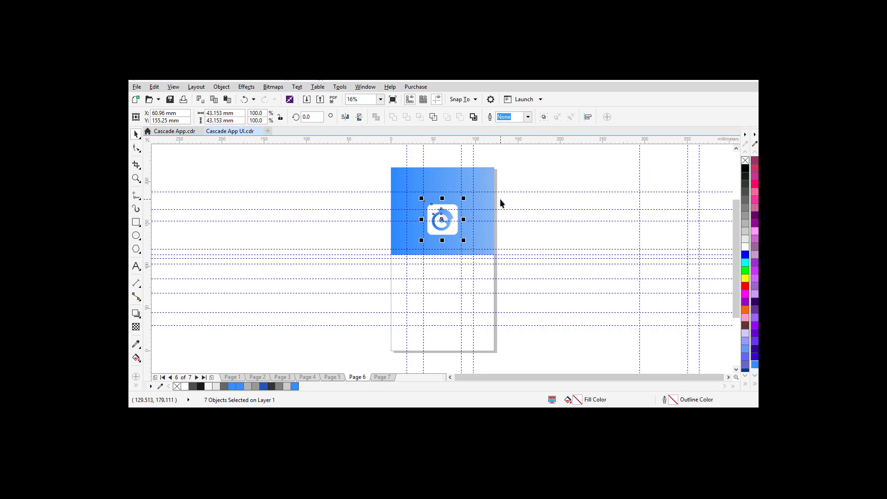
key(Up)
key(Up)
key(Up)
key(Up)
key(Up)
key(Up)
key(Up)
key(Up)
key(Up)
key(Up)
key(Up)
key(Up)
key(Up)
key(Up)
key(Up)
key(Up)
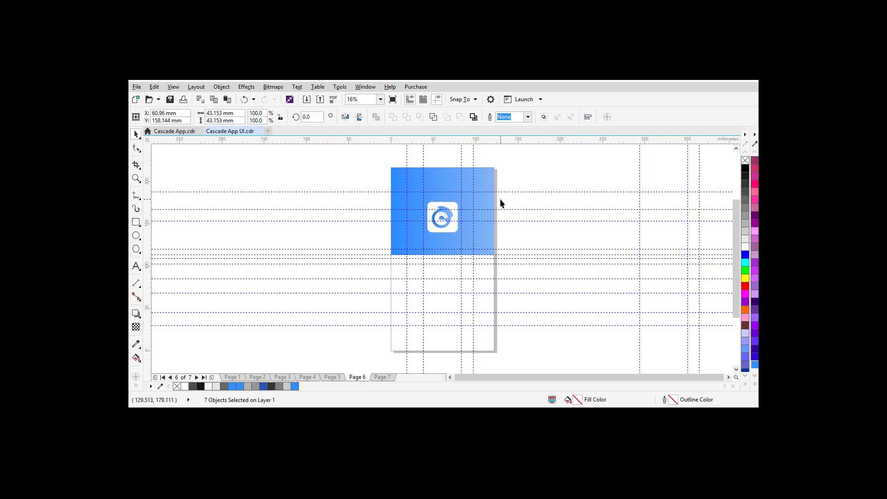
key(Up)
key(Up)
key(Up)
key(Up)
key(Up)
key(Up)
key(Up)
key(Up)
key(Up)
key(Up)
key(Up)
key(Up)
key(Up)
key(Up)
key(Up)
key(Up)
key(Up)
key(Up)
key(Up)
key(Up)
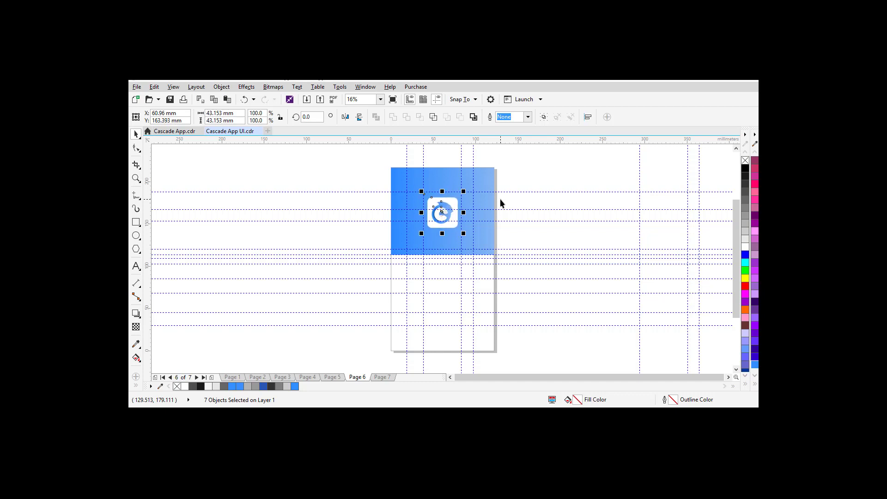
key(Up)
key(Up)
key(Up)
key(Up)
key(Up)
key(Up)
key(Up)
key(Up)
key(Up)
key(Up)
key(Up)
key(Up)
key(Up)
key(Up)
key(Up)
key(Up)
key(Up)
key(Up)
key(Up)
key(Up)
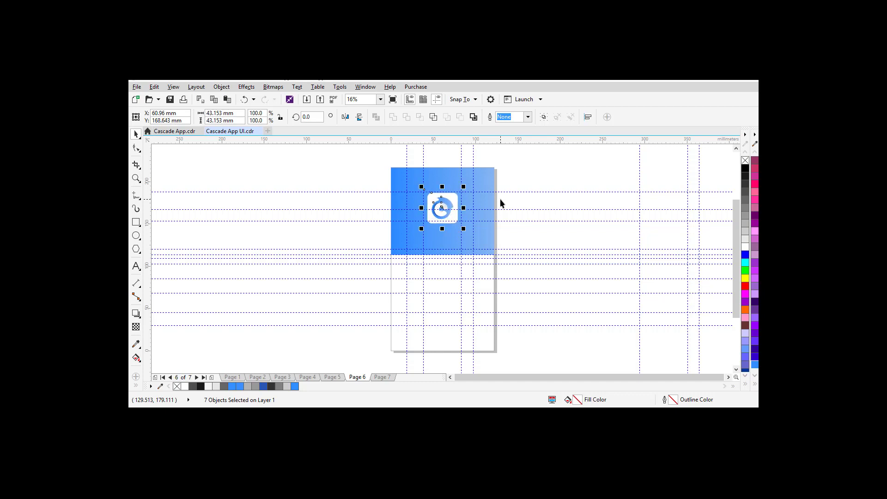
click(306, 156)
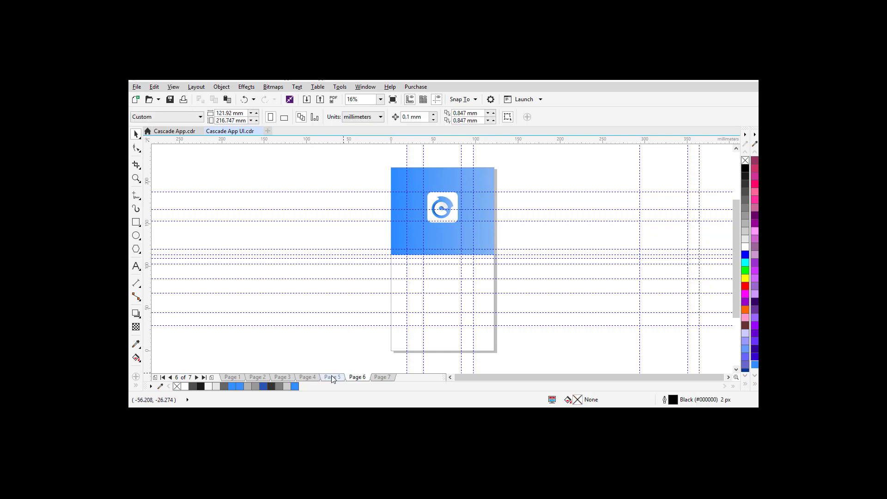
Step: Copy the white Corbel 24 pt 'Sign Up' text from Page 4 to sit under Page 6's logo
click(309, 376)
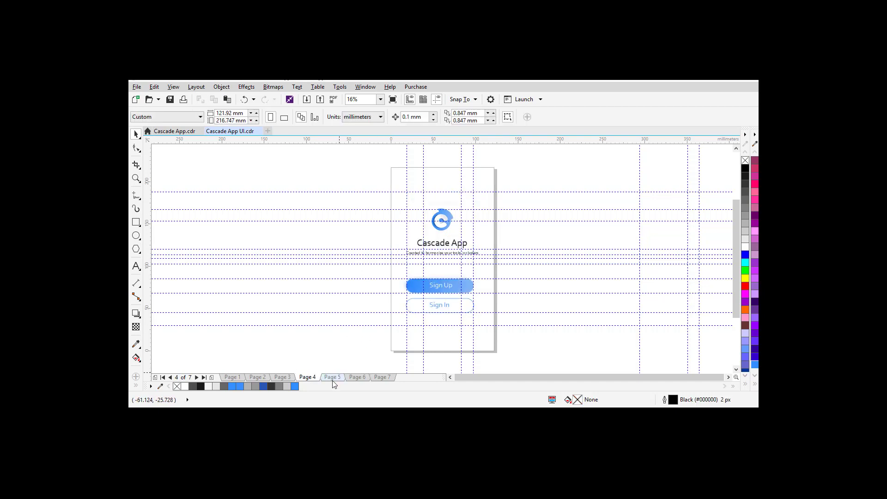
click(332, 379)
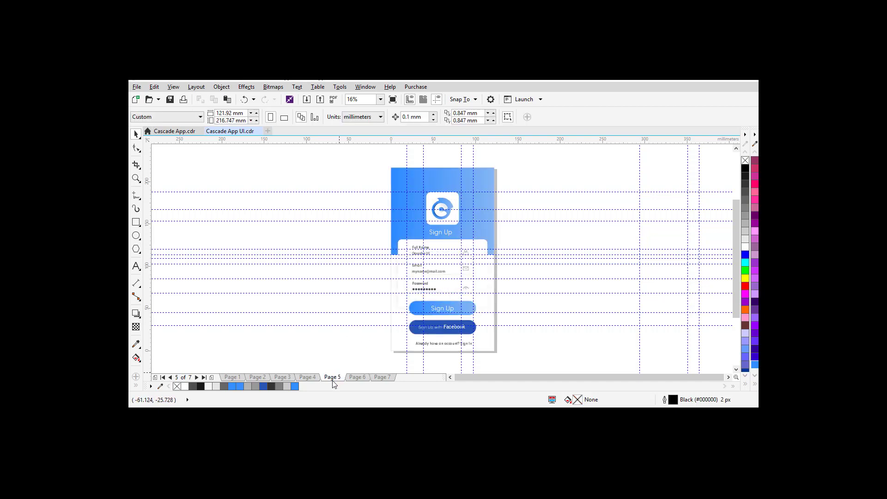
click(433, 238)
click(434, 237)
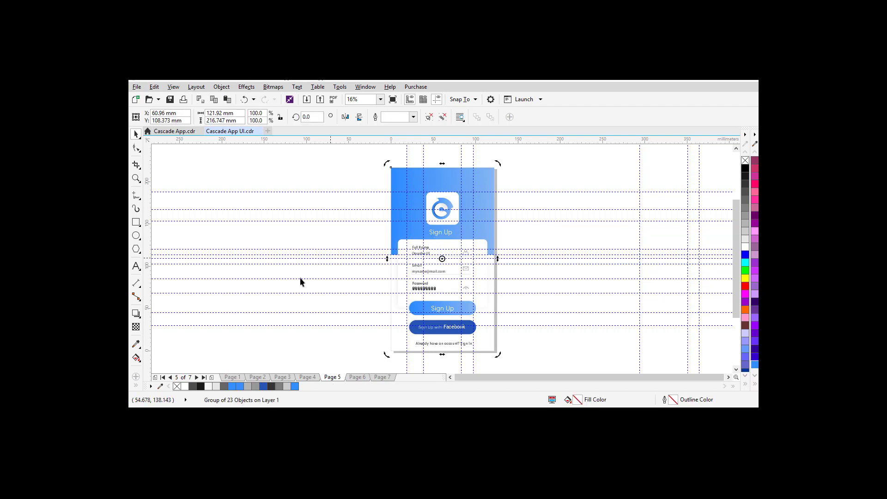
click(308, 377)
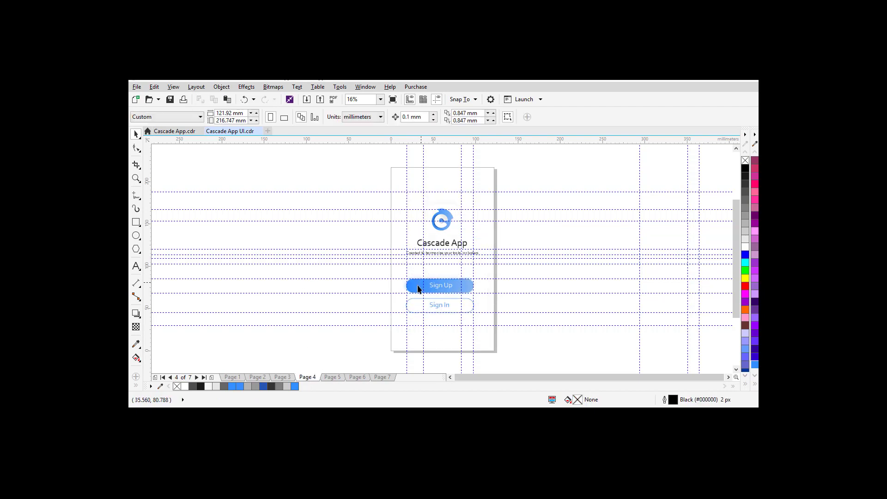
click(439, 289)
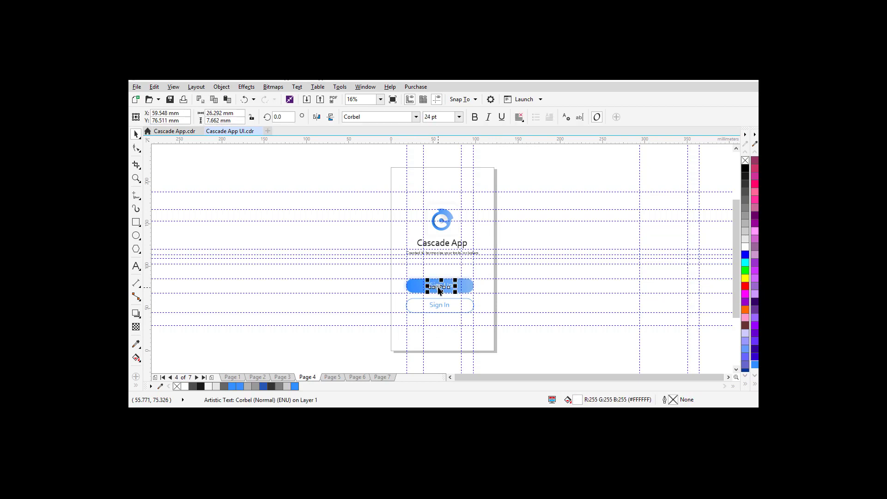
click(332, 377)
click(357, 377)
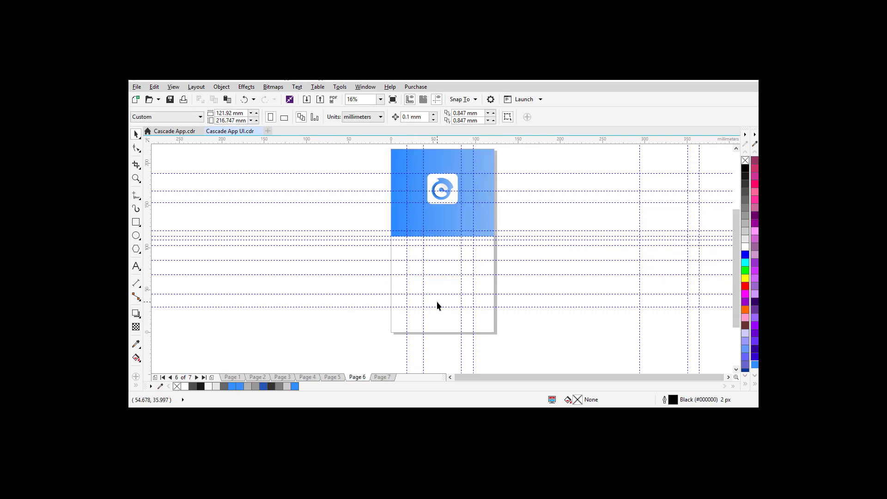
key(ctrl+v)
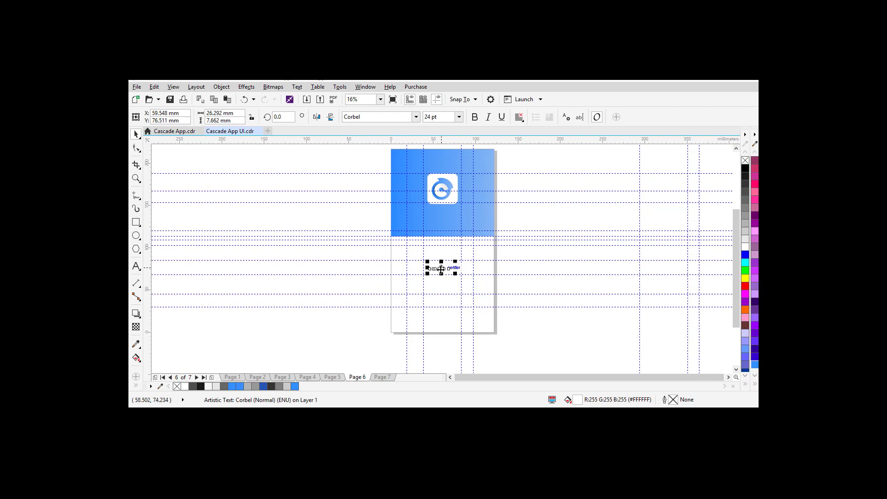
drag(440, 269, 442, 215)
click(560, 209)
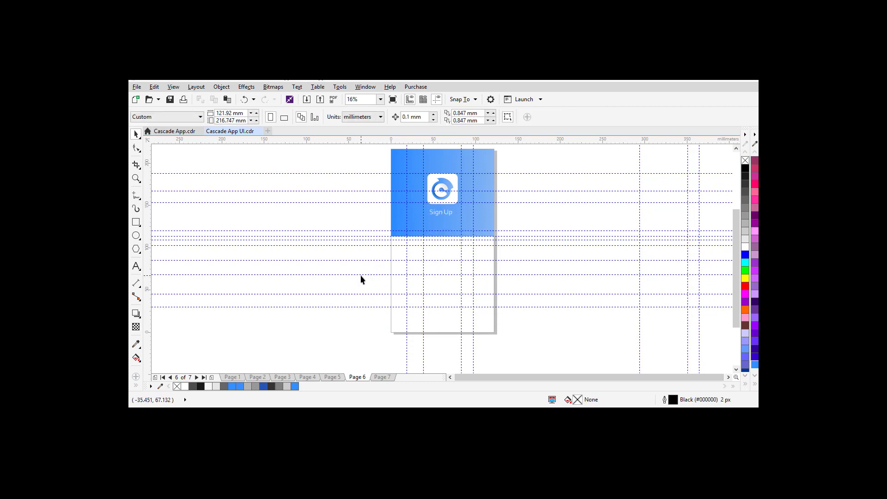
Step: Copy the Sign Up and Sign In buttons from Page 4 onto Page 6
click(309, 379)
click(336, 377)
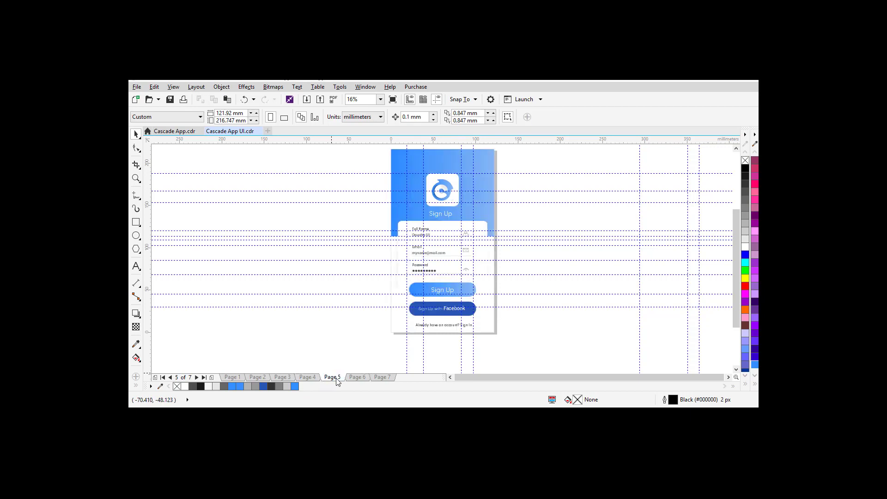
click(357, 379)
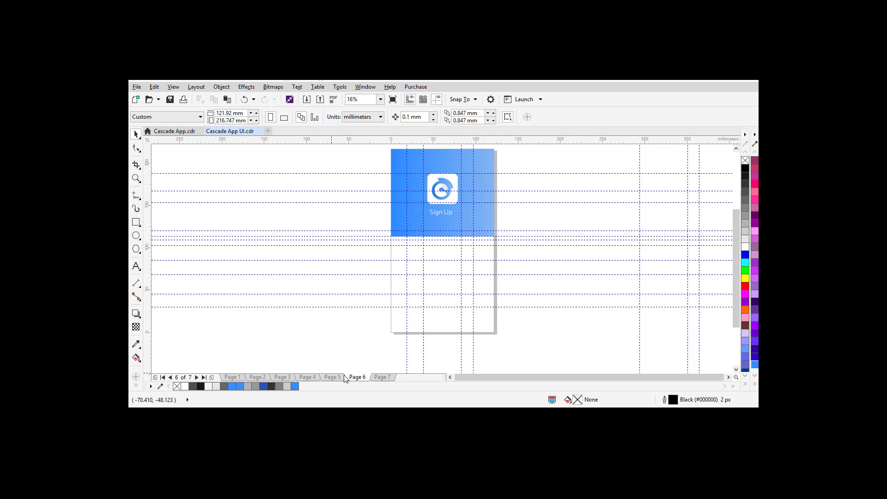
click(331, 378)
click(352, 378)
click(331, 378)
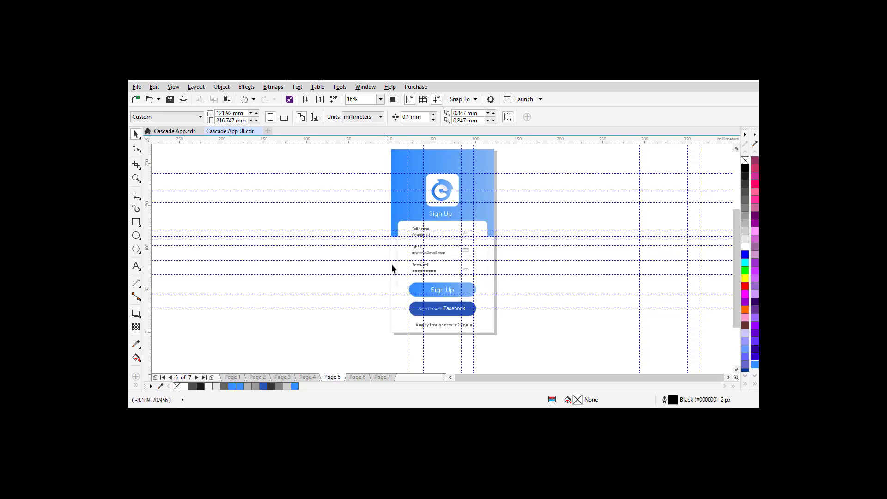
click(307, 378)
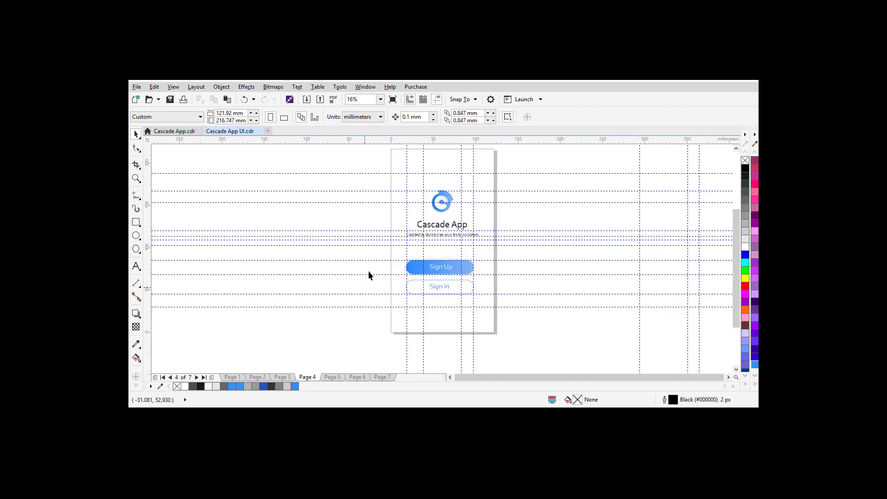
drag(473, 294, 502, 306)
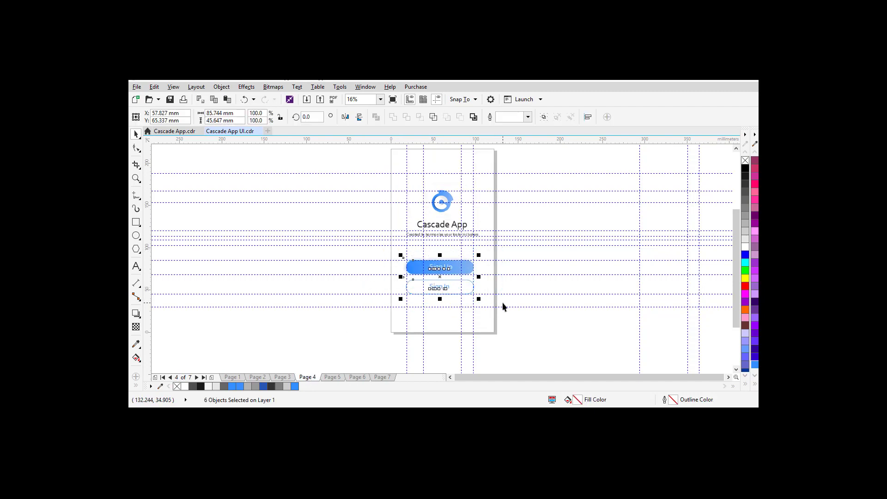
click(356, 378)
key(ctrl+z)
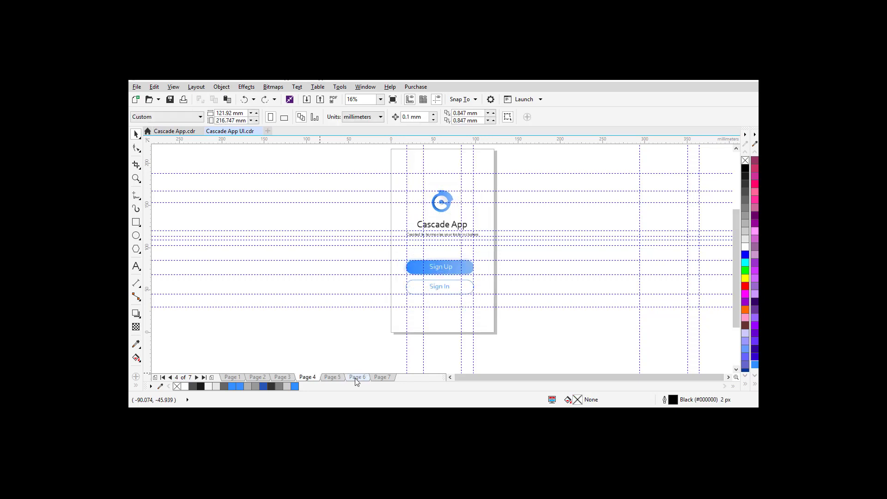
click(356, 378)
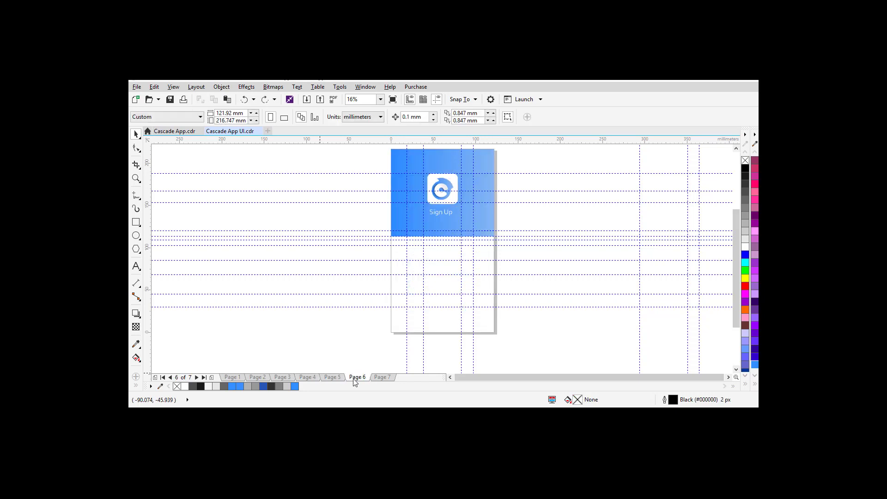
key(ctrl+v)
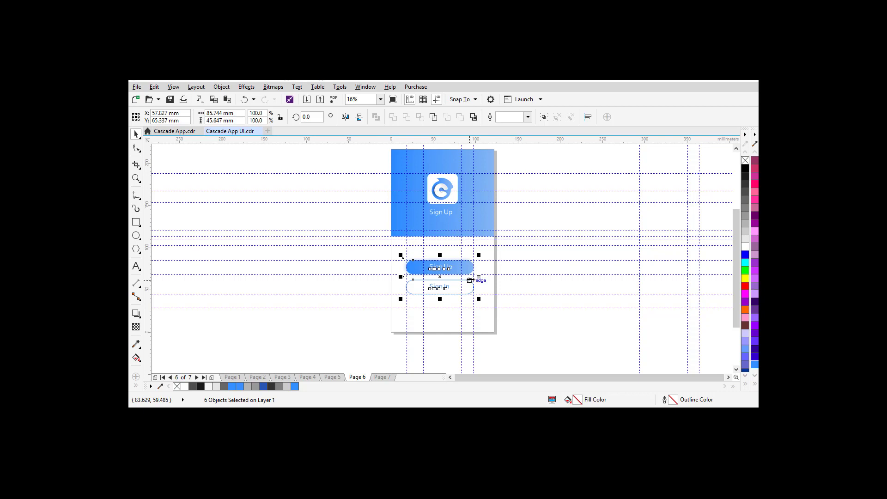
Step: Move both buttons lower beneath the blue header, fine-tuning with arrow-key nudges
key(Down)
key(Down)
key(Down)
key(Down)
key(Down)
key(Down)
key(Down)
key(Down)
key(Down)
key(Down)
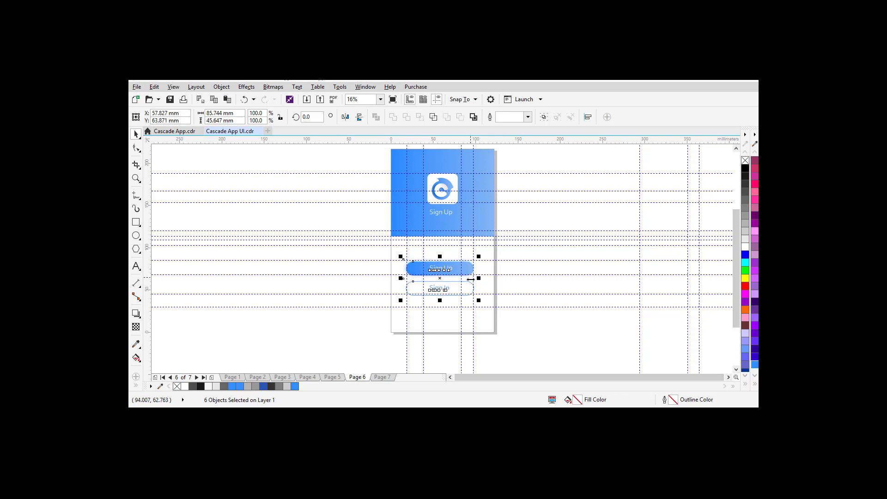
key(Down)
key(Down)
key(Down)
key(Down)
key(Down)
key(Down)
key(Down)
key(Down)
key(Down)
key(Down)
key(Down)
key(Down)
key(Down)
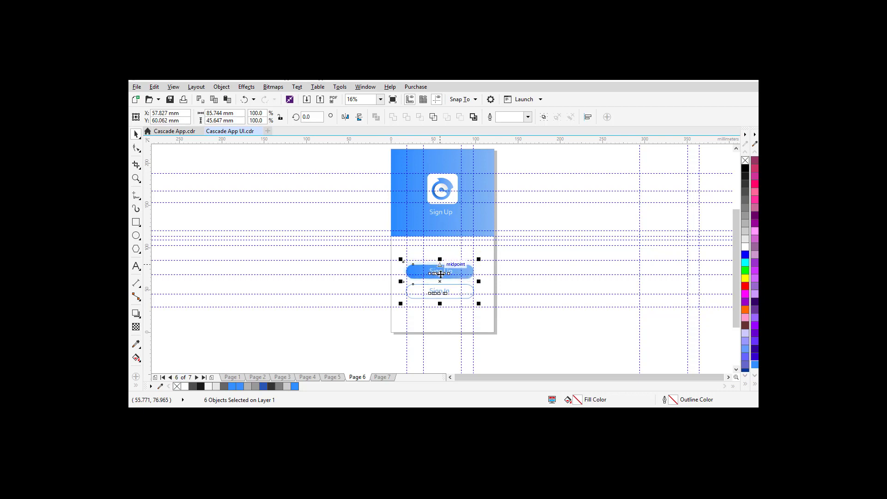
click(441, 283)
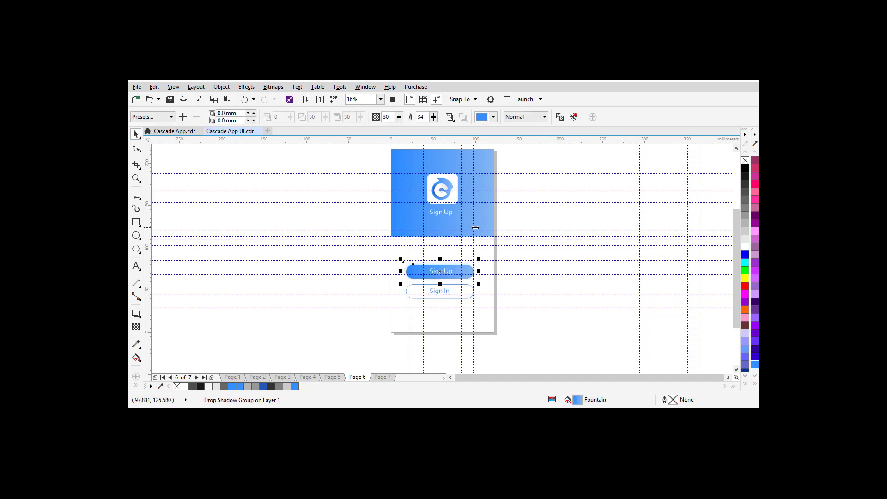
drag(376, 252, 528, 327)
drag(439, 282, 440, 308)
key(Up)
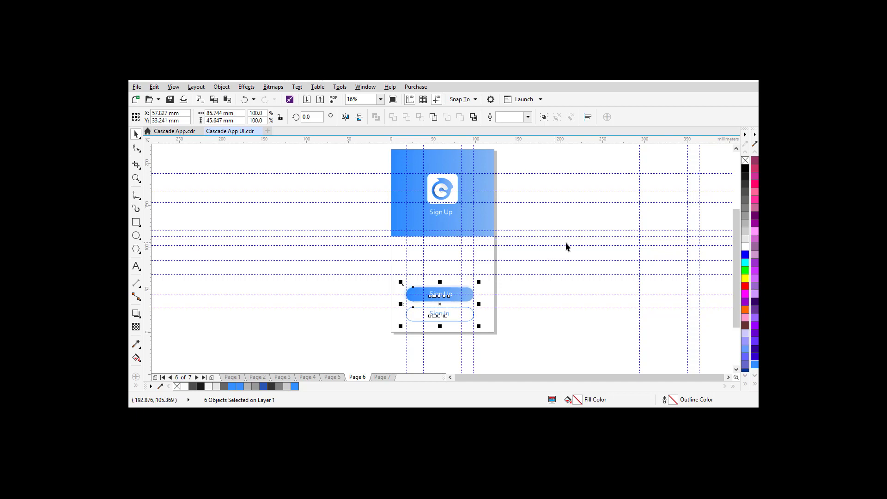
click(552, 267)
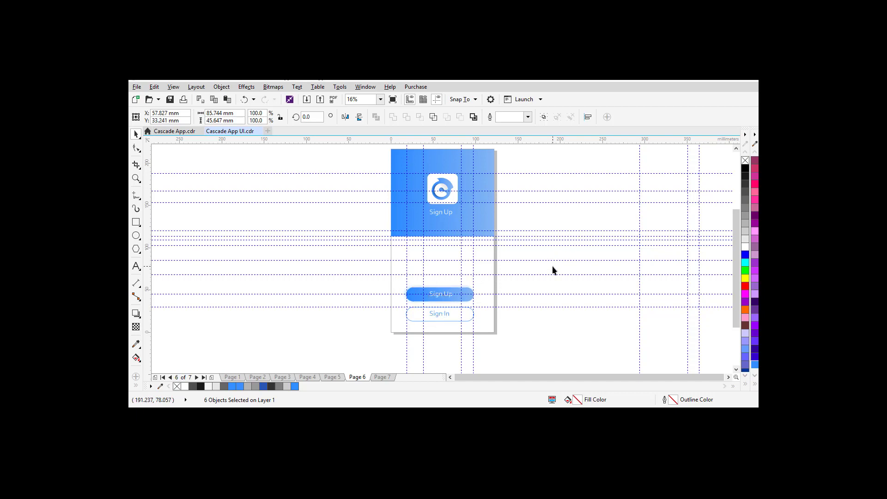
click(334, 378)
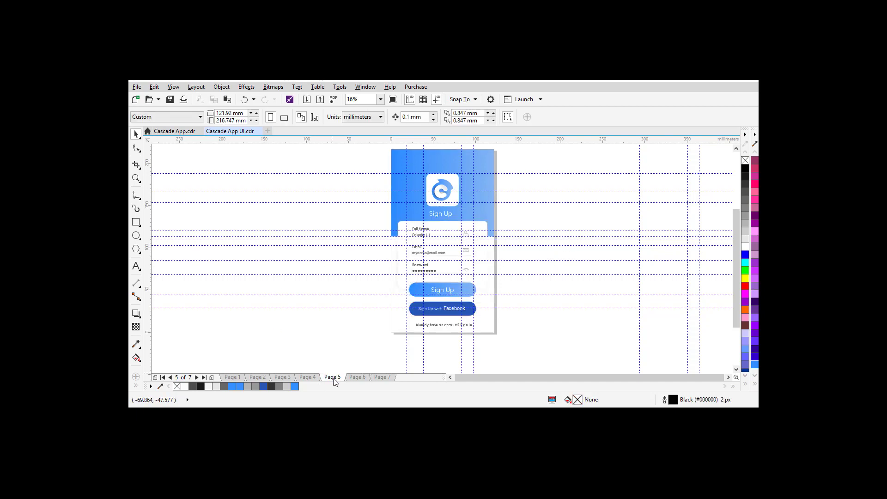
click(358, 378)
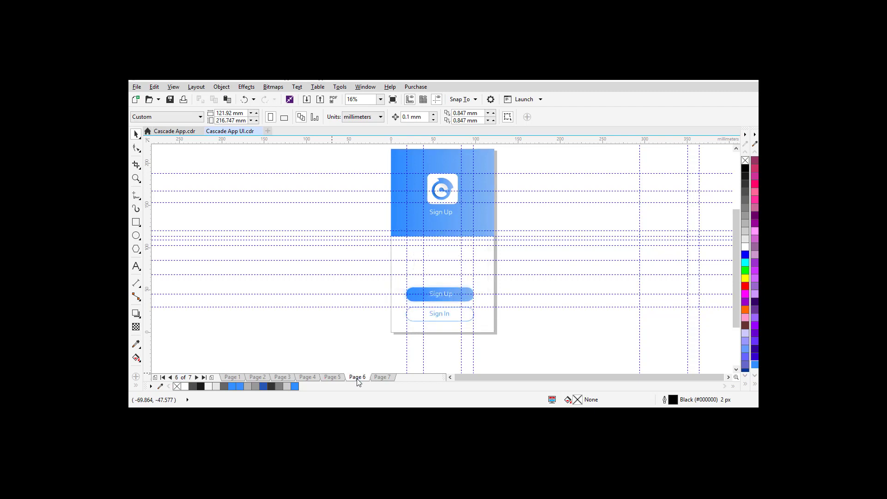
Step: Draw a white 104.902 × 83.566 mm card from the header's lower edge down to the buttons
click(136, 222)
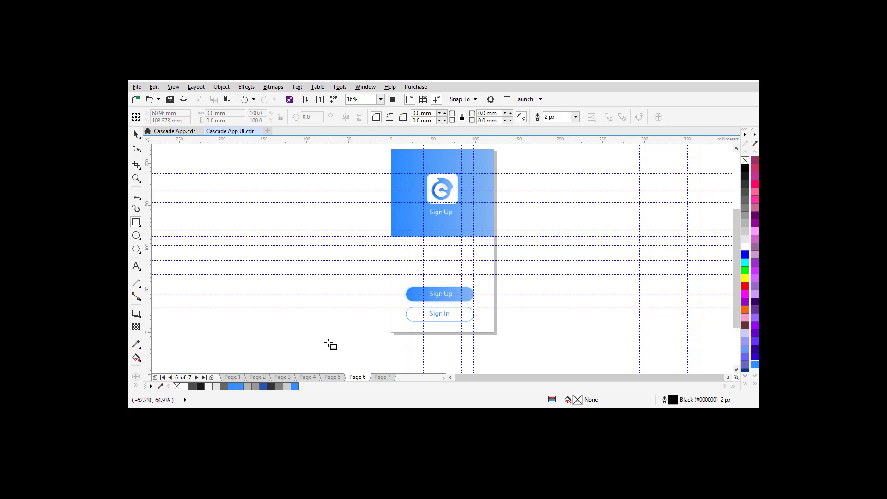
click(336, 379)
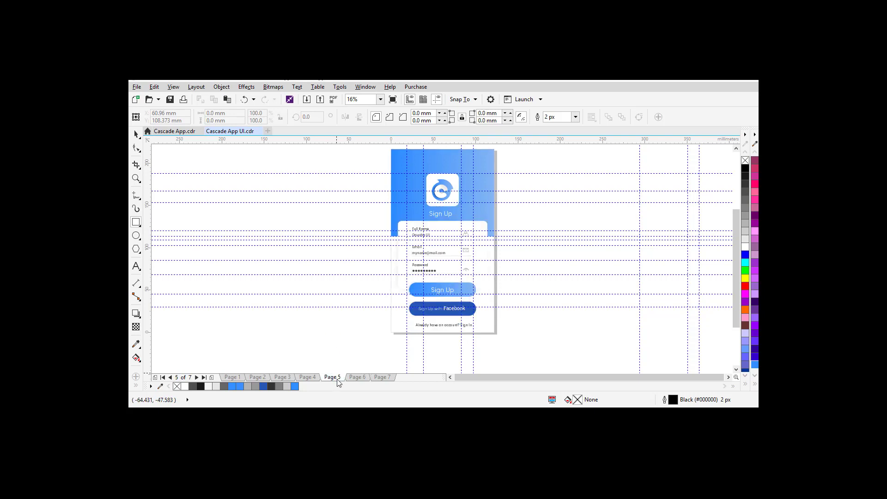
click(360, 378)
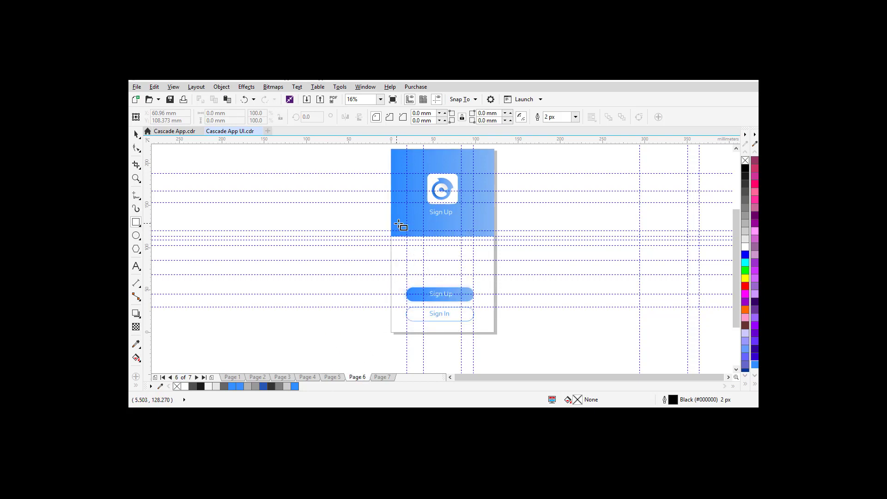
drag(398, 224, 487, 294)
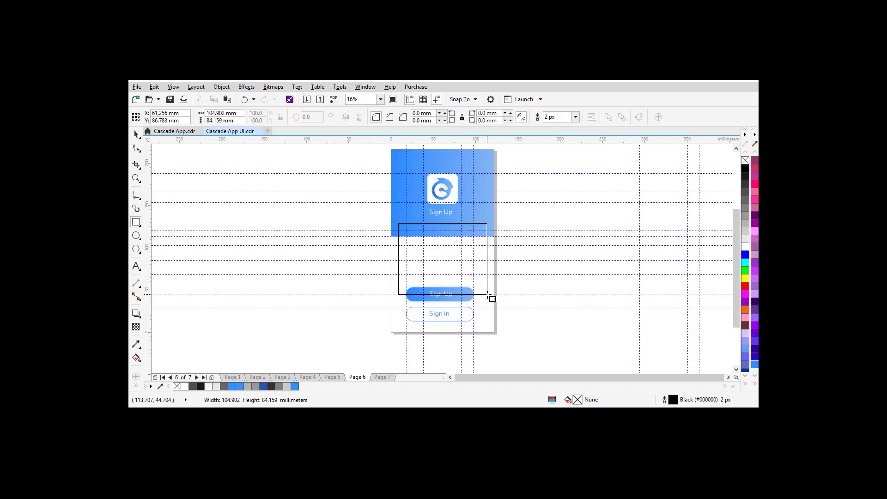
drag(487, 294, 487, 293)
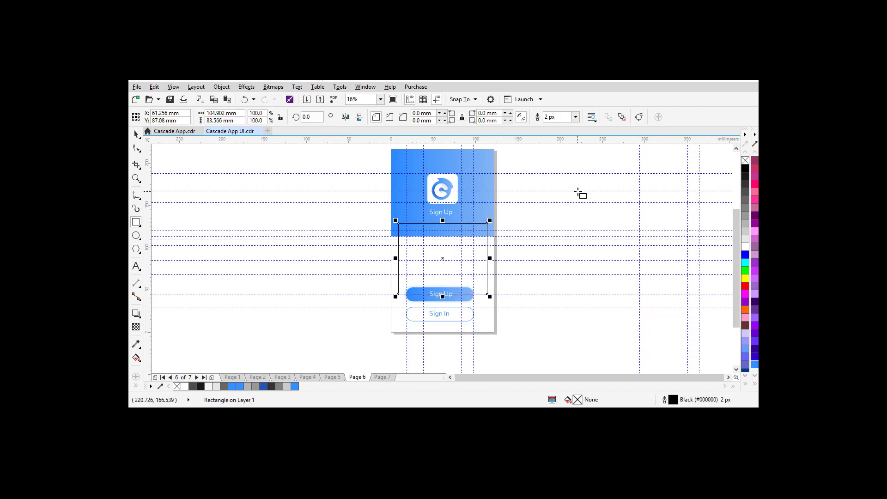
click(745, 247)
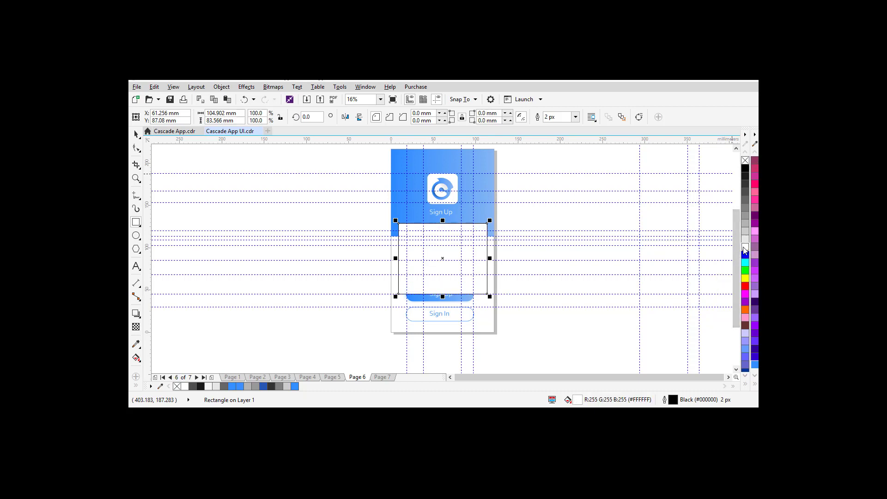
Step: Remove the card's outline and reposition both buttons so they show in front of it
right_click(745, 161)
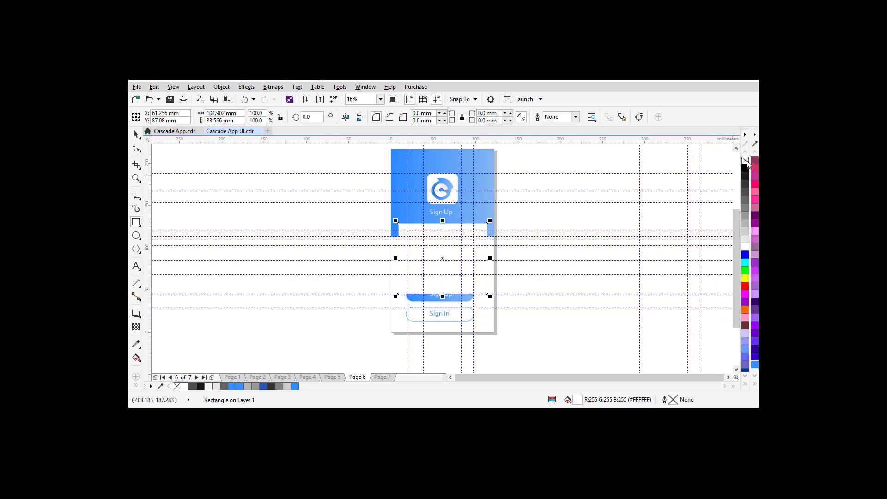
click(136, 134)
drag(369, 278, 519, 342)
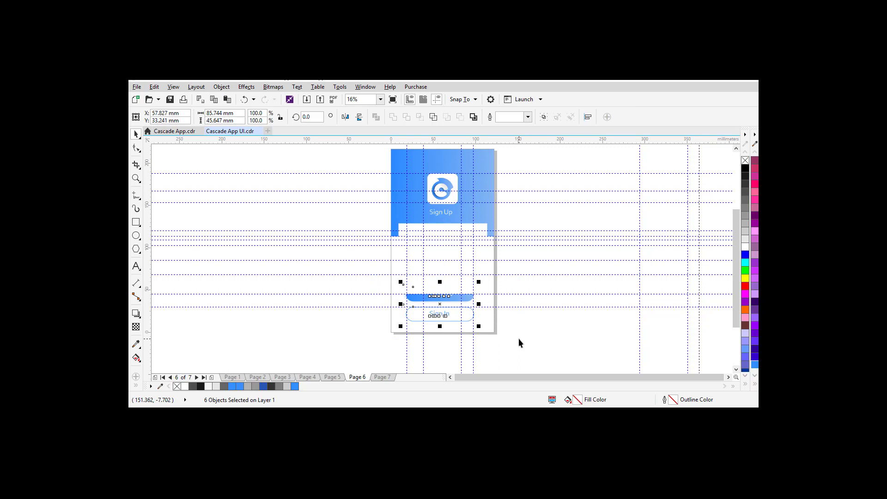
key(Up)
key(Up)
key(Up)
key(Up)
key(Up)
key(Down)
key(Down)
key(Down)
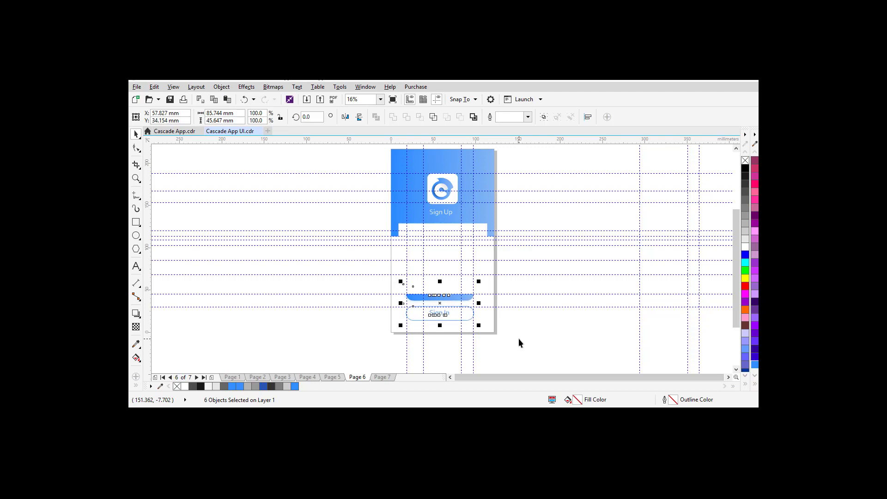
key(Down)
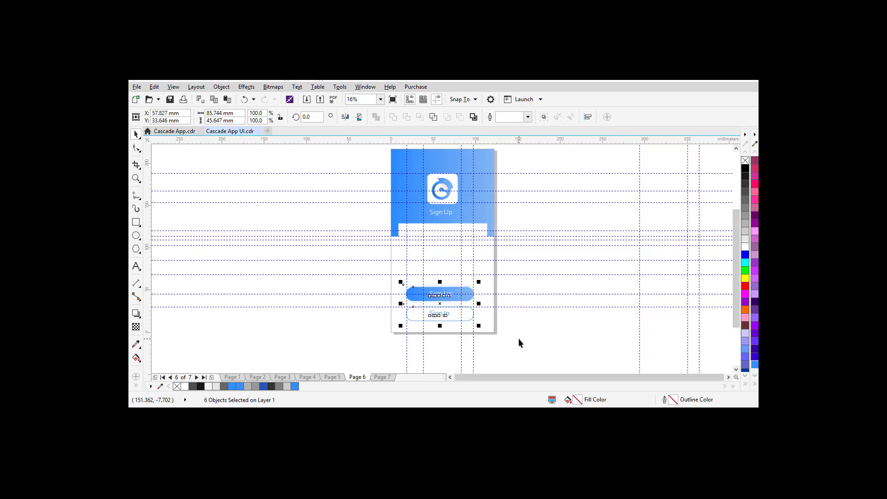
click(518, 281)
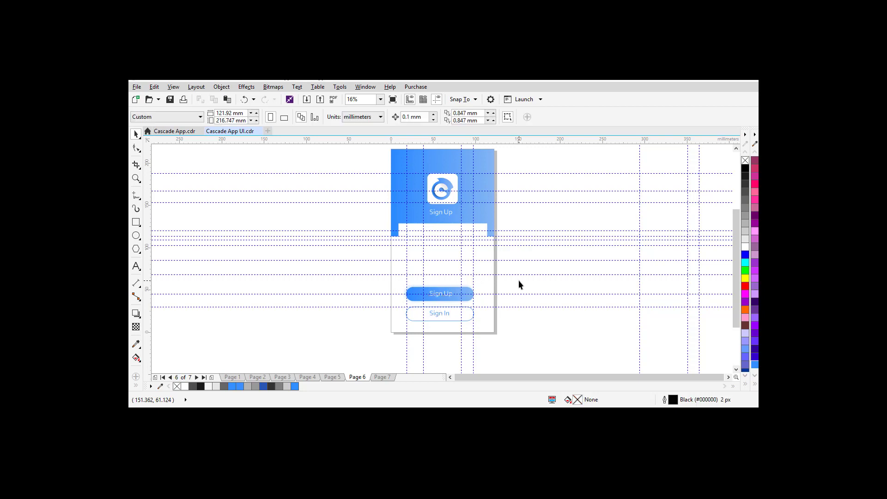
Step: Round all the white card's corners to 5.998 mm
click(409, 251)
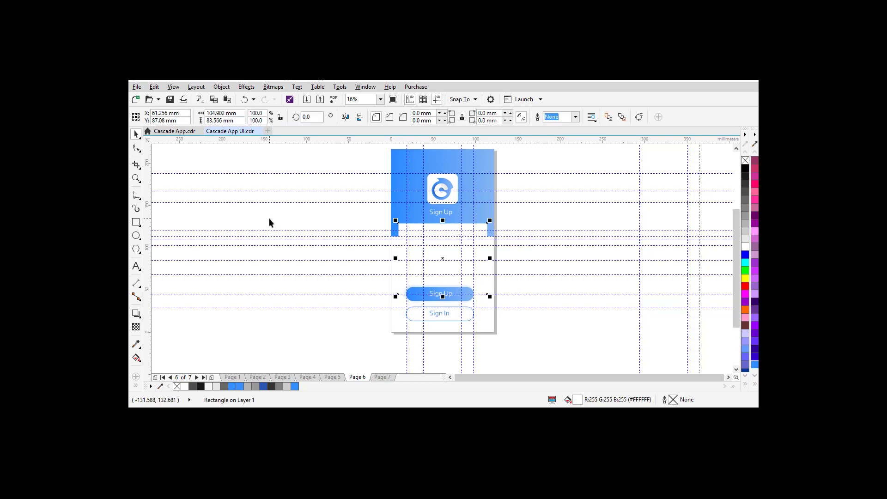
click(136, 150)
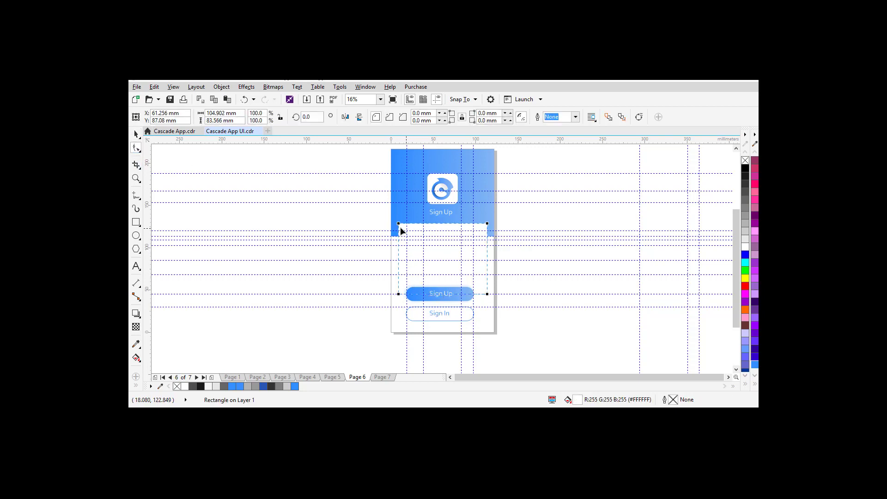
mouse_move(399, 224)
mouse_down()
mouse_move(414, 223)
mouse_move(404, 224)
mouse_up()
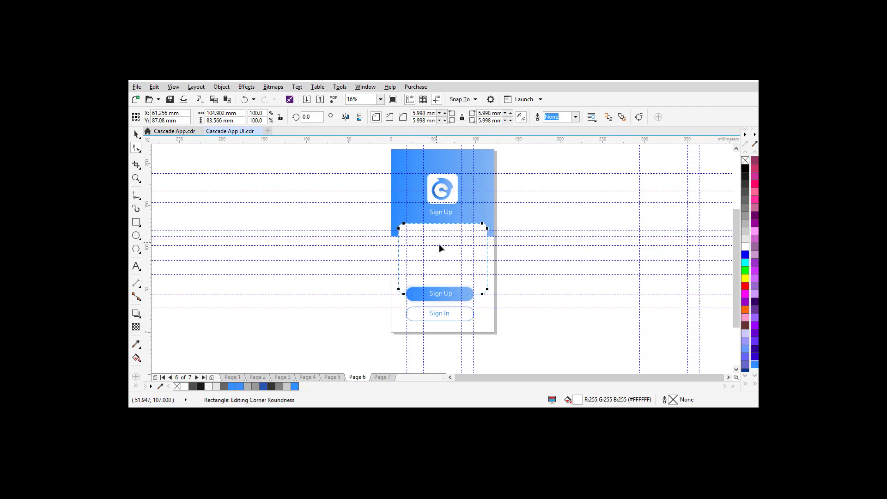
click(136, 134)
Step: Give the card a Medium Glow drop shadow, ending at opacity 40 and feathering 20
click(136, 314)
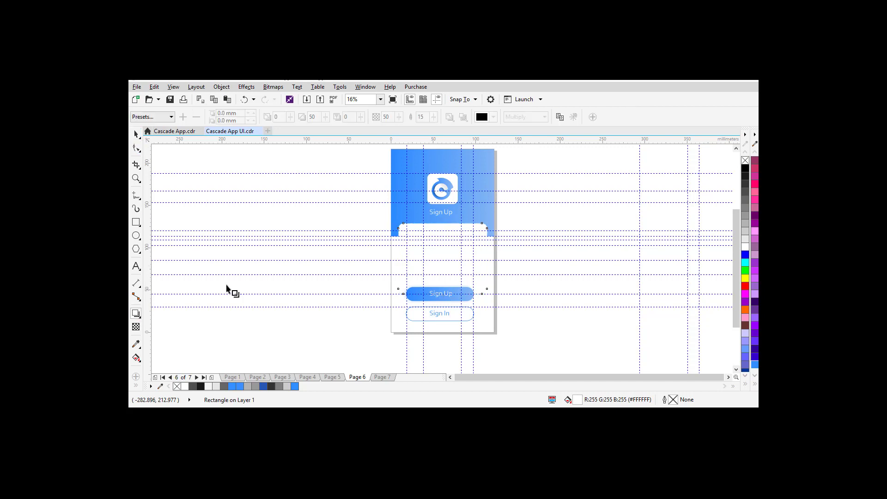
click(141, 118)
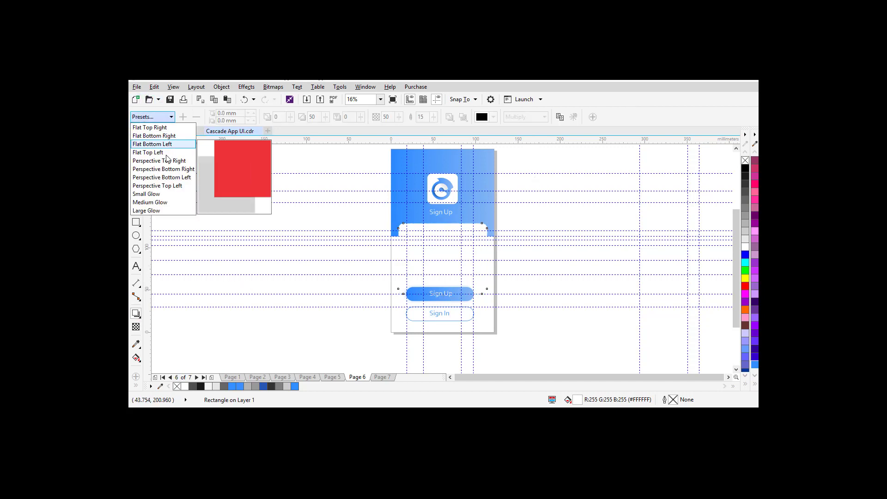
click(164, 204)
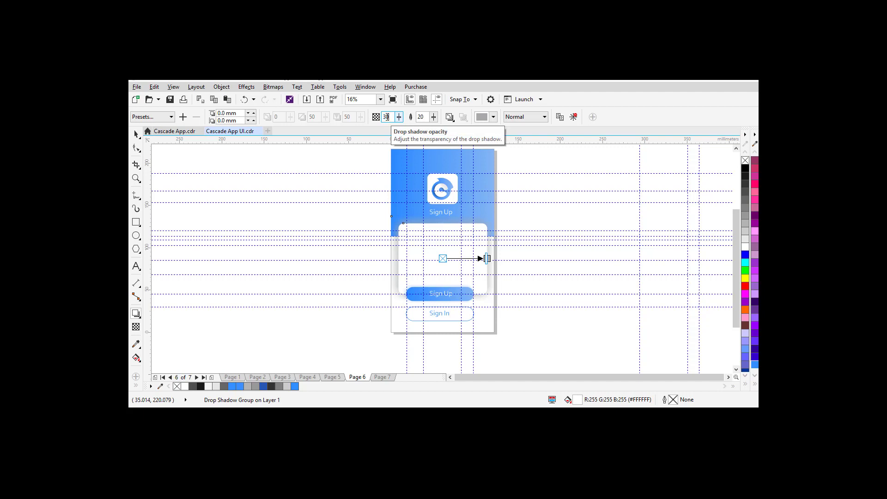
click(387, 117)
text(30)
key(Return)
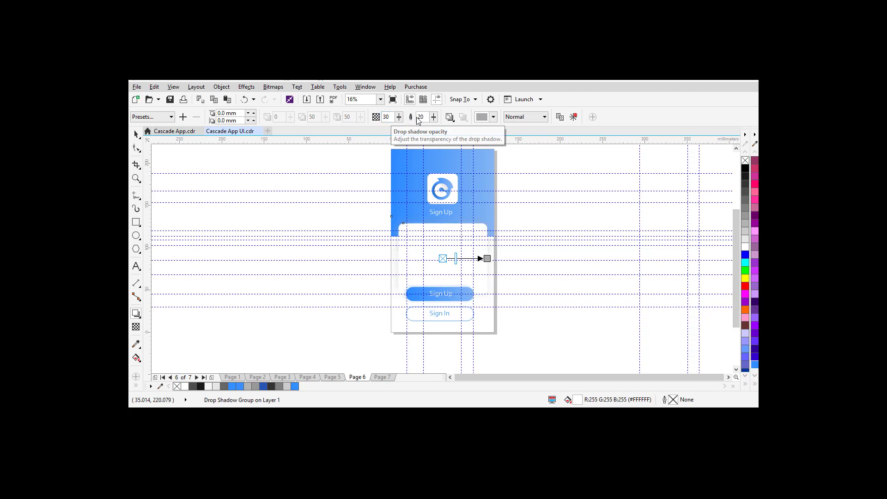
double_click(420, 117)
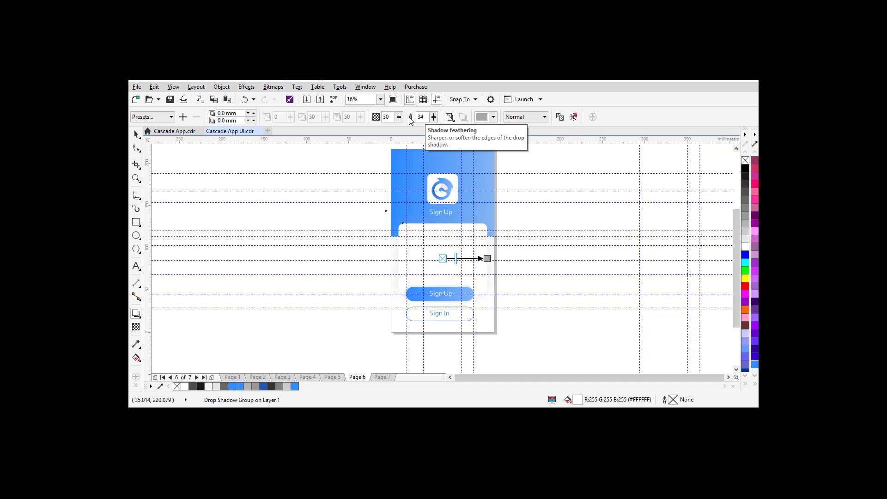
double_click(419, 118)
text(20)
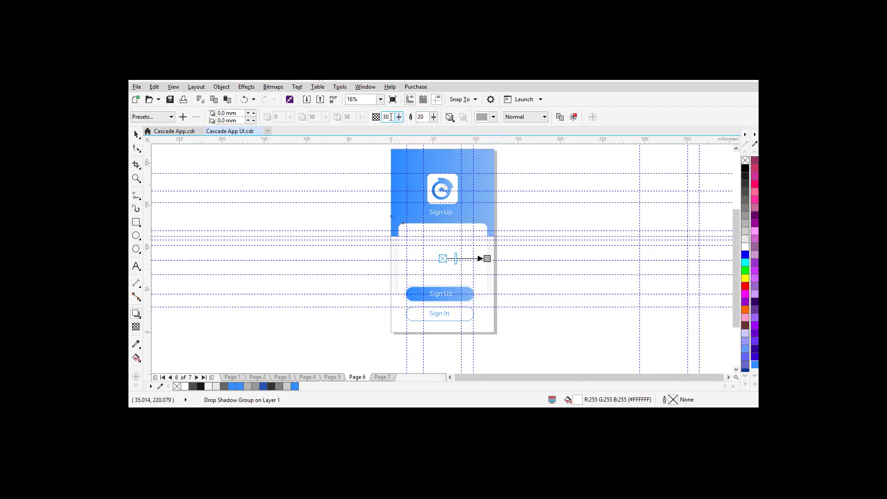
text(4)
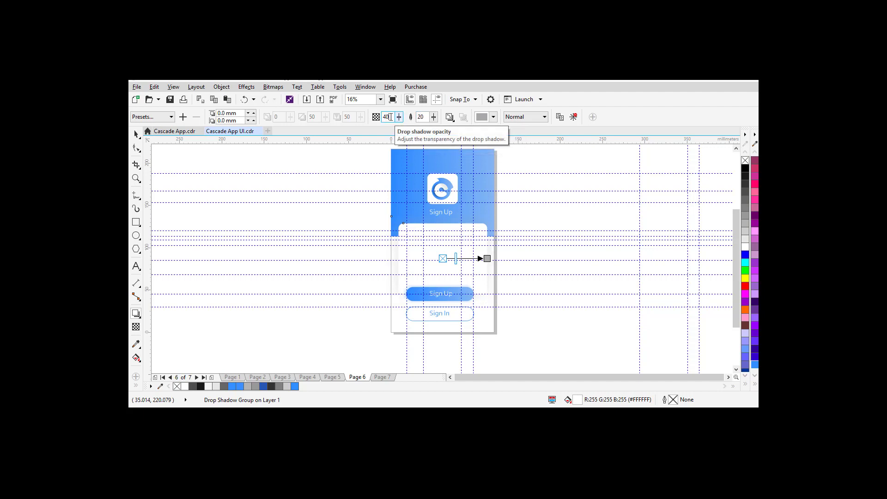
key(Return)
Step: Preview the sign-up page full-screen with F9, then return
click(136, 134)
key(F9)
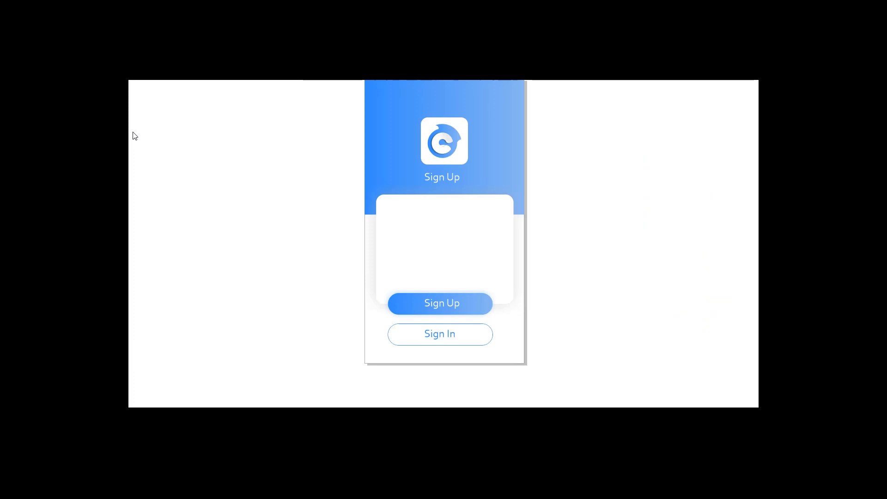
key(F9)
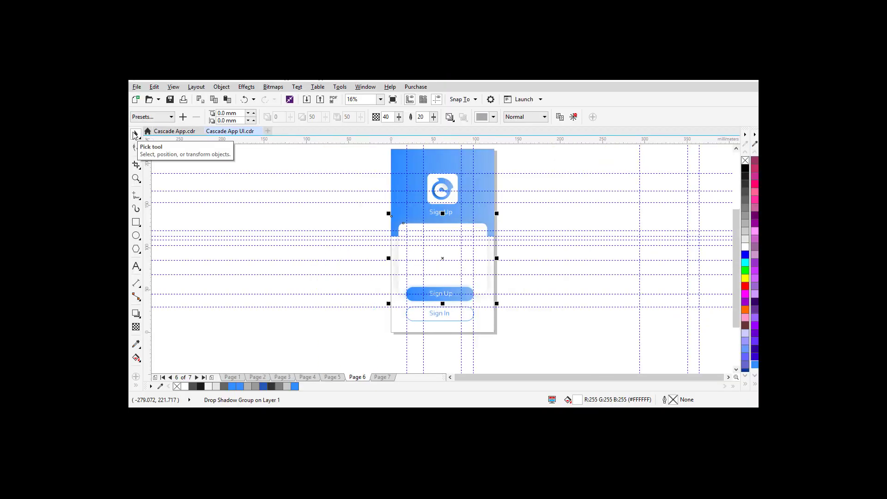
Step: Copy the button's 'Sign Up' text to the card's top-left and colour it dark grey #4D4D4D
click(265, 220)
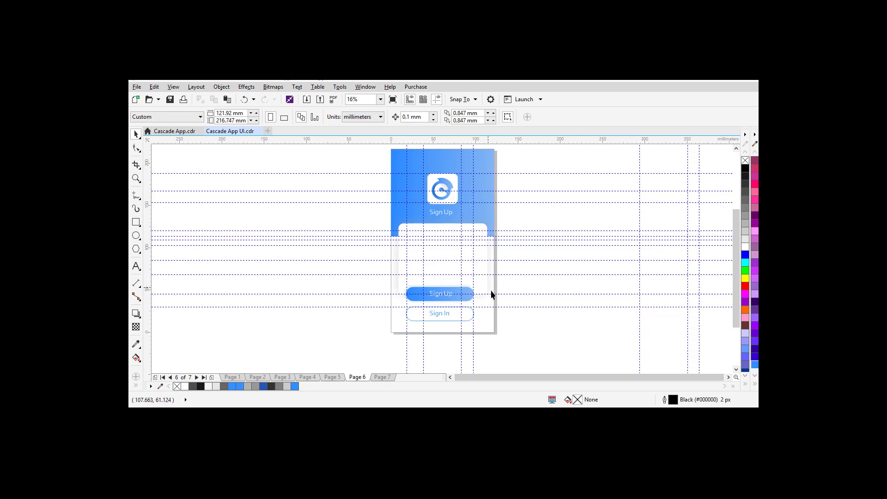
click(437, 299)
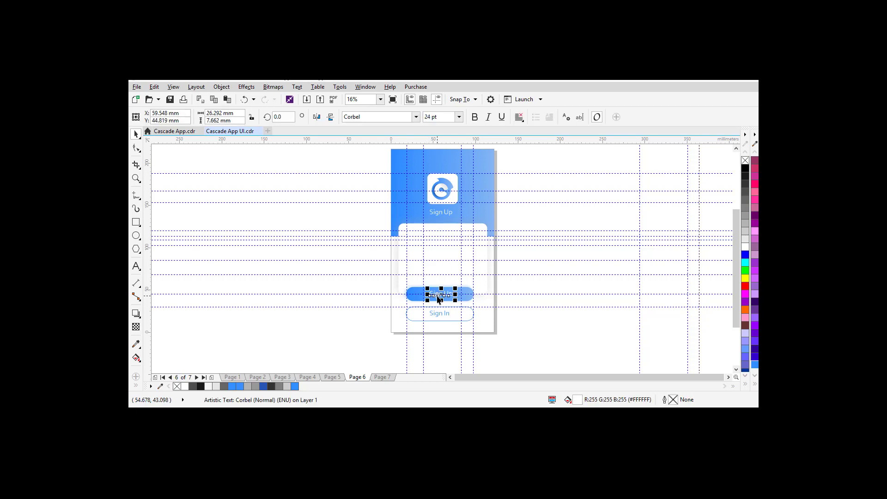
drag(441, 295, 419, 236)
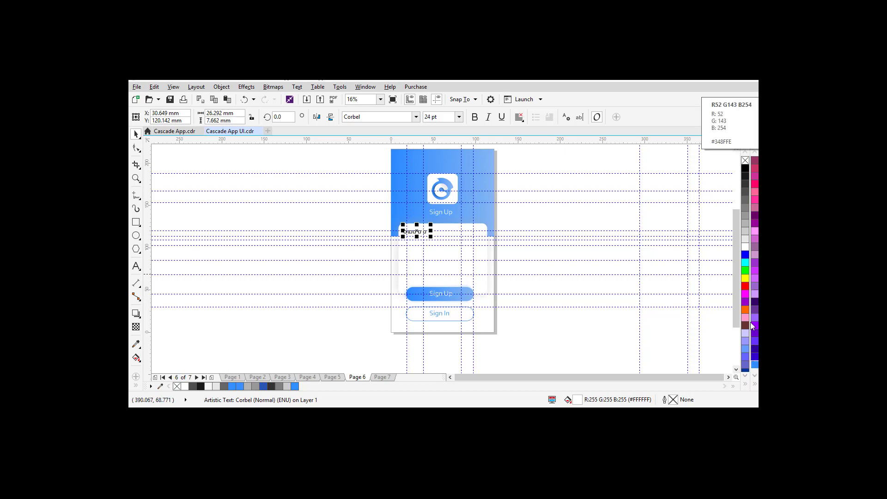
click(748, 193)
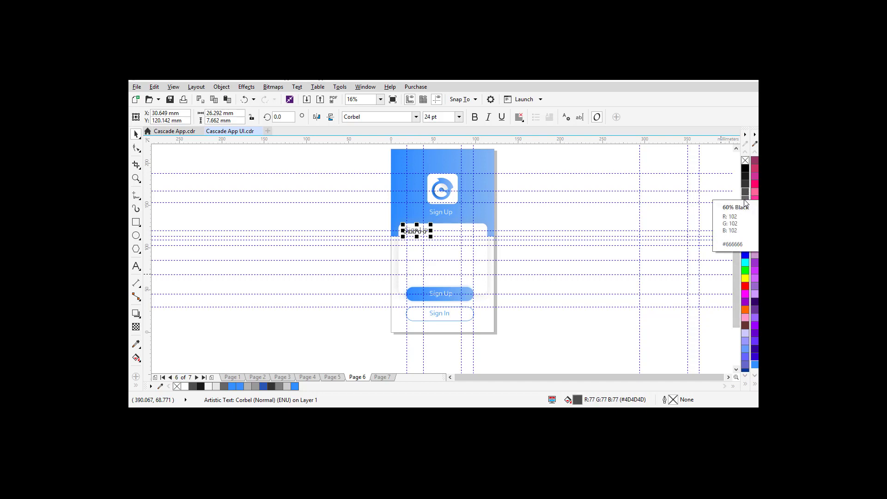
click(534, 229)
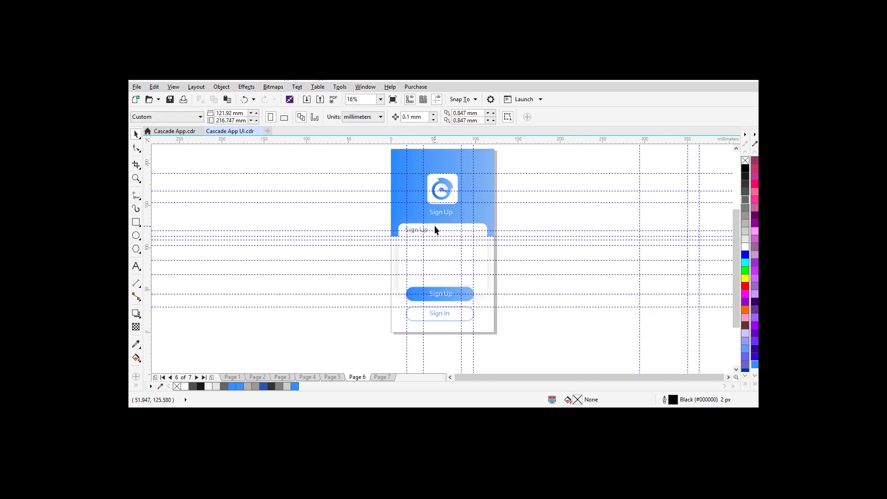
key(F9)
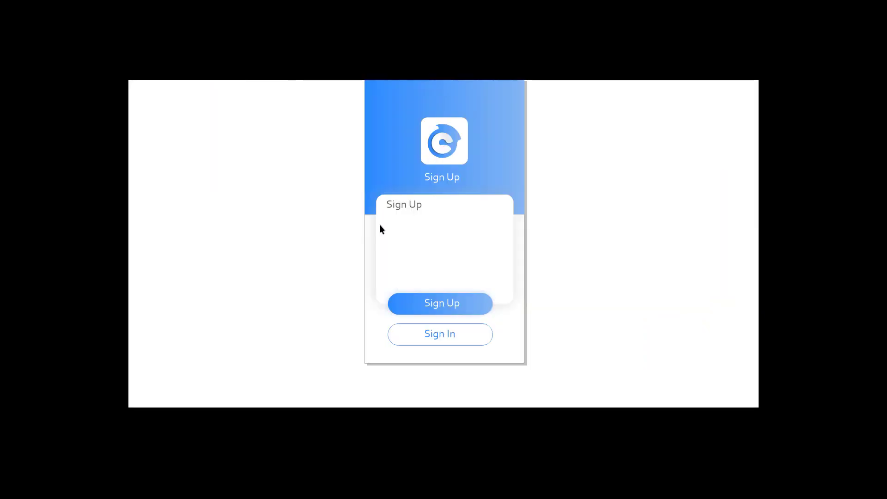
key(Escape)
Step: Shrink the card's grey heading to 17.487 pt and change its text to 'Full Name'
key(z)
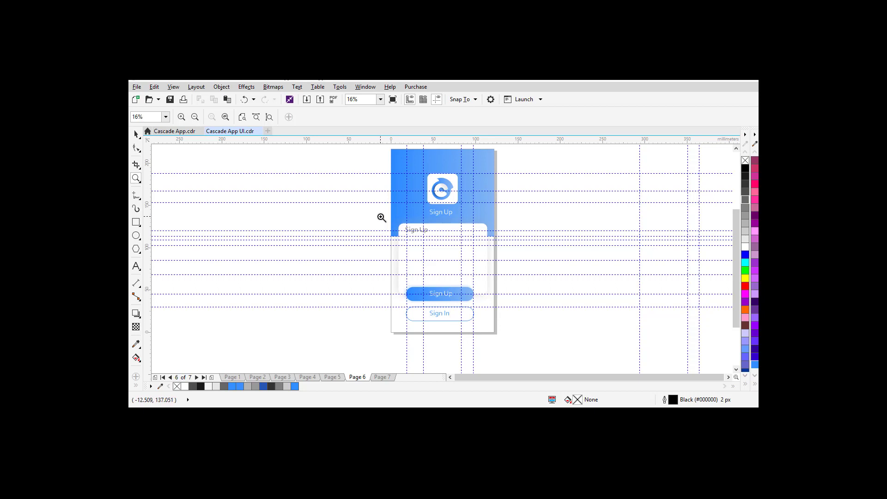
drag(380, 217, 506, 256)
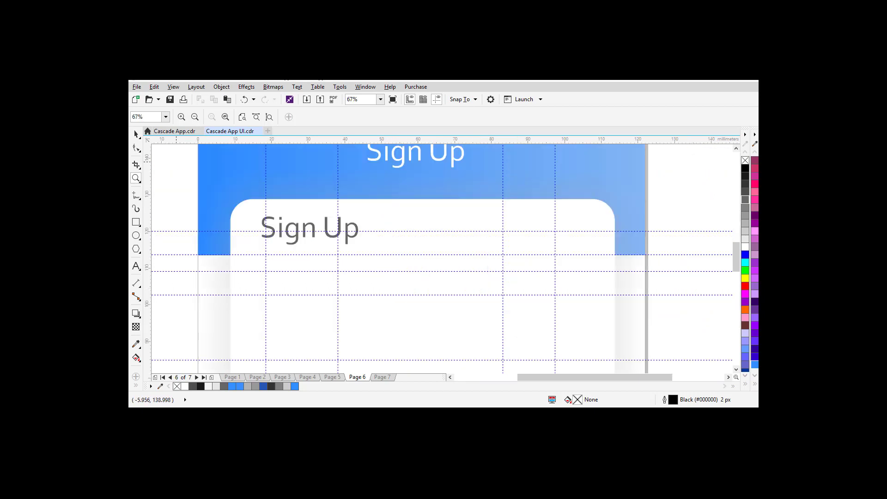
click(136, 134)
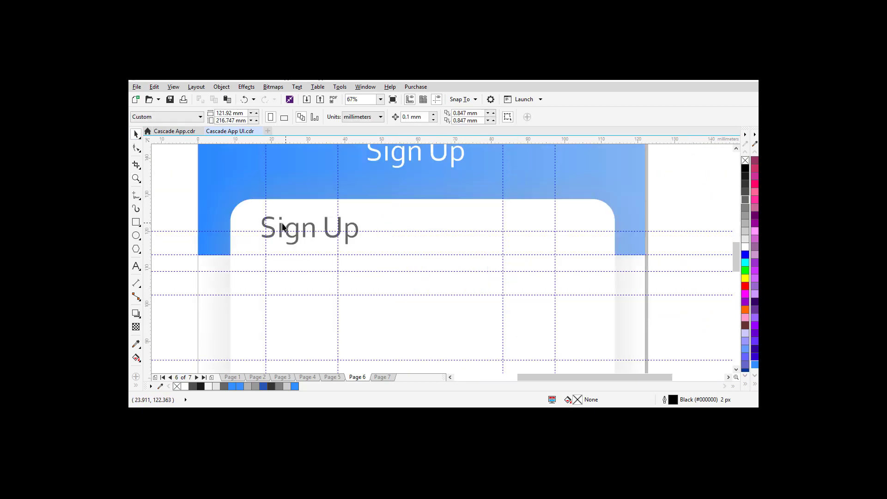
click(271, 233)
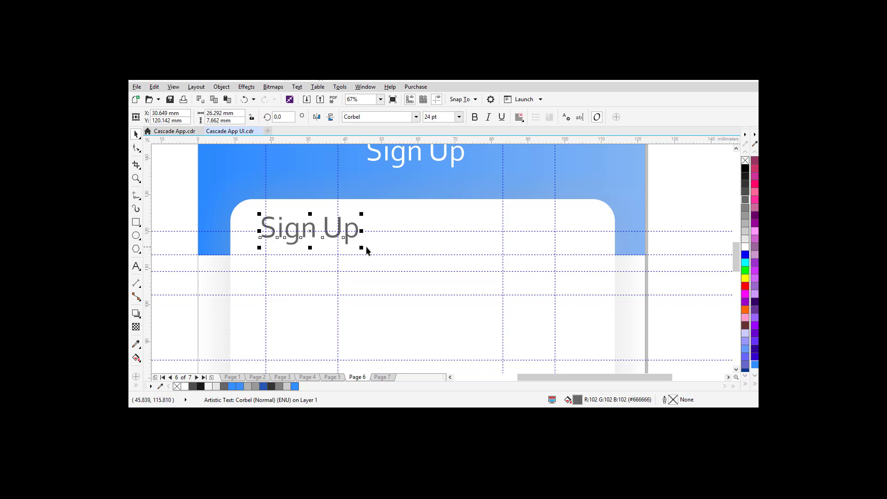
drag(362, 248, 303, 230)
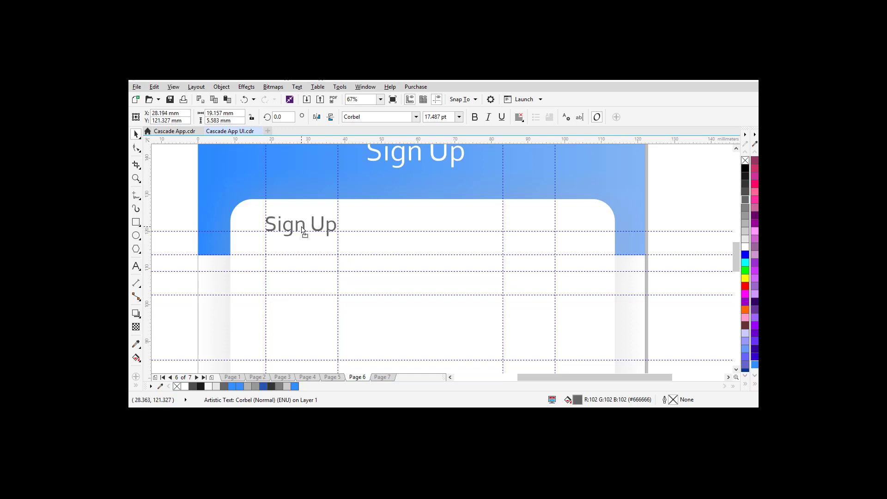
drag(303, 231, 303, 231)
double_click(296, 226)
key(ctrl+a)
text(F)
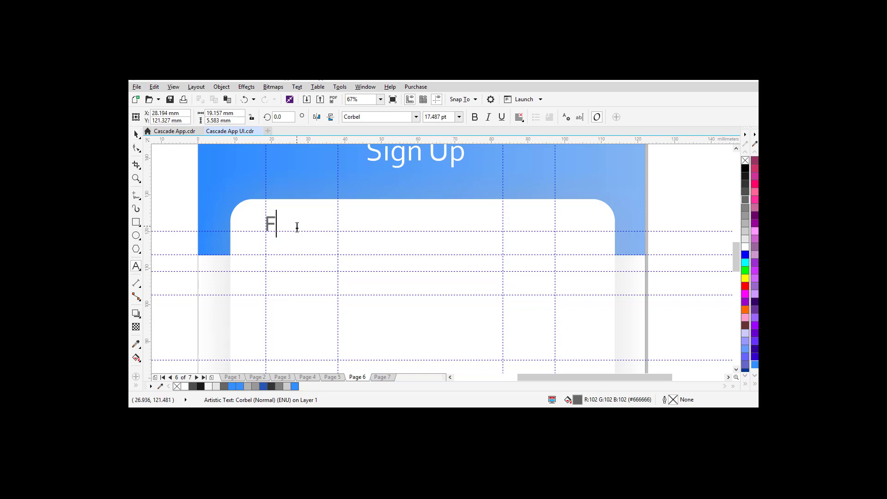
text(ull Name)
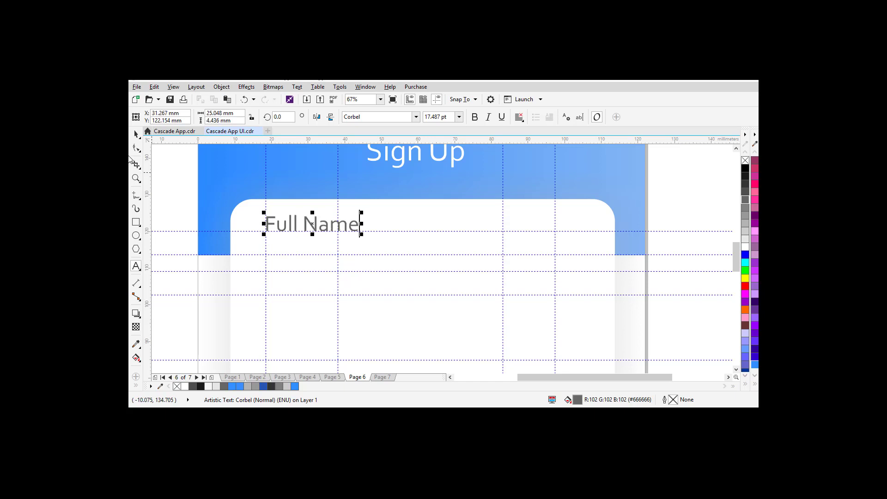
click(136, 134)
click(136, 222)
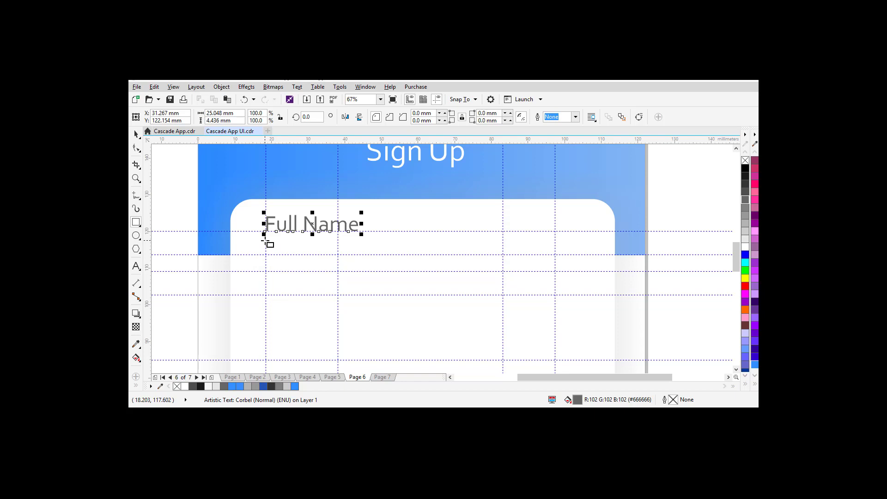
Step: Draw the input field rectangle below the Full Name label and nudge the label up slightly
mouse_move(265, 239)
mouse_down()
mouse_move(303, 258)
mouse_move(555, 254)
mouse_up()
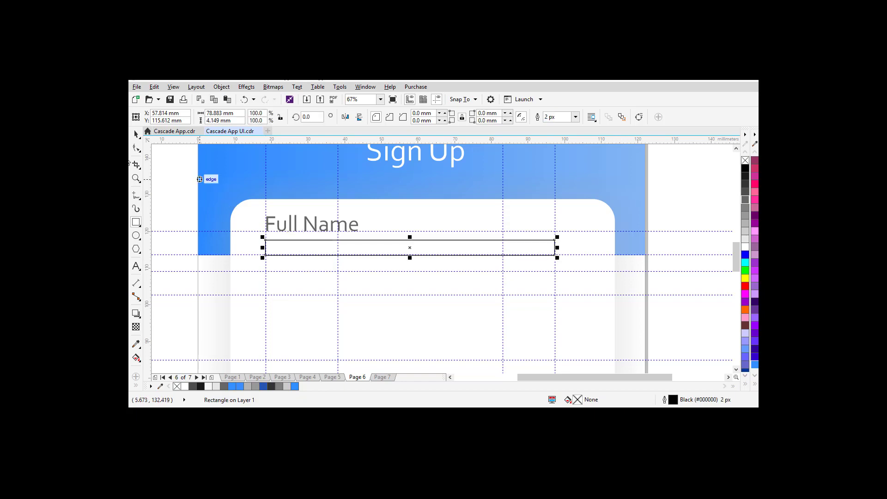
click(135, 134)
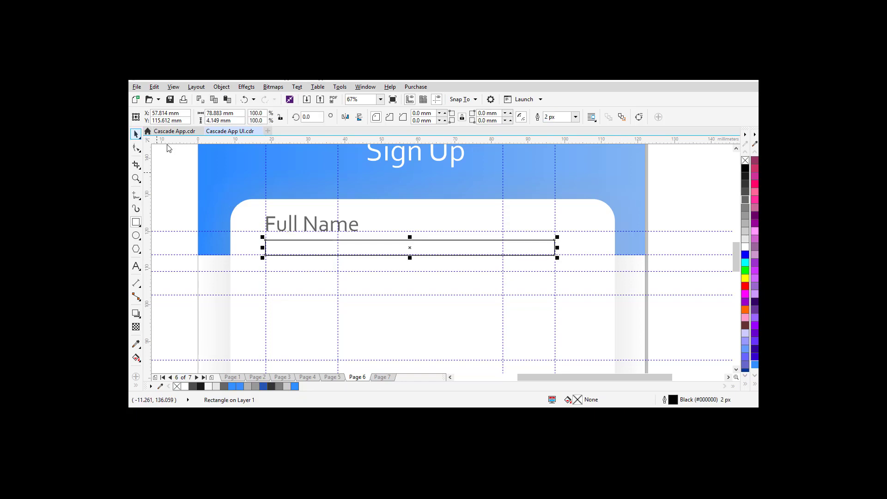
click(313, 227)
drag(313, 227, 312, 227)
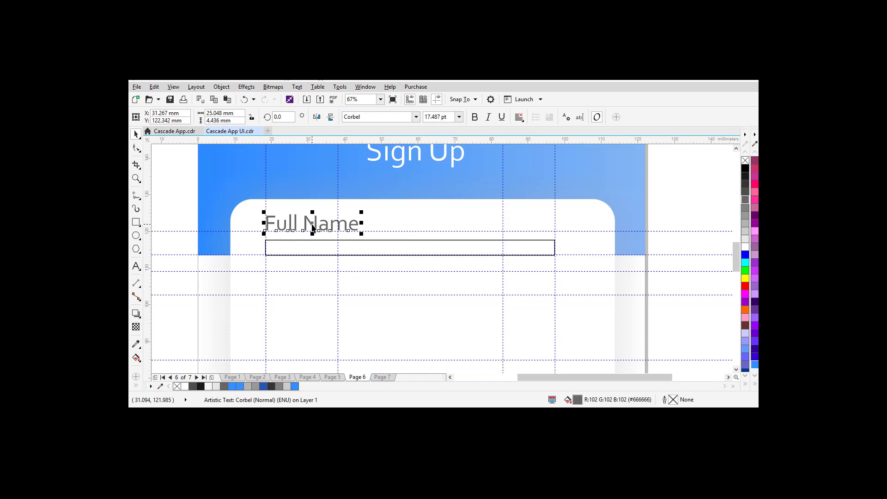
Step: Make the input field slightly taller, fill it white and remove its outline
click(342, 254)
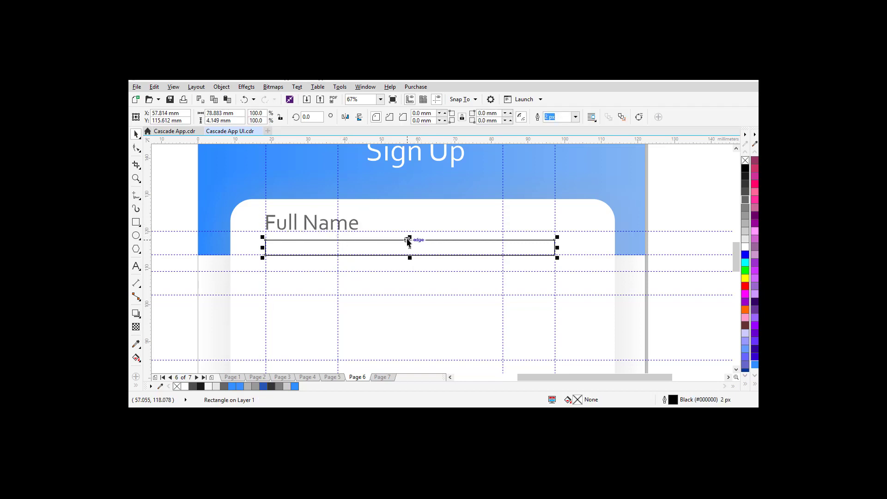
mouse_move(410, 237)
mouse_down()
mouse_move(410, 177)
mouse_move(417, 236)
mouse_up()
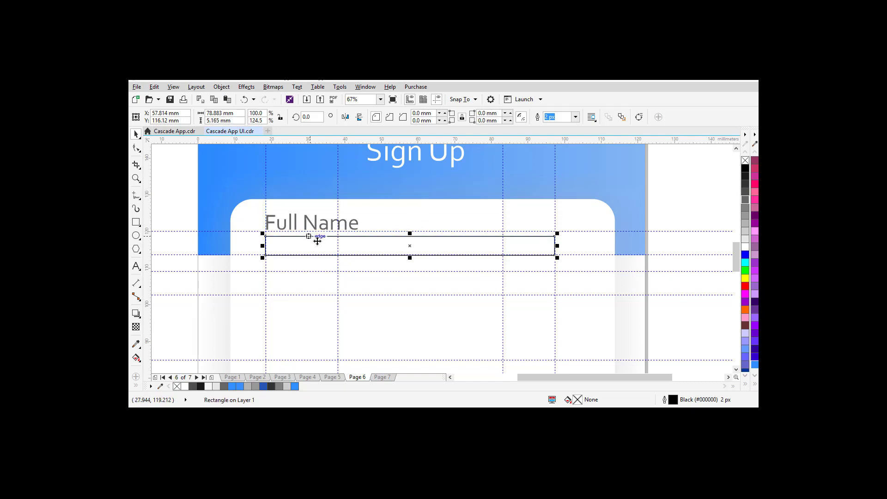
click(746, 247)
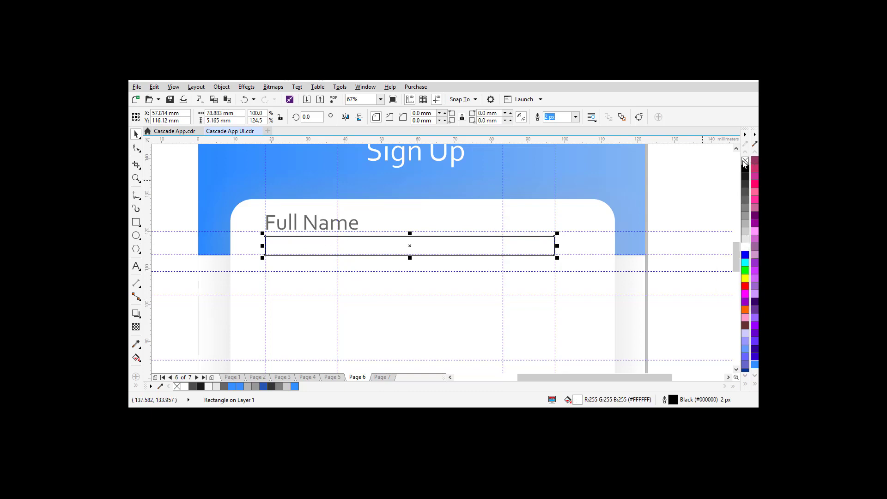
right_click(744, 160)
click(138, 315)
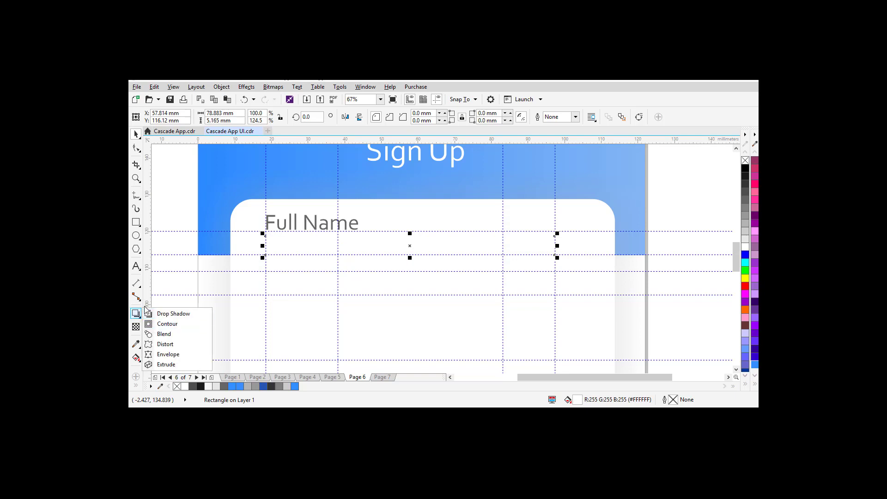
Step: Apply a preset drop shadow to the field with opacity 8 and feathering 18, centred behind it
click(136, 315)
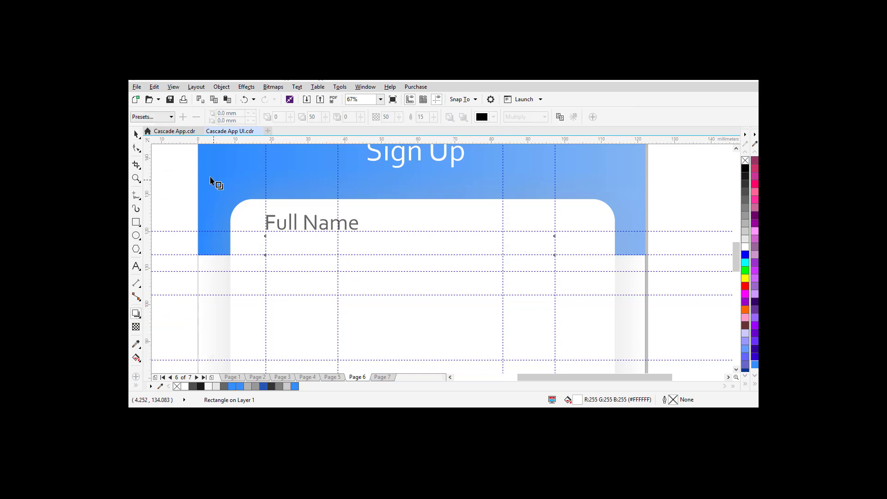
click(157, 116)
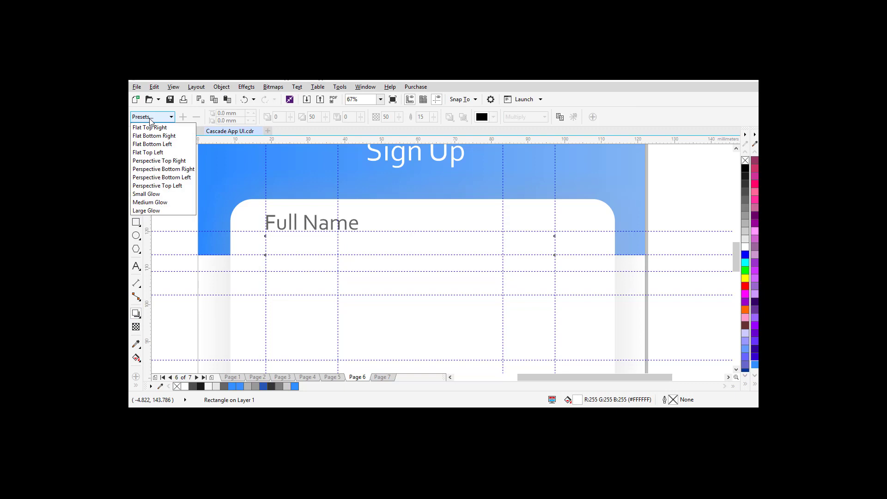
click(152, 153)
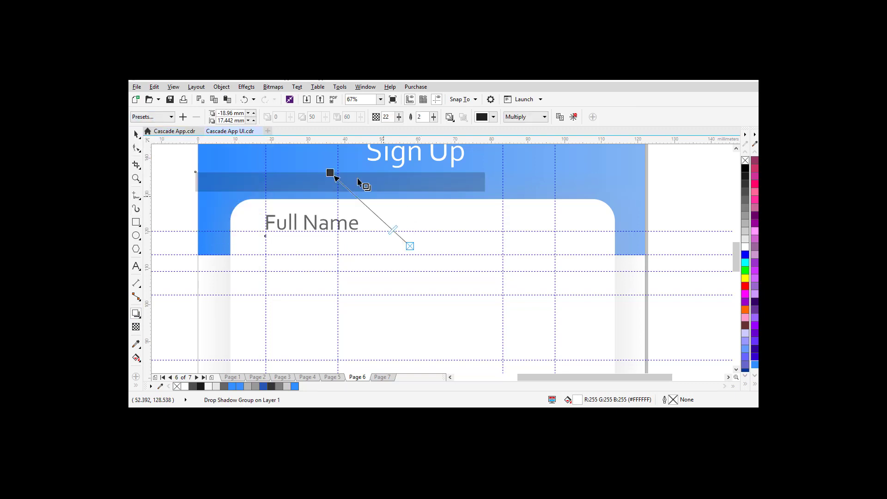
drag(333, 173, 410, 257)
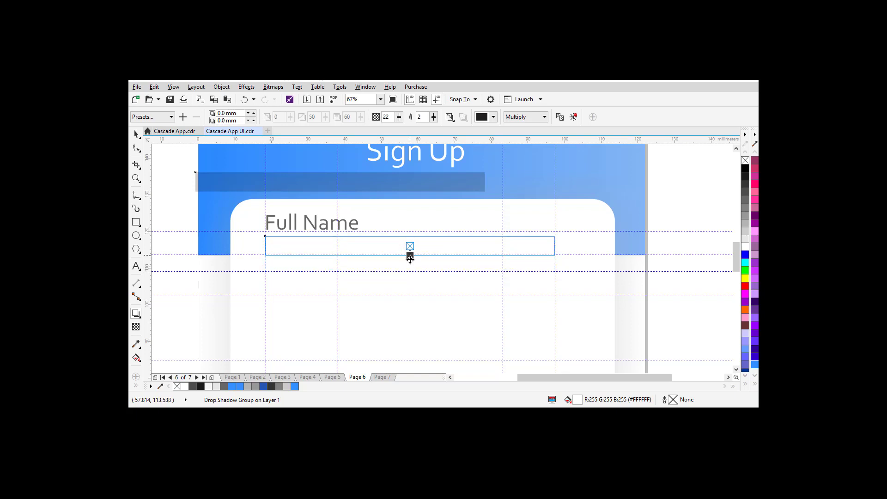
drag(410, 258, 409, 261)
drag(399, 118, 393, 118)
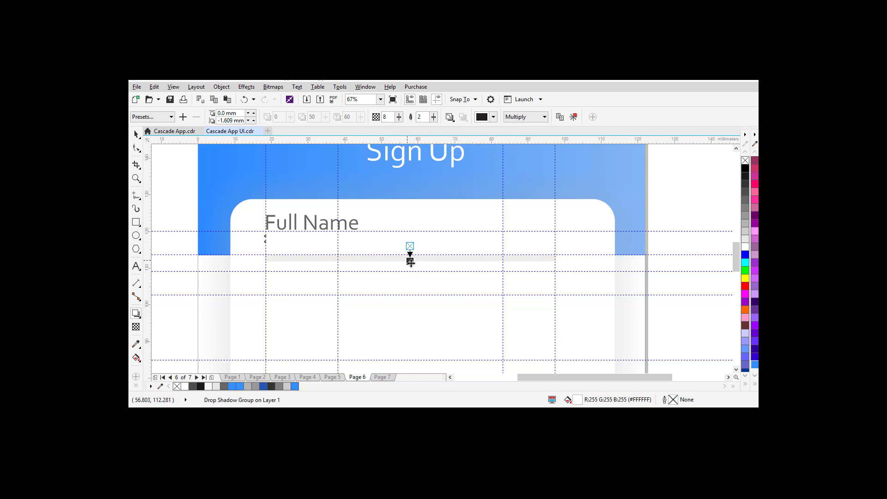
drag(434, 117, 437, 119)
drag(411, 263, 411, 259)
Step: Zoom in on the field, recast a short shadow straight down and darken it
key(z)
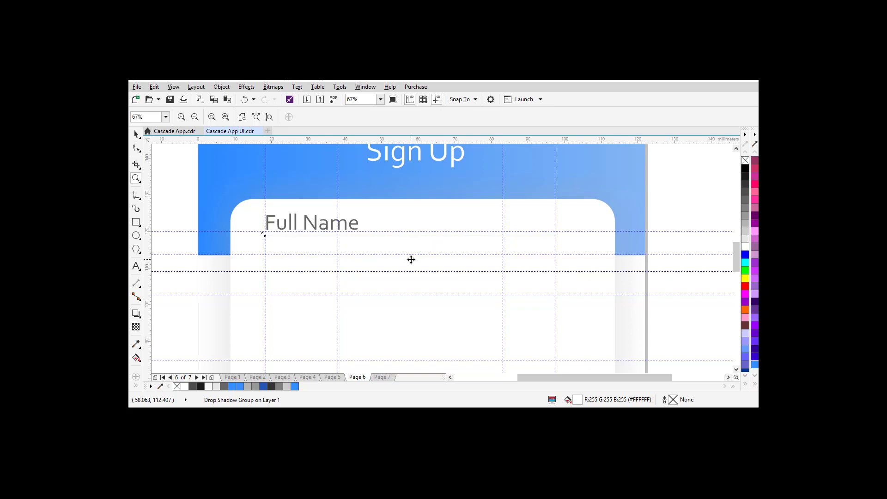
drag(386, 230, 463, 277)
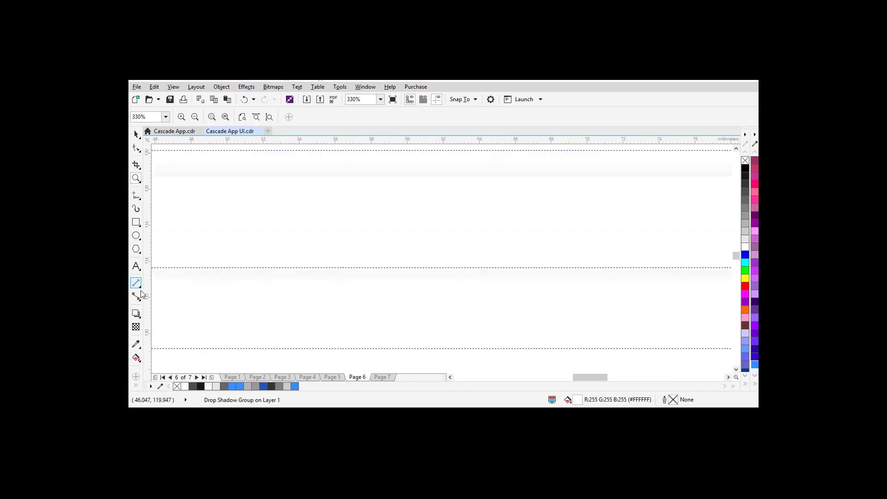
click(136, 313)
drag(372, 218, 368, 277)
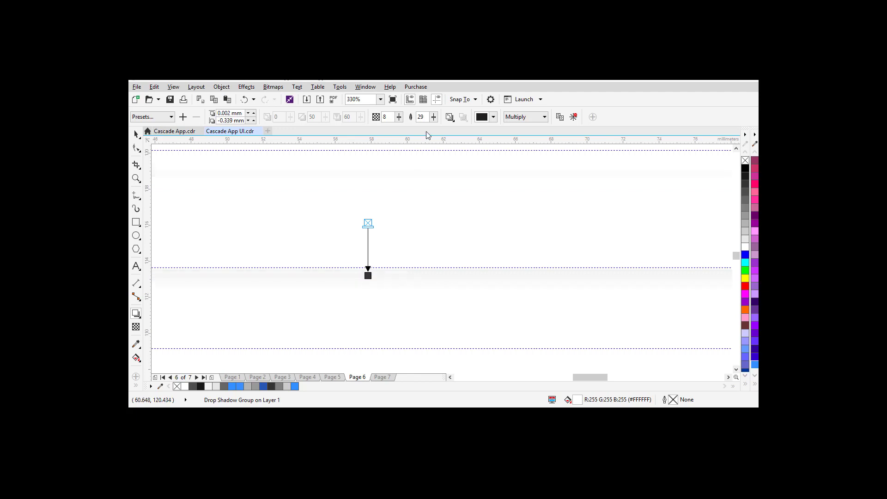
drag(398, 118, 397, 119)
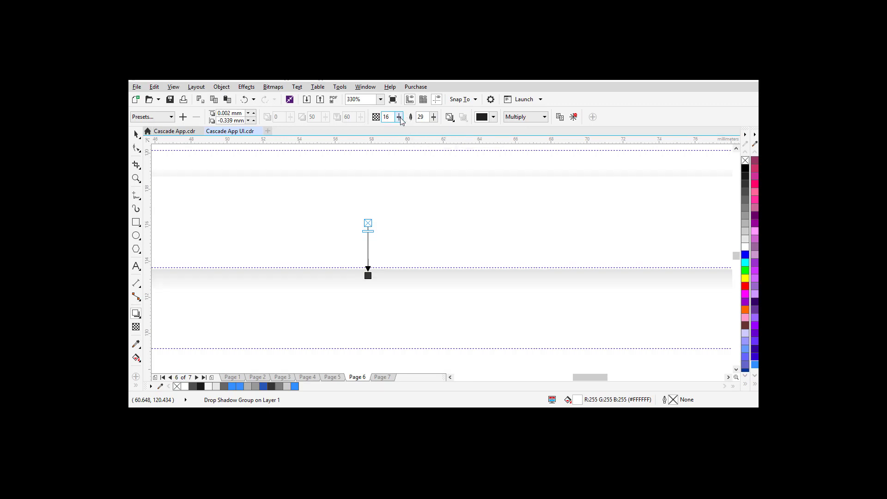
Step: Zoom out to the sign-up card and check it in Full Screen Preview
key(z)
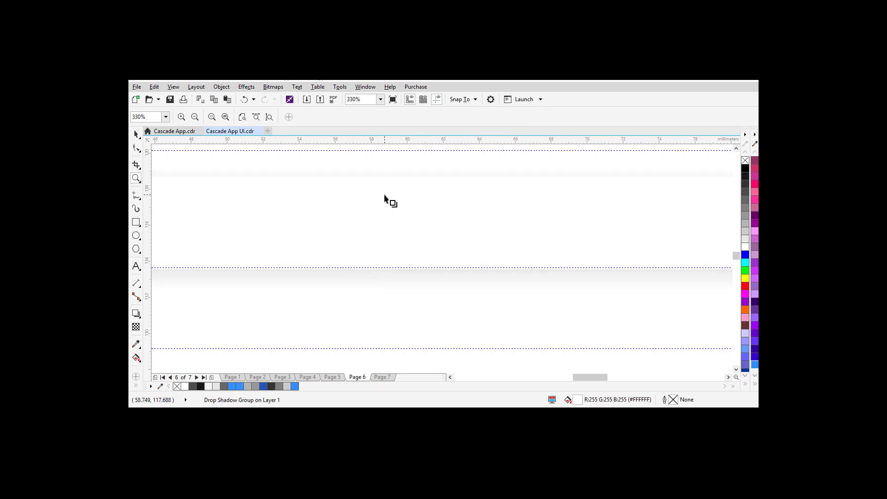
shift+click(387, 197)
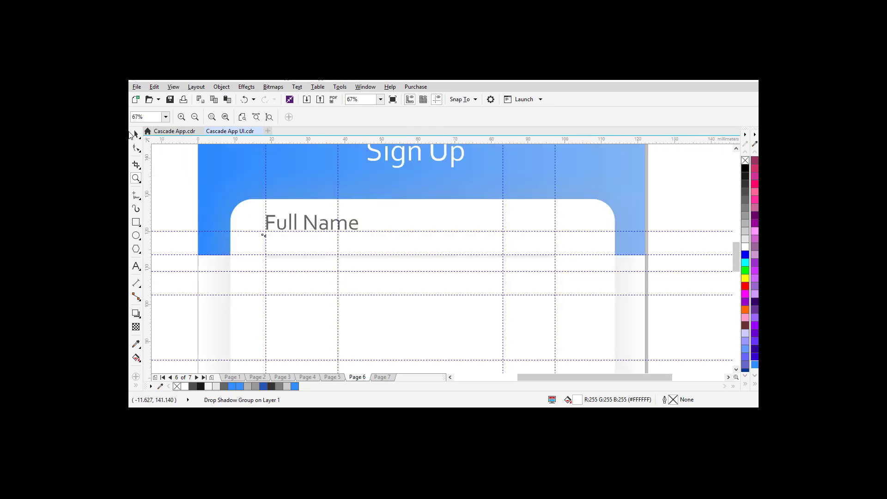
key(F9)
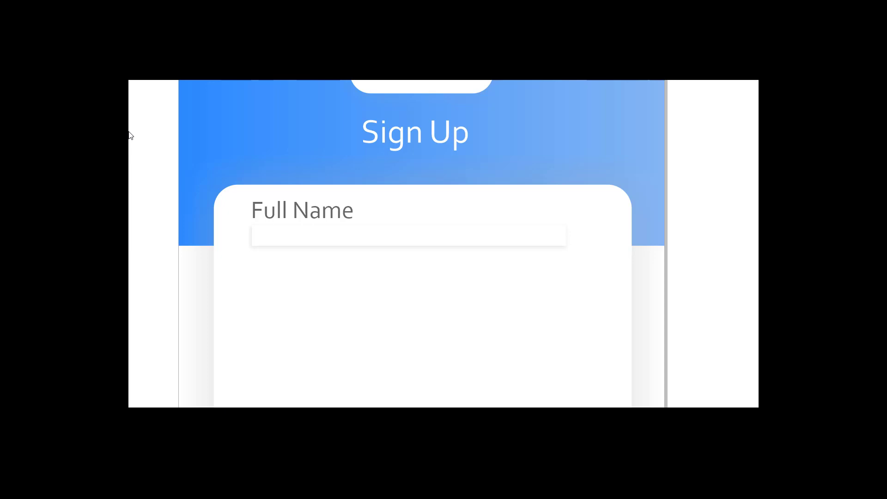
key(F9)
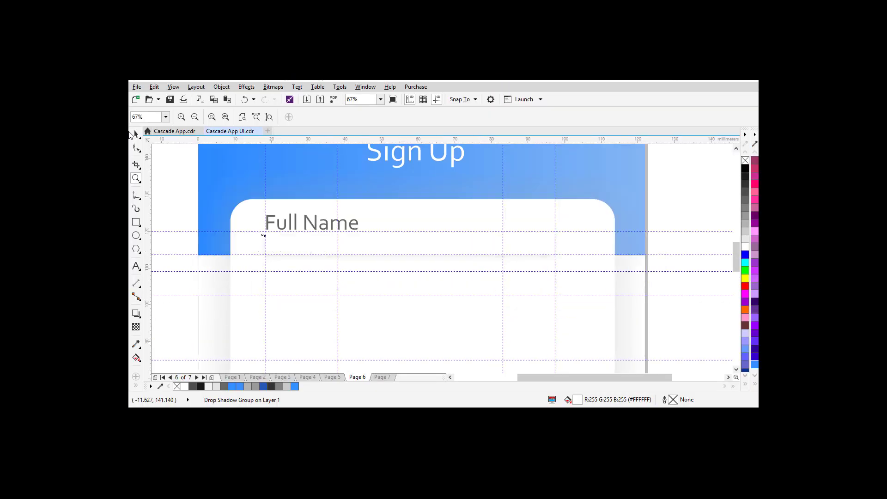
Step: Duplicate the Full Name label just below itself and retype the copy as a sample full name
click(136, 134)
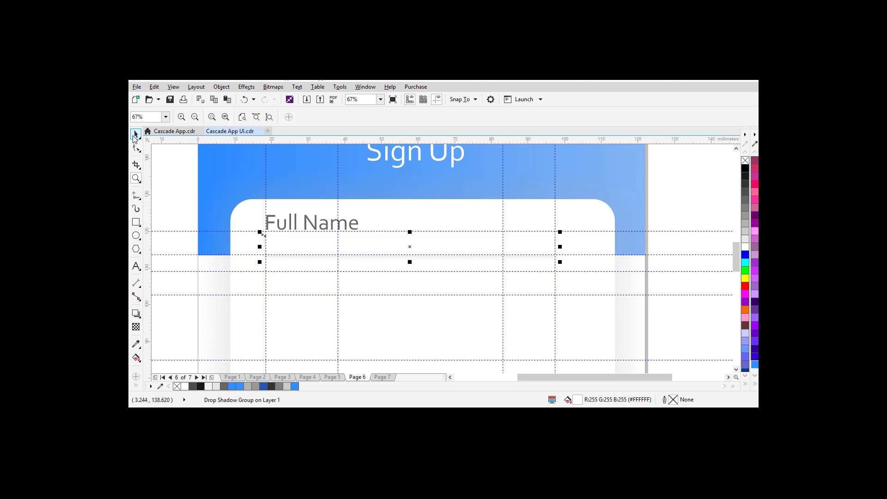
click(290, 227)
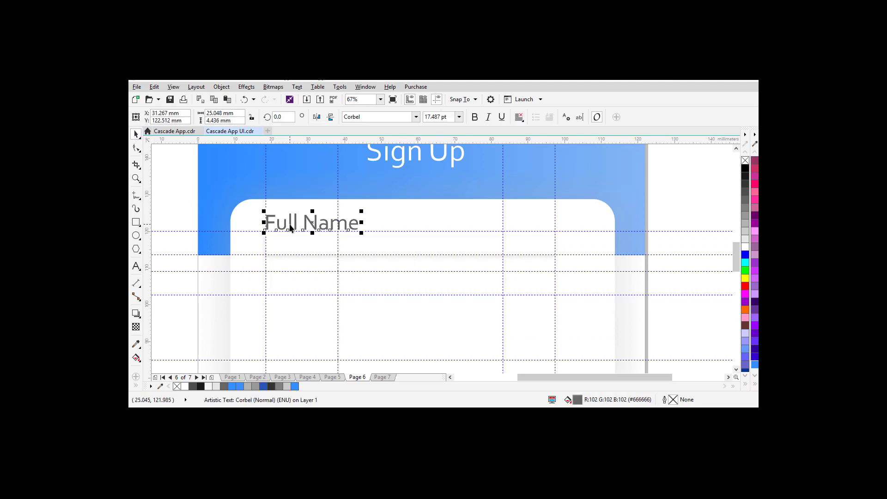
drag(313, 222, 318, 251)
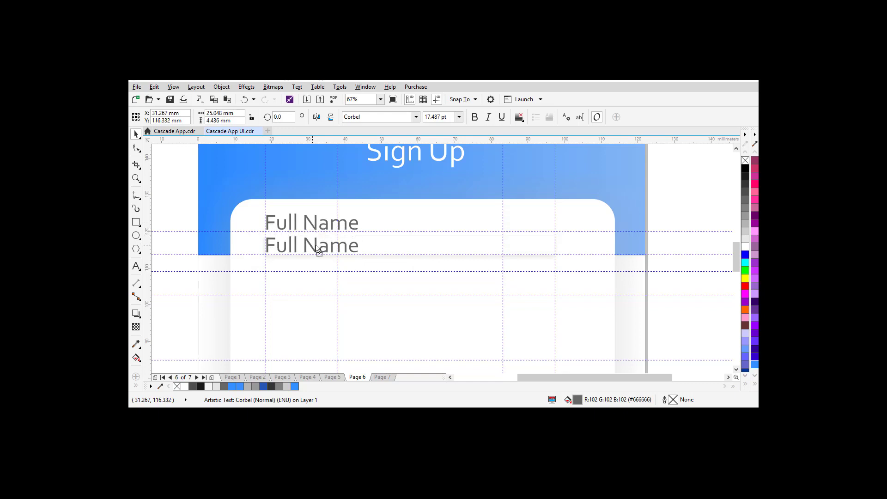
double_click(316, 245)
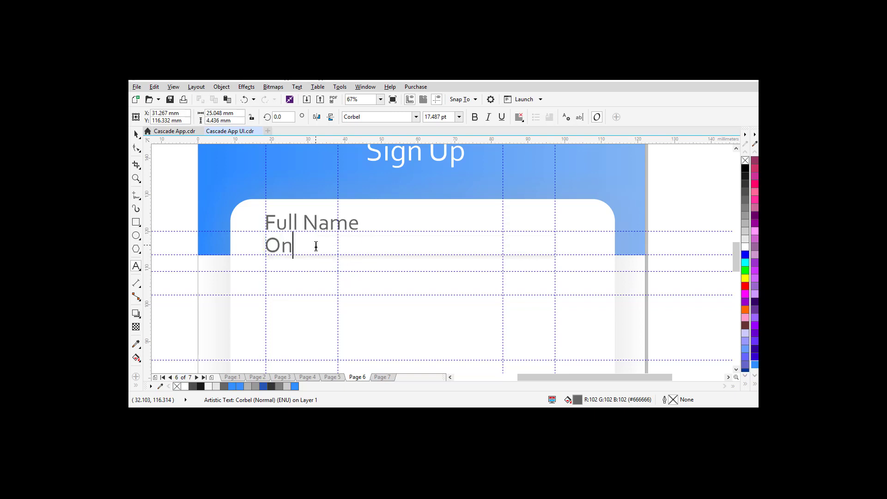
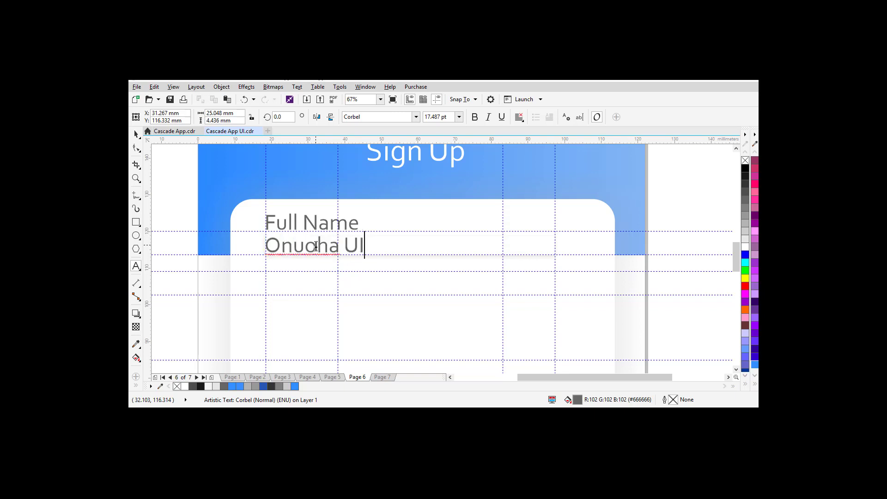
click(134, 134)
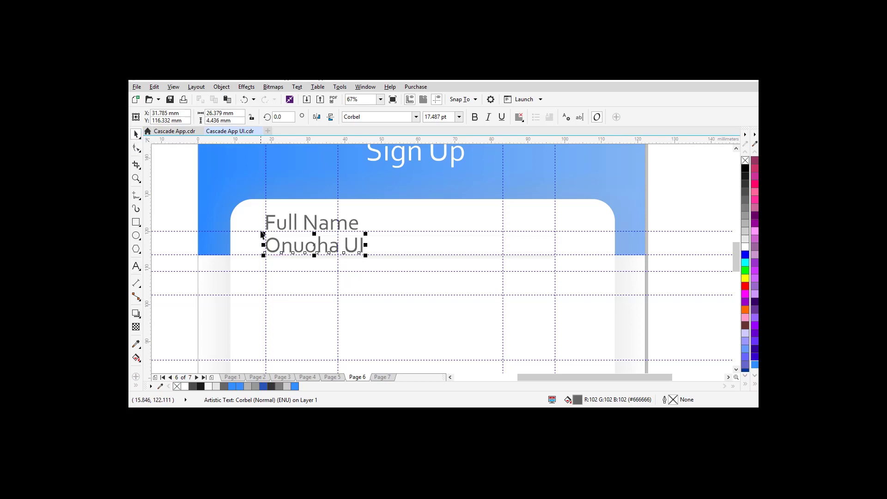
Step: Color the sample name 90% Black and the Full Name label 30% Black
click(746, 177)
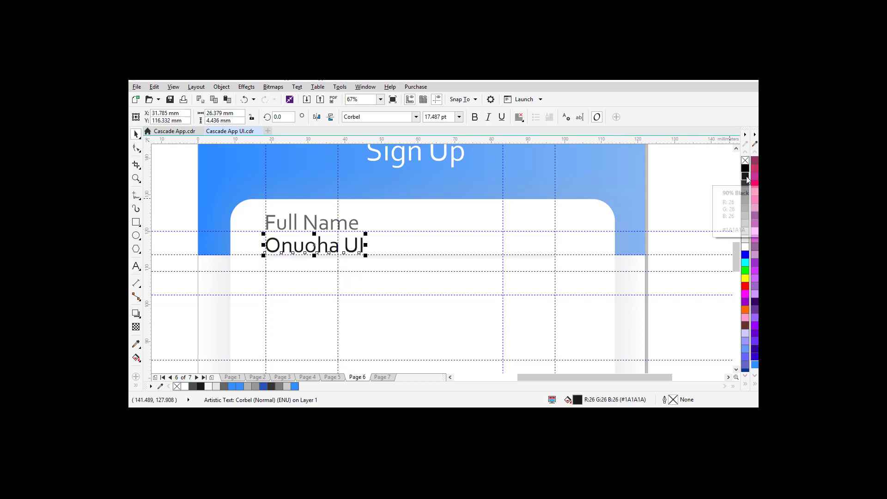
click(317, 226)
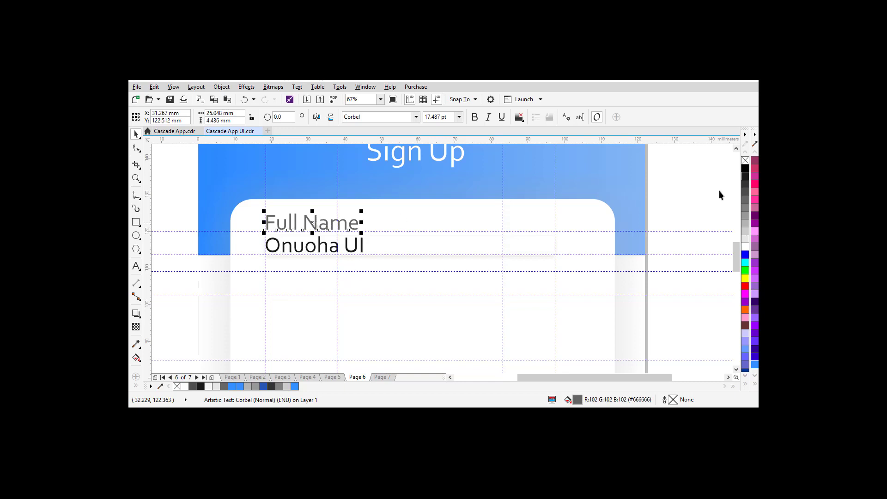
click(745, 211)
click(745, 223)
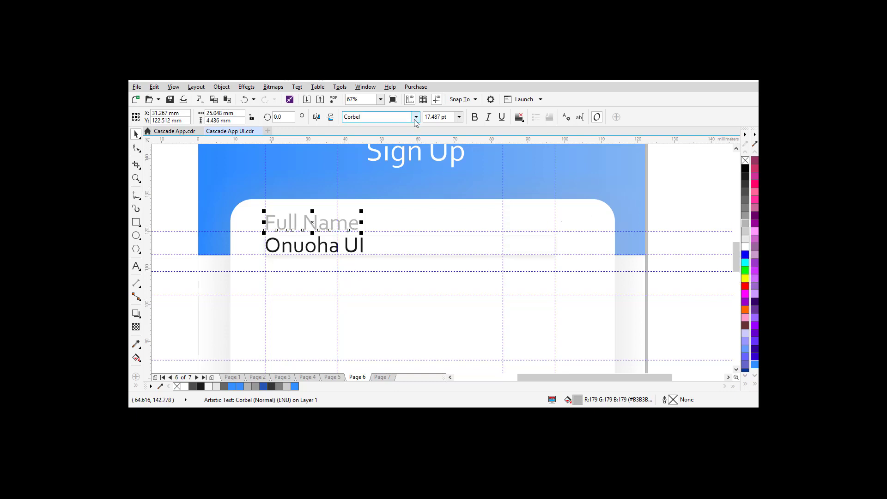
click(163, 200)
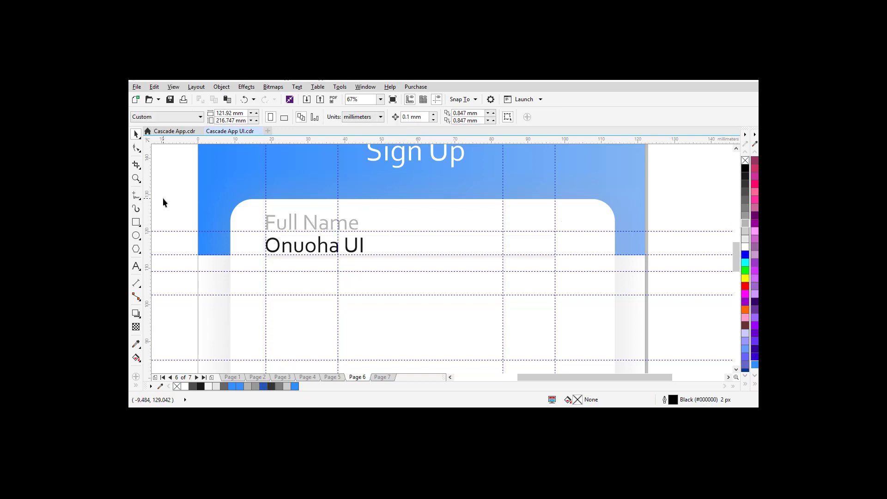
Step: Zoom to the whole page and check it in Full Screen Preview
key(shift+F4)
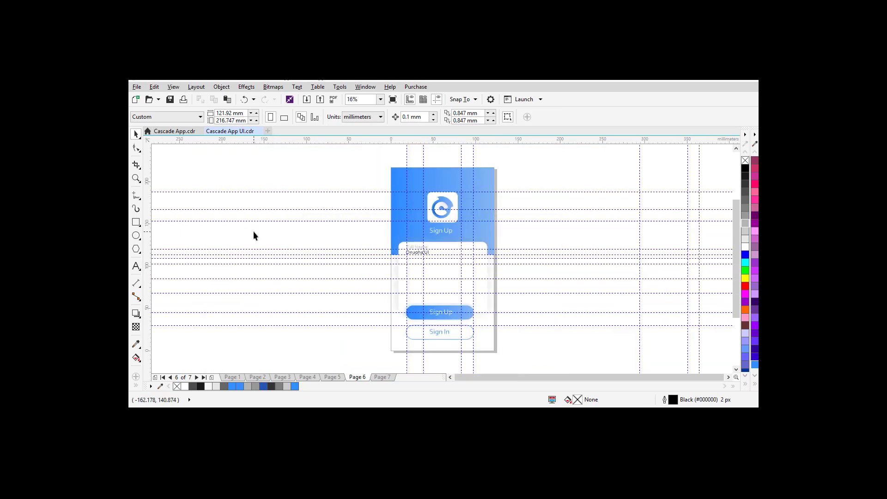
key(F9)
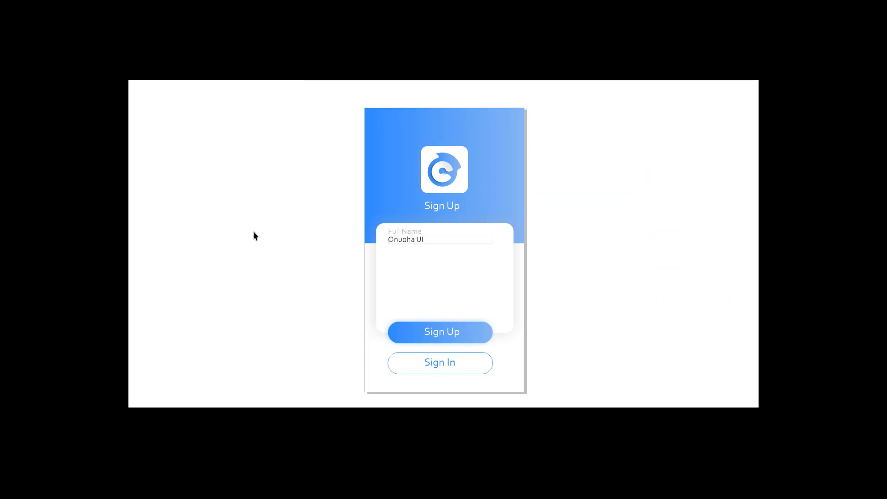
key(Escape)
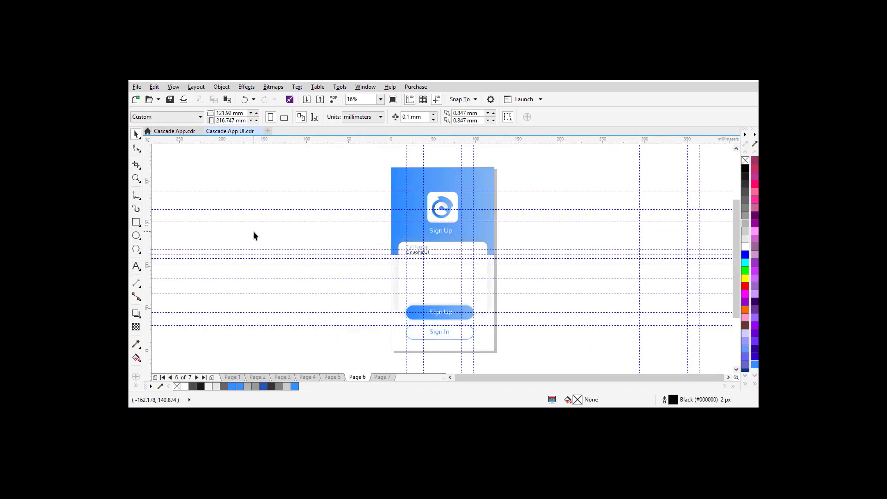
Step: Copy the Full Name field group down the card and shift the middle copy to even the spacing
key(z)
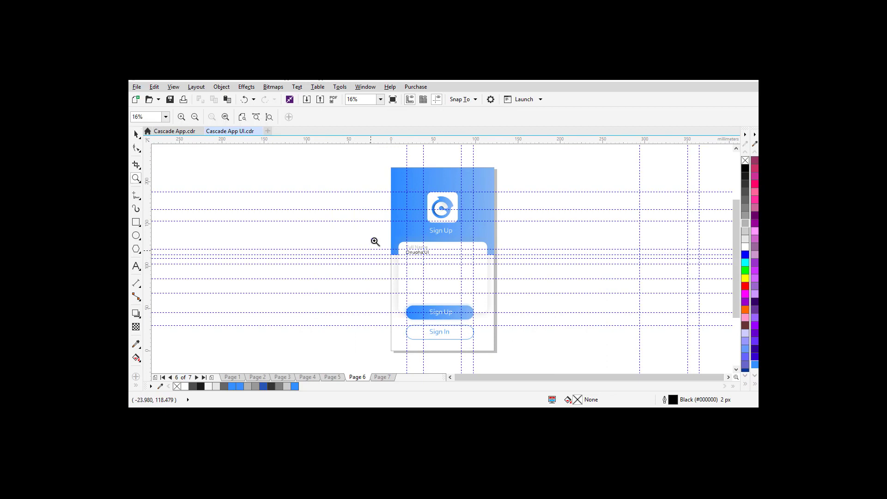
drag(384, 236, 506, 315)
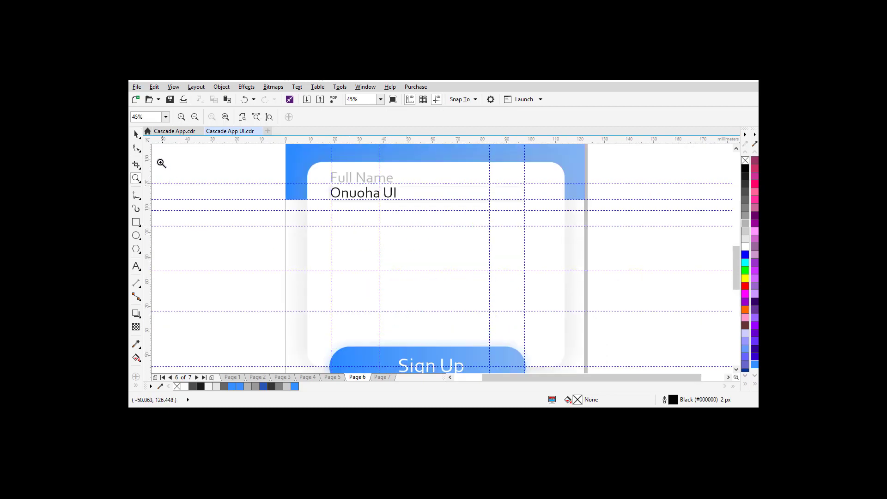
click(136, 134)
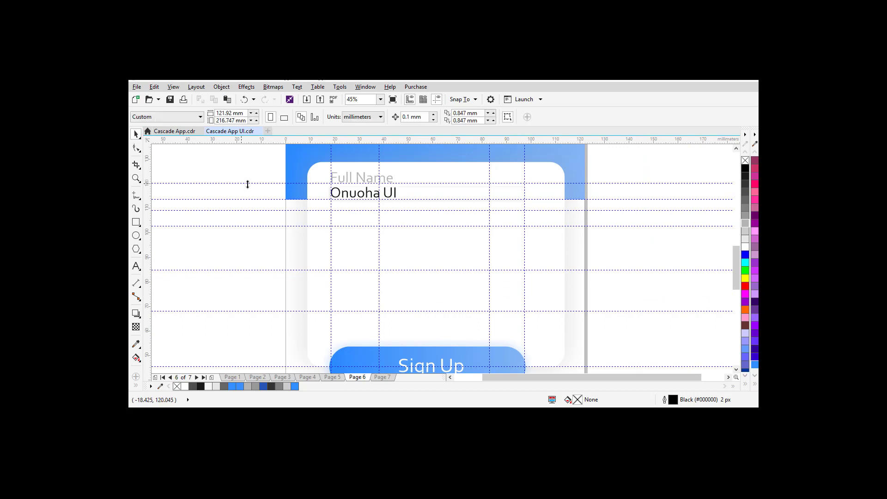
drag(270, 150, 549, 227)
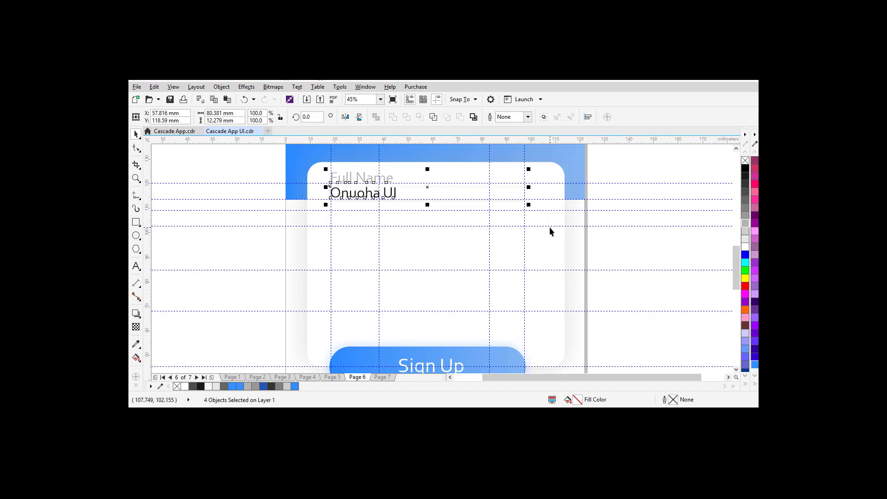
drag(428, 188, 427, 298)
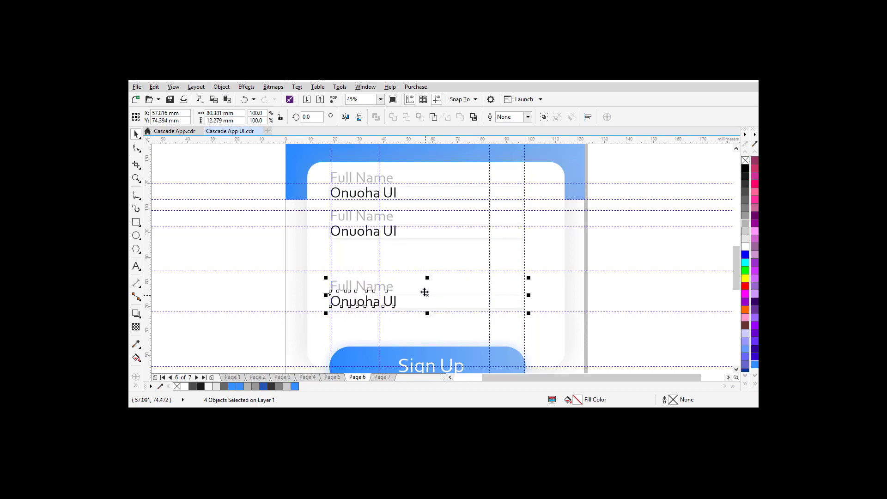
drag(266, 204, 559, 253)
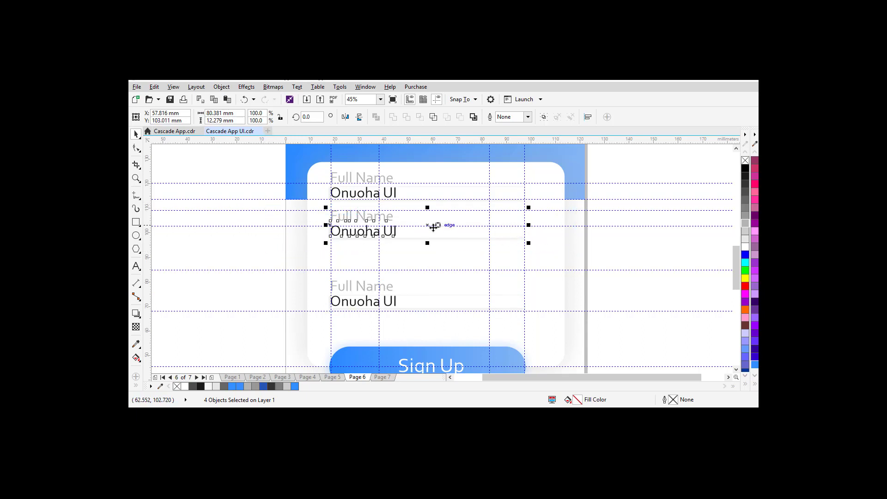
drag(425, 226, 427, 250)
key(F8)
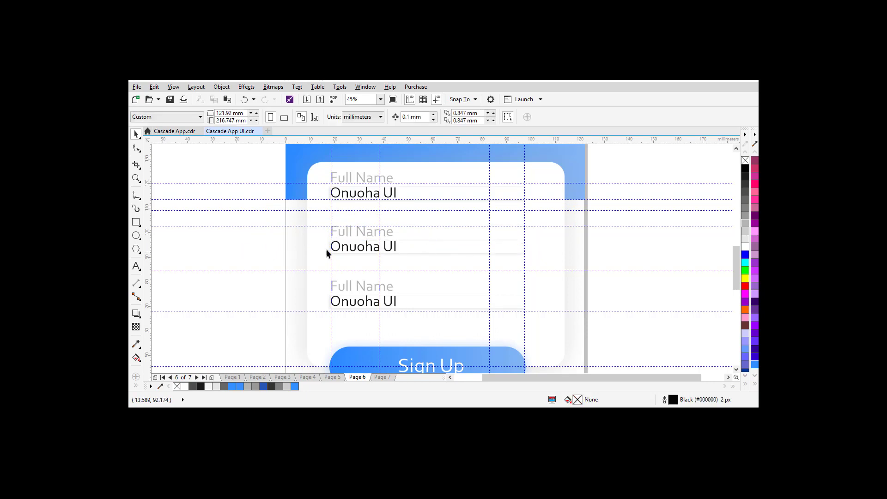
Step: Relabel the second field 'Email' and the third field 'Password'
click(345, 231)
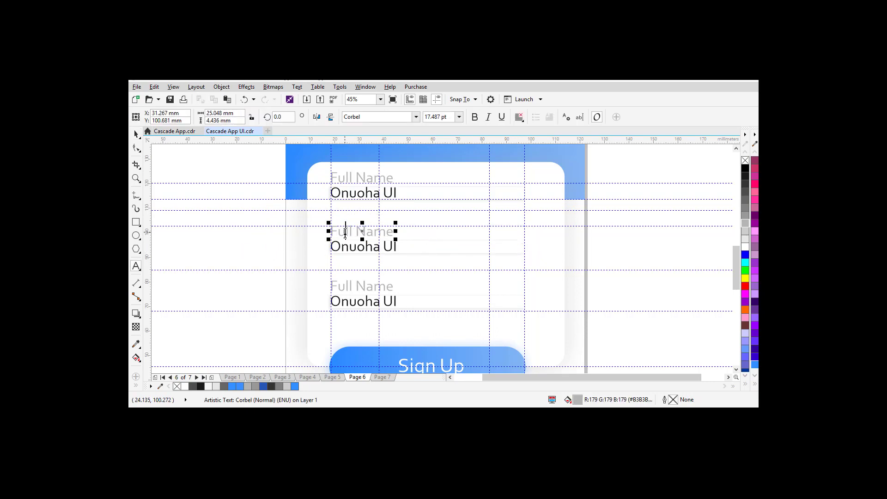
key(ctrl+a)
text(Email)
double_click(351, 287)
key(ctrl+a)
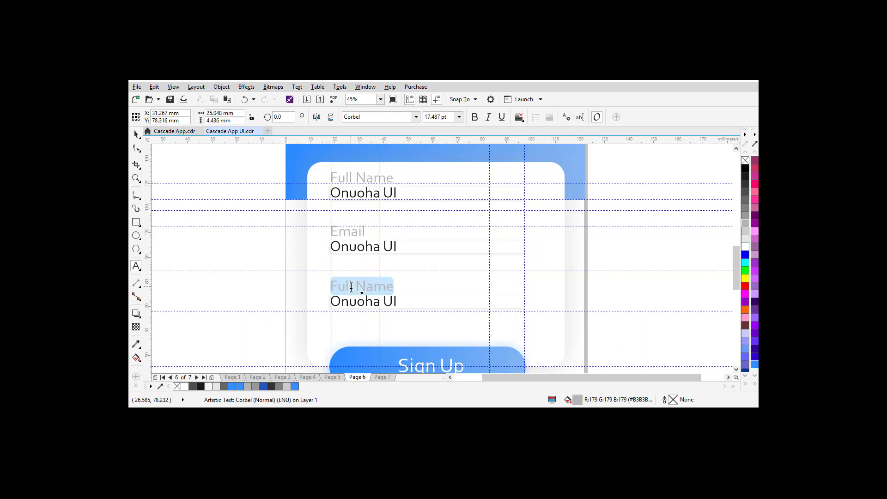
text(Password)
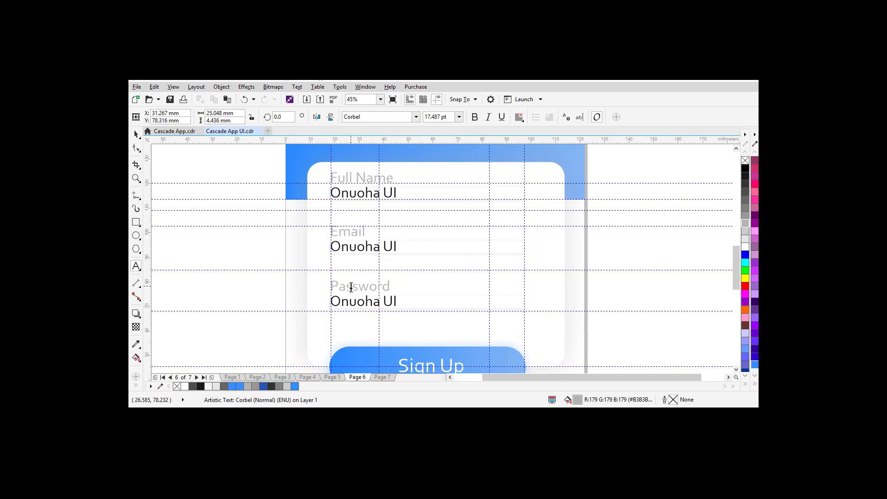
key(Escape)
Step: Replace the Email field's sample entry with a sample e-mail address
double_click(352, 247)
key(ctrl+a)
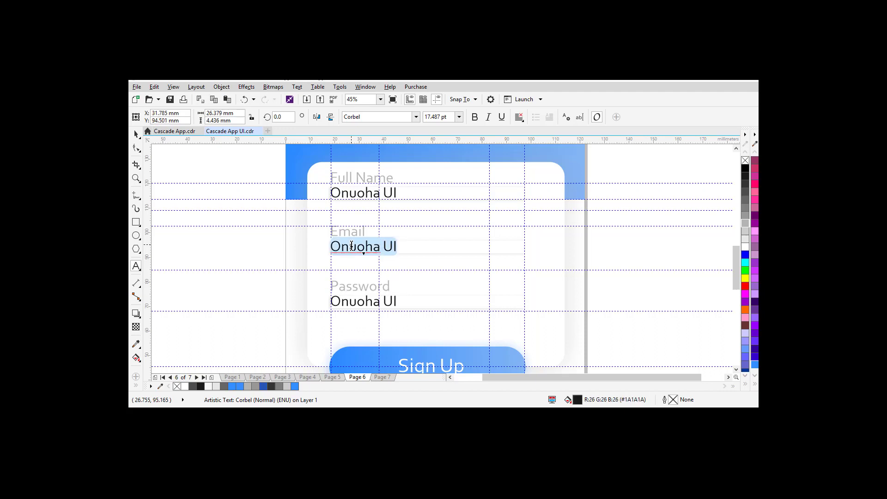
text(myname@mail.com)
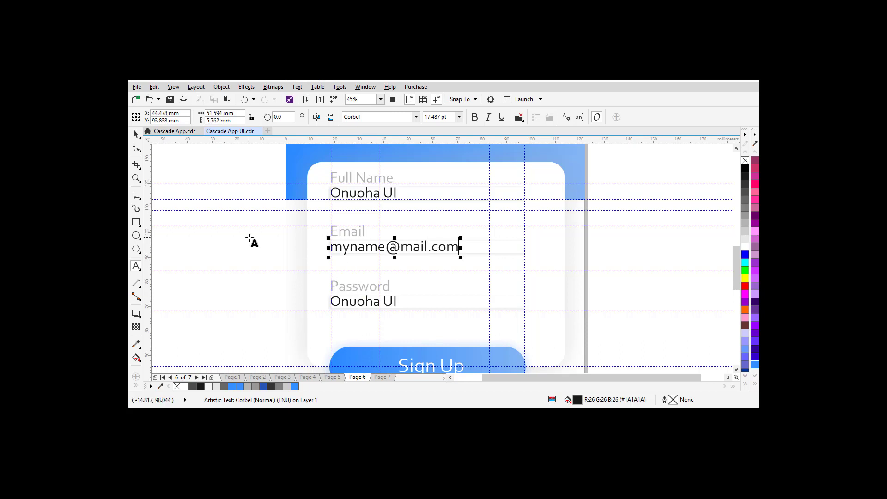
click(136, 134)
Step: Draw a small 90% Black circle with no outline beside the card and cut it
click(137, 235)
drag(179, 249, 189, 260)
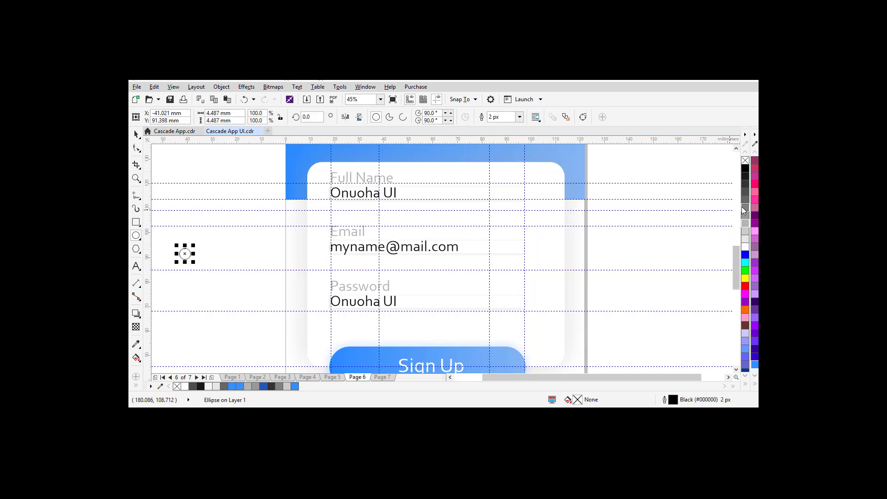
click(745, 176)
right_click(743, 161)
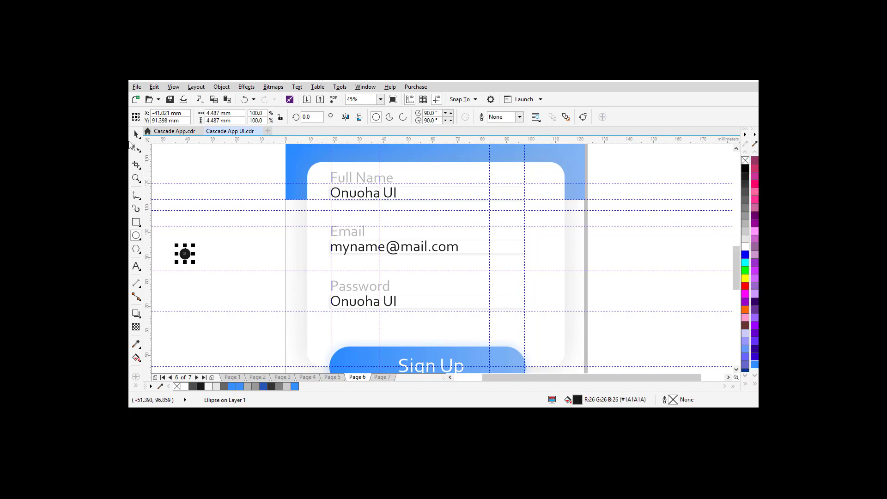
click(136, 134)
key(Delete)
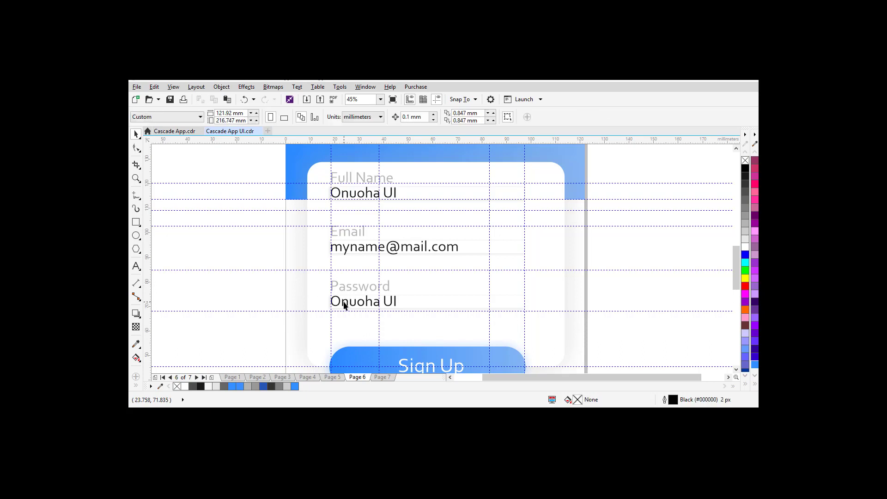
Step: Replace the Password field's sample text with a row of pasted dark dots
click(344, 303)
double_click(344, 303)
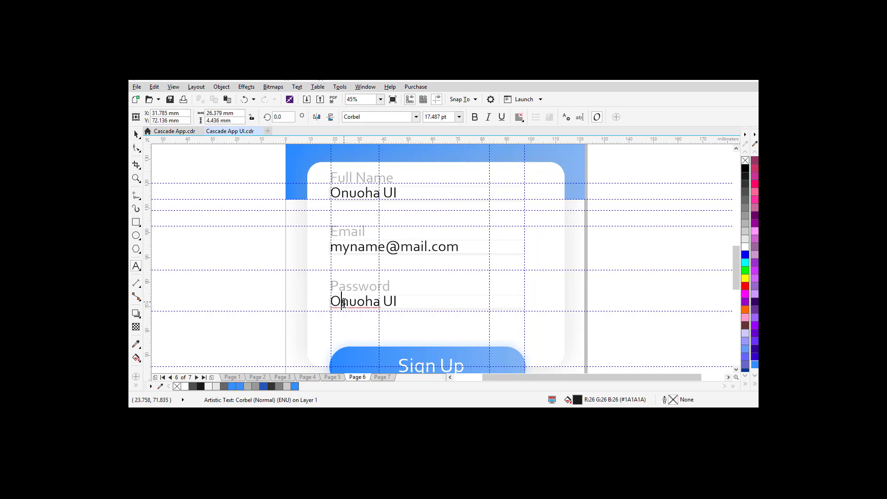
key(ctrl+a)
key(ctrl+v)
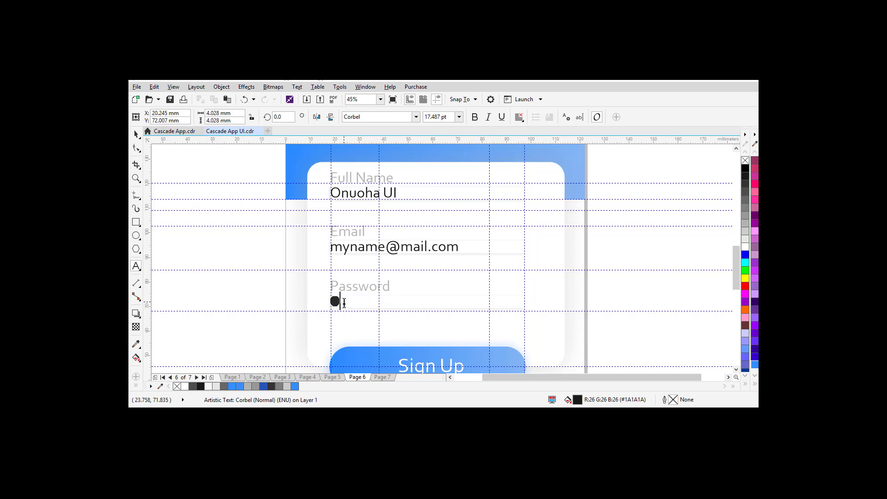
key(ctrl+v)
key(ctrl+v)
key(ctrl+v)
key(ctrl+v)
key(ctrl+v)
key(ctrl+v)
key(ctrl+v)
key(ctrl+v)
key(ctrl+v)
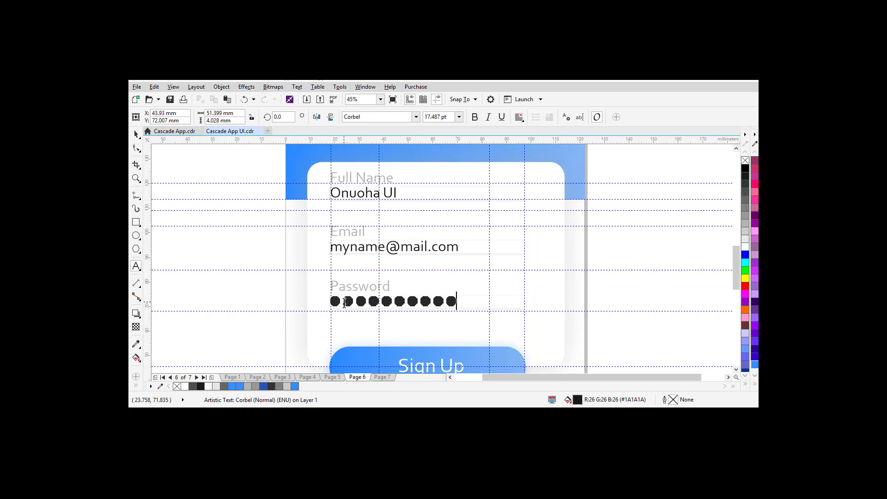
key(ctrl+space)
Step: Zoom out to the whole page and check it in Full Screen Preview
key(z)
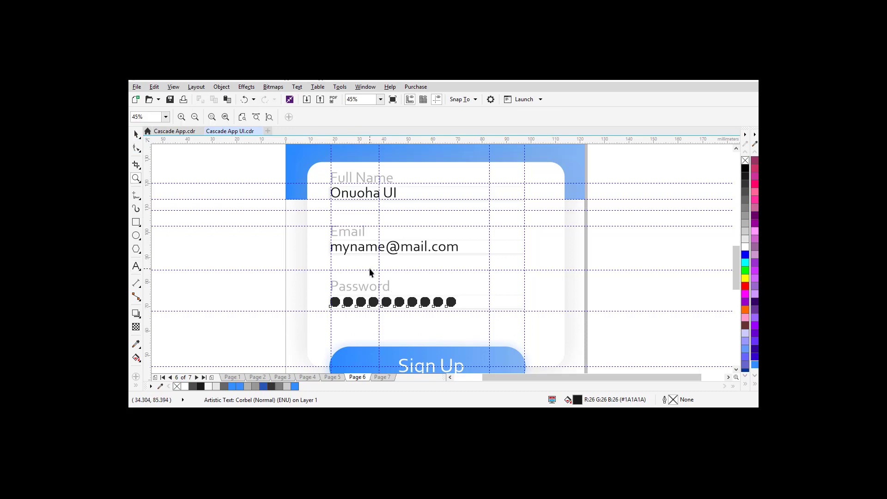
shift+click(384, 266)
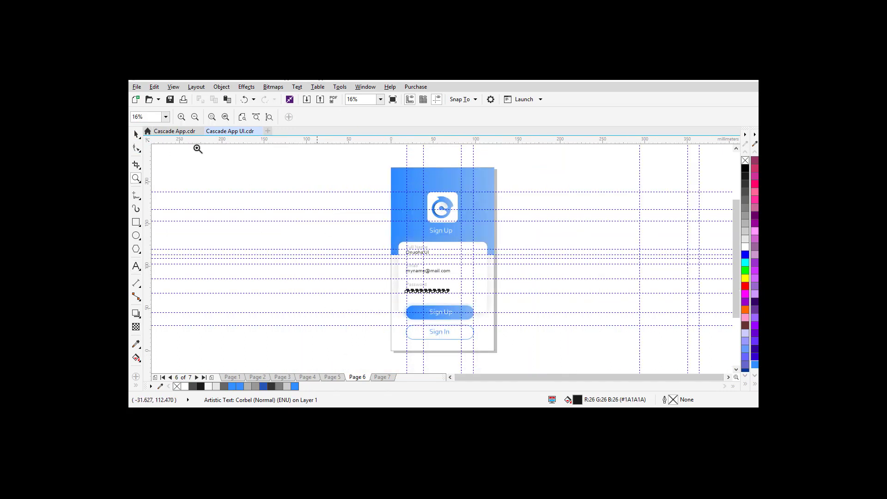
click(136, 134)
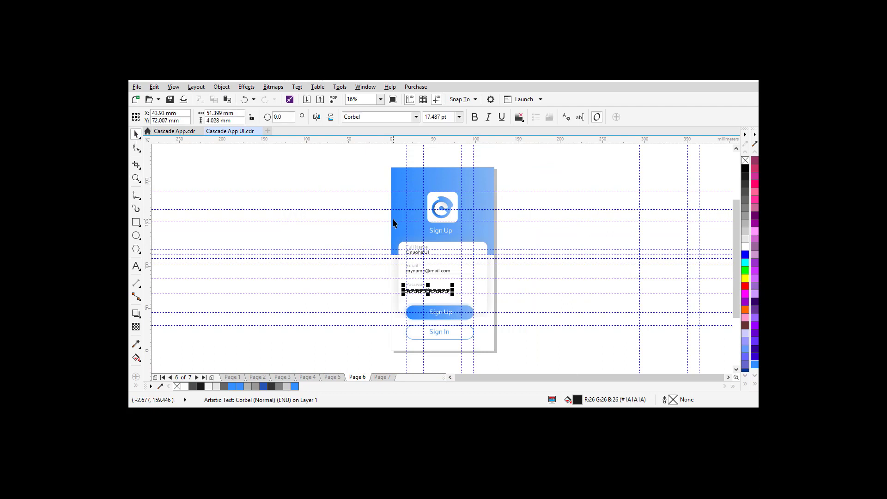
key(F9)
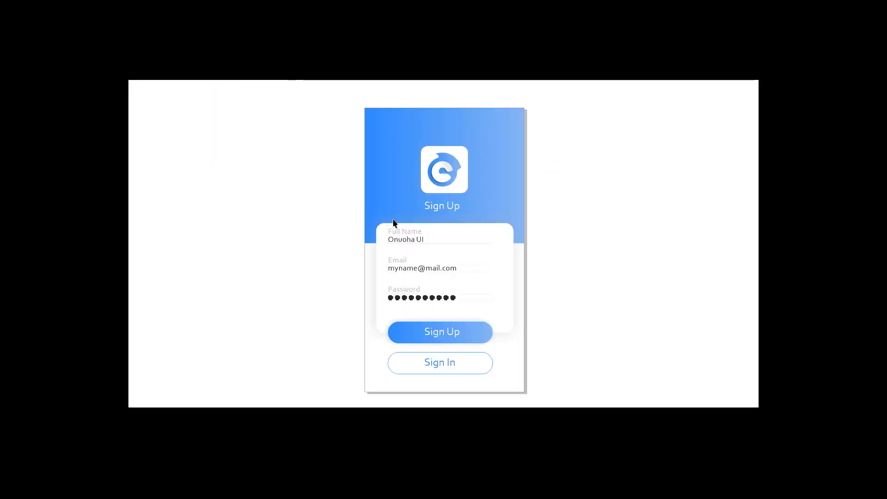
key(F9)
Step: Nudge the three form fields down one step and preview the page again
drag(368, 234, 492, 301)
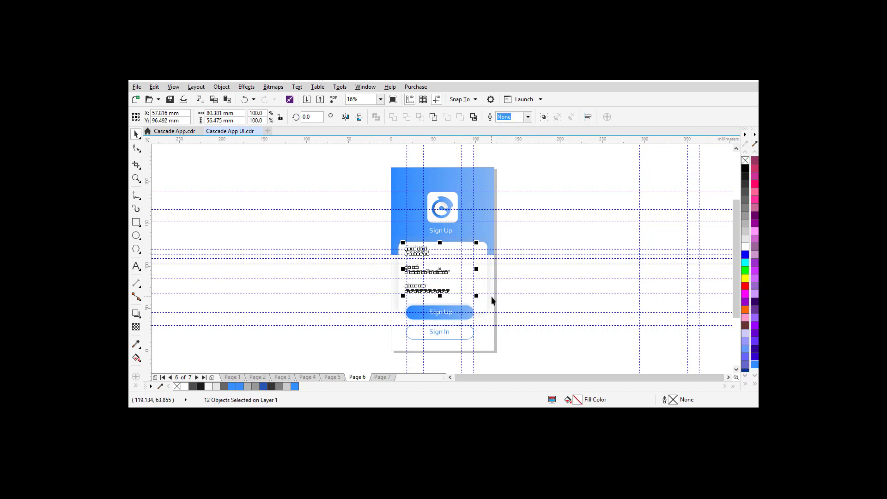
key(Down)
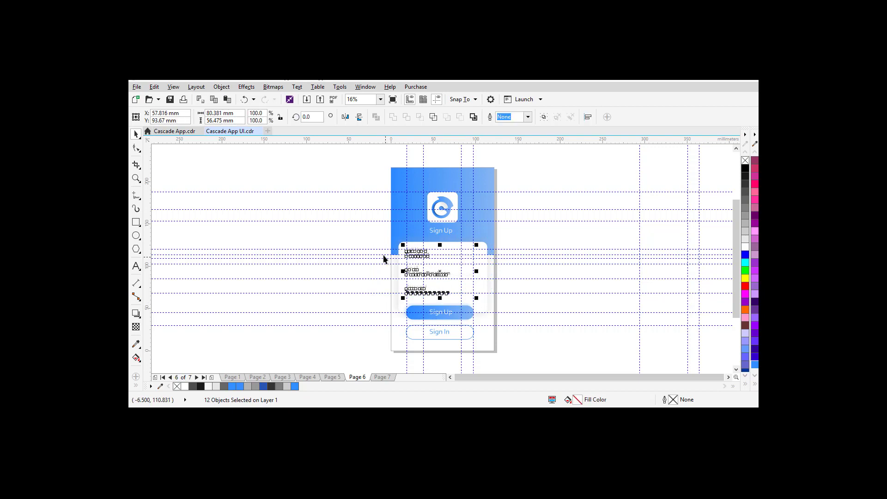
click(361, 234)
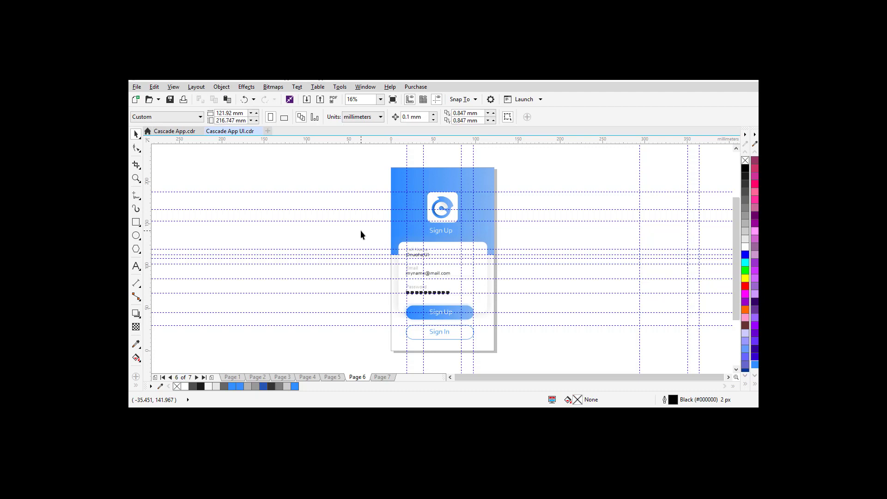
key(F9)
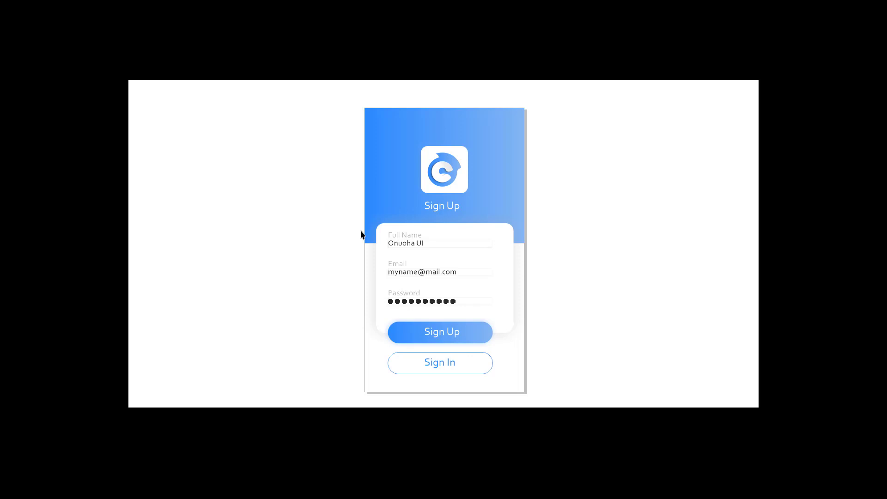
key(F9)
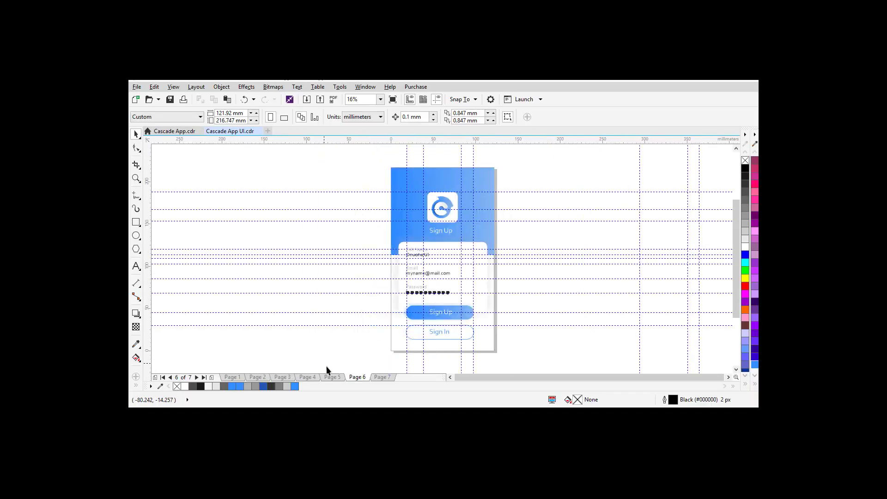
Step: Sample the Facebook button's dark blue on Page 5 into the palette
click(331, 376)
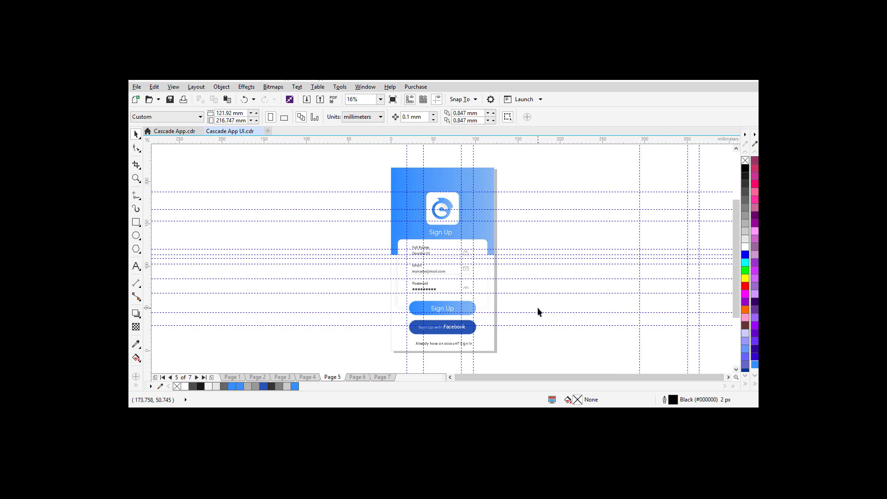
click(755, 144)
click(473, 328)
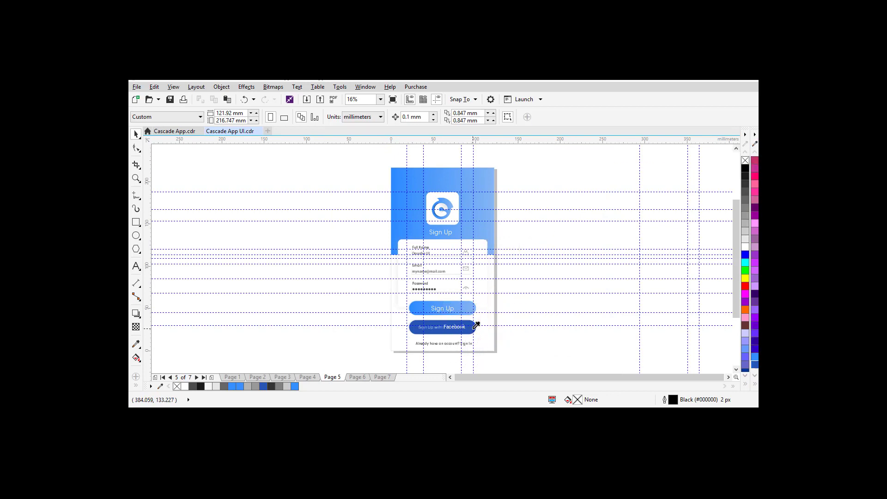
click(357, 377)
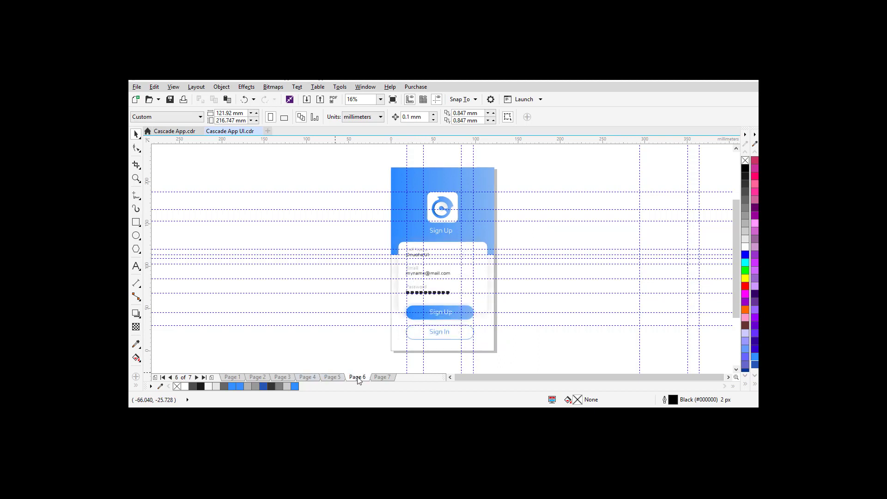
Step: Remove the outline from the Sign In button rectangle on Page 6
click(464, 331)
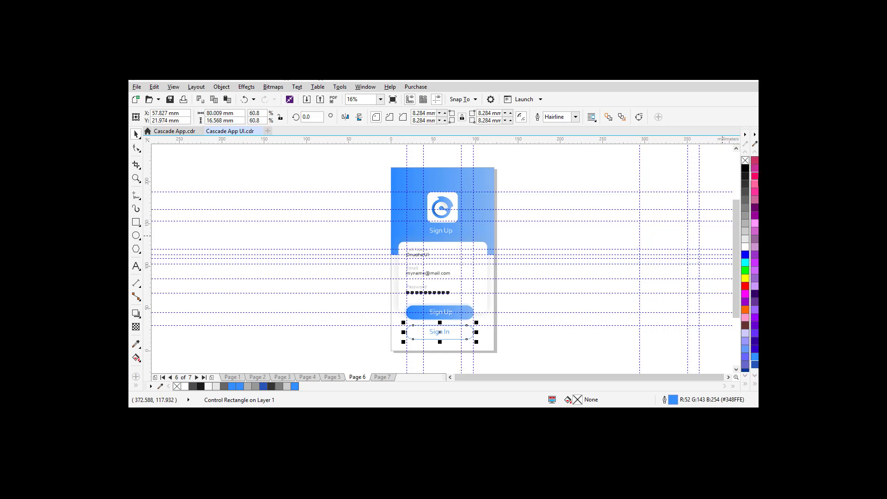
right_click(745, 160)
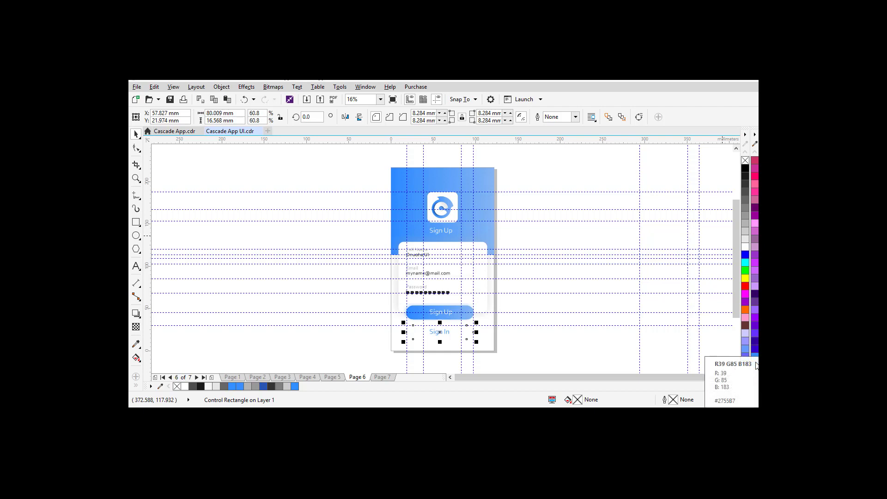
click(448, 347)
click(469, 337)
click(691, 346)
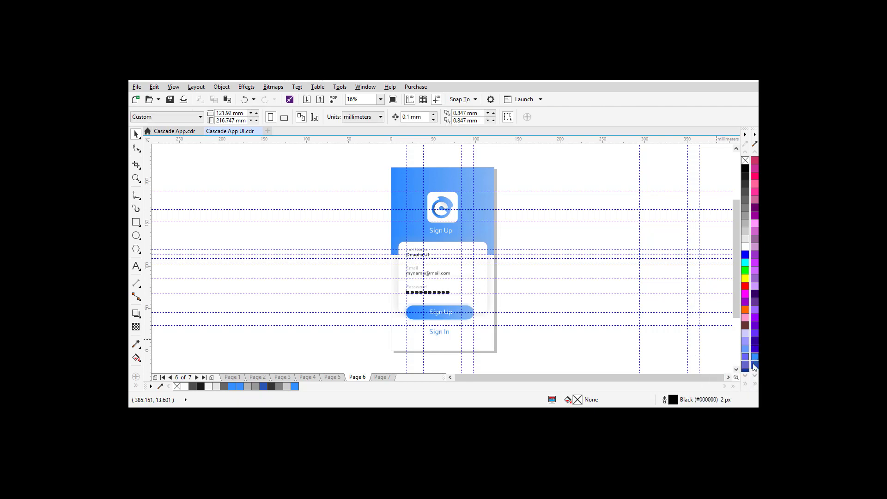
Step: Fill the Sign In button with dark blue #2755B7, undoing an accidental fill on Sign Up
click(450, 316)
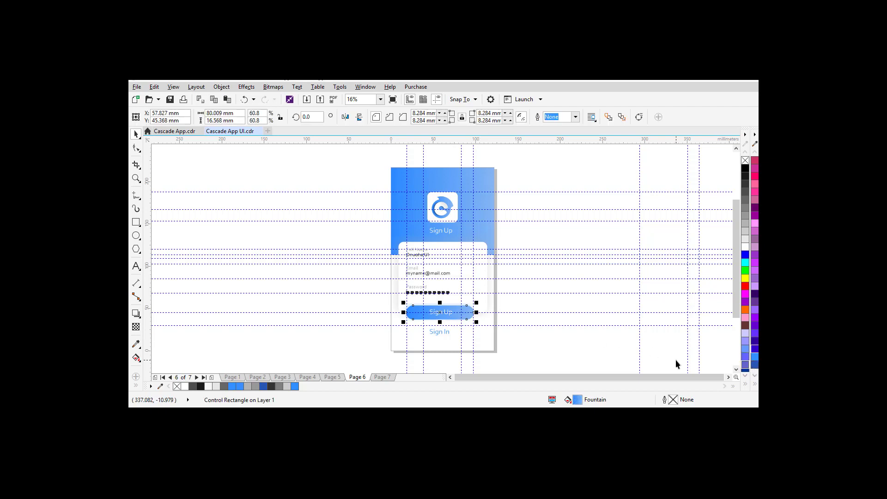
click(755, 368)
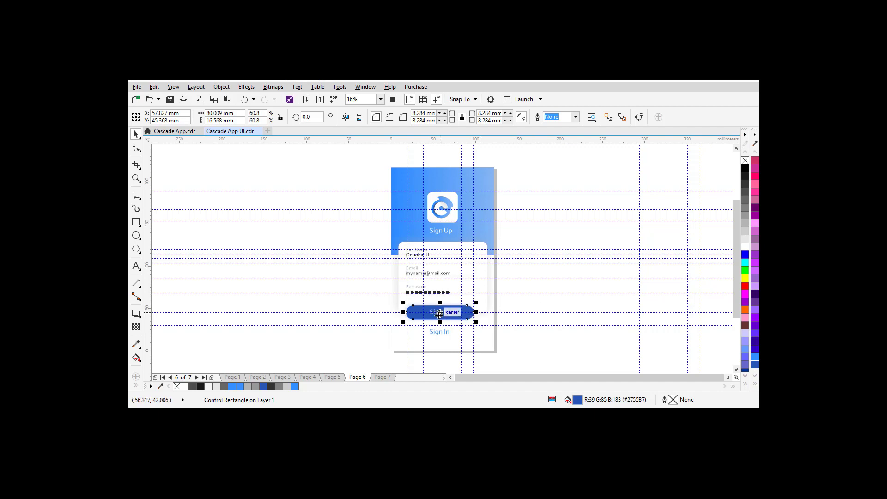
key(ctrl+z)
click(455, 337)
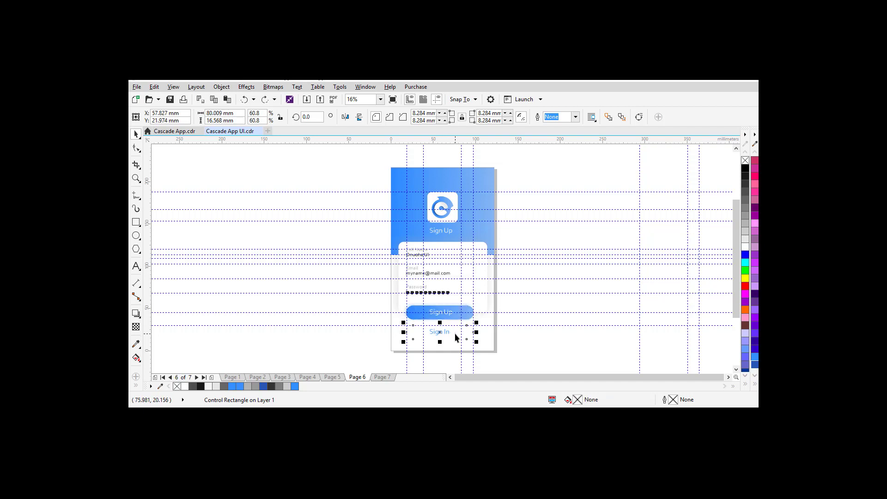
click(754, 365)
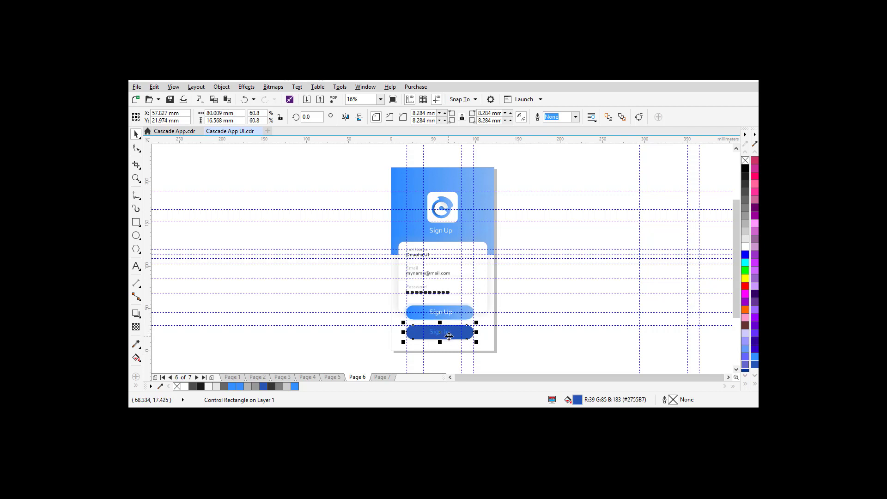
click(512, 353)
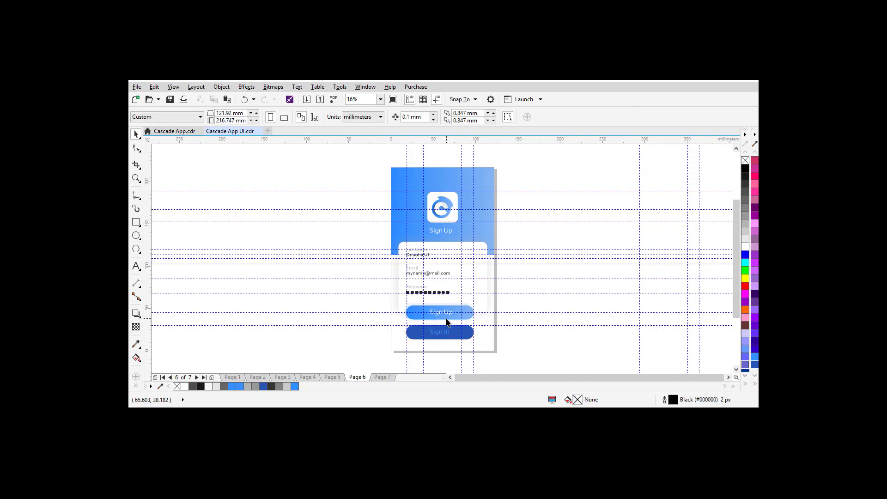
click(437, 336)
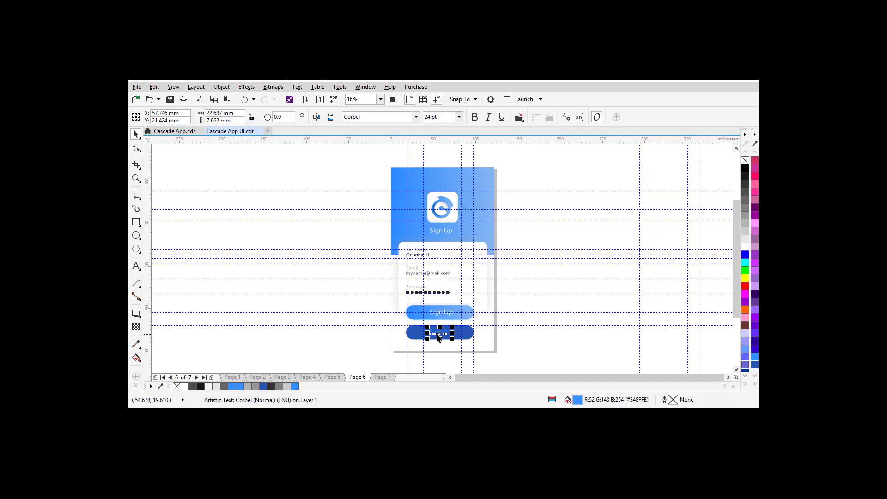
double_click(438, 336)
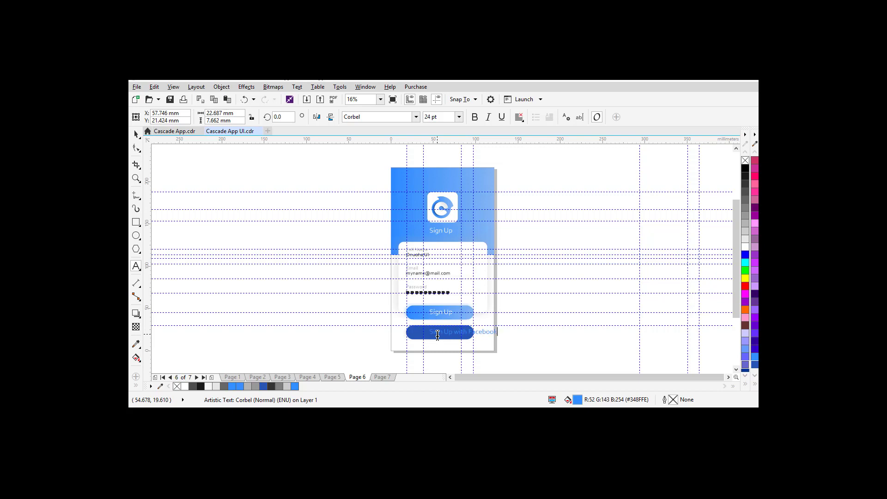
Step: Make 'Facebook' bold and set 'Sign Up with' to 18 pt
key(shift+Left)
key(shift+Left)
key(shift+Left)
key(shift+Left)
key(shift+Left)
key(ctrl+b)
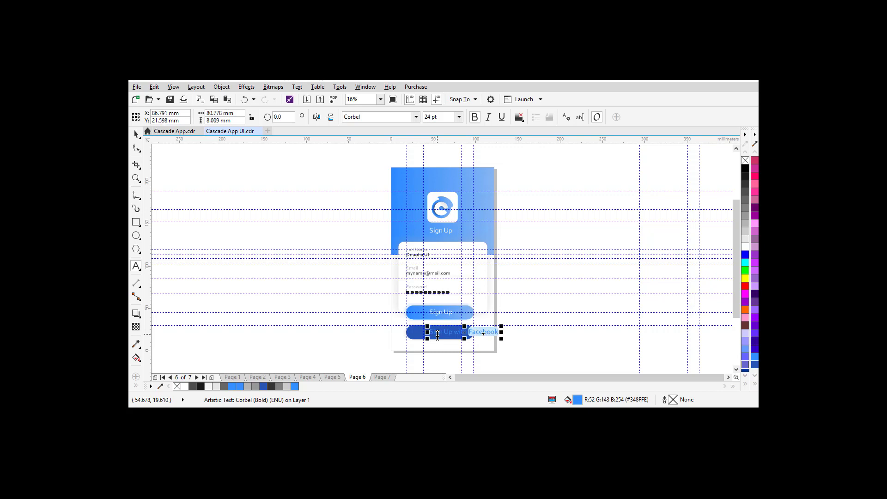
key(Left)
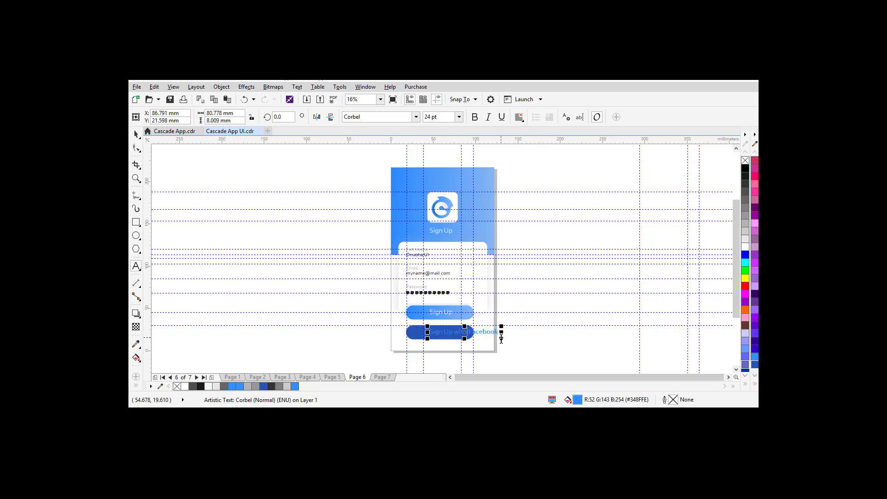
key(Left)
key(ctrl+shift+Left)
key(ctrl+shift+Left)
key(ctrl+shift+Left)
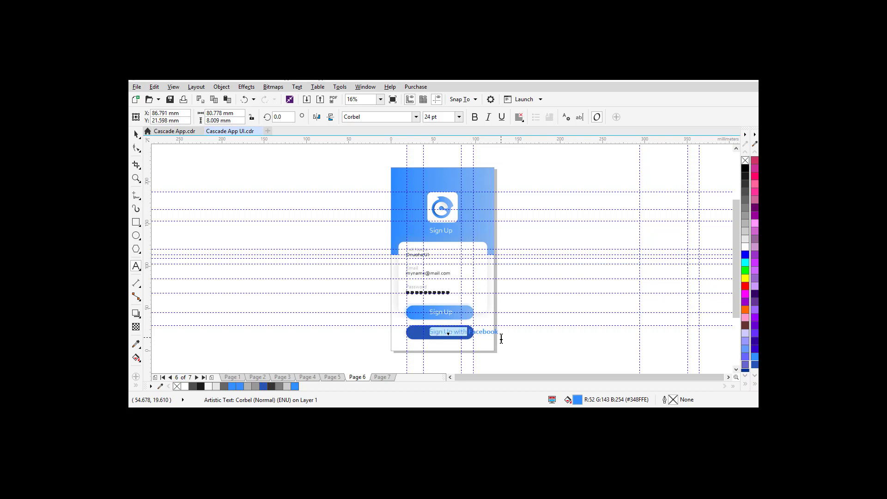
click(459, 117)
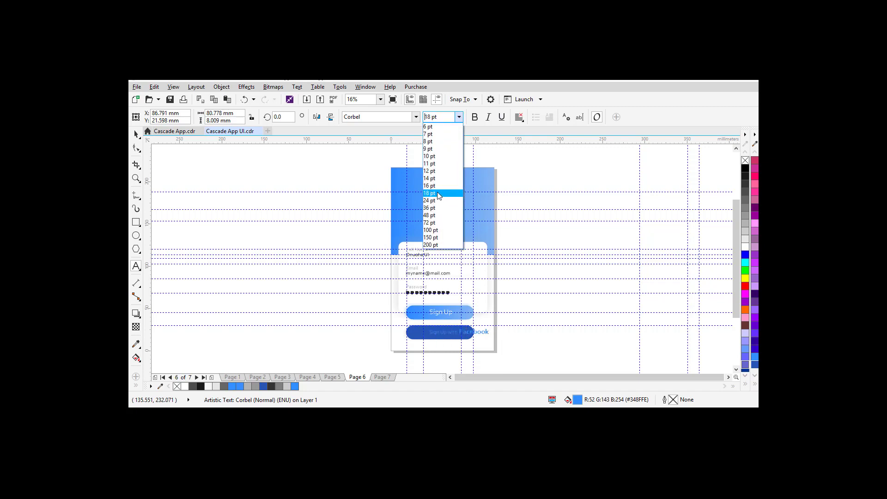
click(438, 193)
Step: Turn the button text white and centre it on the dark blue button
click(136, 135)
click(138, 139)
click(138, 138)
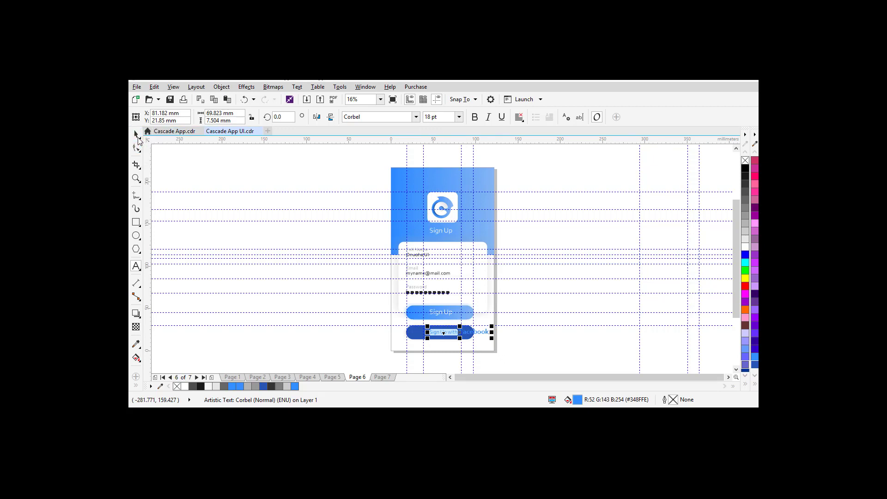
click(138, 140)
click(135, 135)
click(745, 246)
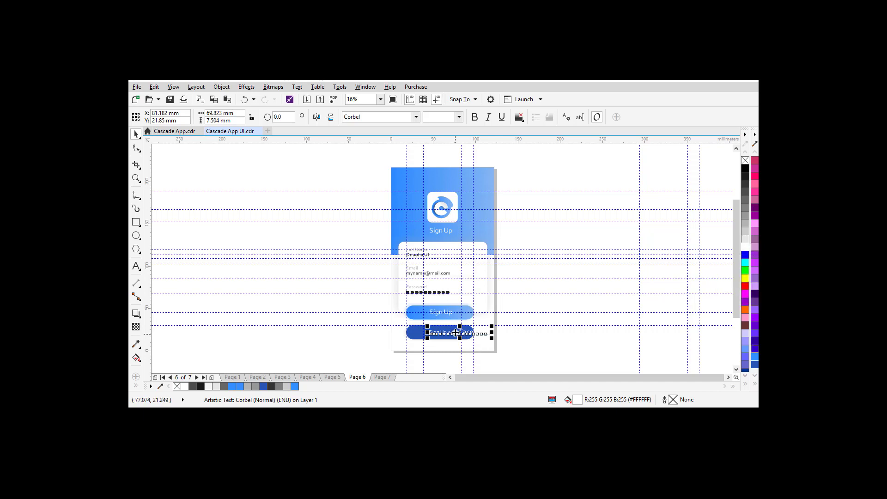
drag(460, 336, 444, 336)
key(z)
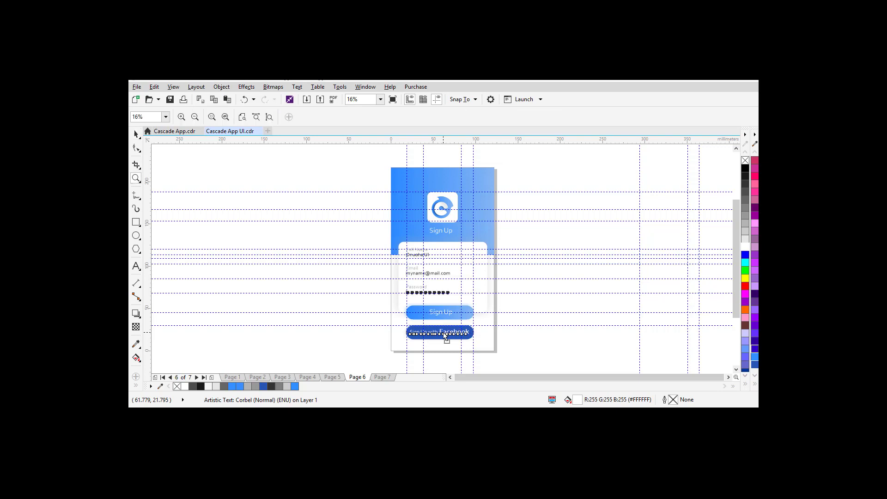
drag(398, 320, 485, 352)
click(136, 134)
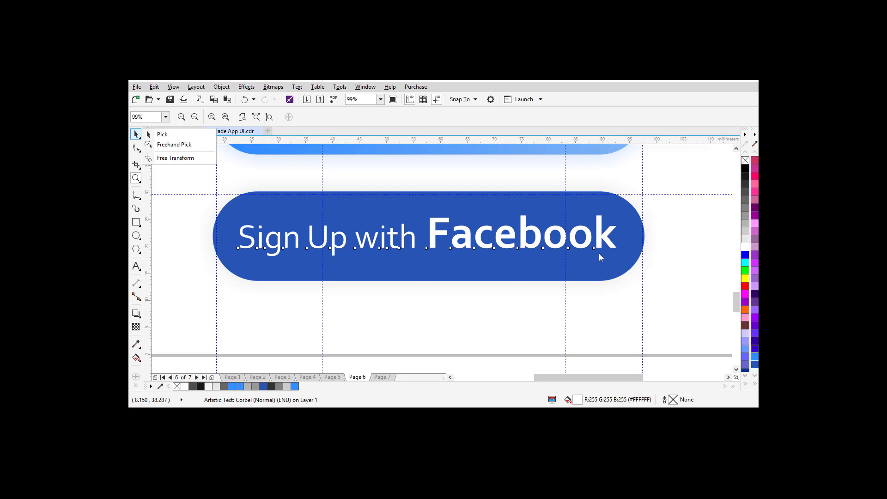
Step: Scale the 'Sign Up with Facebook' text down to about 61 mm wide inside the button
scroll(601, 245, up, 7)
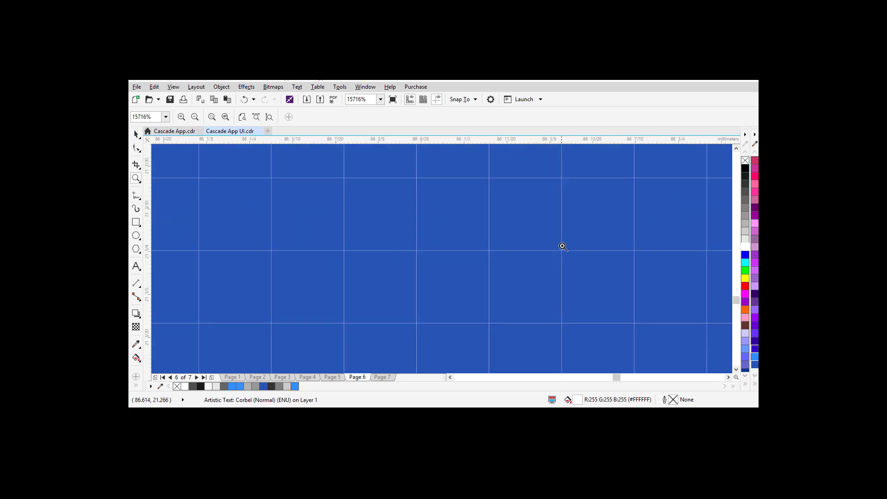
scroll(564, 249, down, 7)
click(134, 134)
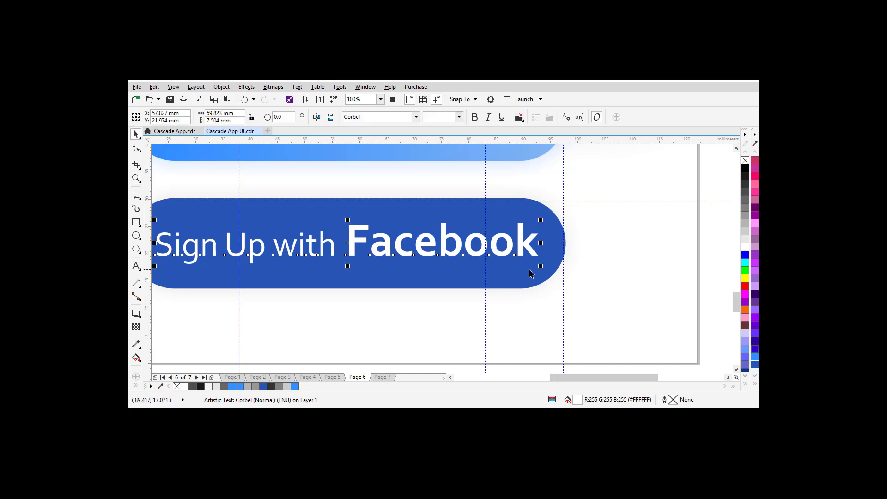
drag(541, 269, 518, 269)
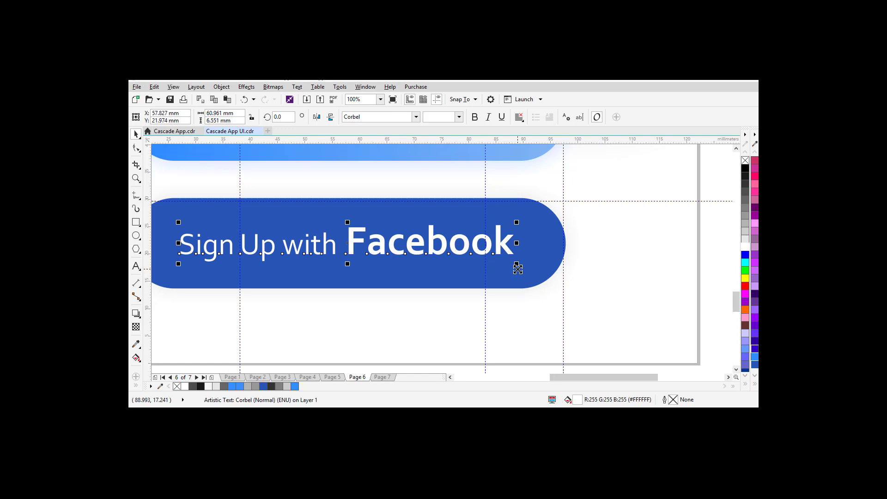
key(shift+F4)
click(531, 299)
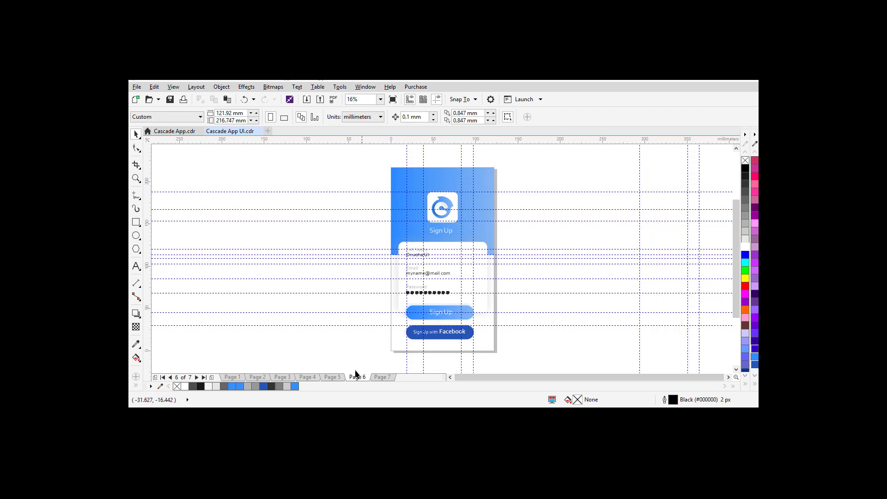
Step: Copy the 'Already have an account? Sign In' line from Page 5 and paste it onto Page 6
click(332, 377)
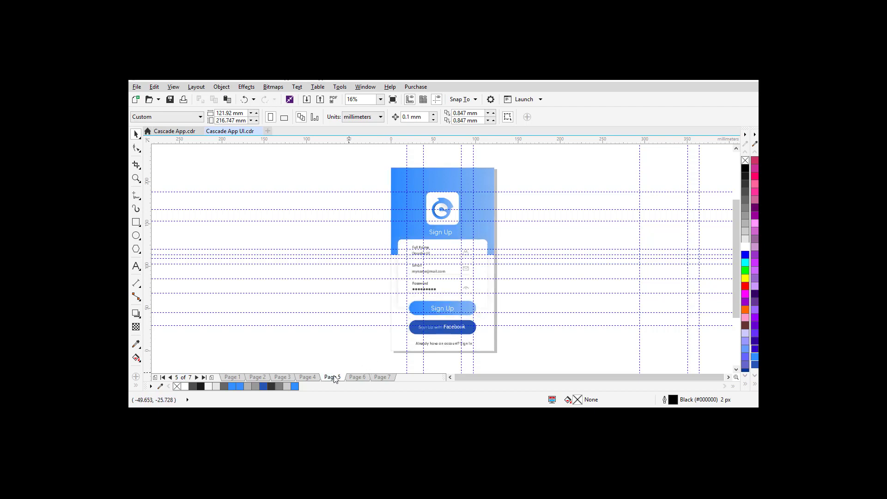
click(443, 342)
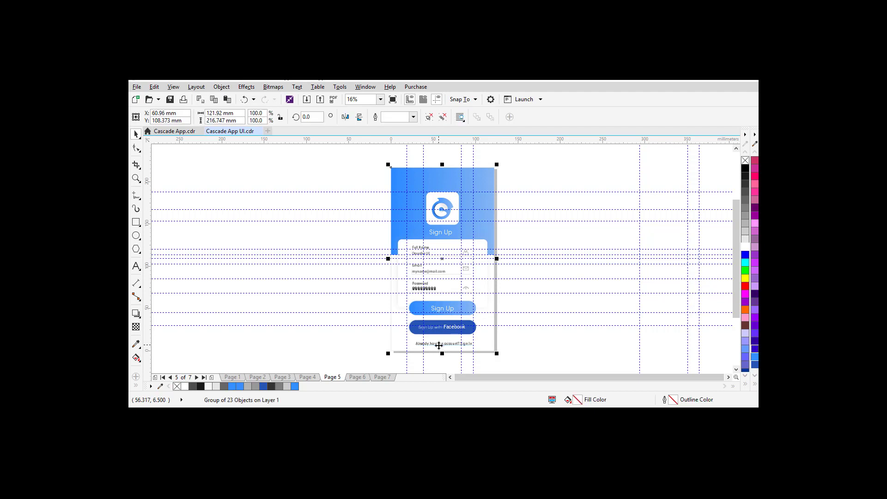
click(303, 342)
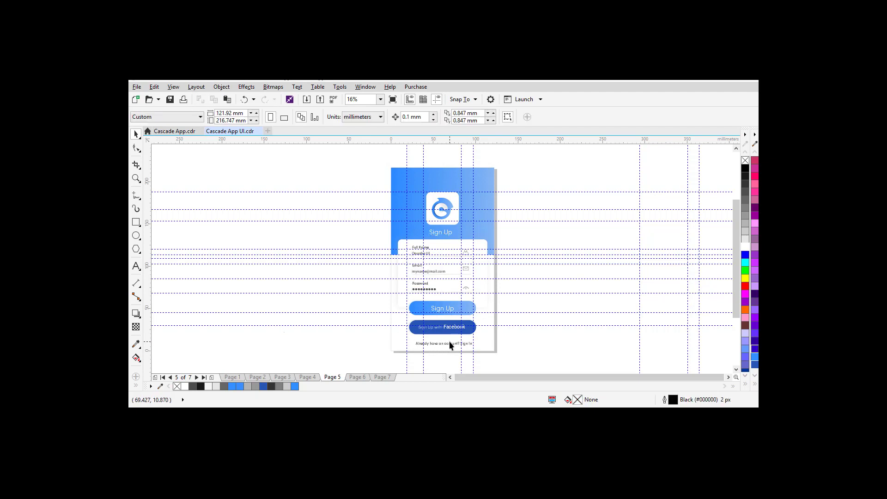
click(449, 342)
ctrl+click(451, 345)
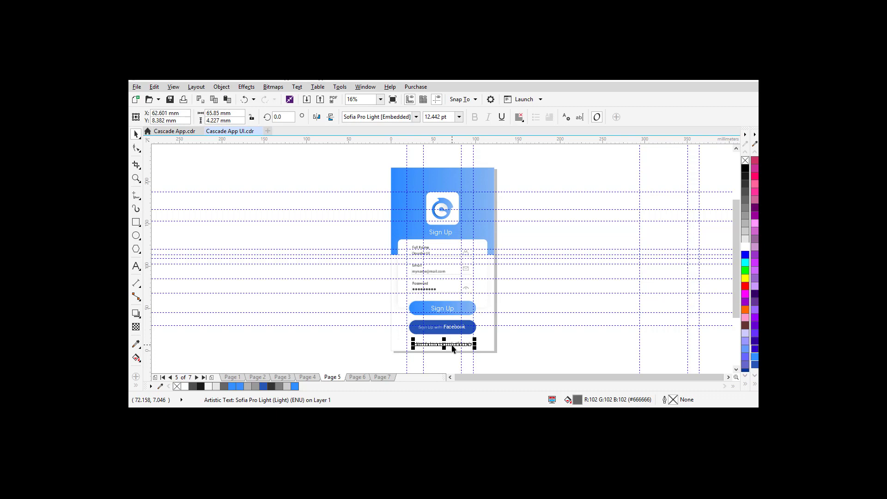
click(355, 377)
key(ctrl+v)
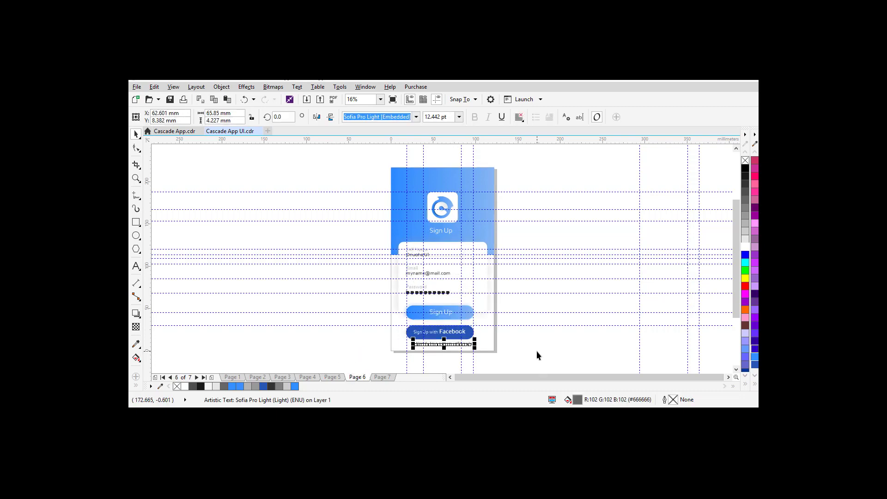
Step: Select both buttons together with the pasted sign-in line, undoing an accidental guideline move
click(536, 355)
drag(461, 346, 382, 314)
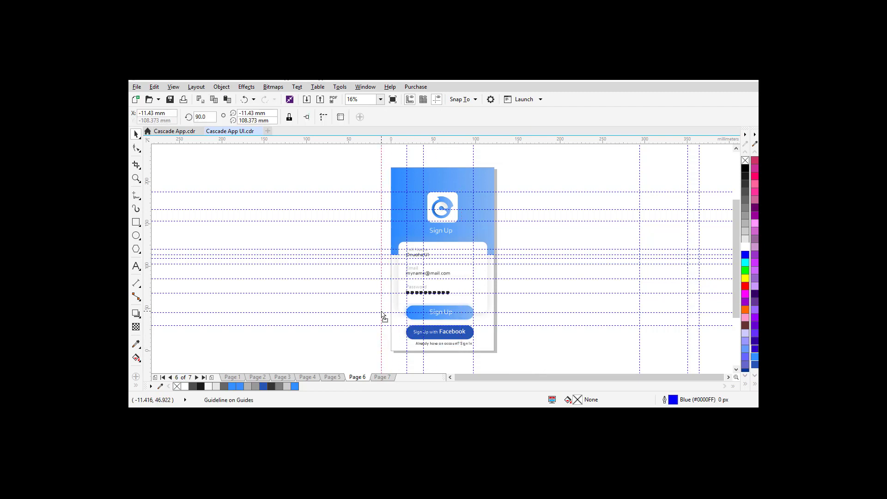
key(ctrl+z)
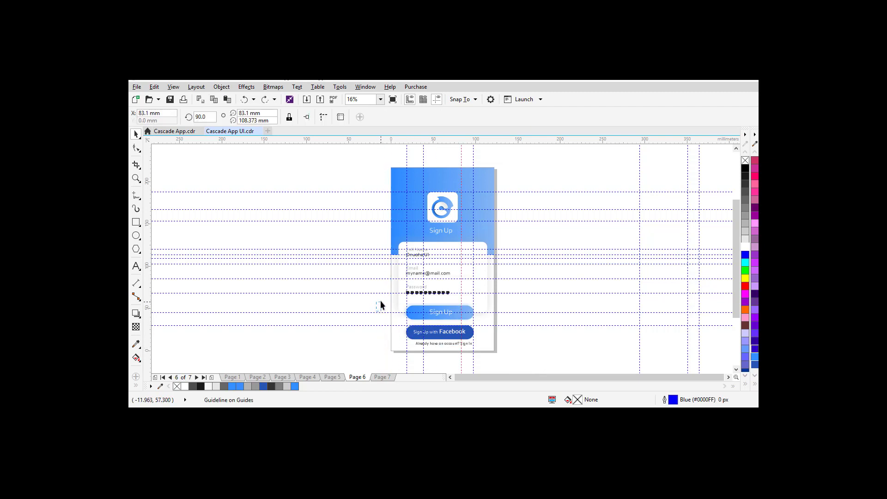
click(381, 304)
drag(381, 305, 497, 343)
Step: Group the buttons with the sign-in line, place them below the form fields, and centre the sign-in line
key(ctrl+g)
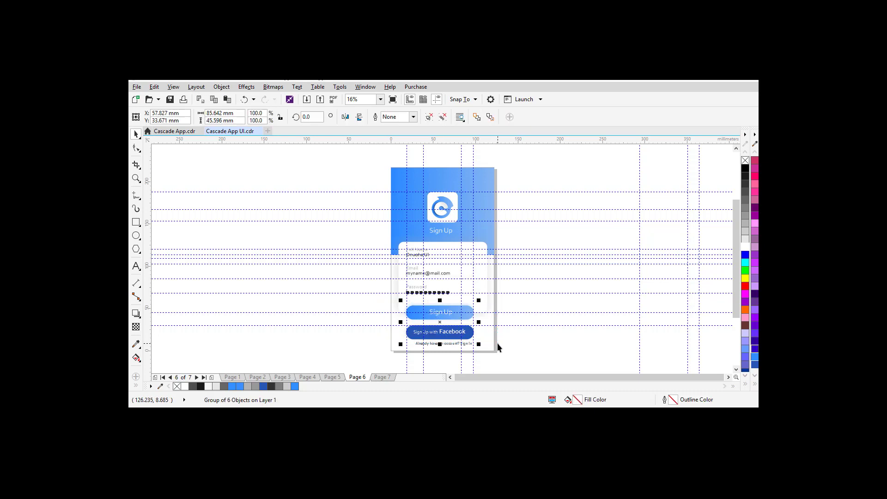
drag(419, 326, 422, 262)
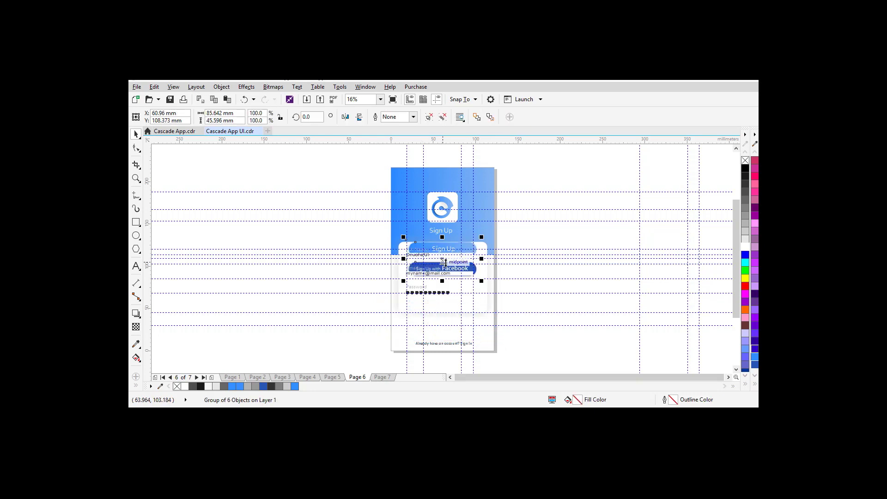
click(442, 259)
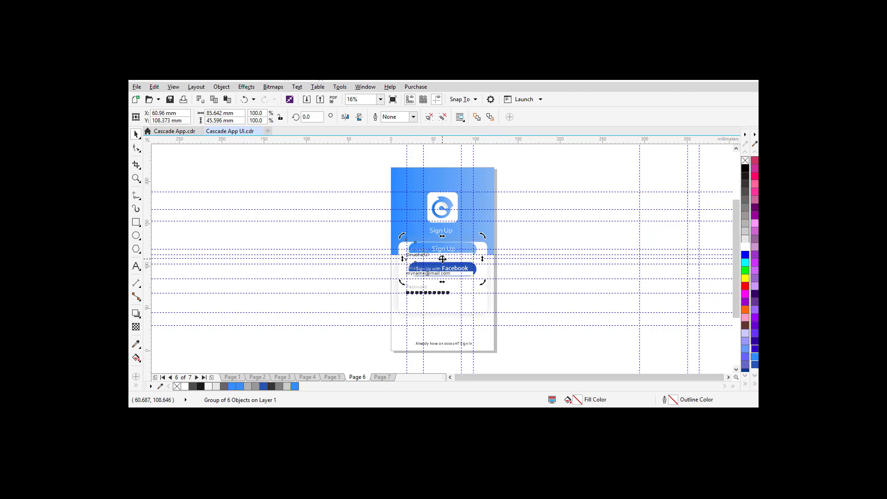
click(442, 259)
drag(442, 259, 441, 323)
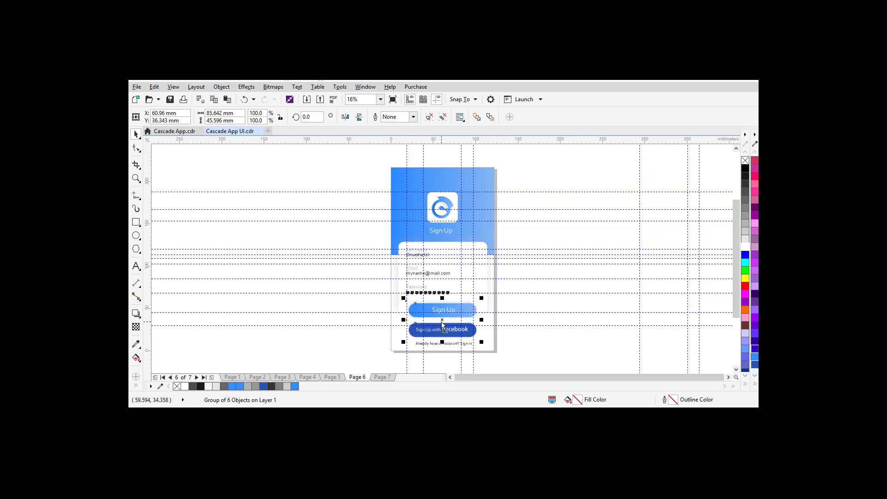
key(Down)
key(Down)
key(Down)
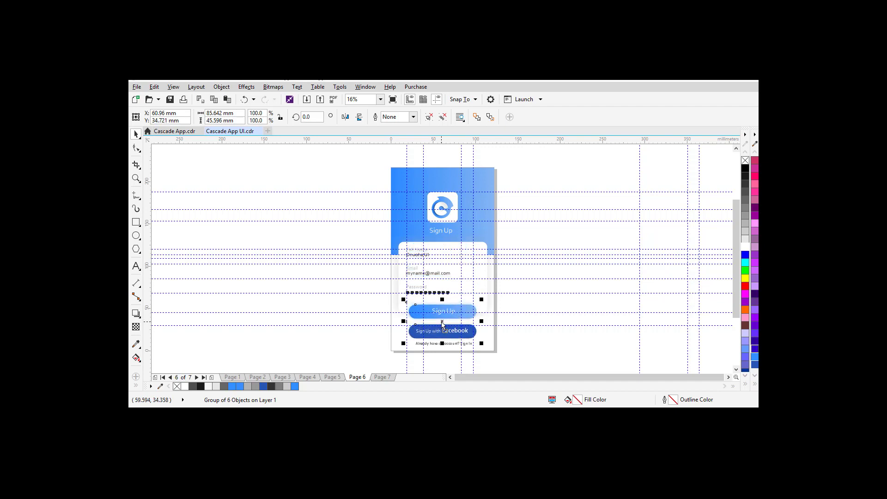
click(437, 345)
mouse_move(437, 346)
mouse_down()
mouse_move(444, 260)
mouse_move(445, 348)
mouse_up()
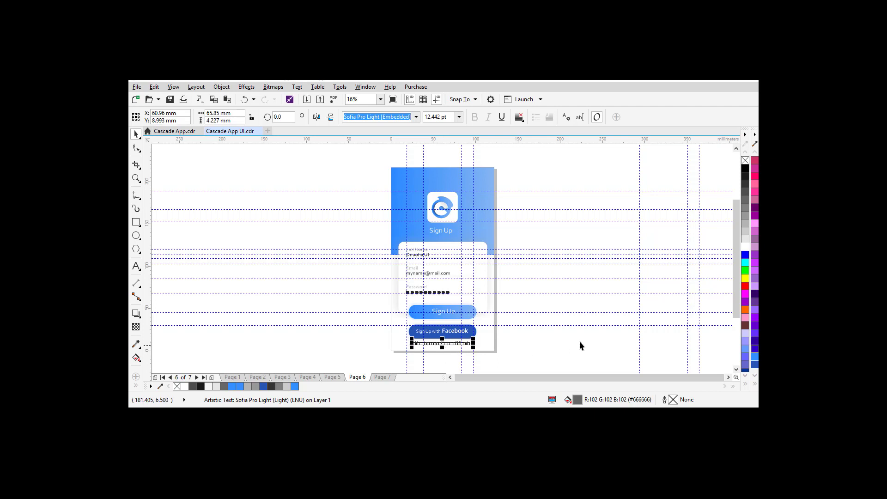
click(581, 341)
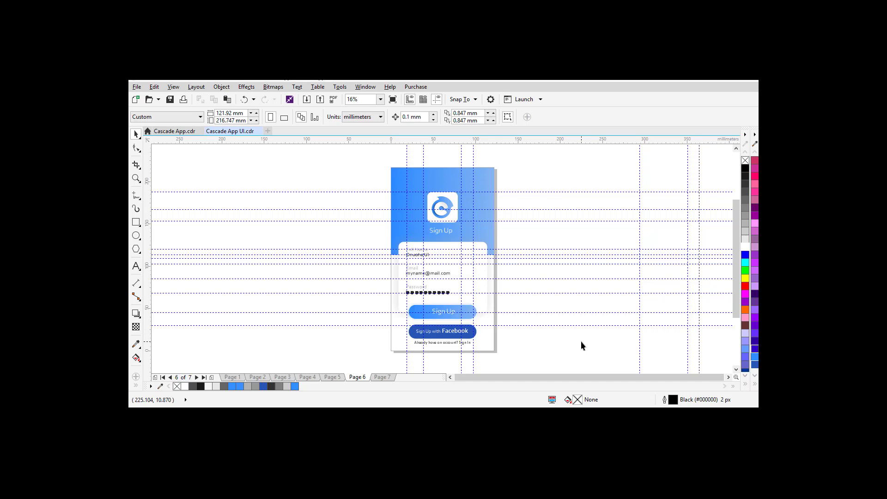
key(F9)
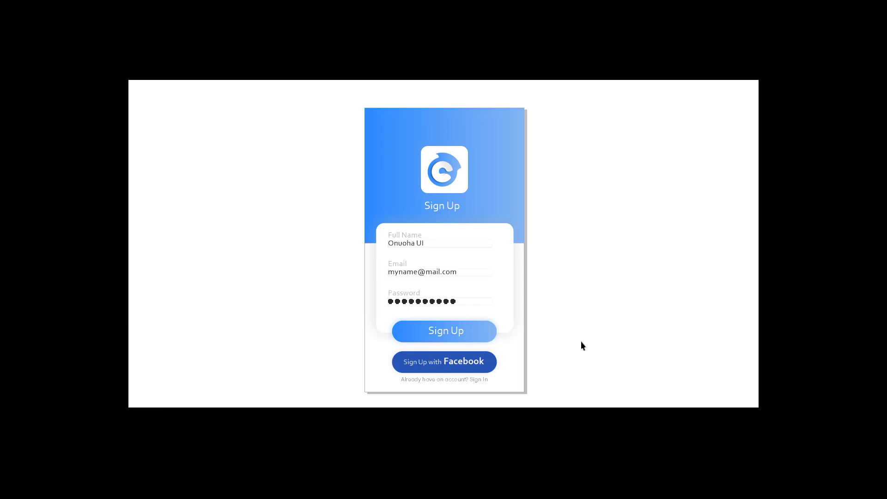
key(Escape)
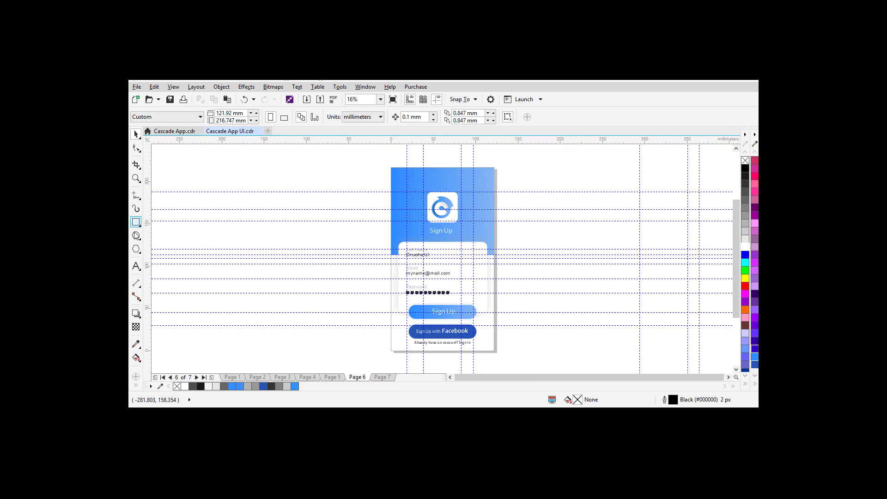
Step: Draw a small circle and a rectangle beneath it, converting the rectangle to curves
click(135, 235)
drag(200, 226, 213, 240)
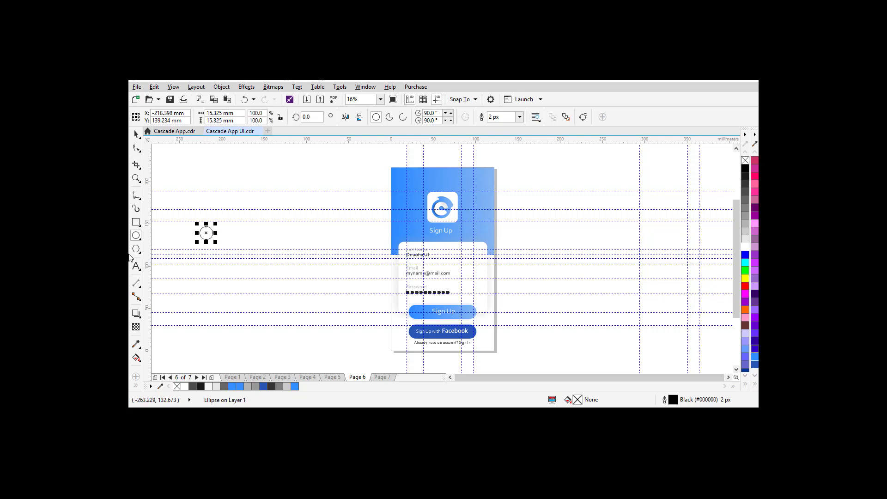
click(136, 222)
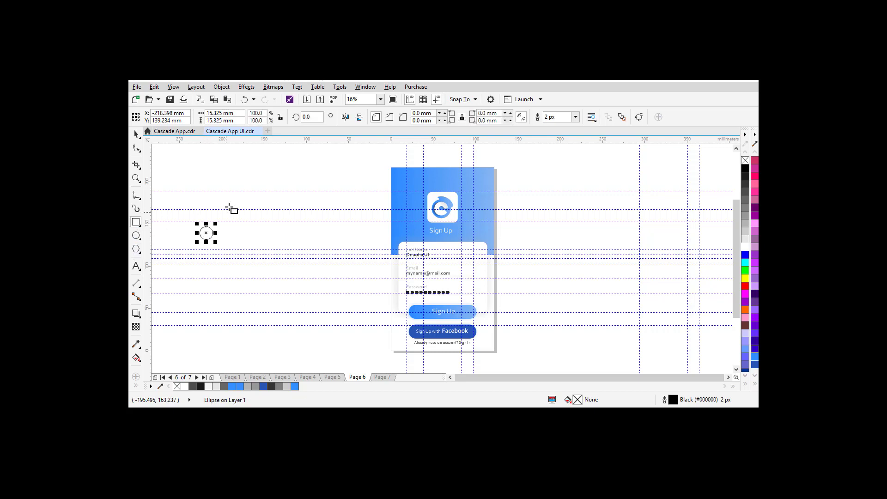
drag(249, 189, 205, 251)
key(ctrl+q)
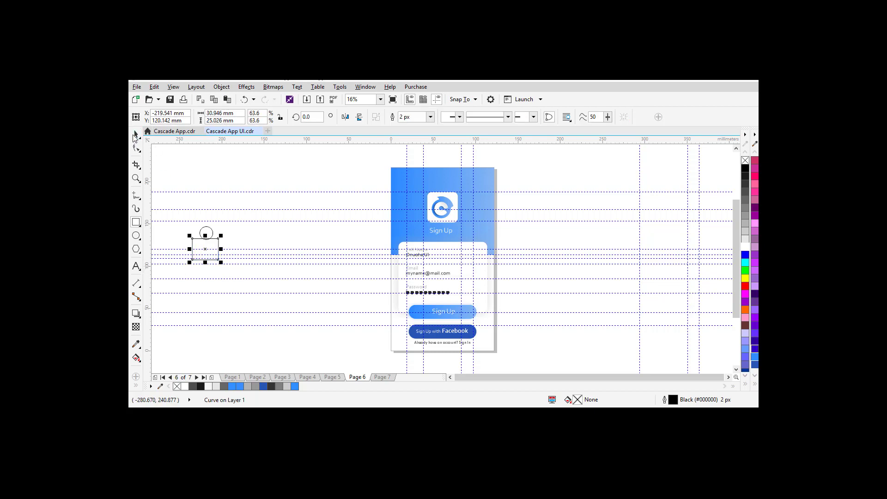
click(135, 178)
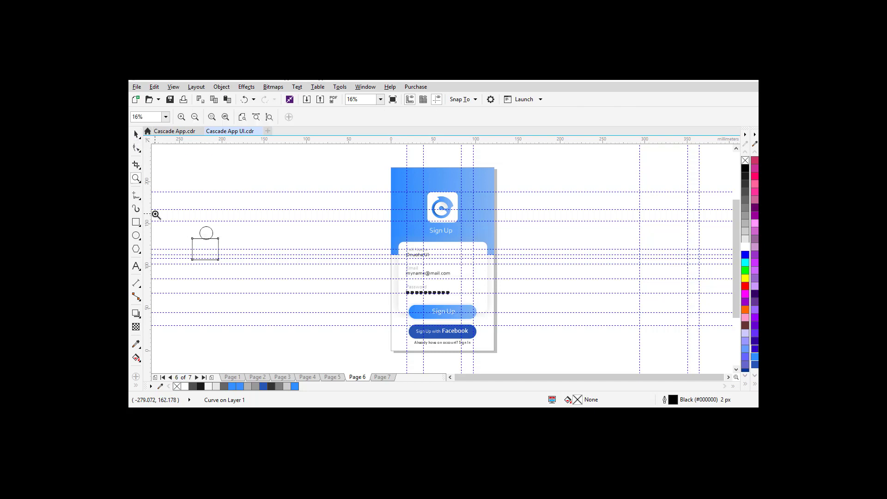
drag(164, 222, 241, 276)
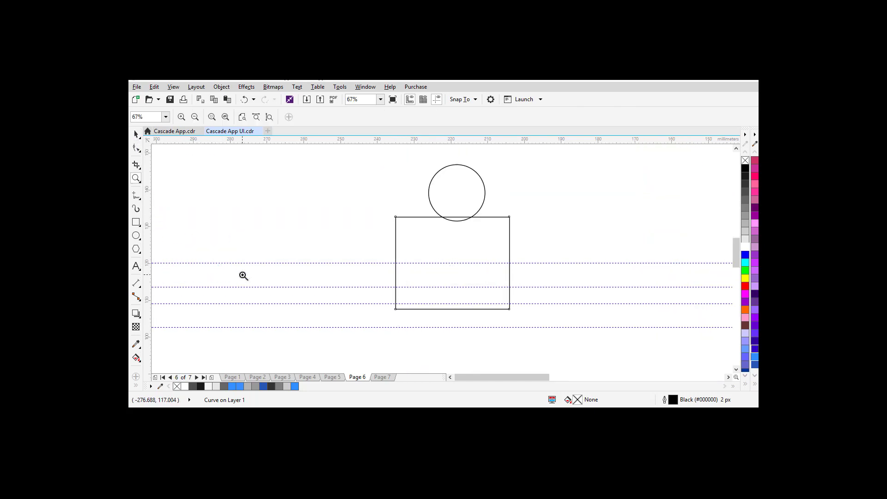
Step: Nudge the rectangle slightly and add a node on its top edge
click(135, 134)
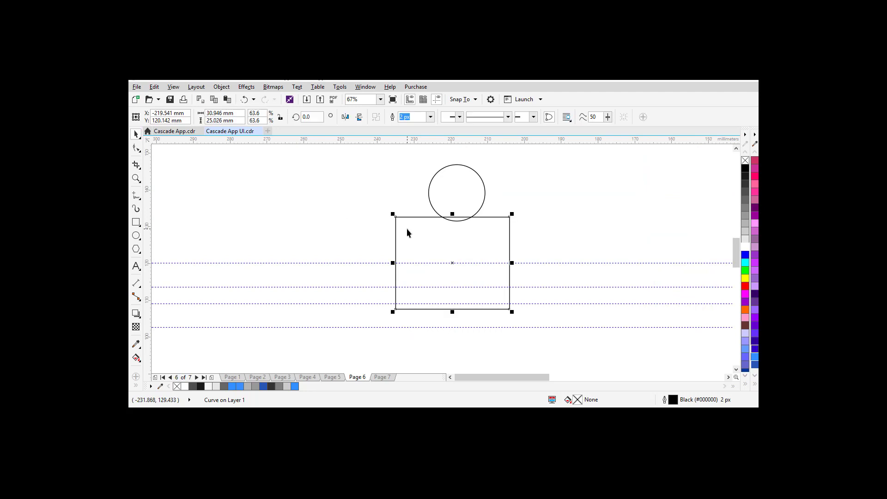
mouse_move(452, 262)
mouse_down()
mouse_move(461, 280)
mouse_move(455, 260)
mouse_up()
key(F10)
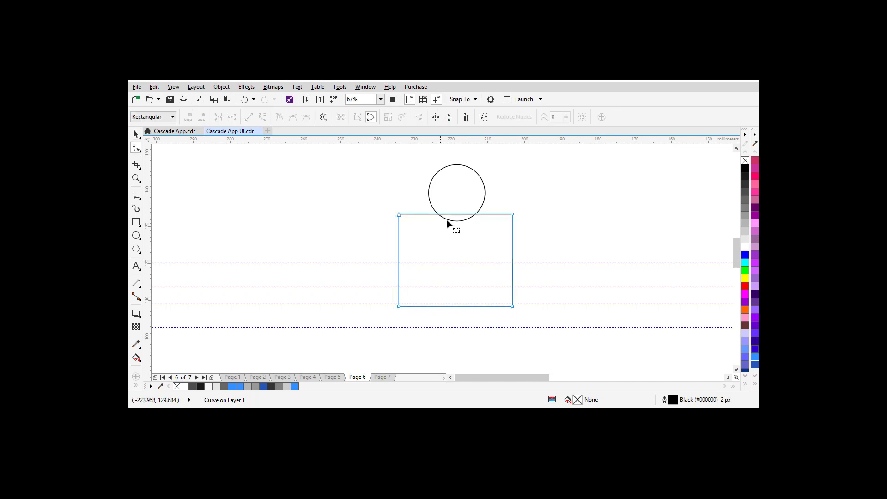
double_click(460, 214)
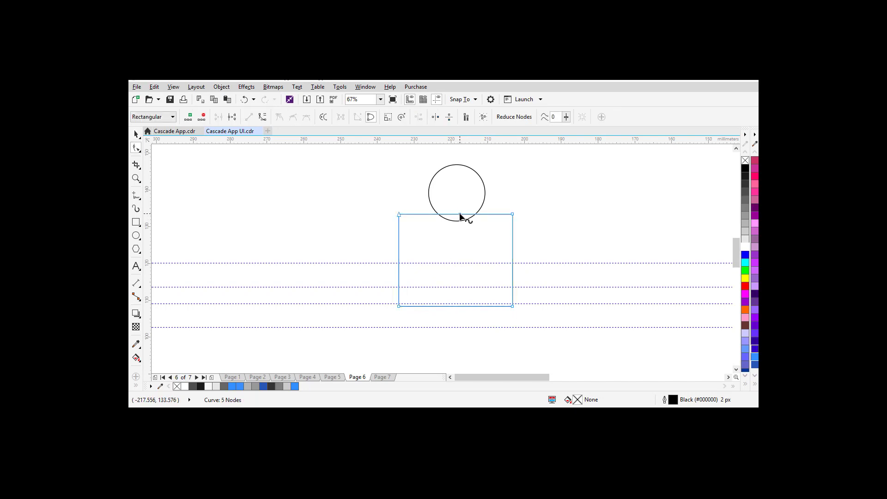
click(136, 133)
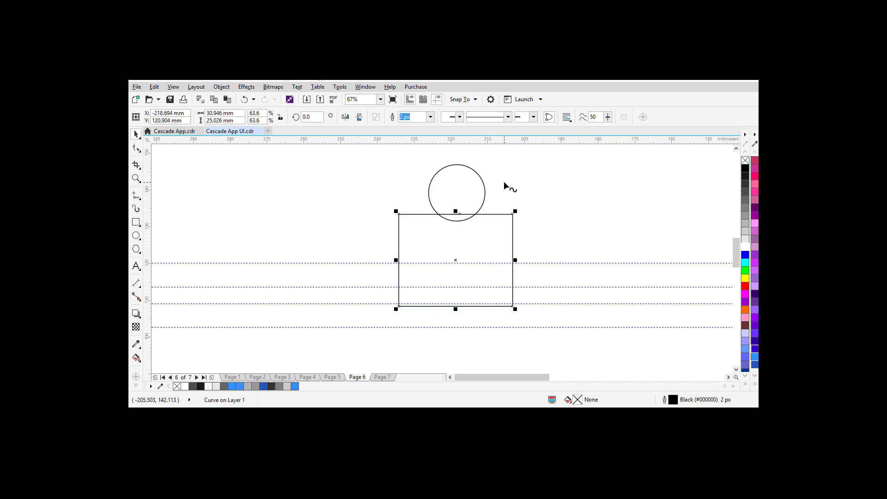
Step: Move the circle onto the rectangle's top edge and enlarge it to about 18.6 mm
click(455, 201)
click(456, 193)
drag(456, 193, 454, 209)
key(ctrl+z)
click(454, 200)
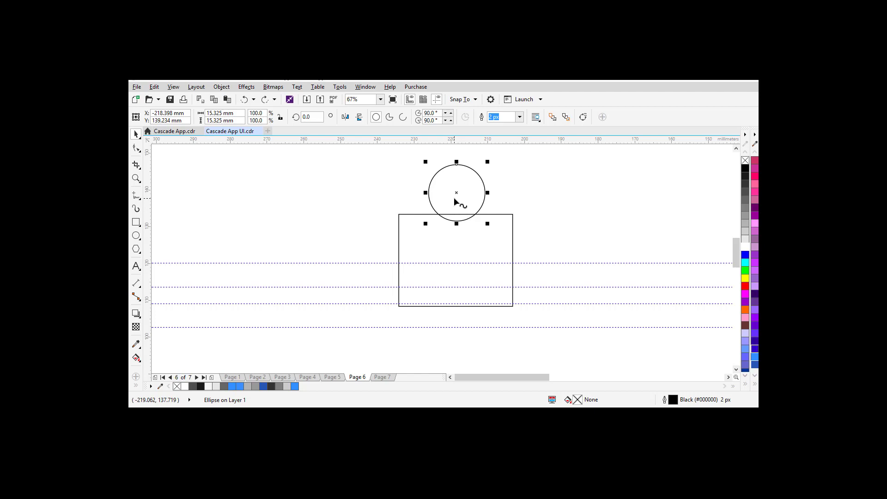
drag(454, 199, 456, 206)
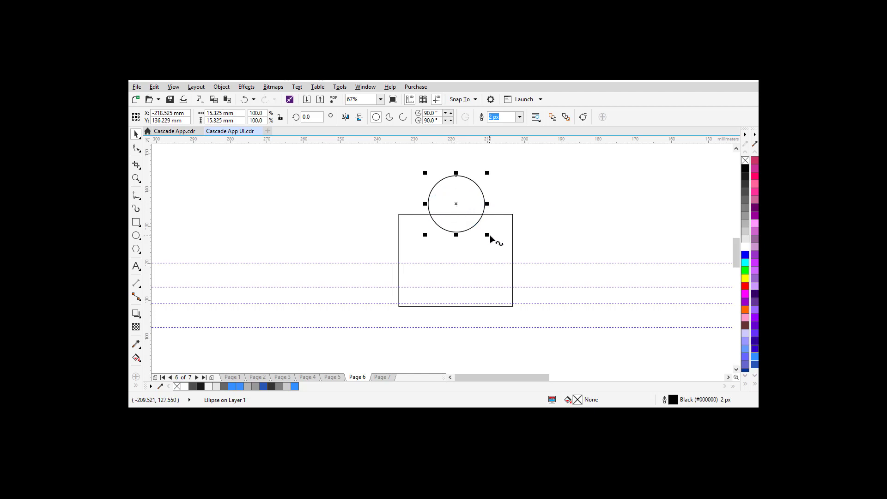
drag(487, 235, 496, 241)
Step: Try trimming the circle with the rectangle, undo it, and reselect the circle alone
shift+click(508, 214)
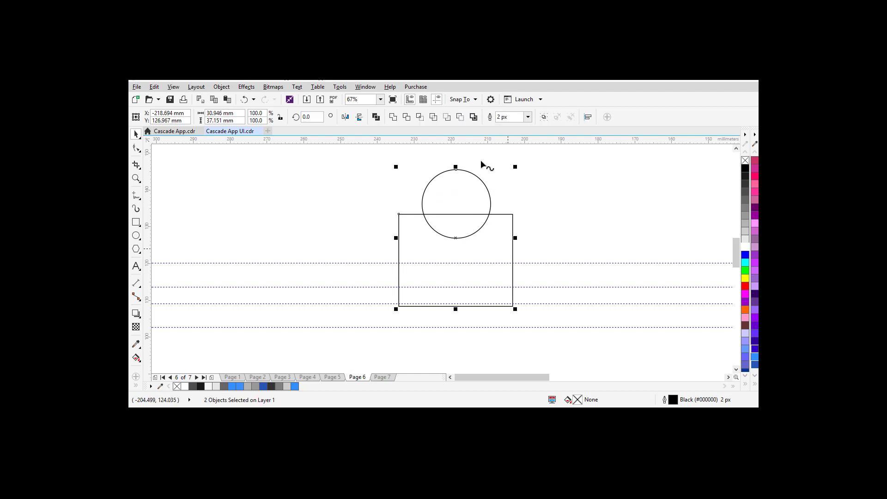
click(432, 117)
key(ctrl+z)
click(519, 215)
click(466, 197)
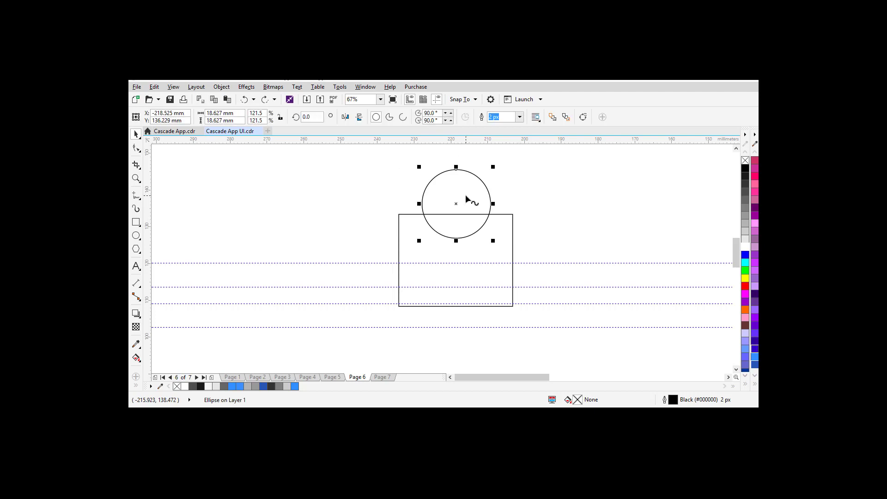
Step: Simplify the circle and rectangle to cut a semicircular notch, then shrink the circle into it
shift+click(507, 235)
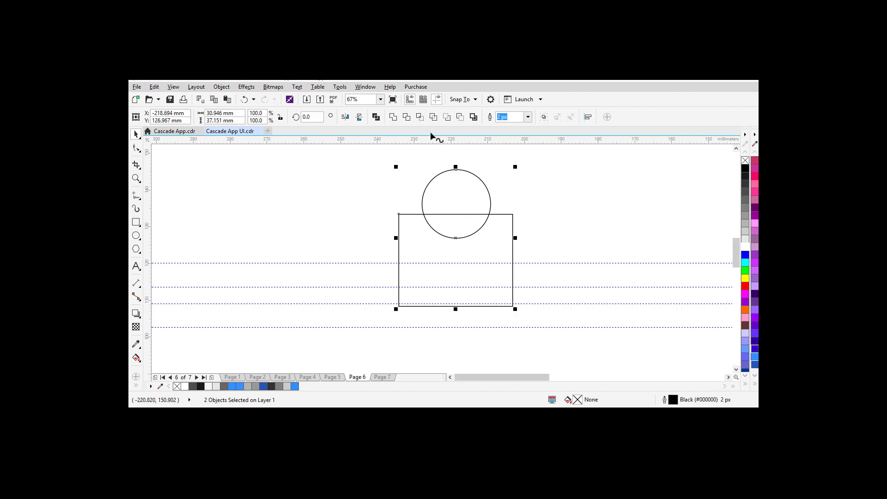
click(433, 117)
click(520, 241)
click(458, 215)
drag(493, 241, 486, 237)
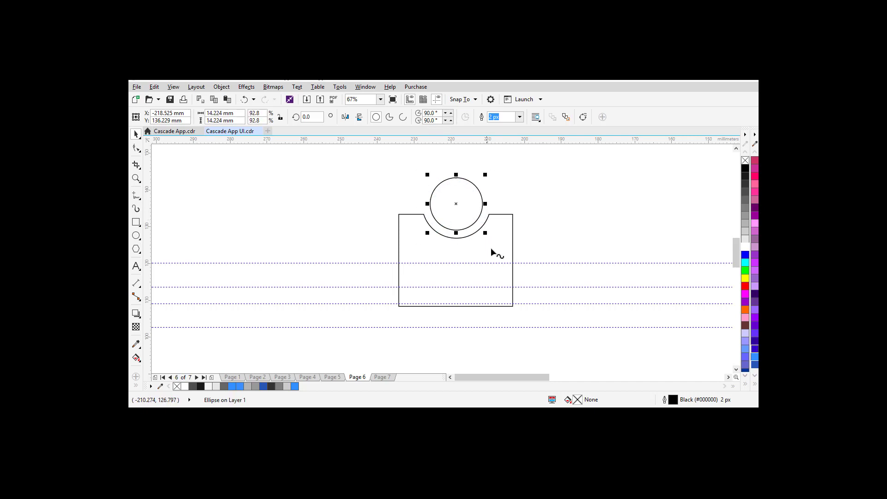
Step: Delete the notched shape's top-left node and convert its top-right segment to a curve
click(494, 256)
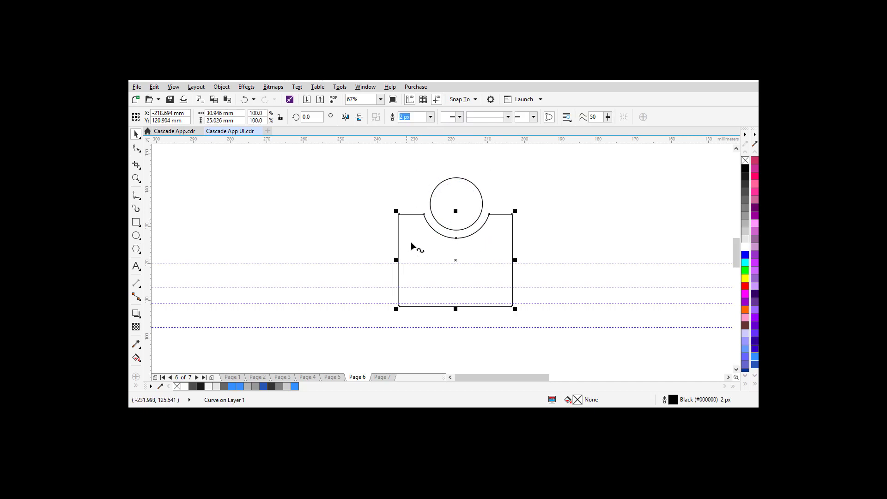
key(F10)
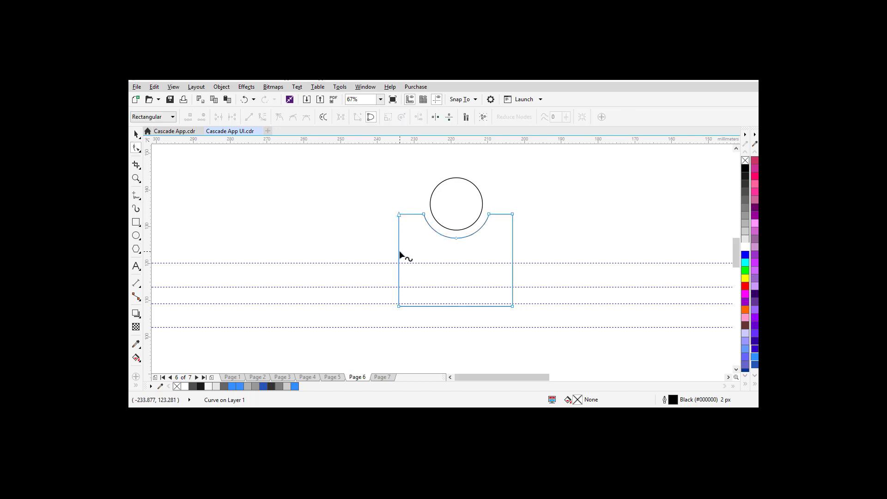
click(399, 214)
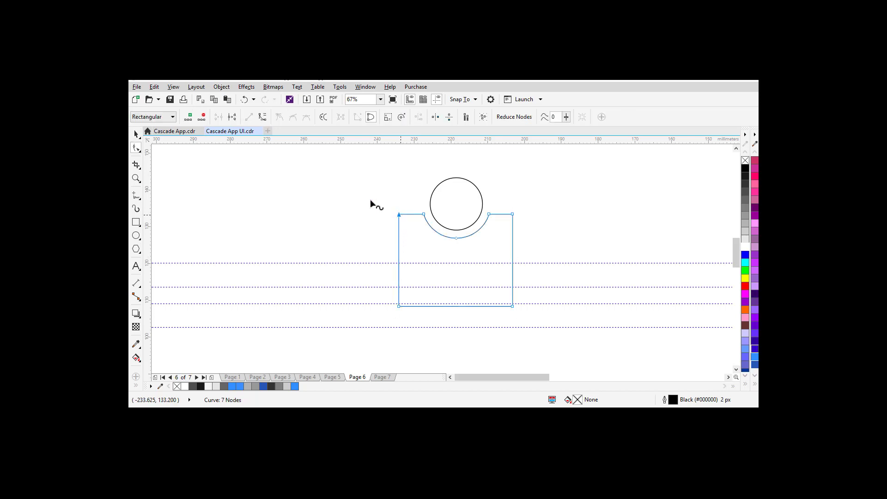
click(416, 254)
double_click(399, 215)
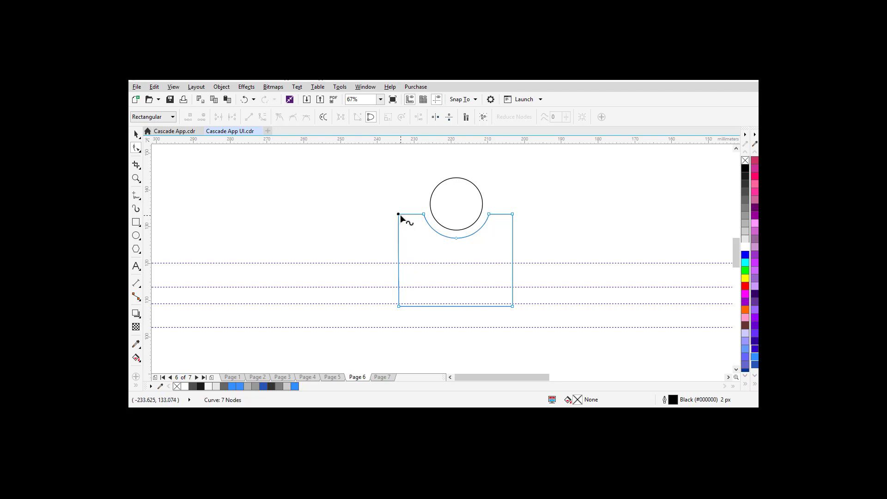
click(512, 214)
click(262, 116)
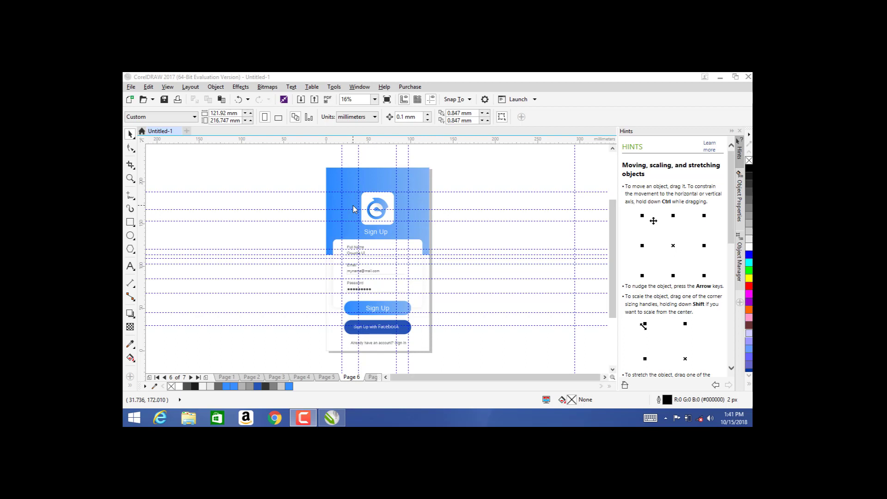
Step: Close the Hints docker and draw a 27.3 mm circle left of the Page 6 layout
click(739, 132)
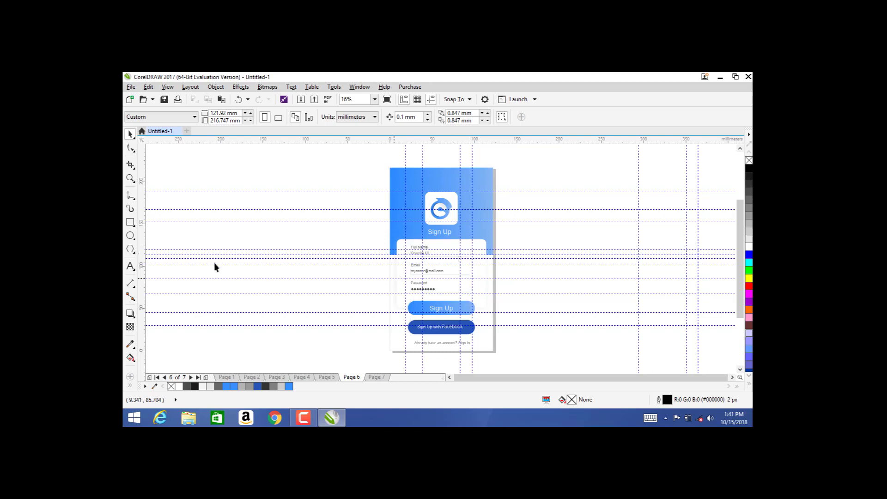
click(131, 236)
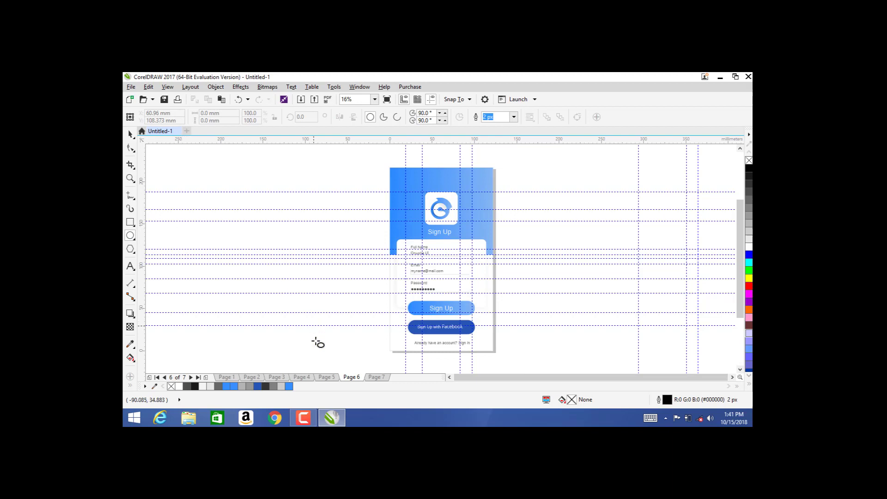
click(332, 378)
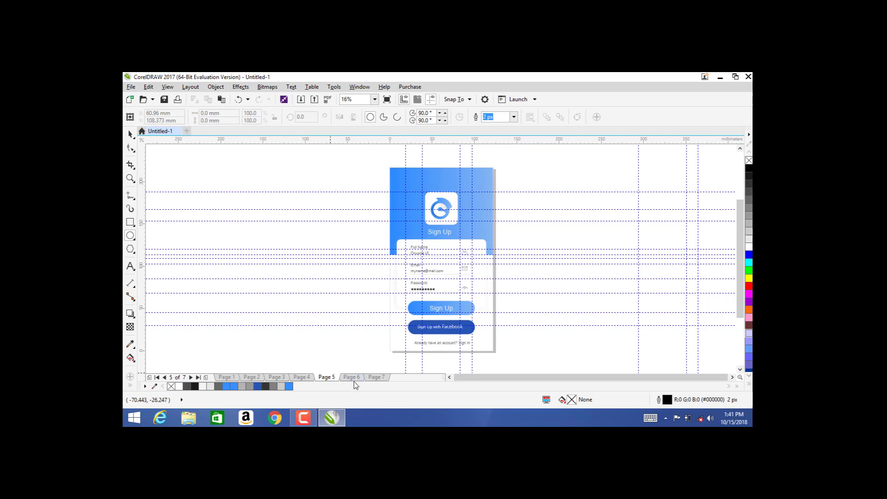
click(352, 378)
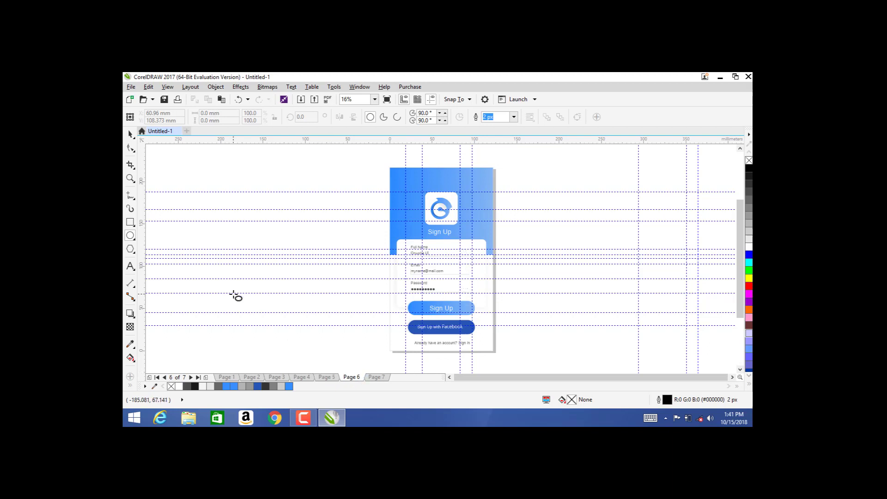
drag(184, 225, 194, 249)
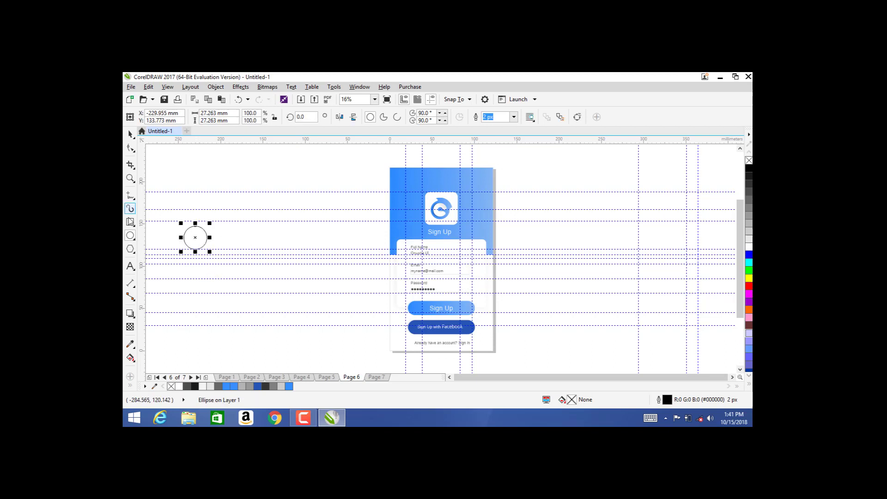
click(130, 222)
Step: Draw a rectangle right of the circle and enlarge the circle
drag(259, 225, 330, 282)
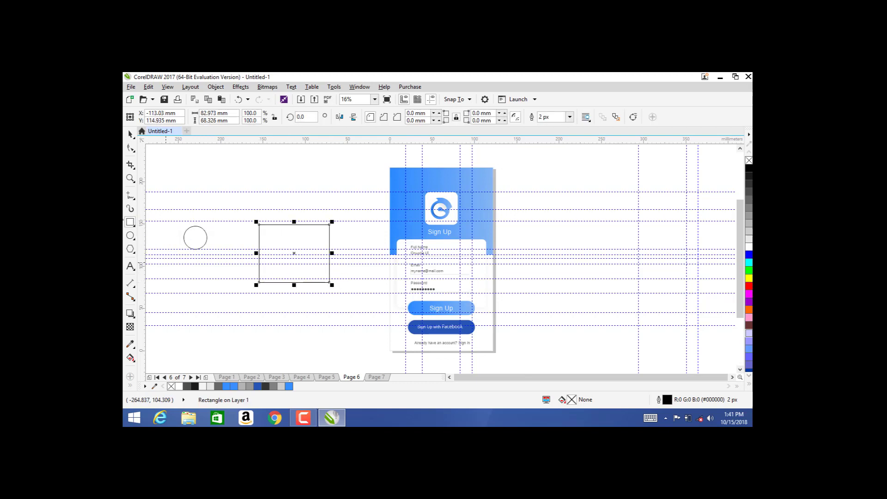
click(130, 133)
click(195, 238)
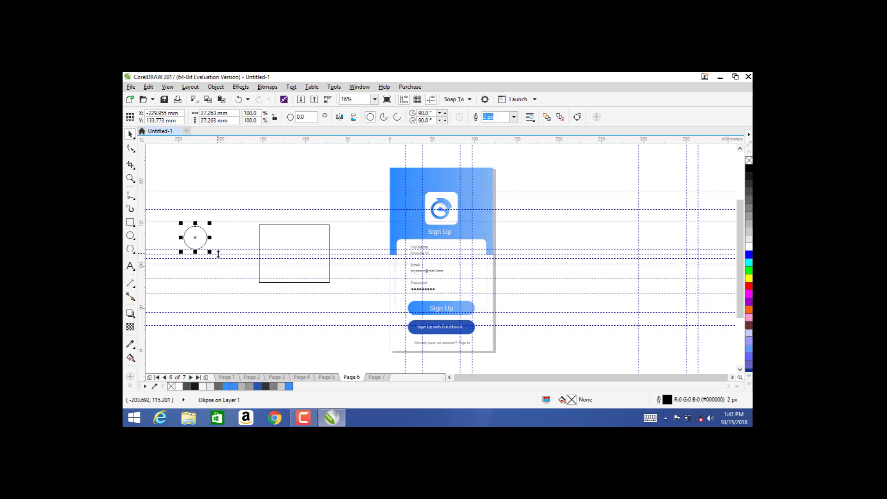
click(207, 253)
click(195, 239)
drag(210, 252, 322, 244)
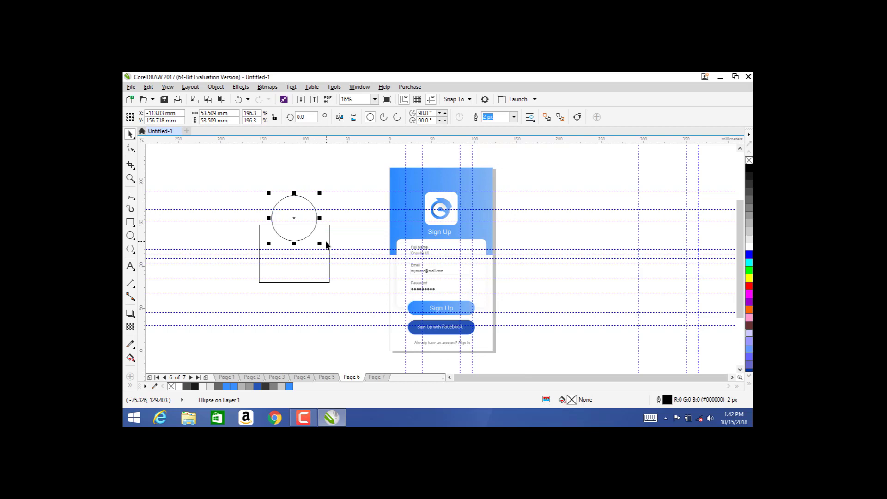
Step: Shrink the circle to about 43.7 mm as a head and select the rectangle below
shift+click(329, 241)
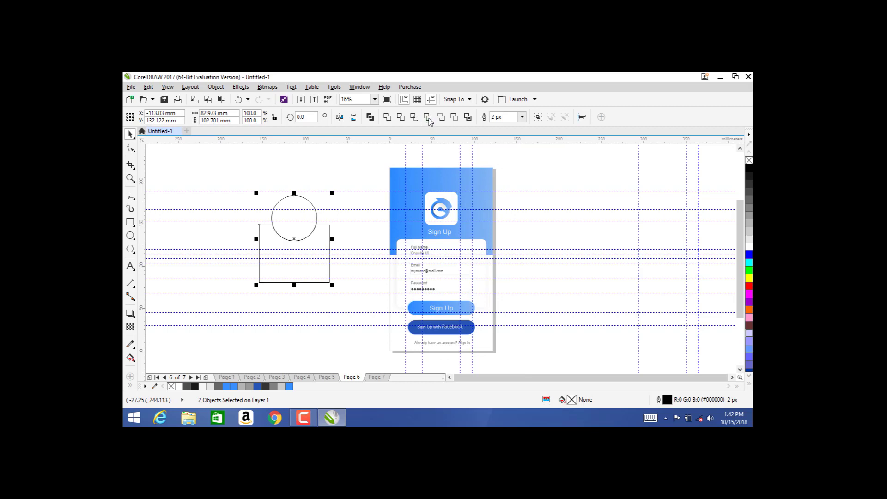
click(310, 229)
click(254, 173)
click(282, 203)
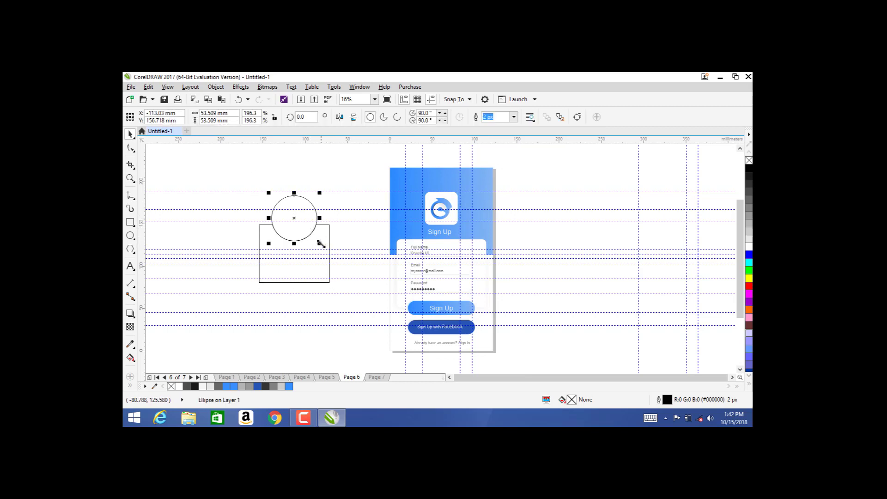
drag(321, 243, 316, 239)
click(326, 257)
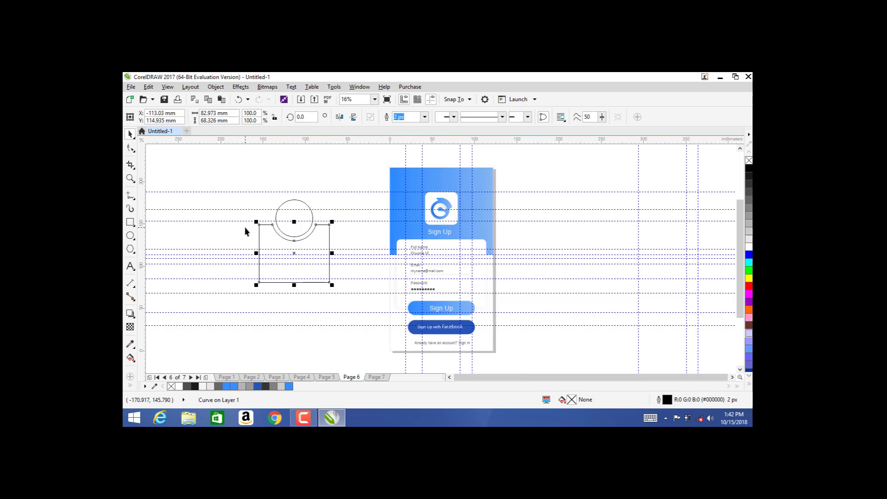
Step: Convert the rectangle's top-left and top-right segments to curves and delete both corner nodes
click(268, 238)
key(F10)
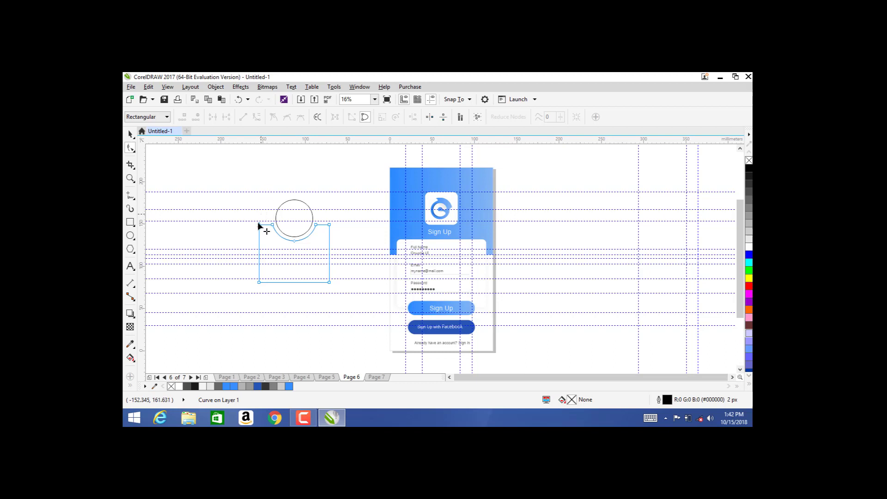
click(261, 227)
right_click(262, 227)
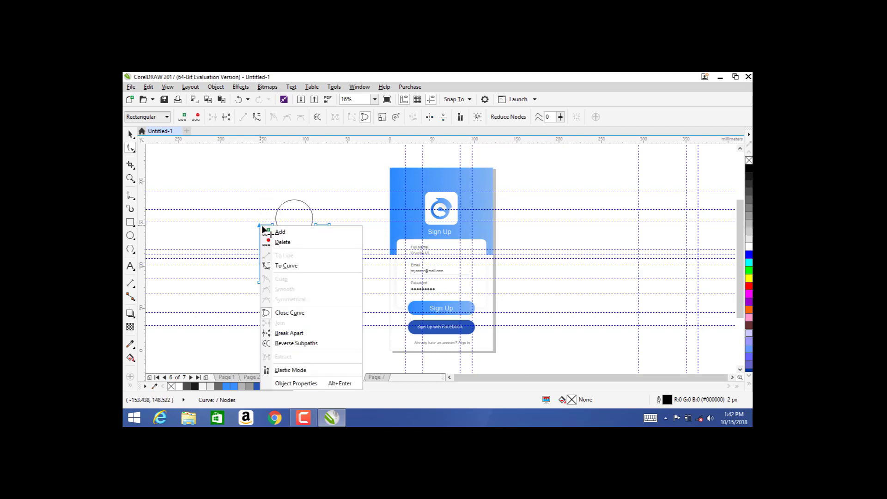
click(286, 265)
key(Delete)
click(330, 227)
right_click(331, 226)
click(363, 266)
key(Delete)
Step: Bulge the left and right sides outward into rounded shoulders
click(330, 282)
drag(328, 260, 349, 262)
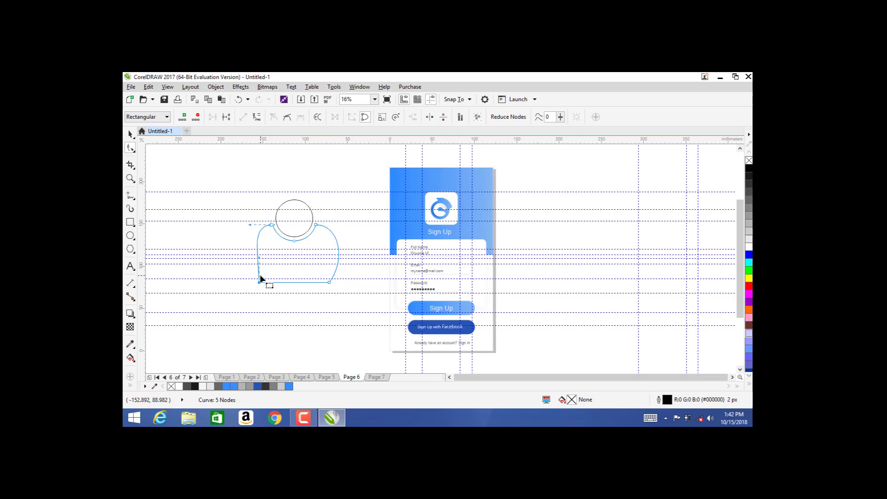
drag(259, 259, 242, 259)
click(234, 249)
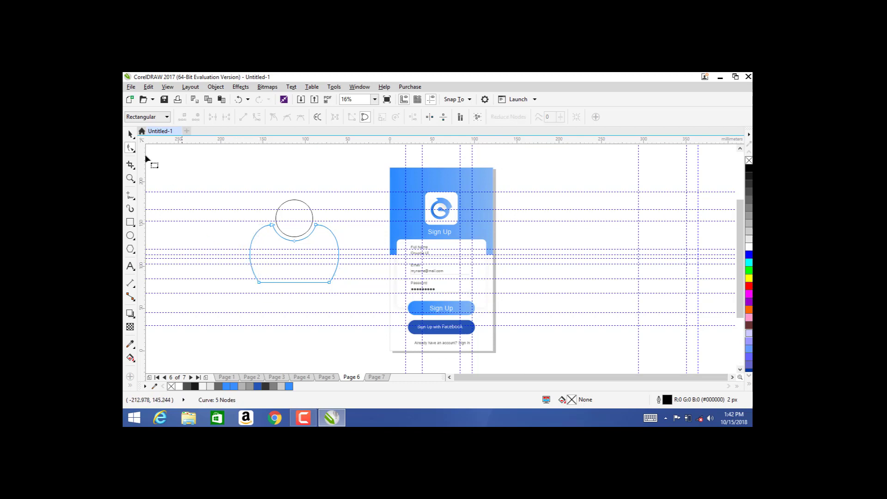
click(130, 134)
click(232, 191)
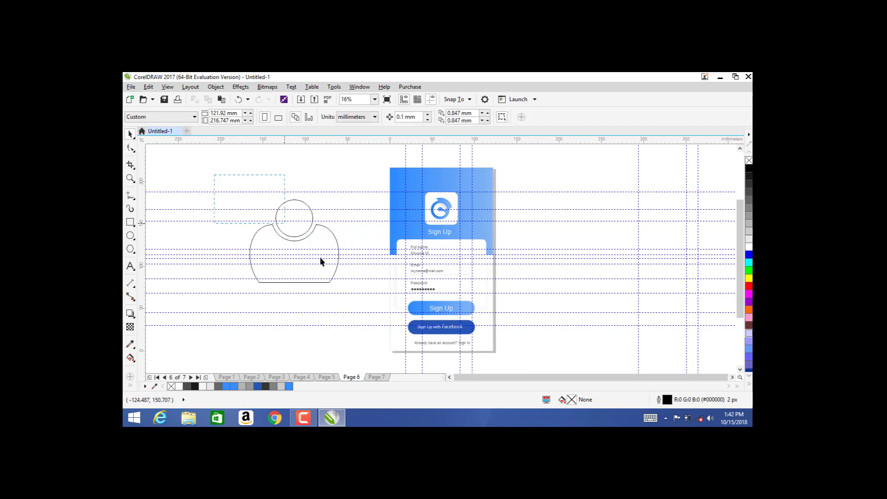
Step: Shrink the person icon and give it a mid-grey outline
drag(359, 296, 277, 269)
right_click(749, 231)
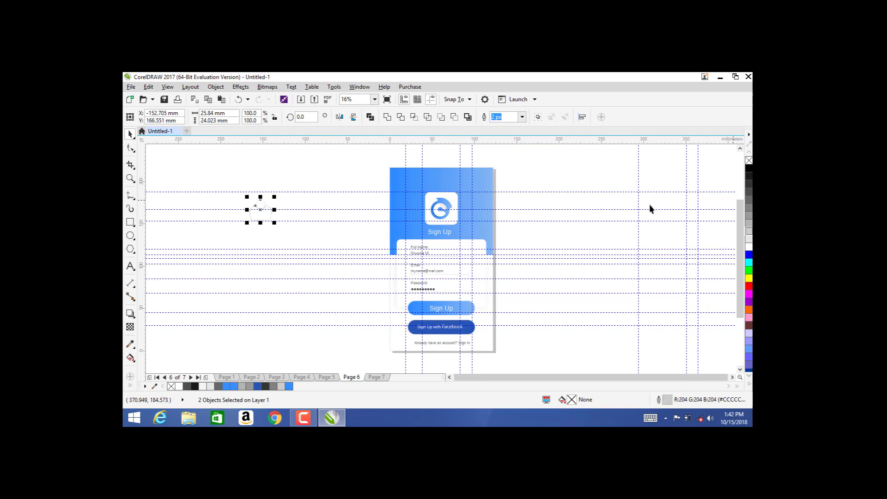
right_click(749, 225)
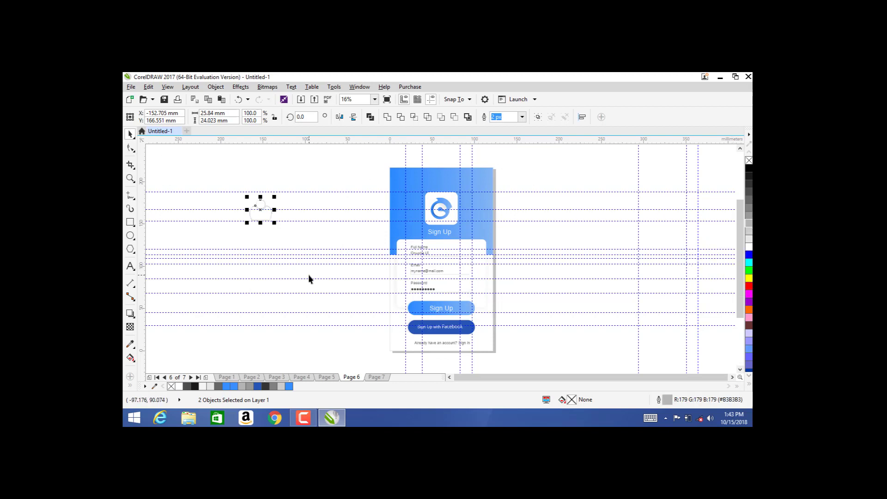
Step: Move the icon right of the phone screen and draw a 125.6 × 80.9 mm rectangle on the left
drag(257, 208, 546, 188)
click(593, 180)
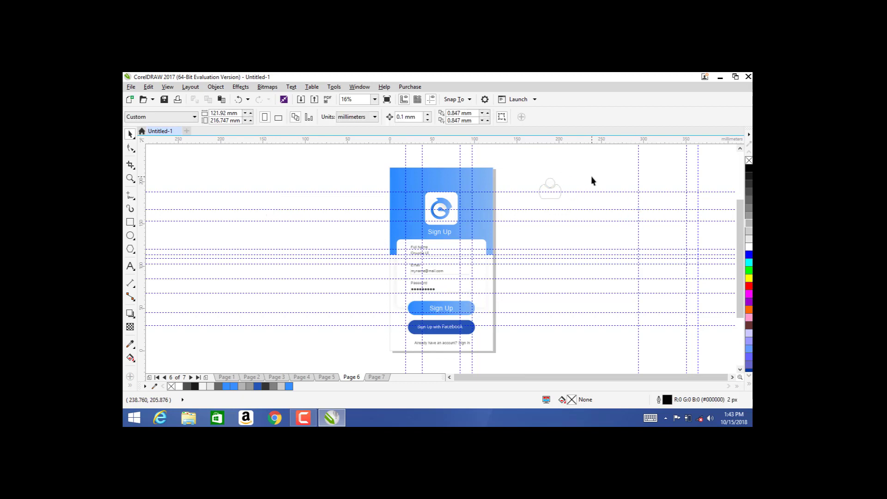
click(551, 185)
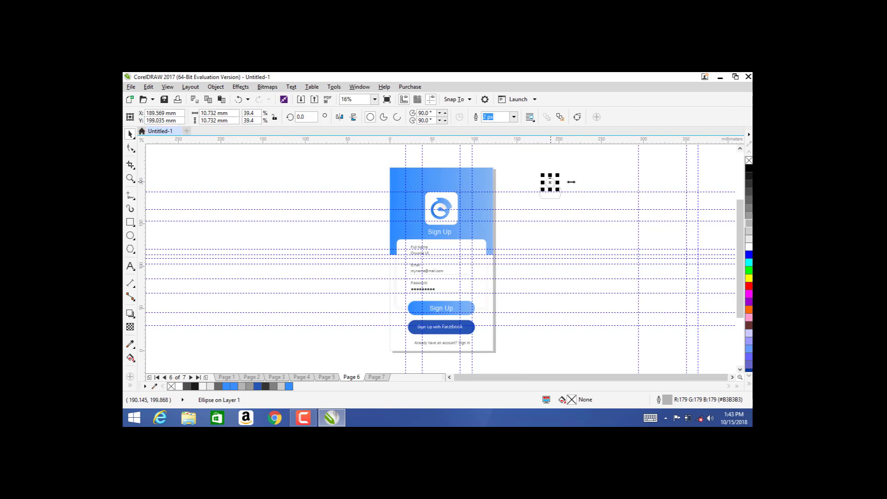
click(593, 184)
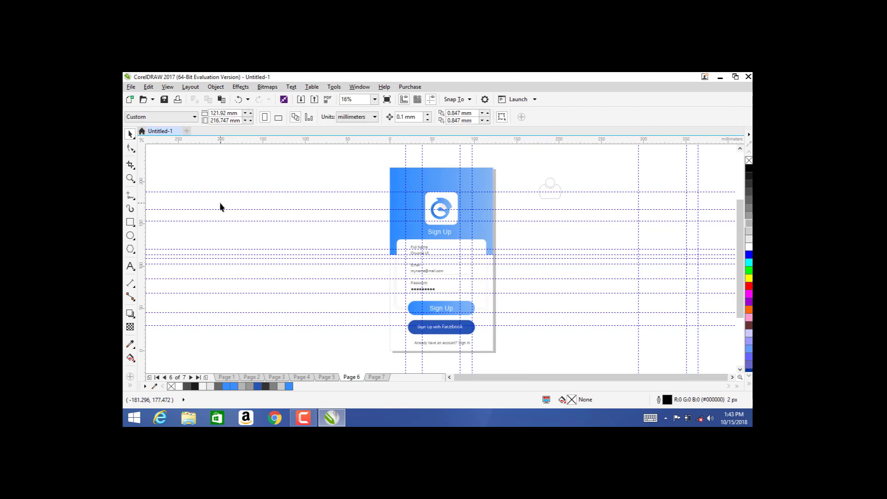
click(130, 222)
drag(184, 212, 291, 279)
Step: Convert the rectangle to curves and replace its bottom corners with one middle node
click(129, 134)
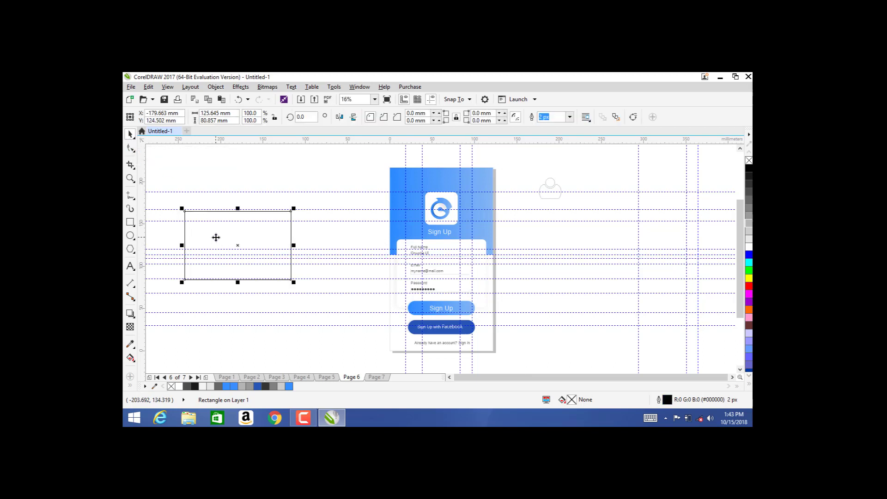
key(ctrl+q)
key(F10)
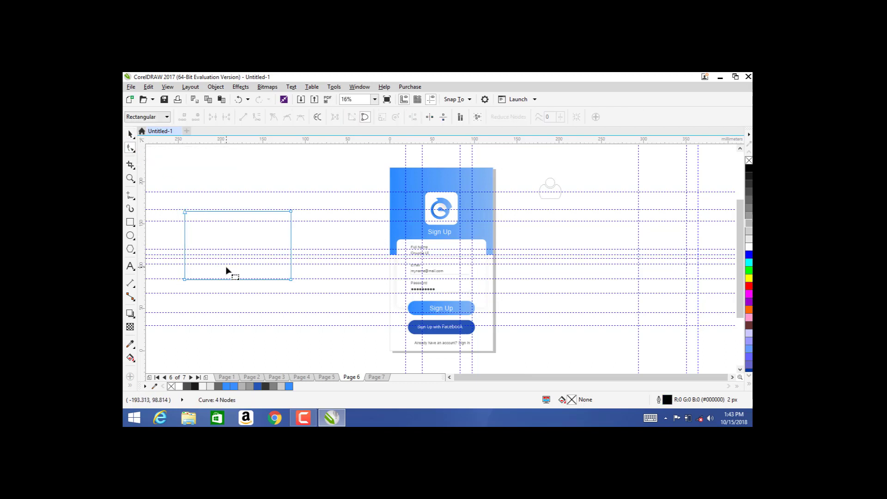
double_click(236, 280)
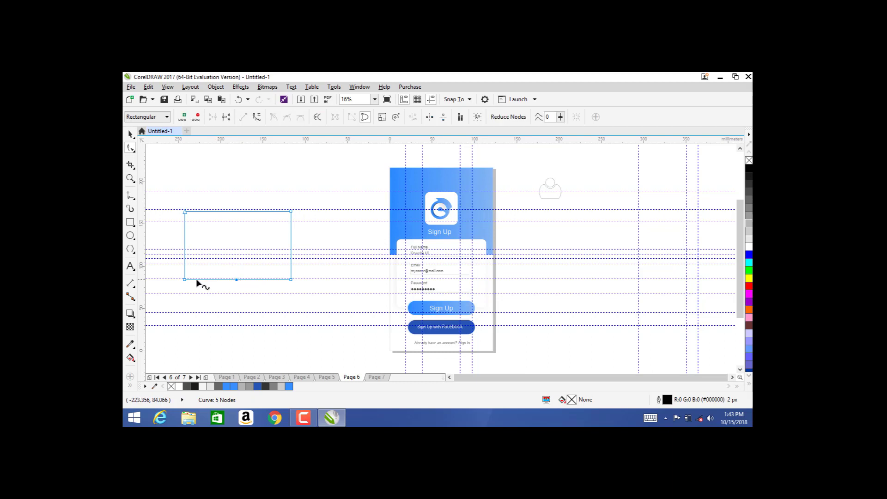
double_click(183, 279)
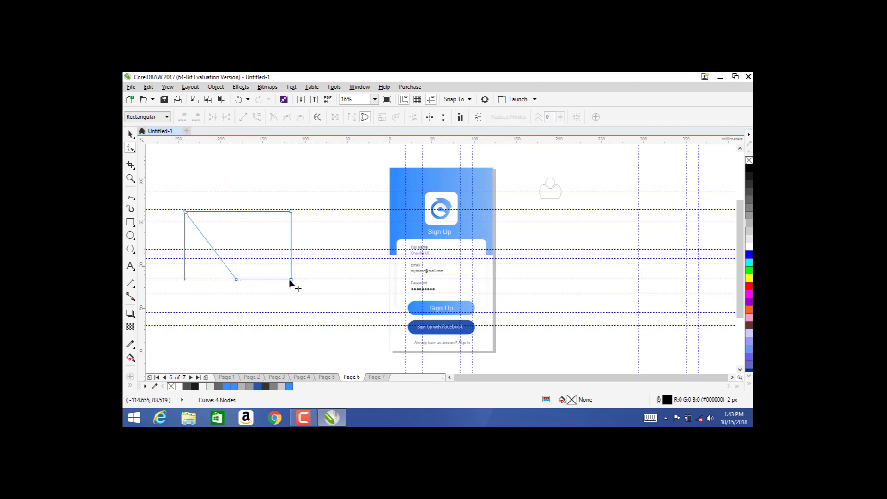
double_click(292, 280)
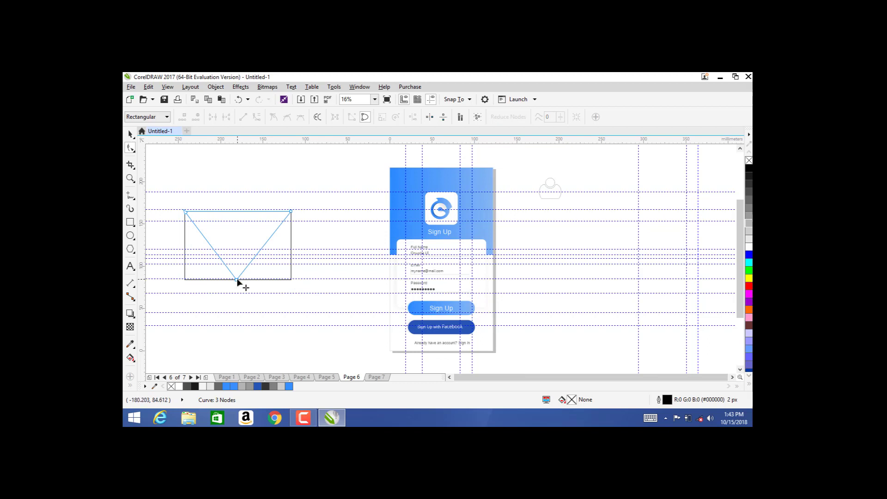
Step: Raise the V point inside the rectangle and adjust its nodes to form the envelope flap
drag(237, 280, 236, 252)
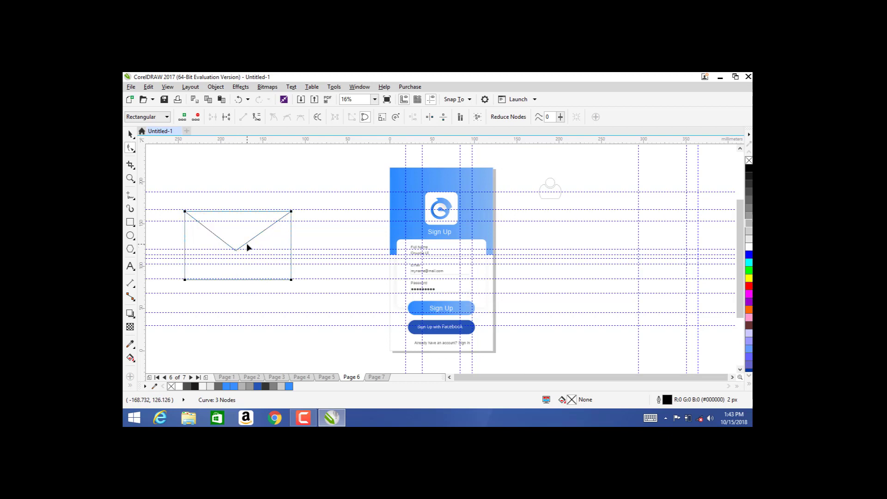
click(246, 243)
click(247, 244)
drag(250, 245, 221, 250)
click(260, 179)
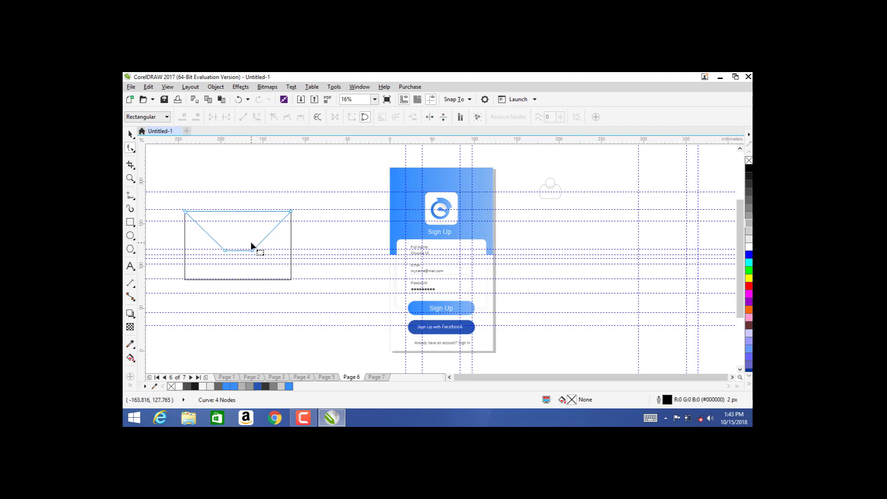
Step: Select both envelope parts and give them a grey outline
click(129, 134)
click(220, 172)
click(241, 227)
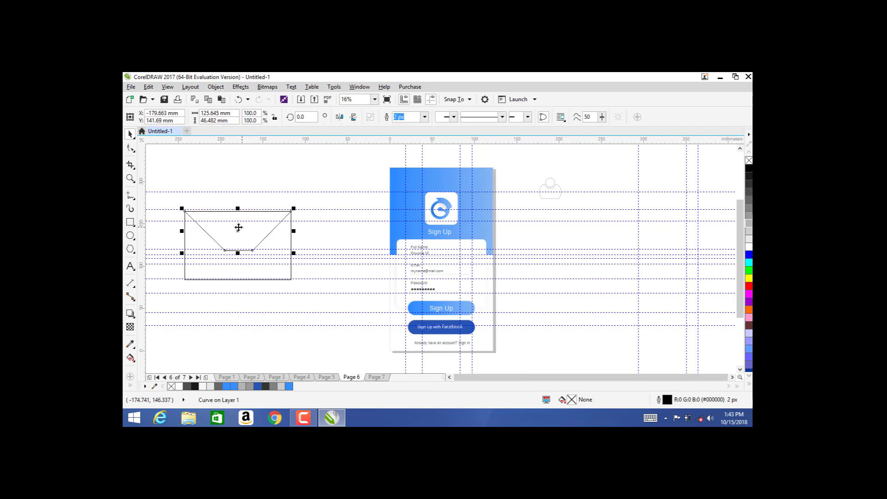
drag(161, 174, 298, 291)
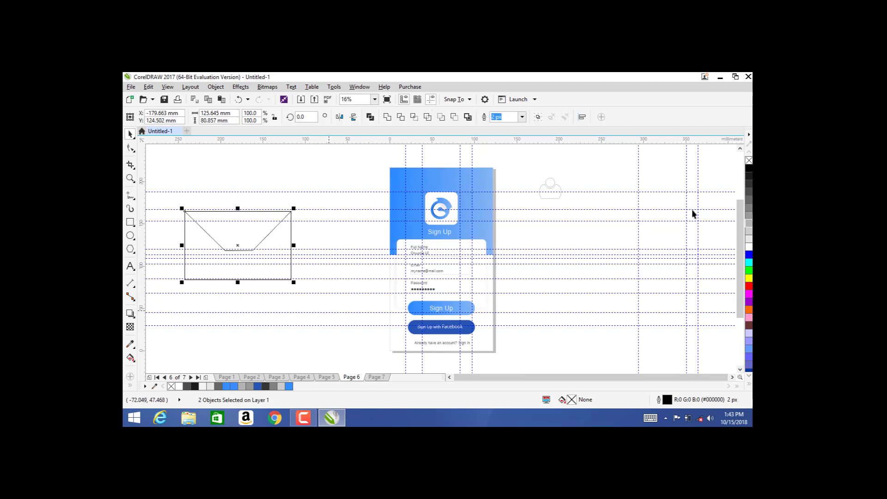
right_click(749, 224)
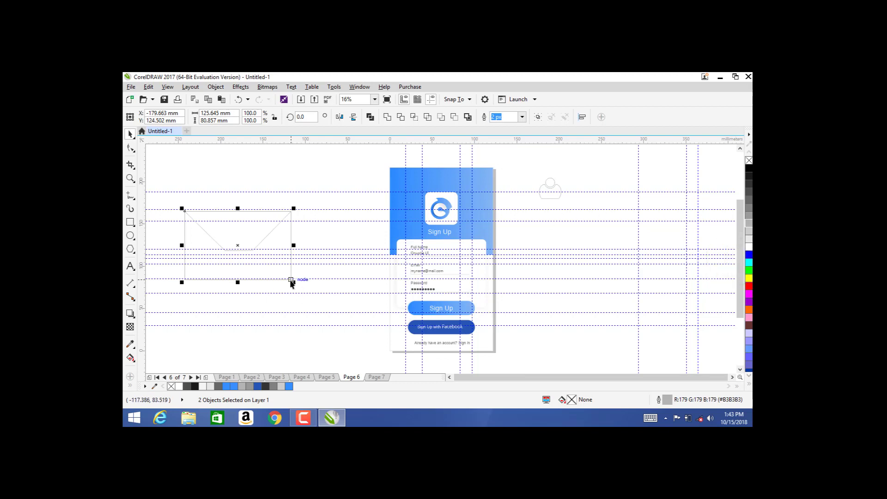
Step: Shrink the envelope to about 35%, place it below the person icon, and draw a 155 × 20 mm rectangle
drag(293, 282, 224, 251)
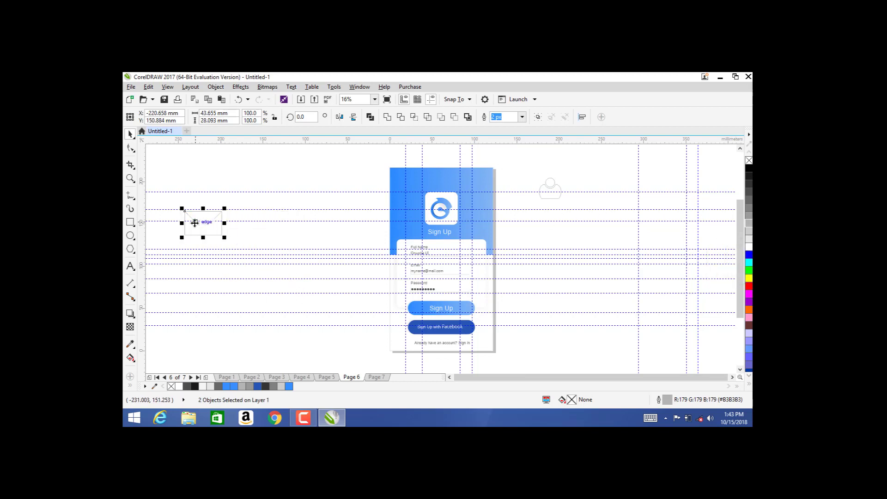
drag(197, 224, 571, 239)
drag(550, 229, 550, 218)
click(245, 187)
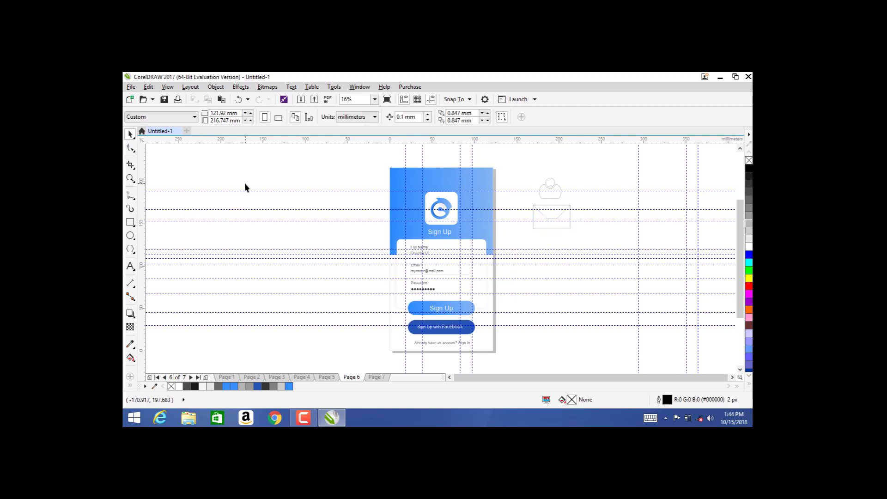
click(131, 222)
mouse_move(191, 220)
mouse_down()
mouse_move(291, 253)
mouse_move(307, 236)
mouse_move(323, 238)
mouse_up()
Step: Delete a stray rectangle and turn the thin rectangle's top edge into an upward arch
drag(276, 217, 223, 182)
key(Delete)
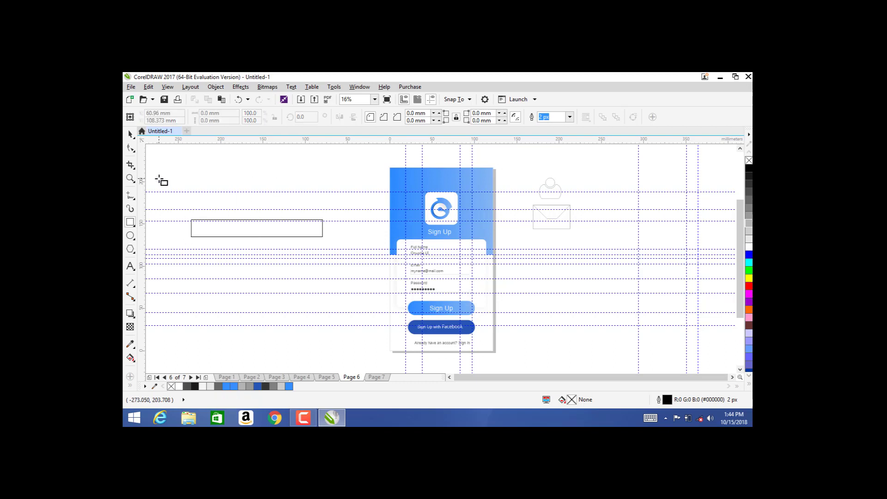
click(130, 148)
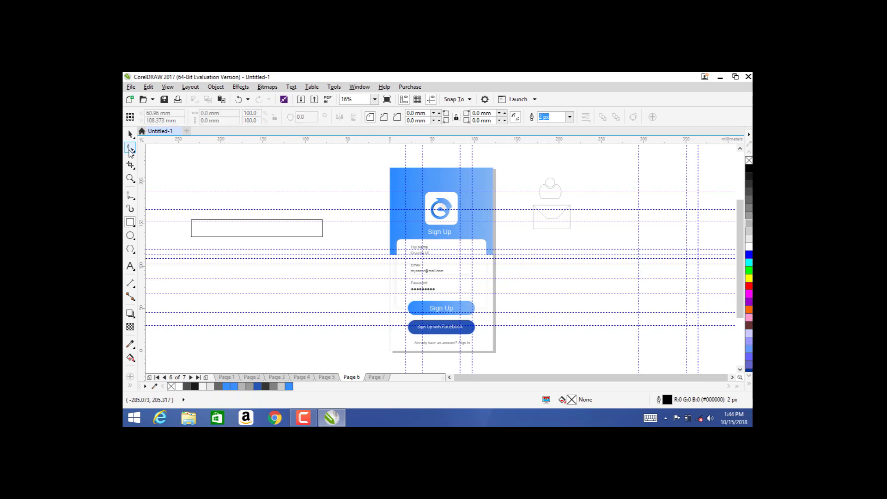
click(190, 229)
double_click(191, 227)
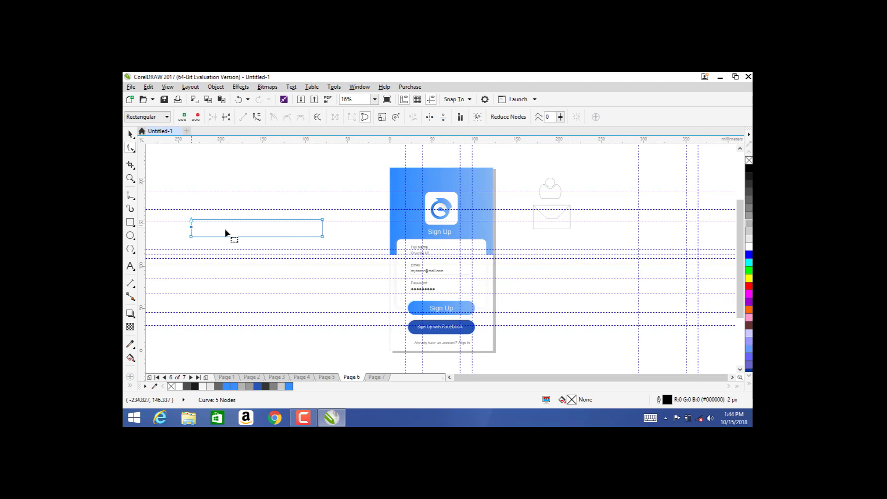
double_click(322, 227)
double_click(322, 220)
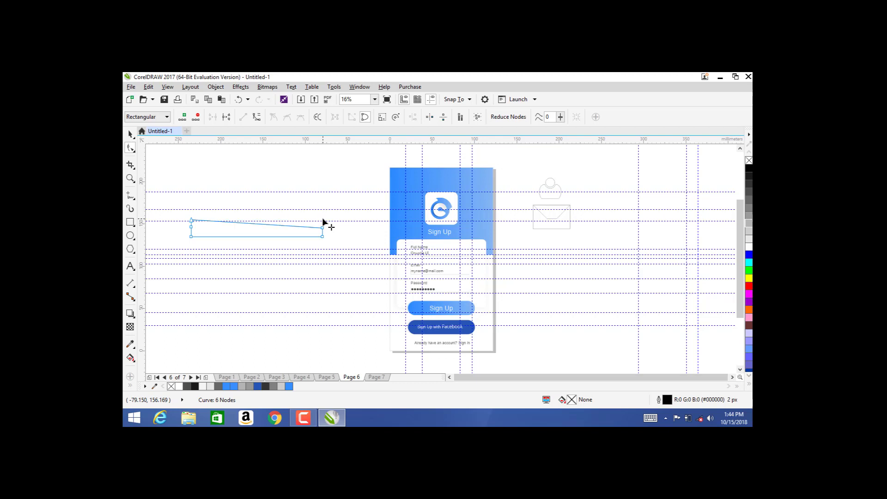
double_click(192, 221)
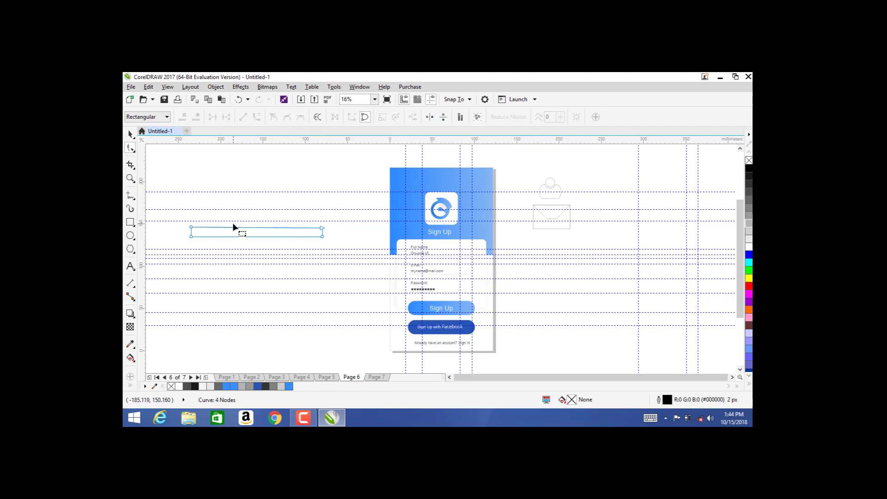
click(251, 227)
click(257, 116)
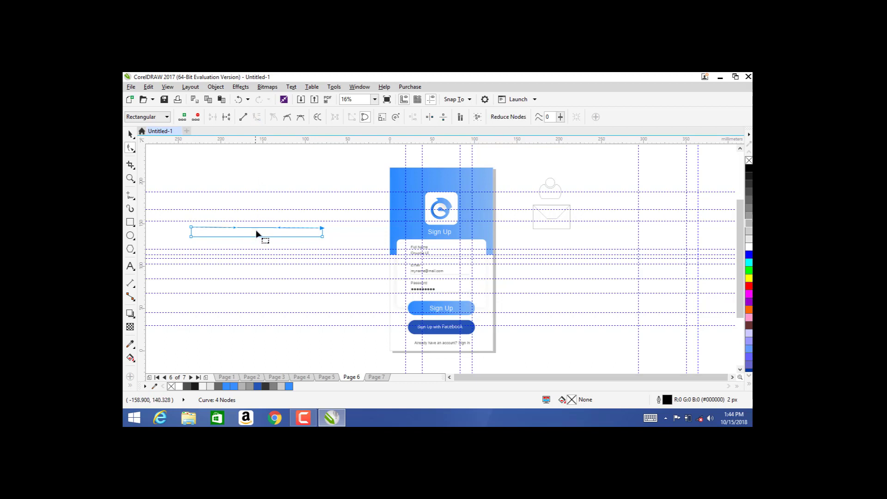
drag(256, 227, 257, 212)
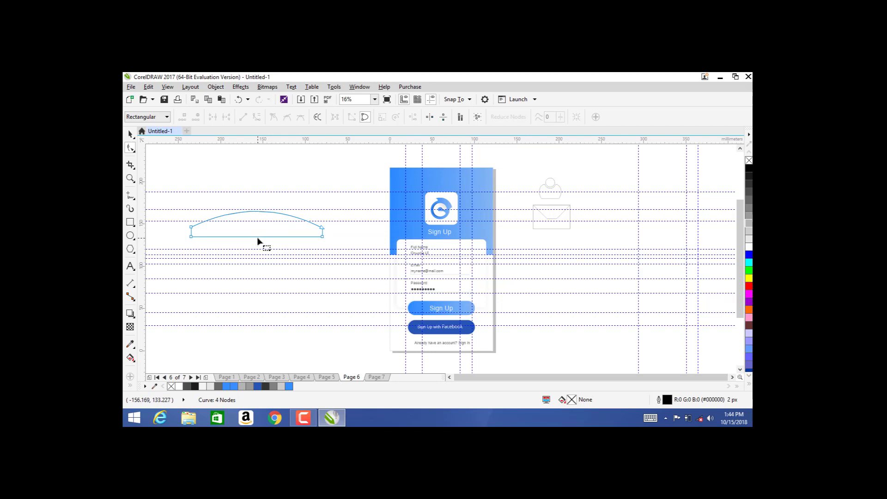
Step: Remove the bottom corner nodes and bow the lower edge upward into a crescent
click(256, 237)
double_click(192, 236)
double_click(320, 237)
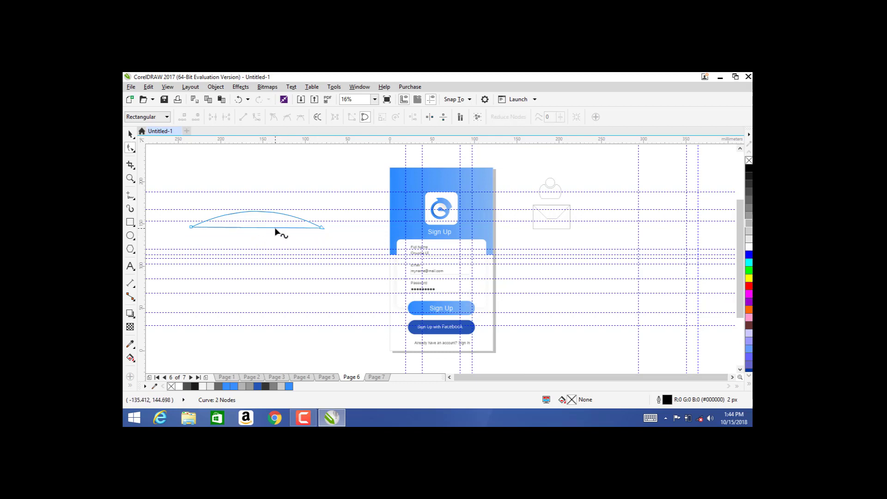
click(258, 227)
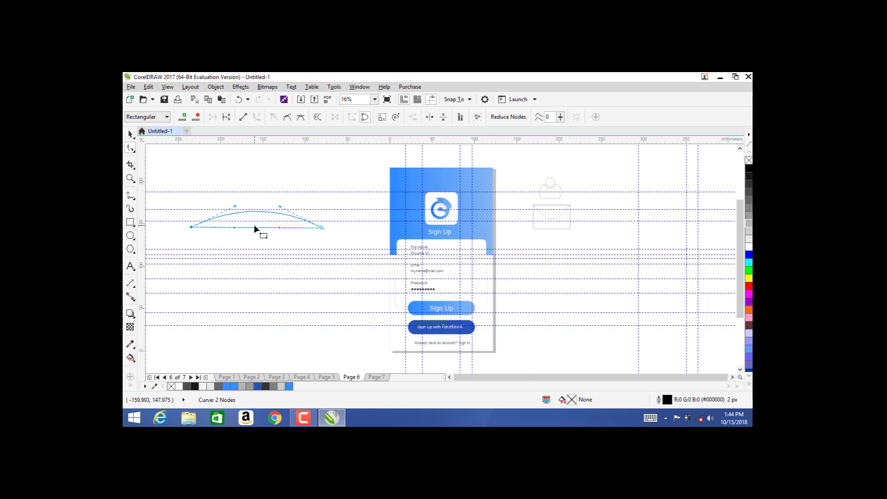
drag(254, 228, 253, 222)
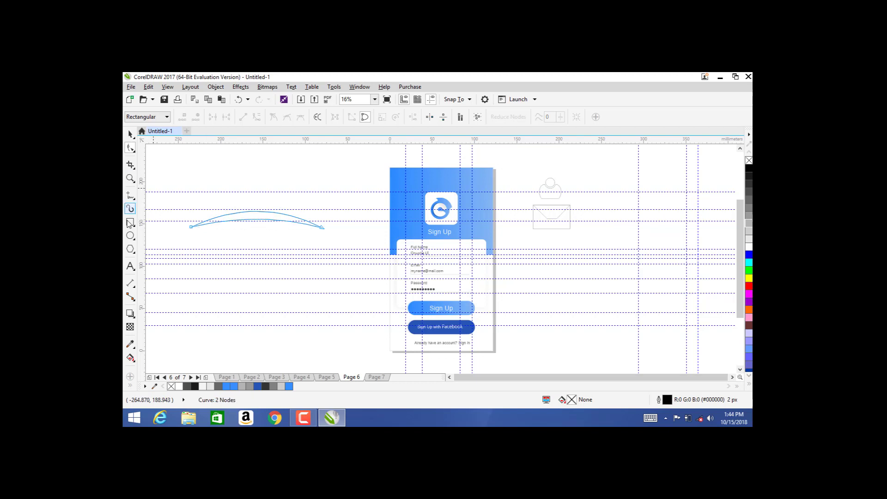
Step: Draw a small circle under the arc and give the arc and circle light grey outlines
click(131, 235)
drag(207, 244, 234, 271)
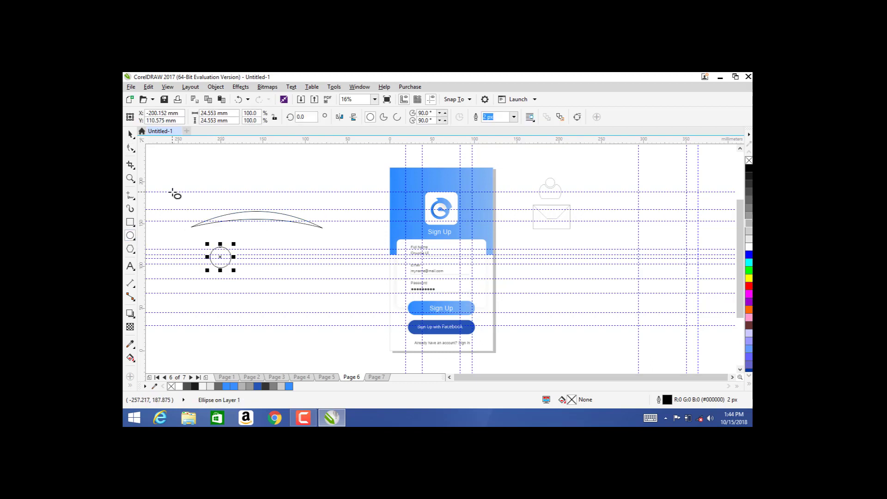
click(131, 133)
drag(220, 257, 255, 235)
click(182, 178)
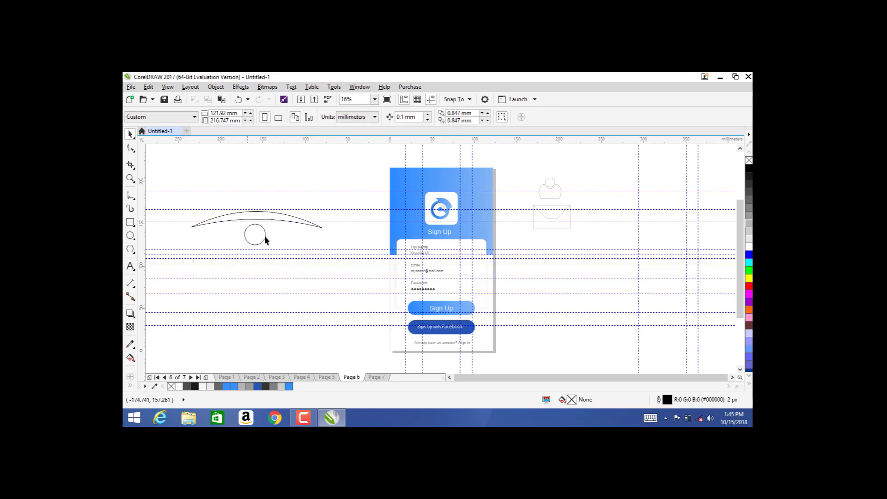
drag(156, 160, 373, 275)
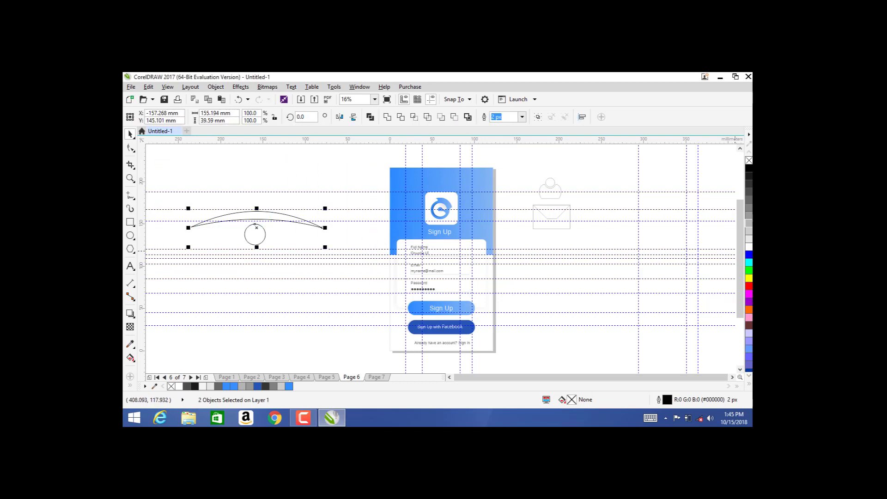
right_click(749, 228)
click(157, 164)
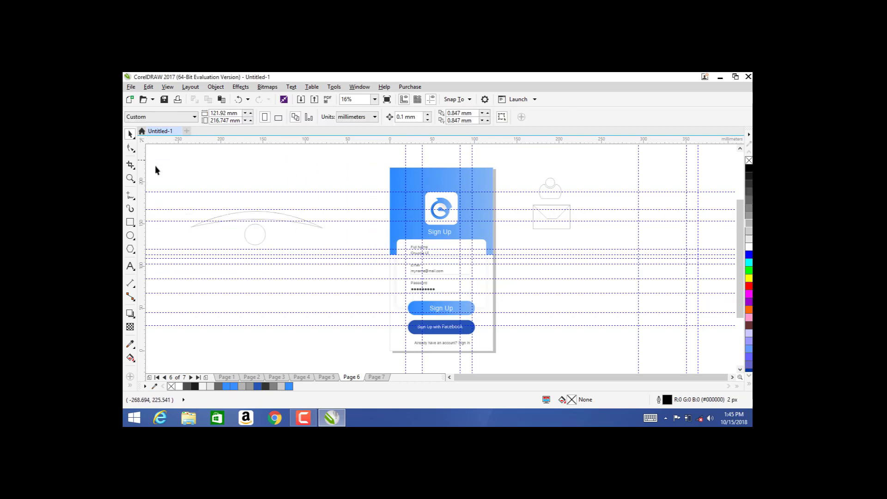
Step: Draw a 165.5 × 2.2 mm light grey bar with no outline, rotated 28.8° across the eye
click(130, 222)
drag(204, 168, 347, 169)
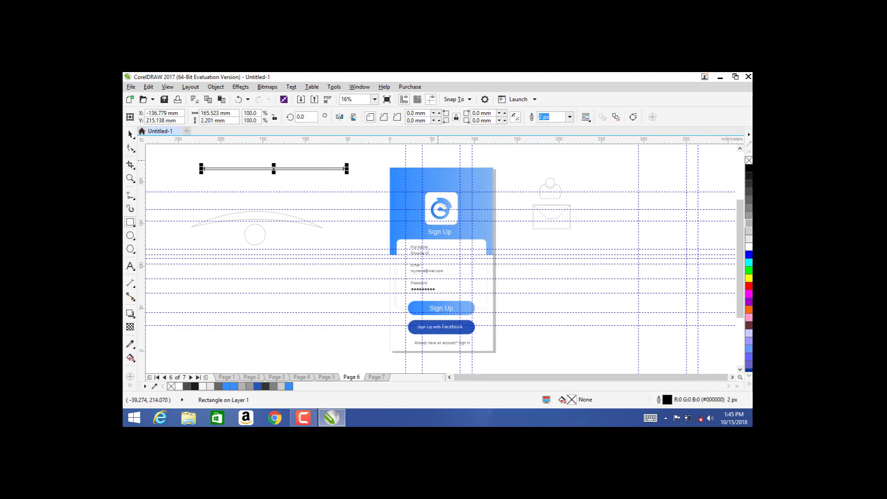
click(748, 234)
right_click(748, 161)
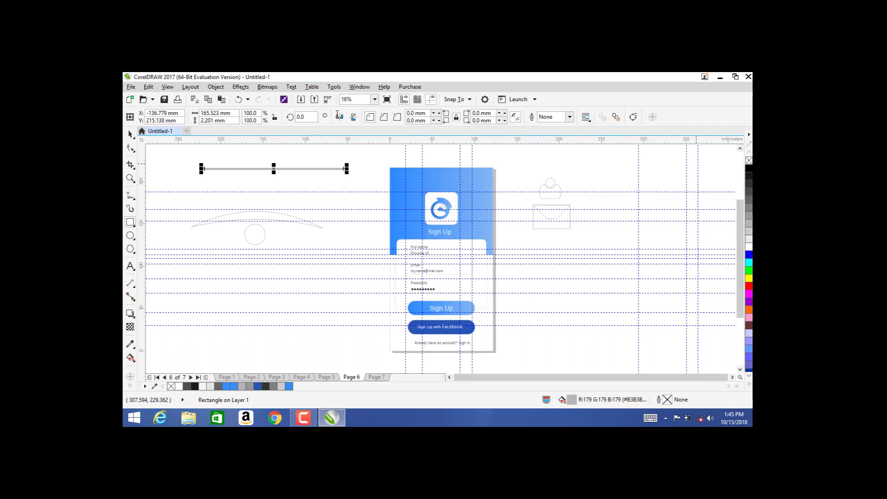
click(274, 168)
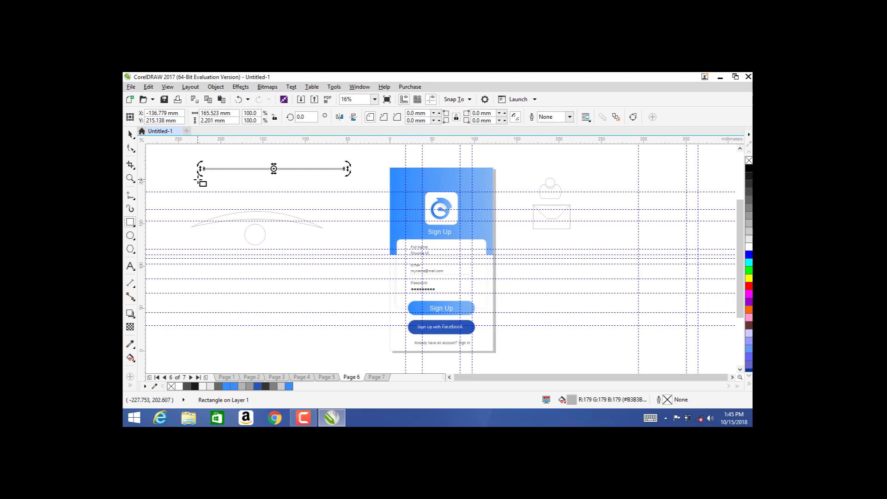
drag(199, 179, 201, 210)
click(272, 168)
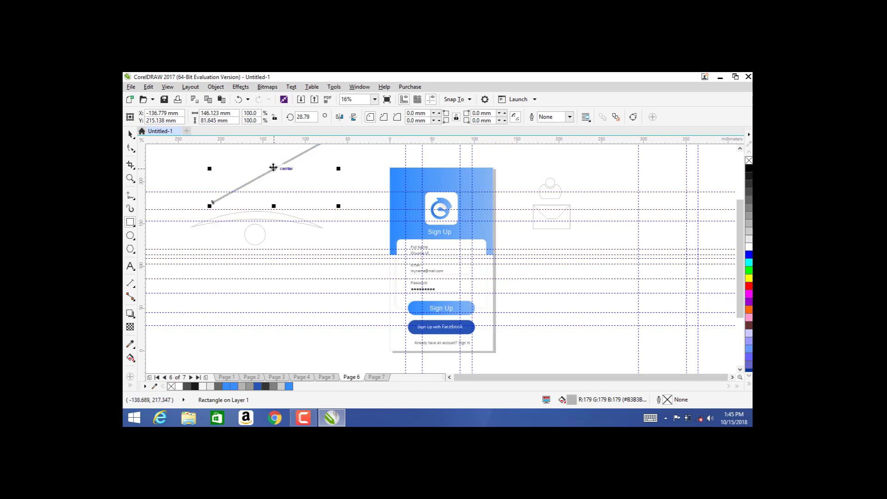
drag(273, 168, 262, 227)
click(269, 172)
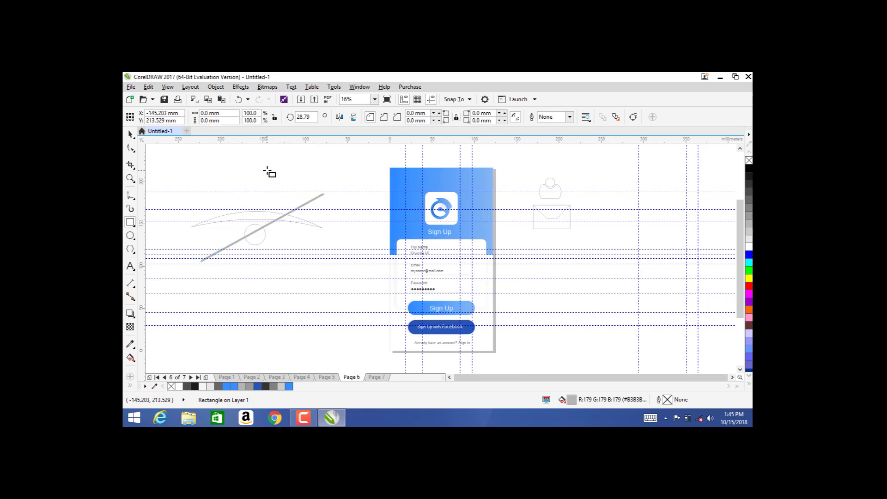
click(130, 133)
click(309, 203)
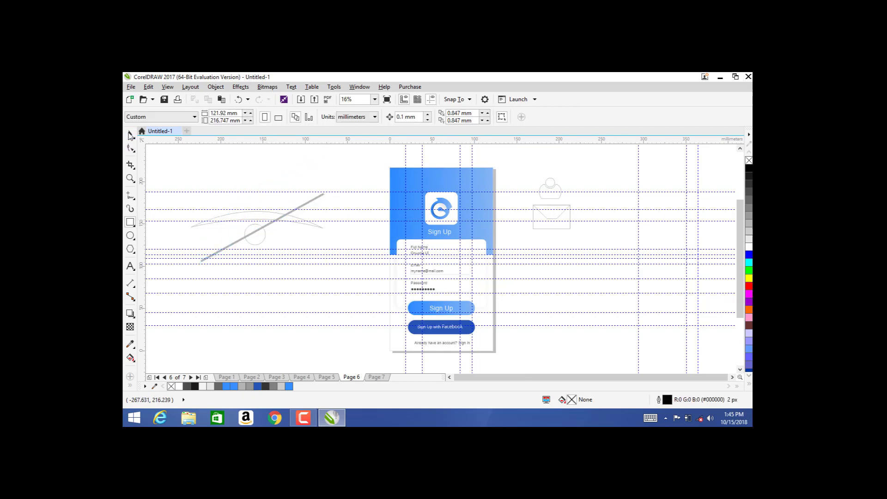
Step: Delete the slash bar, group the arc and circle into an eye icon, and shrink it to about 60%
key(Delete)
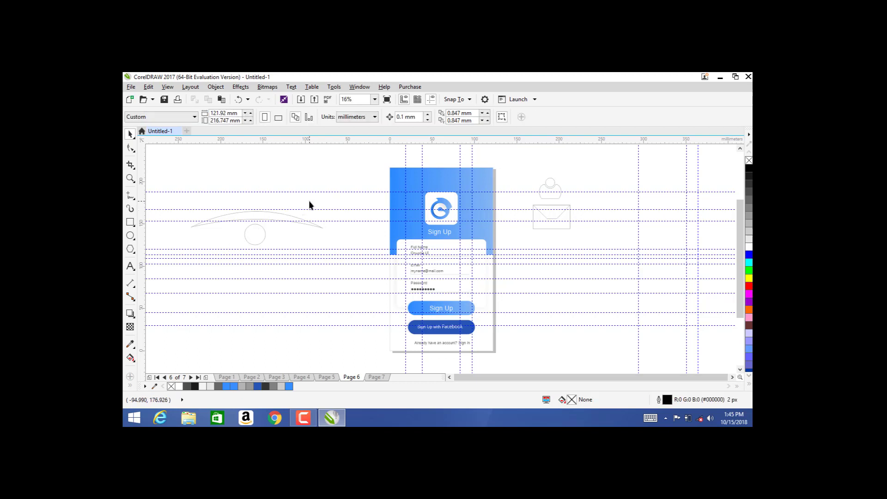
drag(311, 280, 311, 279)
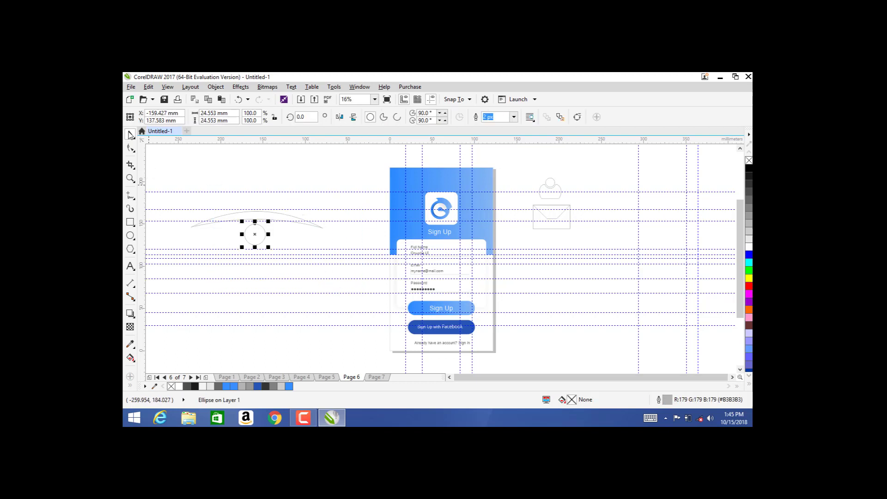
drag(192, 184, 344, 296)
drag(159, 162, 251, 243)
drag(367, 279, 367, 279)
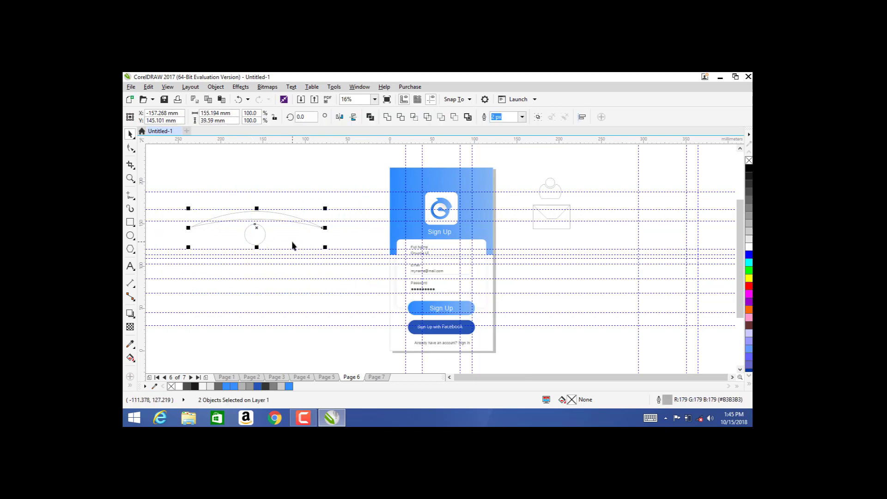
key(ctrl+g)
drag(325, 247, 466, 287)
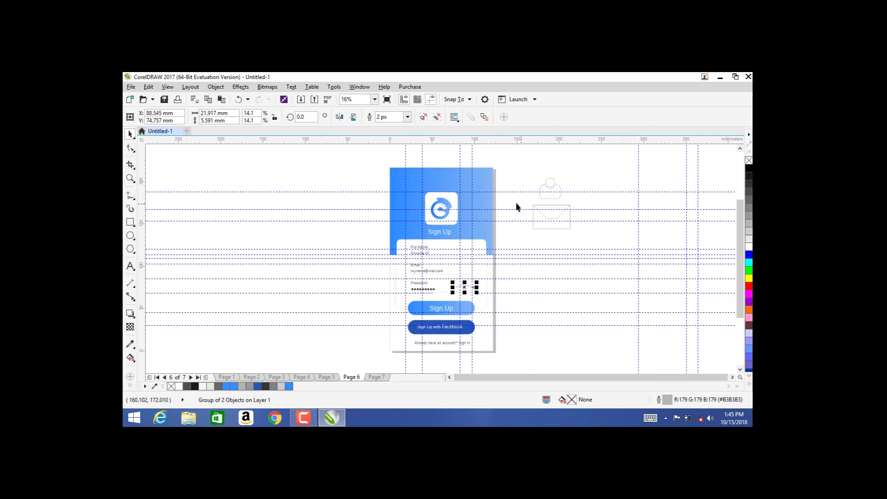
Step: Scale and place the envelope and person icons at the right of the email and name fields
drag(511, 199, 466, 273)
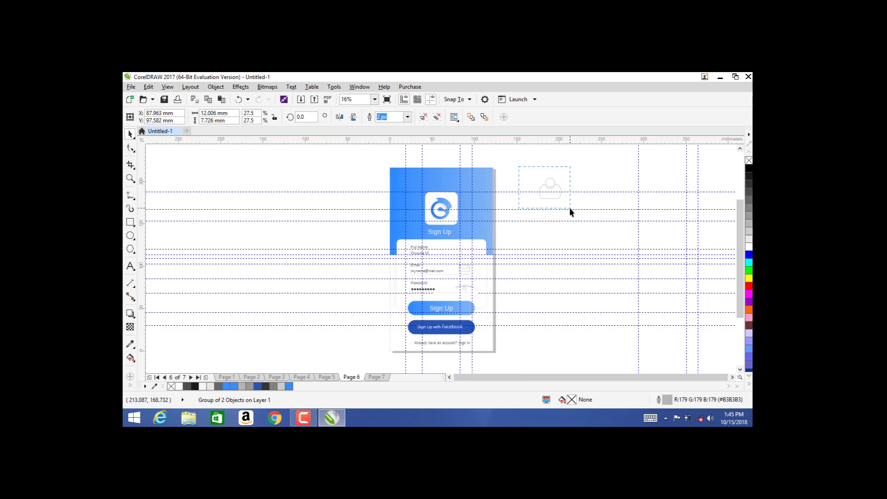
click(561, 199)
drag(565, 199, 465, 250)
Step: Zoom in on the form fields, shrink the person icon slightly and nudge it right
key(z)
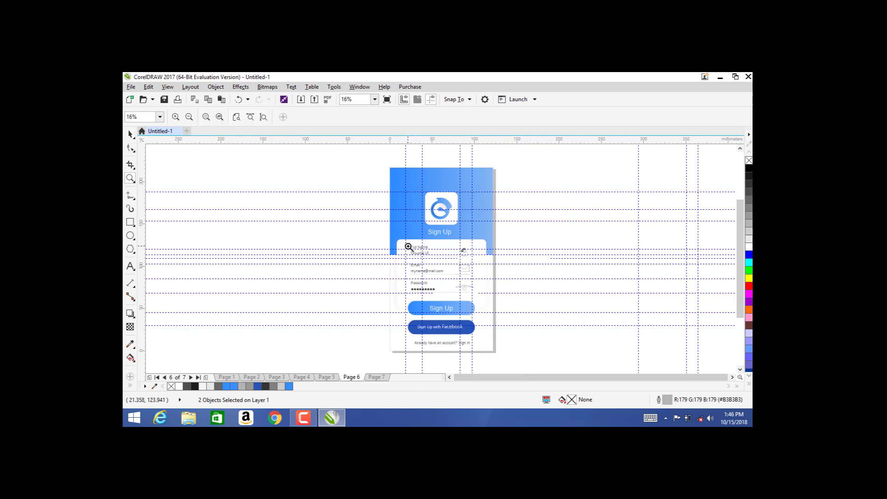
drag(403, 235, 481, 299)
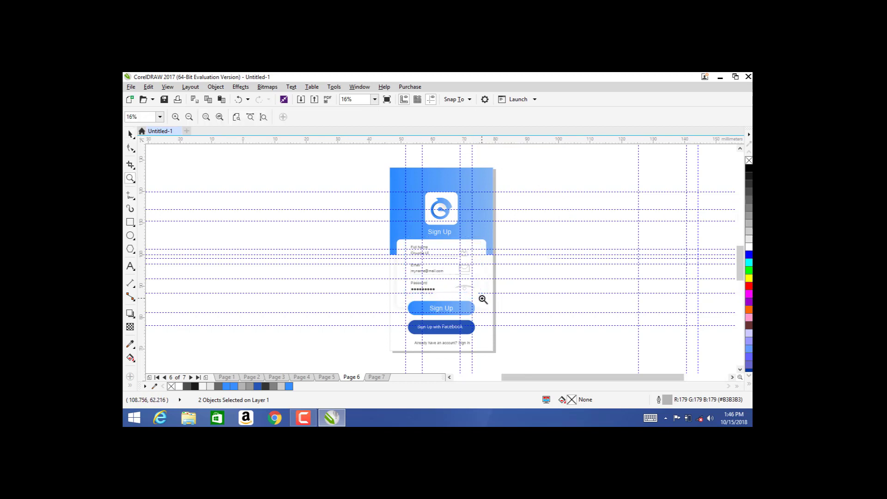
click(128, 135)
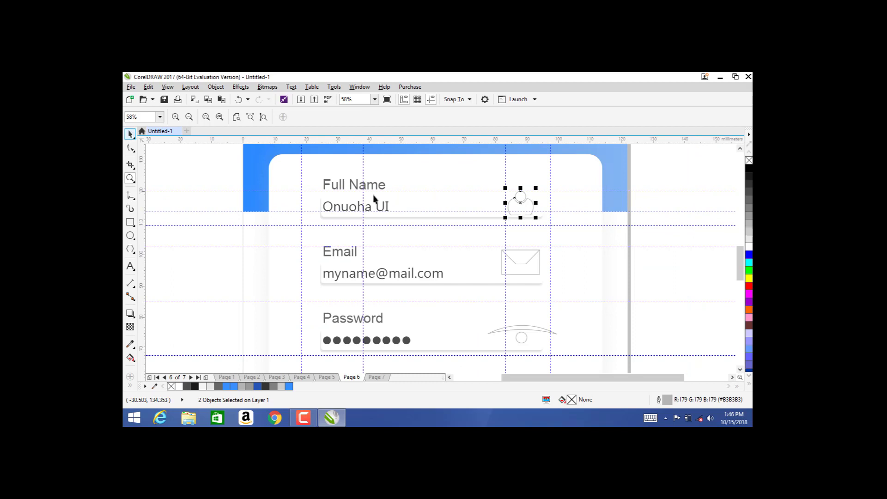
drag(537, 219, 530, 212)
key(Right)
key(Right)
key(Right)
key(Right)
key(Right)
key(Right)
key(Right)
key(Right)
key(Right)
key(Right)
key(Right)
key(Right)
key(Right)
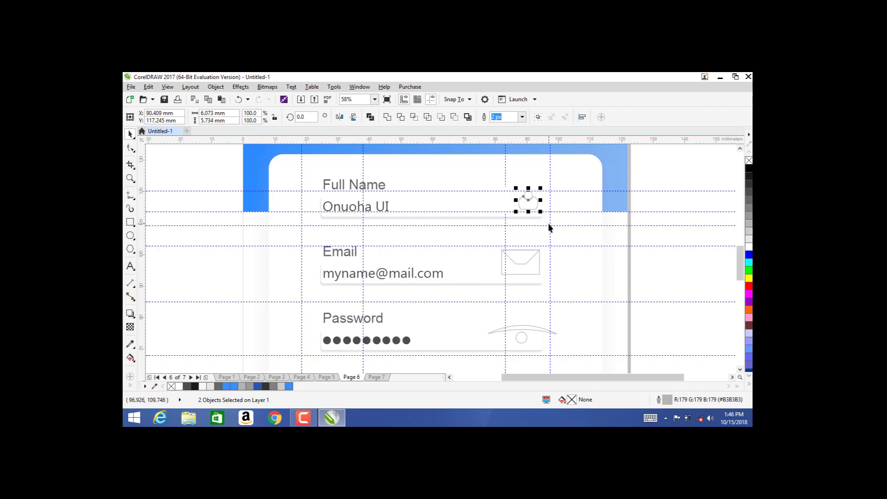
click(669, 163)
click(532, 209)
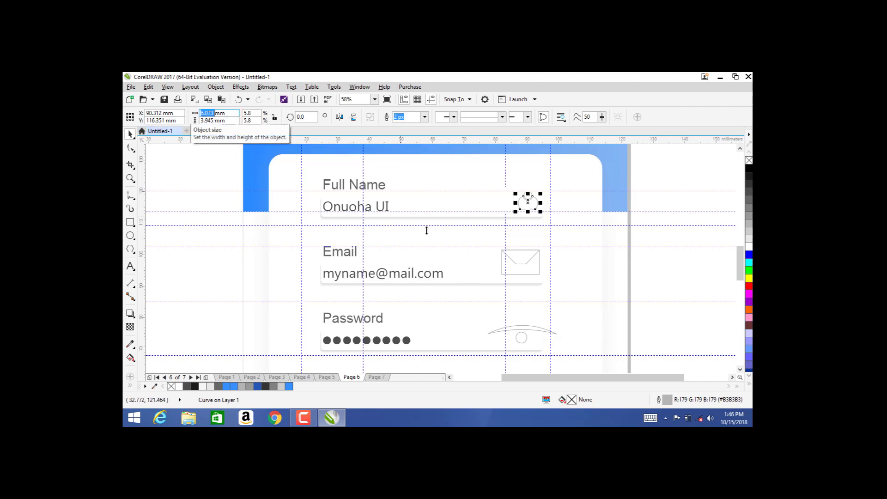
Step: Set the envelope icon to 6.073 mm wide, reduce its height to about 4.4 mm, and nudge it into place
click(530, 272)
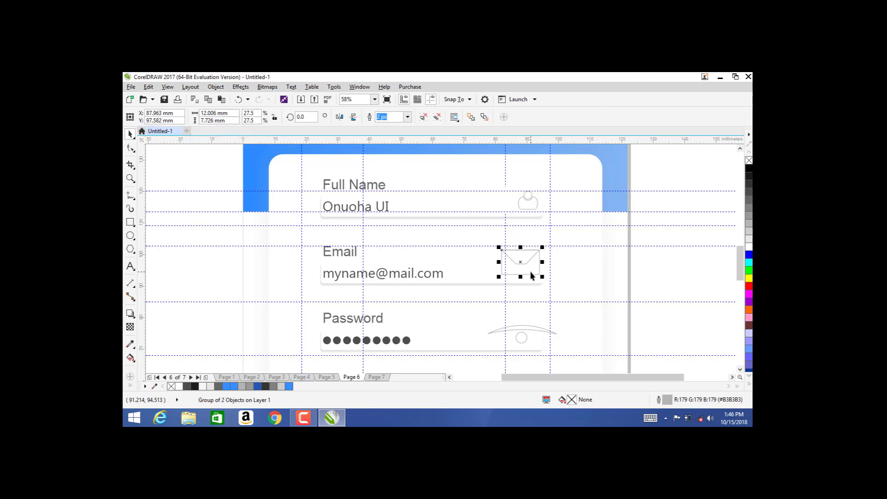
double_click(212, 114)
text(6.073)
key(Return)
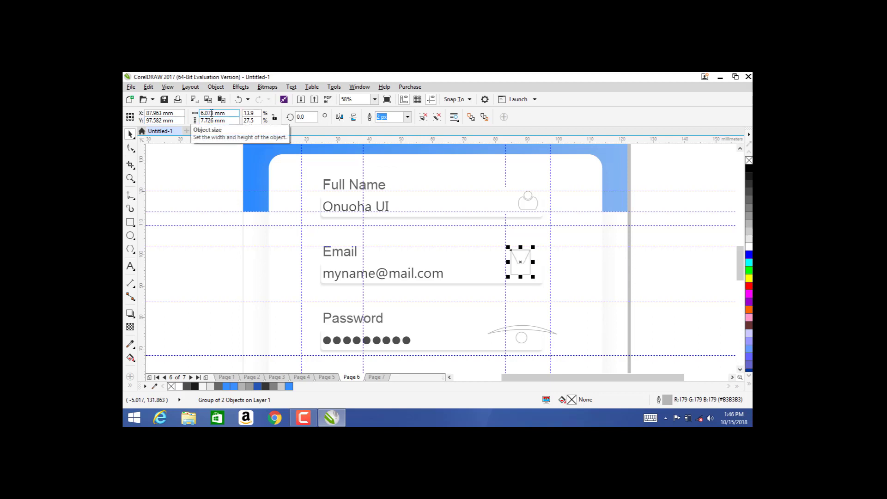
drag(520, 277, 520, 267)
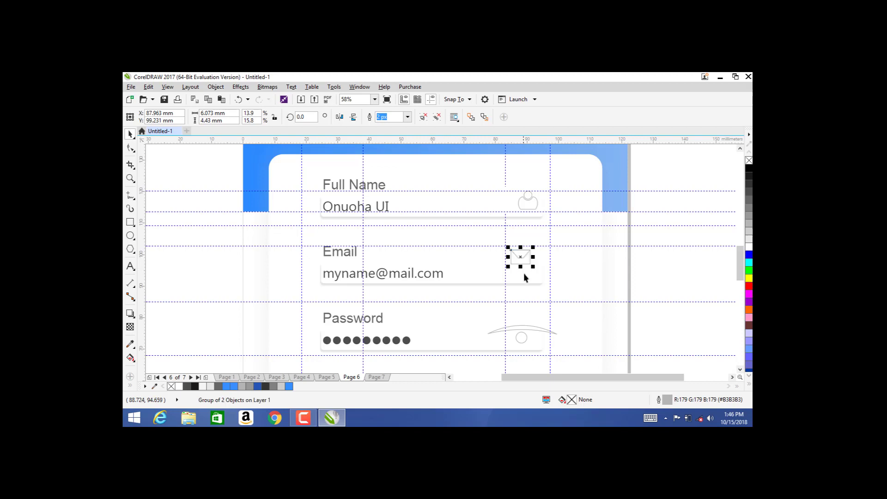
key(Down)
key(Down)
key(Down)
key(Down)
key(Right)
key(Right)
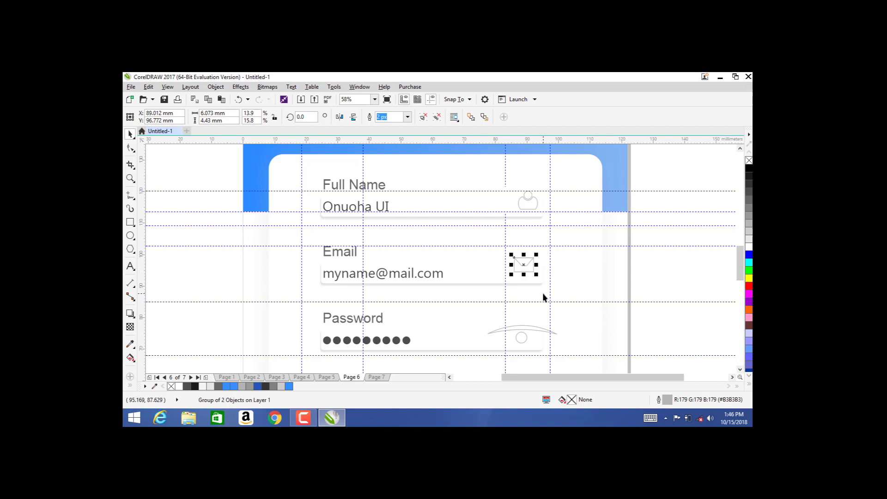
key(Right)
key(Right)
key(Right)
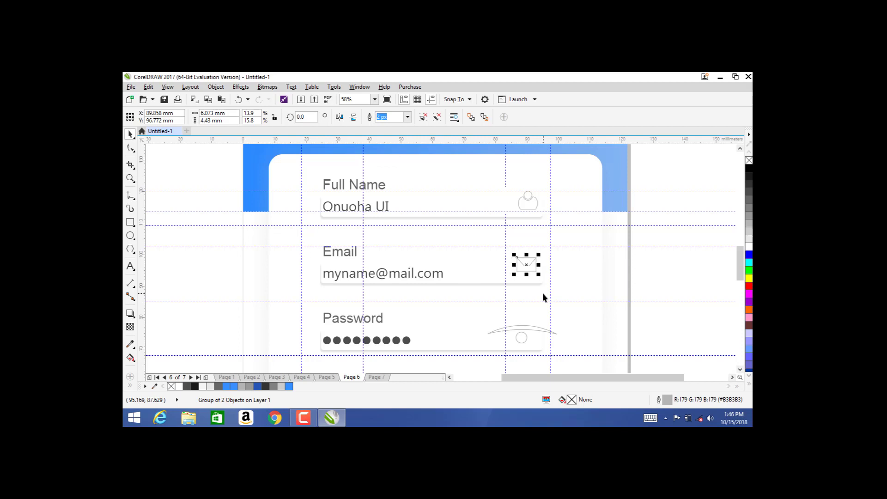
click(512, 327)
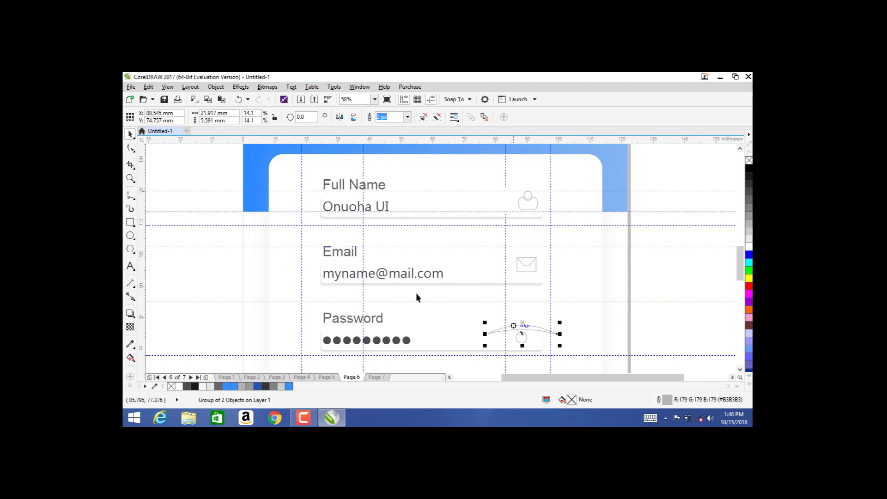
Step: Set the eye icon's width to 6.073 mm and flatten it vertically
double_click(215, 114)
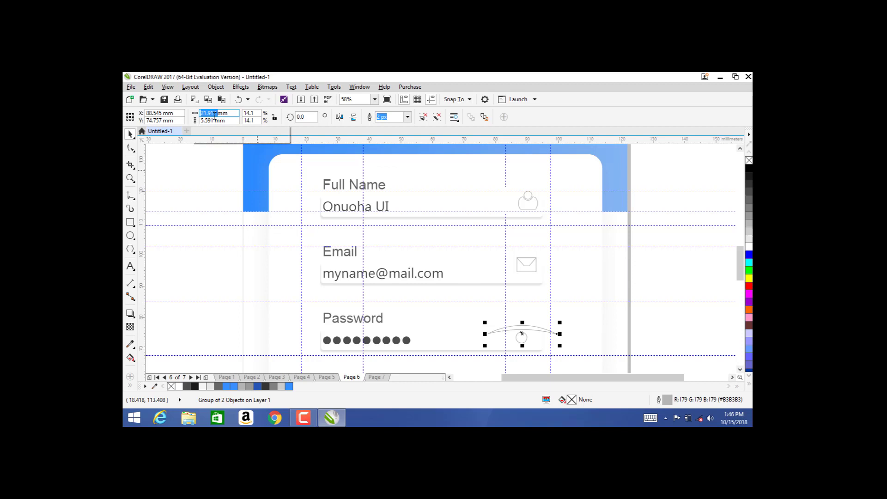
text(6.073)
key(Return)
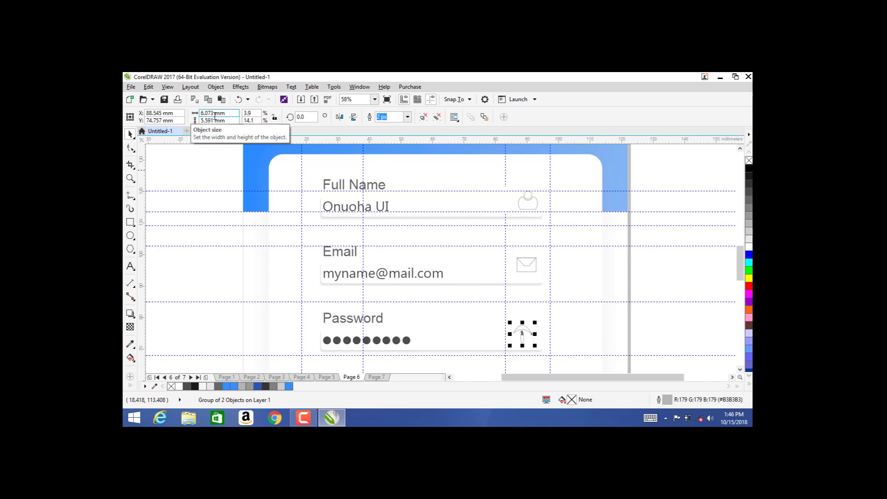
drag(522, 346, 577, 352)
key(z)
right_click(277, 195)
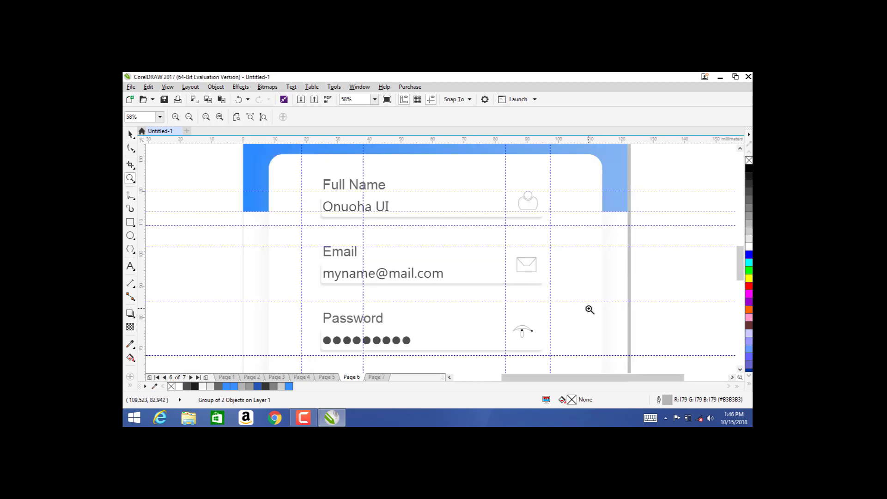
drag(492, 288, 570, 358)
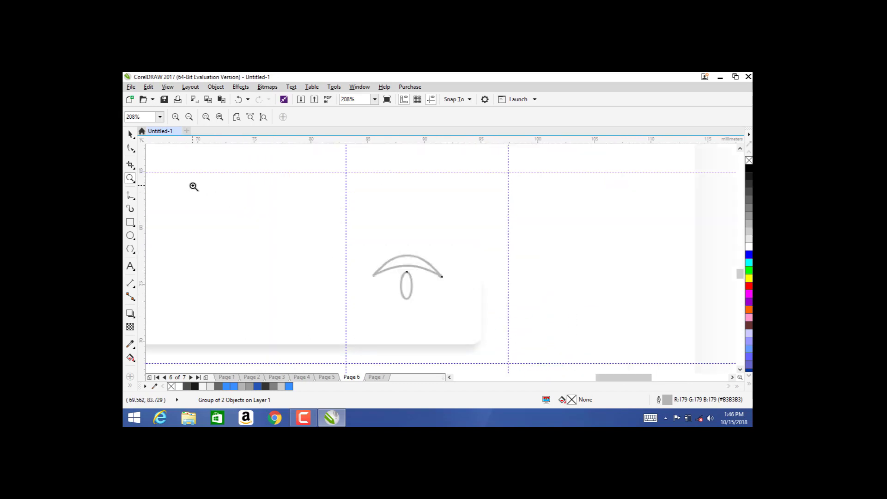
click(130, 134)
click(407, 256)
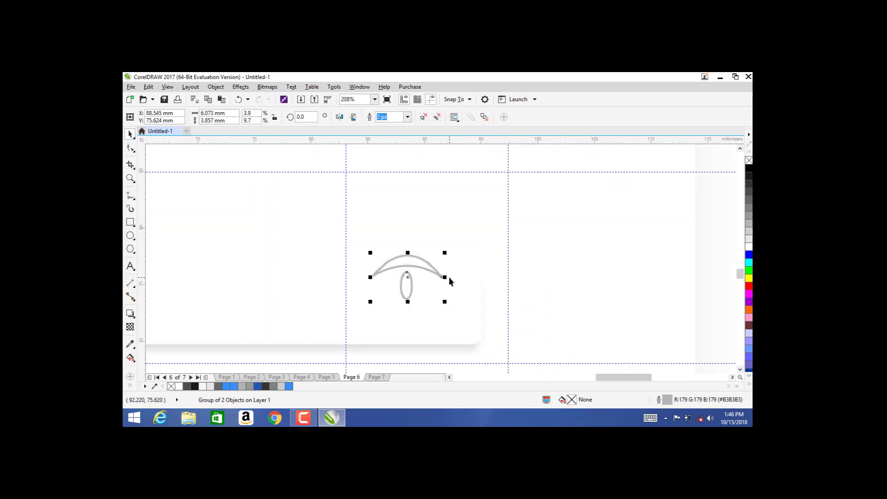
mouse_move(407, 301)
mouse_down()
mouse_move(406, 280)
mouse_move(407, 289)
mouse_up()
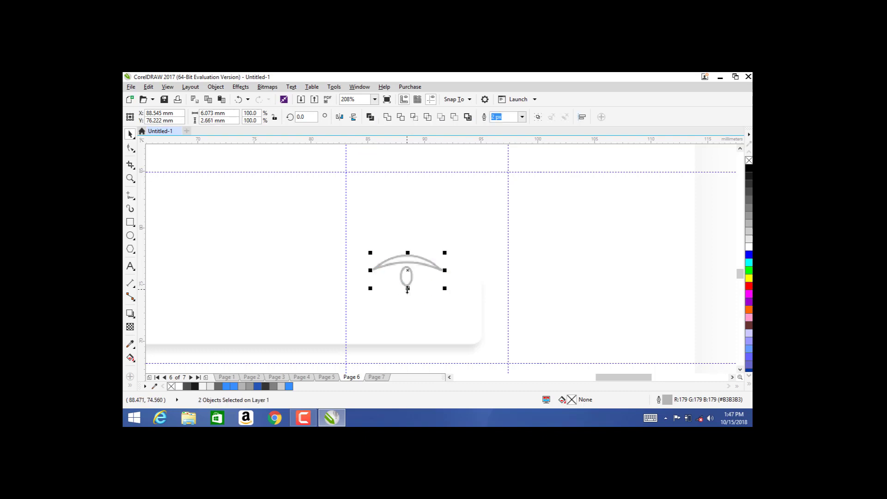
Step: Shrink the pupil ellipse, regroup it with the arc, and nudge the eye icon up and right
click(405, 299)
click(405, 279)
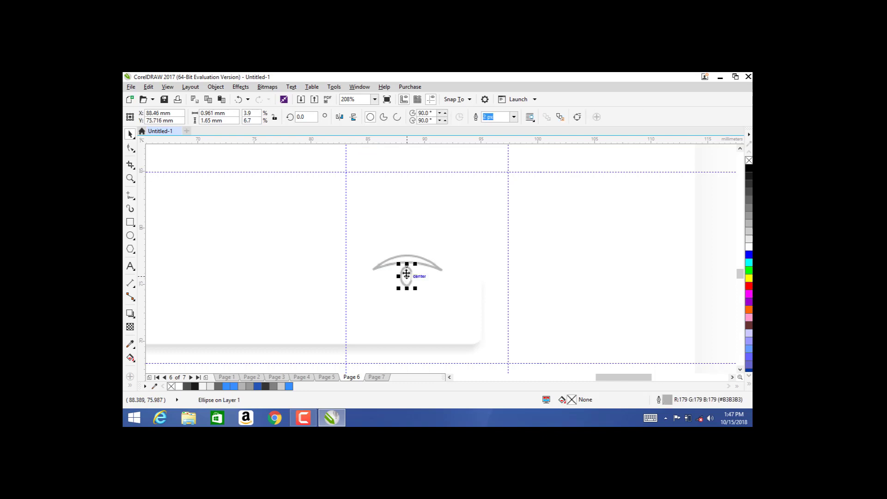
drag(406, 263, 383, 269)
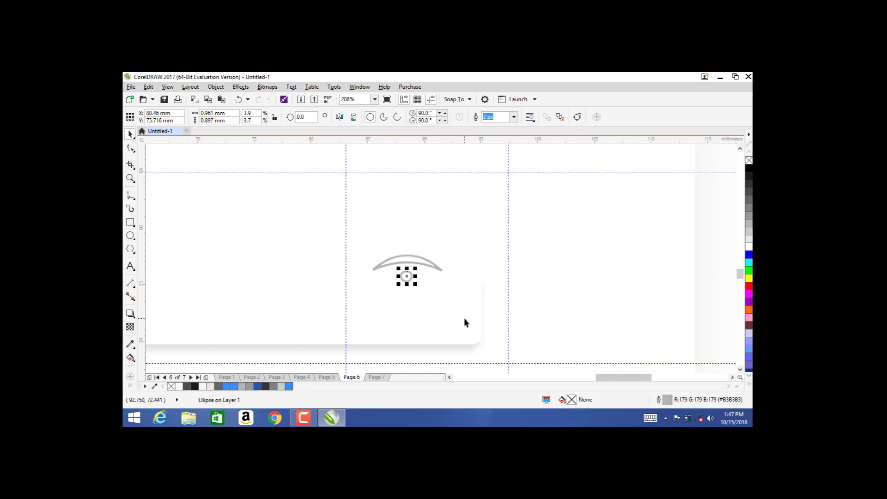
key(Up)
key(Up)
key(Up)
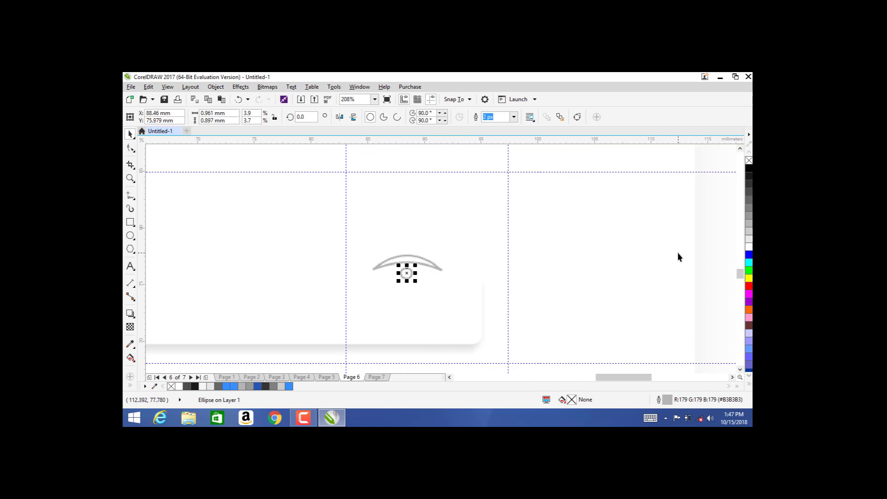
click(677, 252)
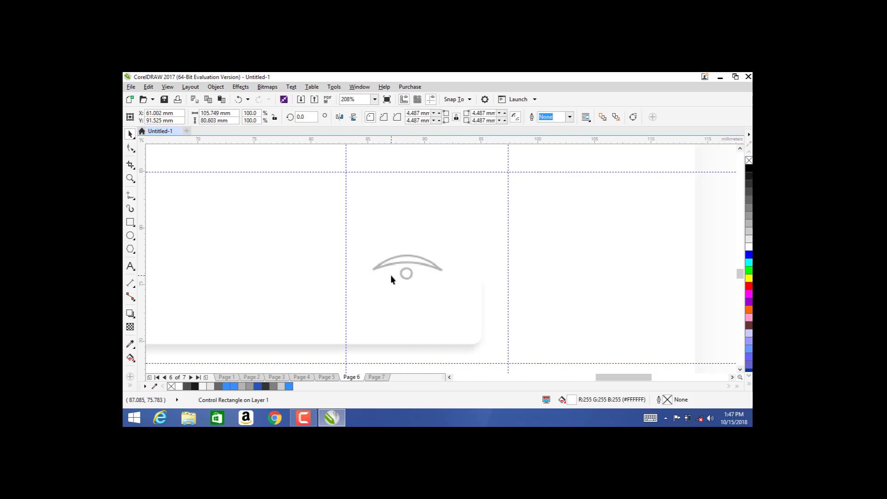
click(535, 257)
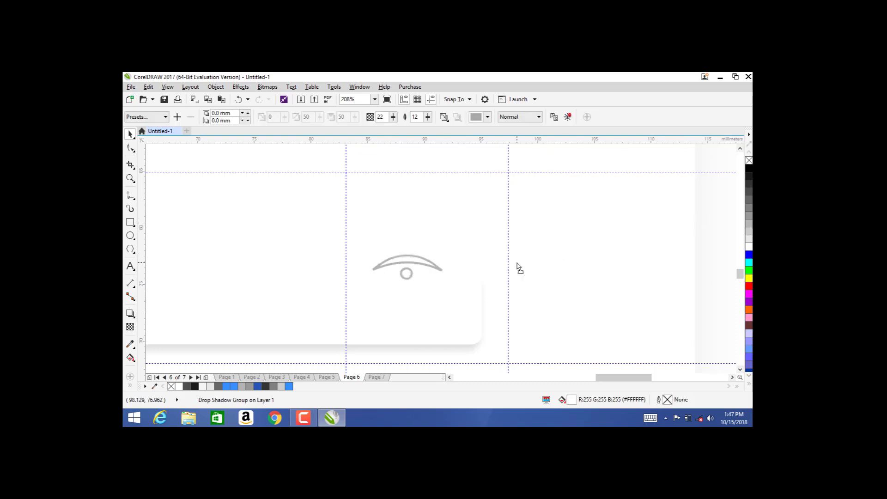
click(406, 273)
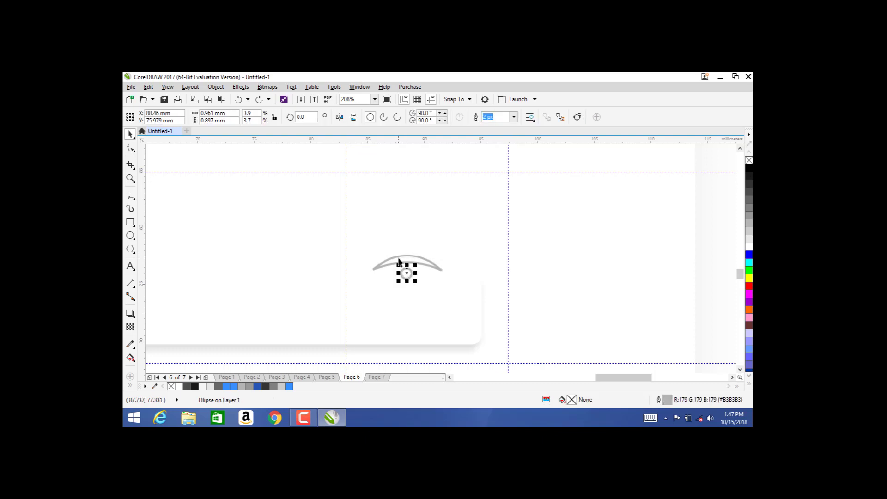
shift+click(399, 257)
key(ctrl+g)
key(Right)
key(Right)
key(Right)
key(Right)
key(Right)
key(Right)
key(Right)
key(Right)
key(Right)
key(Right)
key(Right)
key(Right)
key(Right)
key(Right)
key(Right)
key(Right)
key(Up)
key(Up)
key(Up)
key(Up)
drag(398, 258, 398, 258)
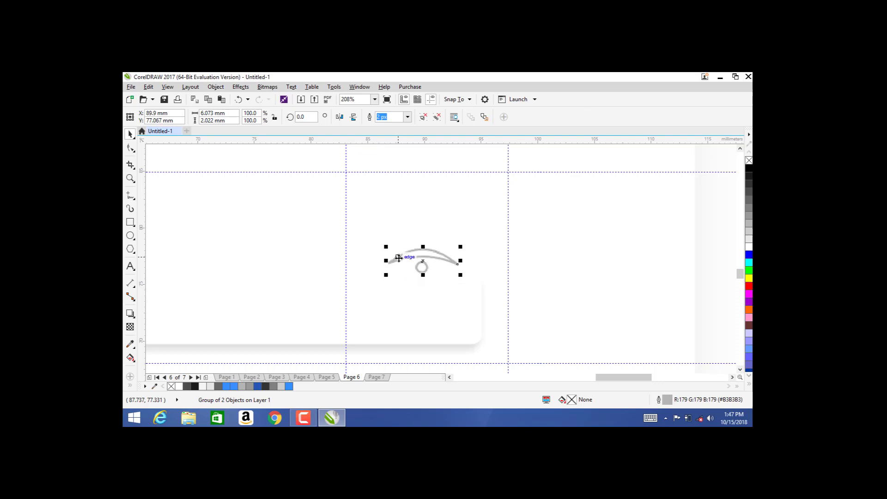
Step: Zoom out and insert a new blank page after the Page 7 Sign In screen
key(F4)
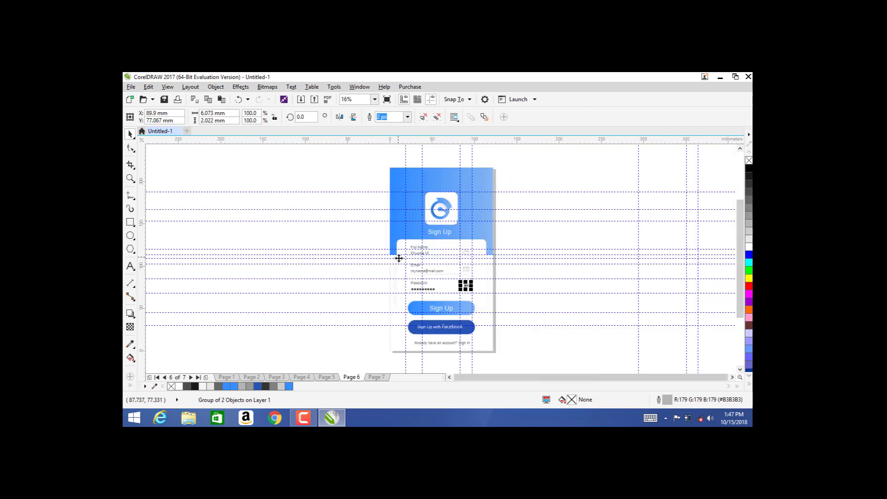
click(552, 288)
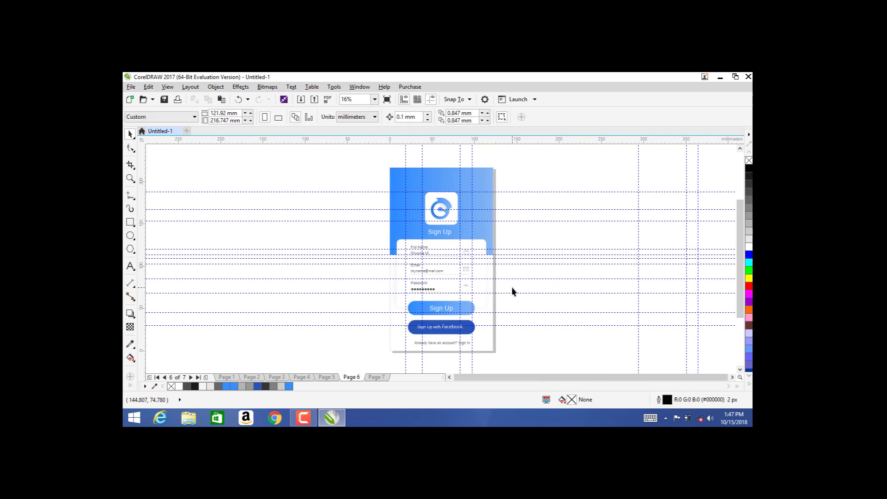
click(377, 377)
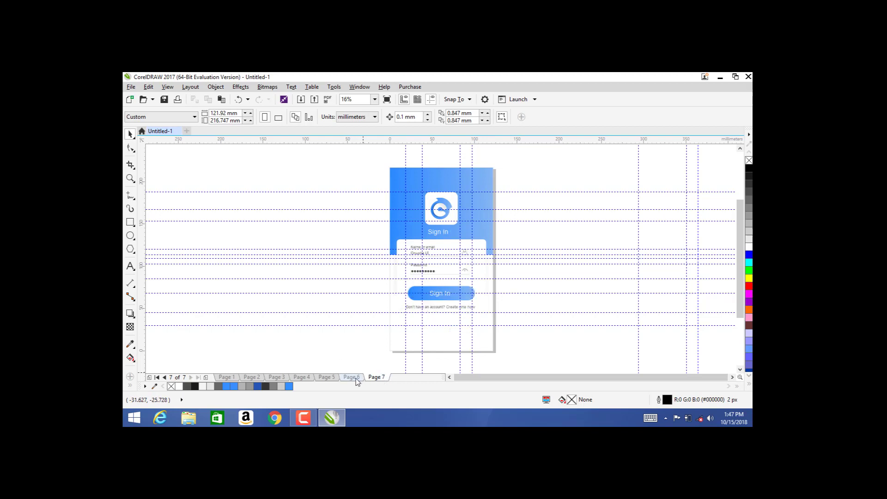
click(356, 377)
click(379, 378)
click(356, 378)
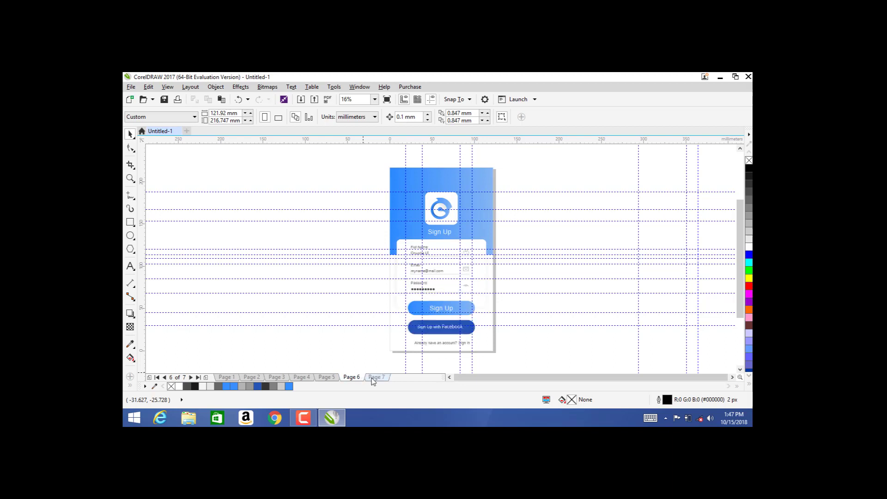
click(375, 377)
right_click(375, 378)
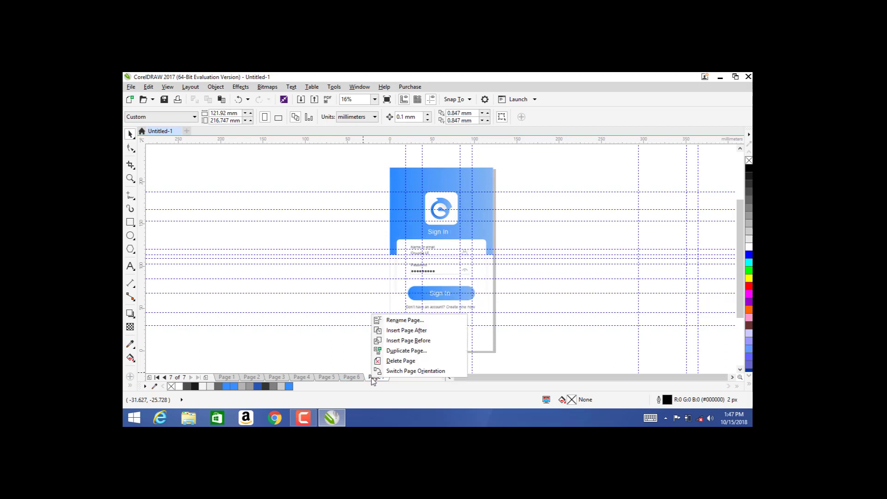
click(418, 331)
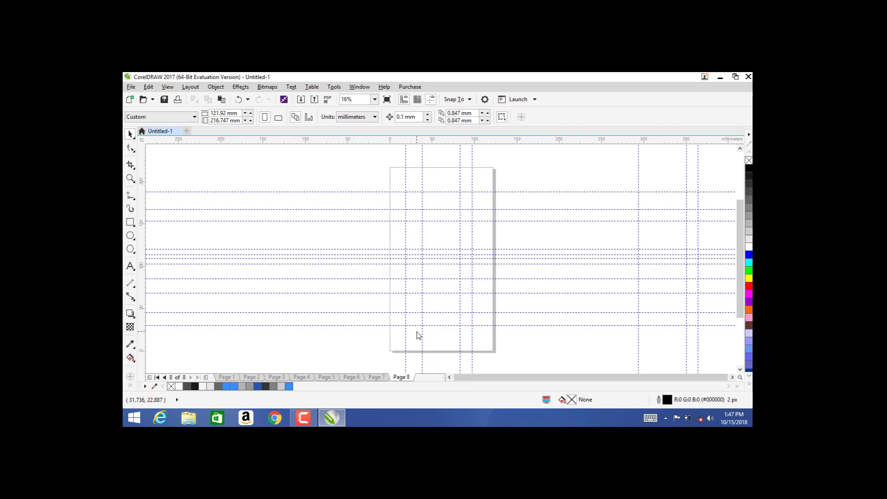
click(377, 377)
Step: Copy all Sign Up design objects from Page 6 and paste them onto Page 8
click(351, 377)
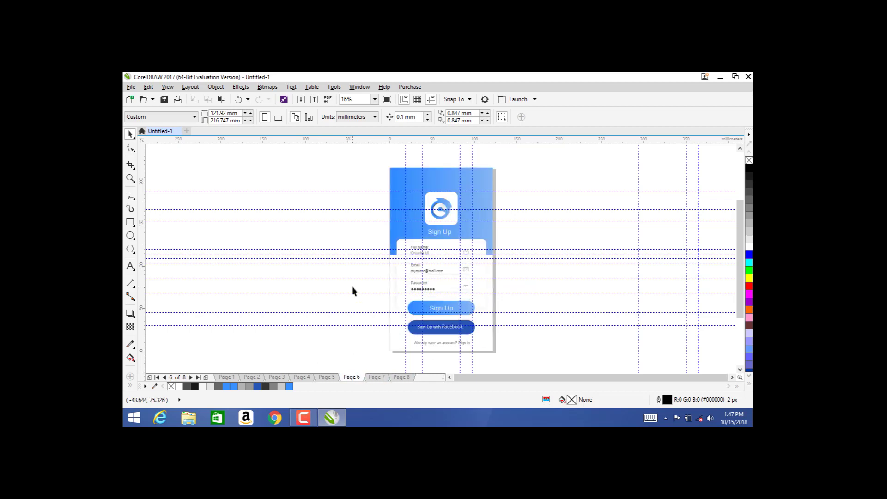
key(ctrl+a)
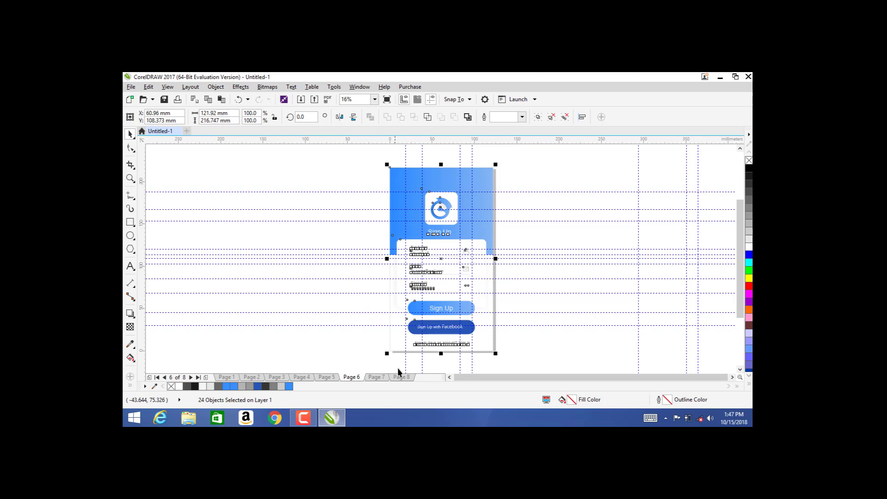
click(405, 377)
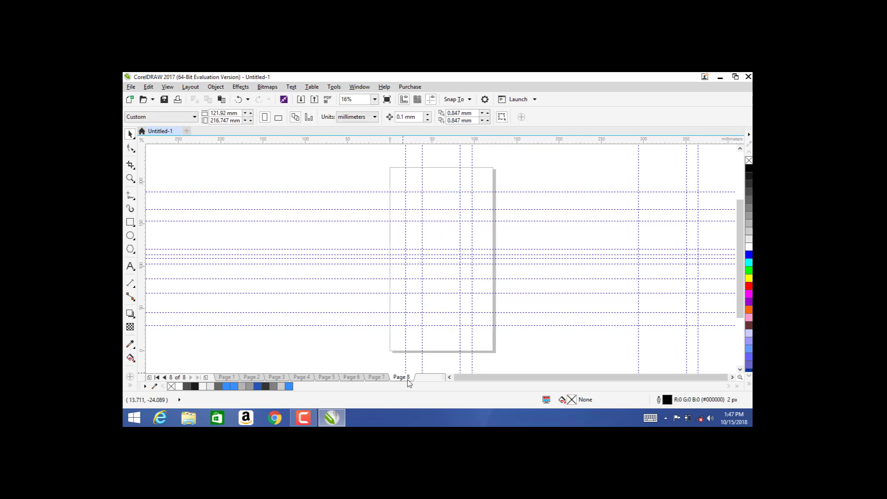
key(ctrl+v)
Step: Relabel the pasted design's heading and main button to 'Sign In'
click(347, 232)
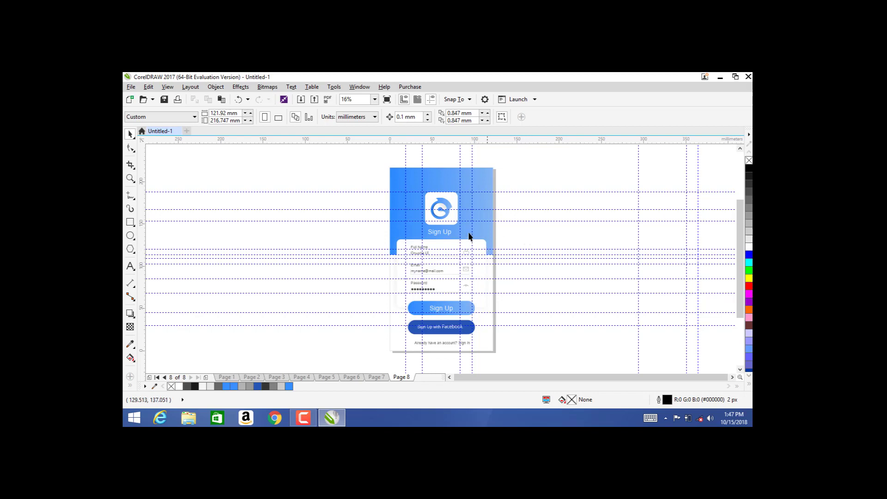
double_click(448, 231)
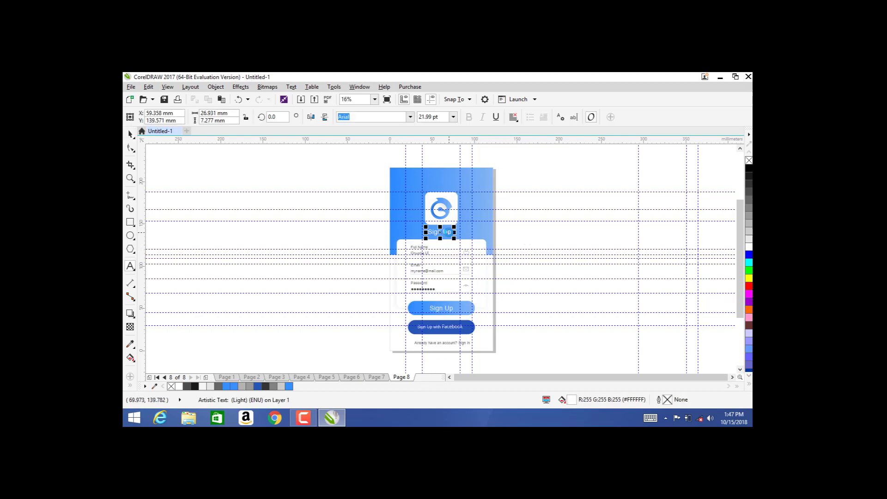
click(448, 232)
click(449, 312)
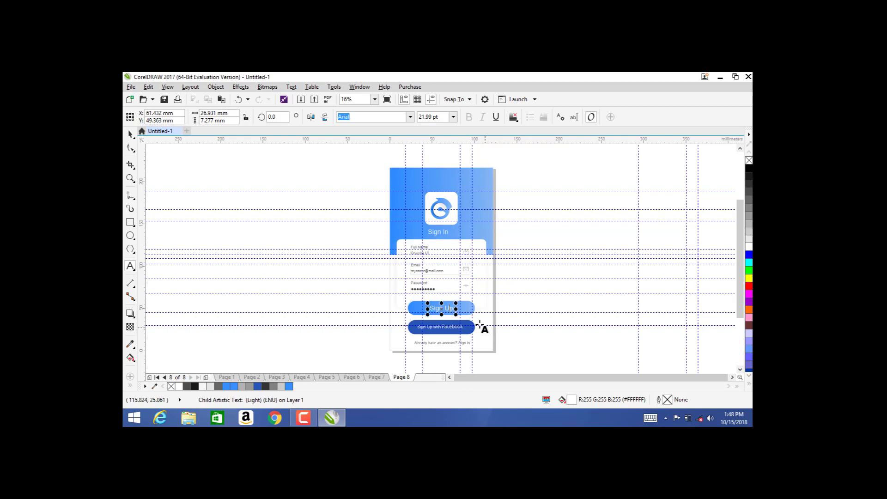
key(BackSpace)
key(Escape)
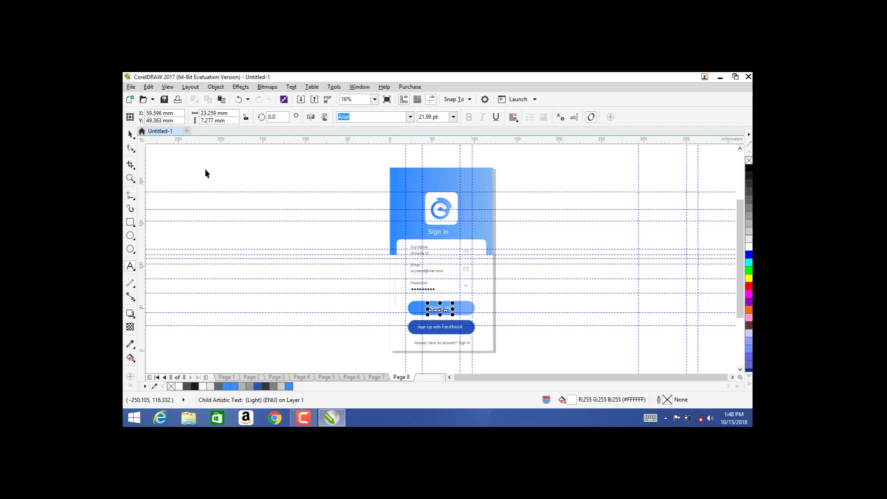
Step: Flip between Pages 6, 7 and 8 to compare the new layout with the existing screens
click(376, 377)
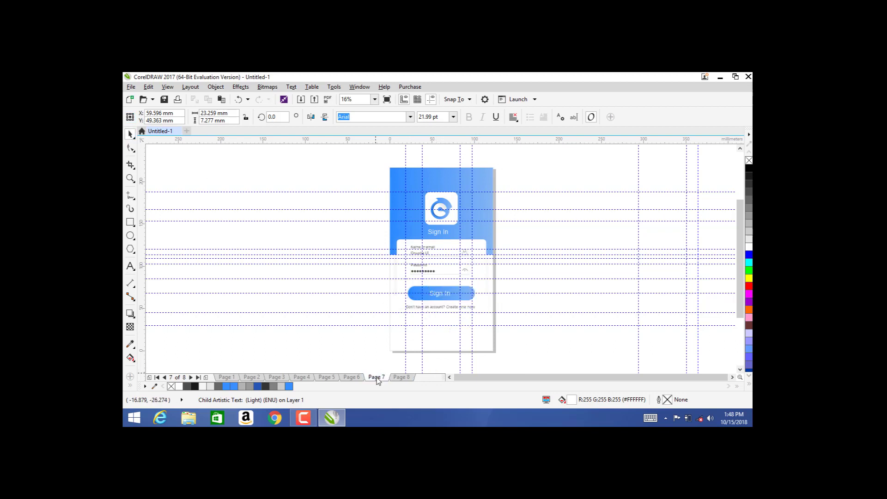
click(401, 377)
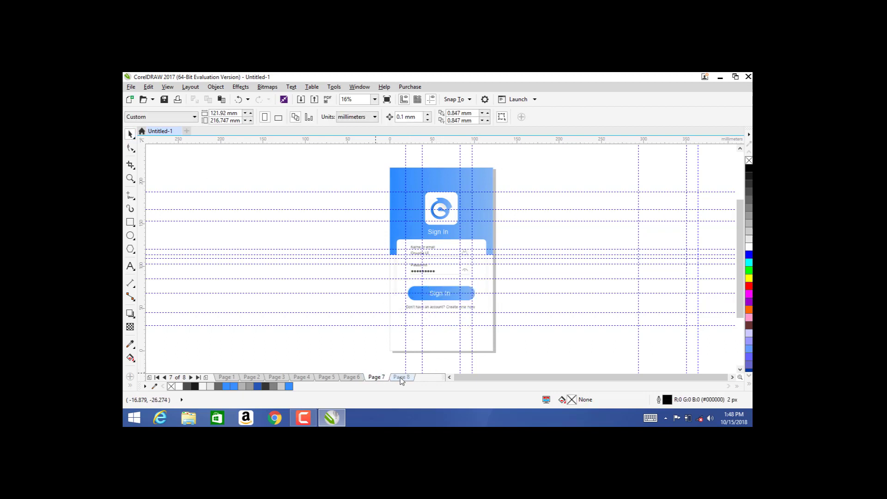
click(378, 378)
click(356, 377)
click(401, 377)
Step: Zoom in on the form fields and relabel the Full Name field as 'Name or Email'
key(z)
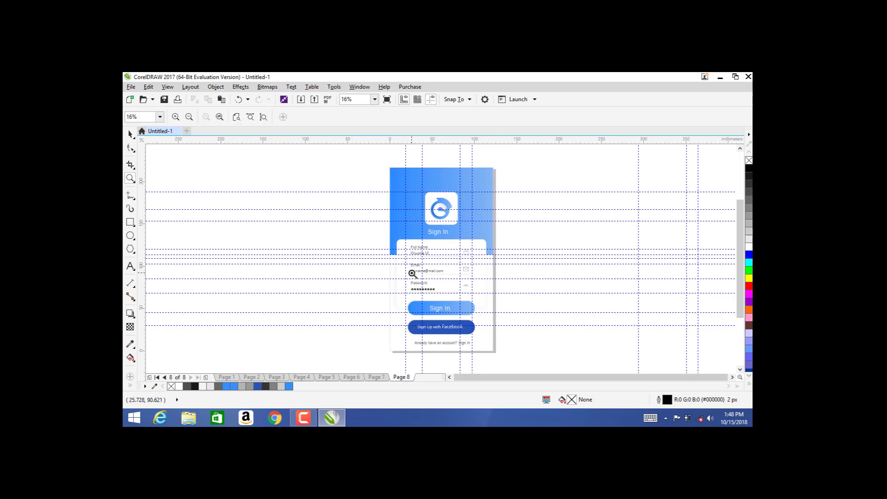
drag(385, 230, 497, 349)
click(130, 134)
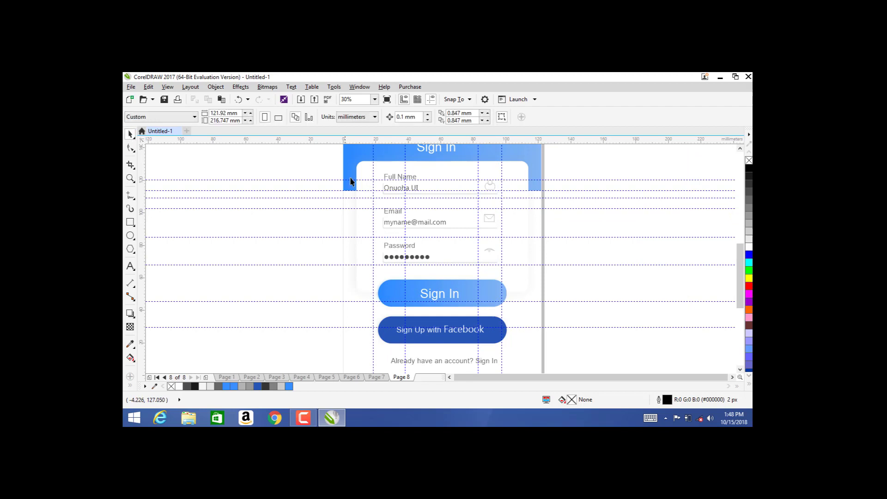
click(399, 179)
double_click(399, 179)
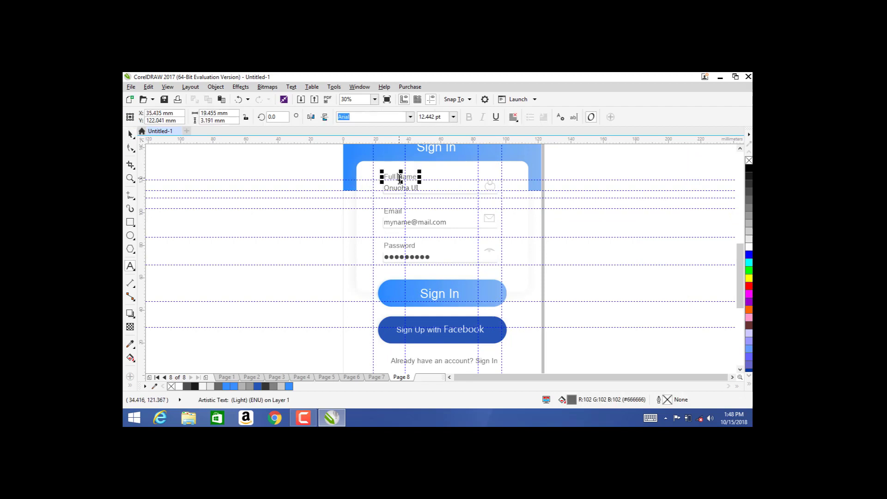
text(Name)
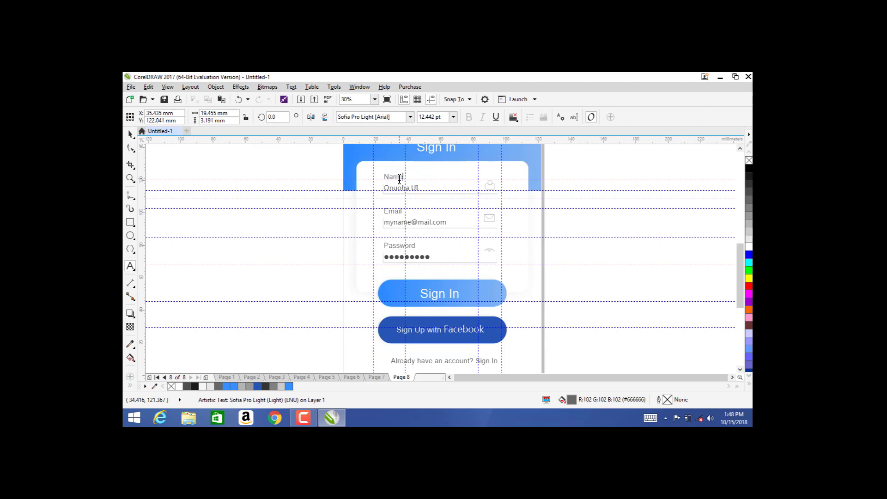
text(or Email)
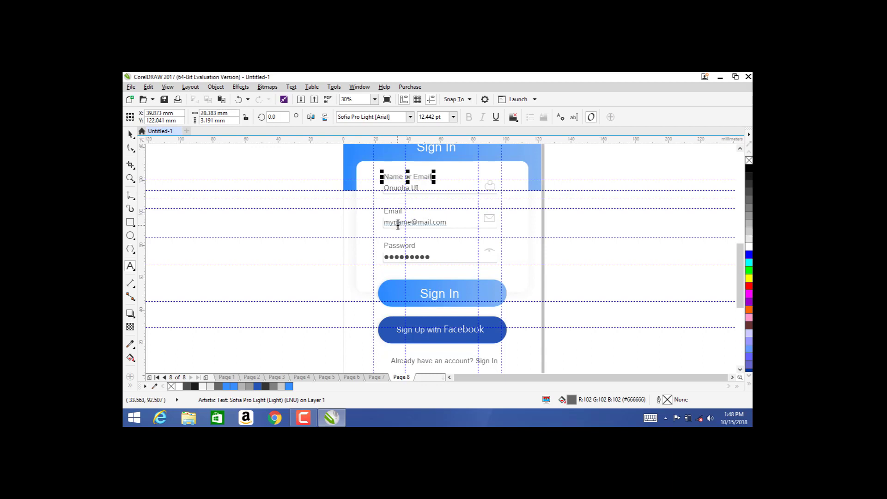
Step: Delete the Email field group and move the Password field up beneath the name field
click(131, 134)
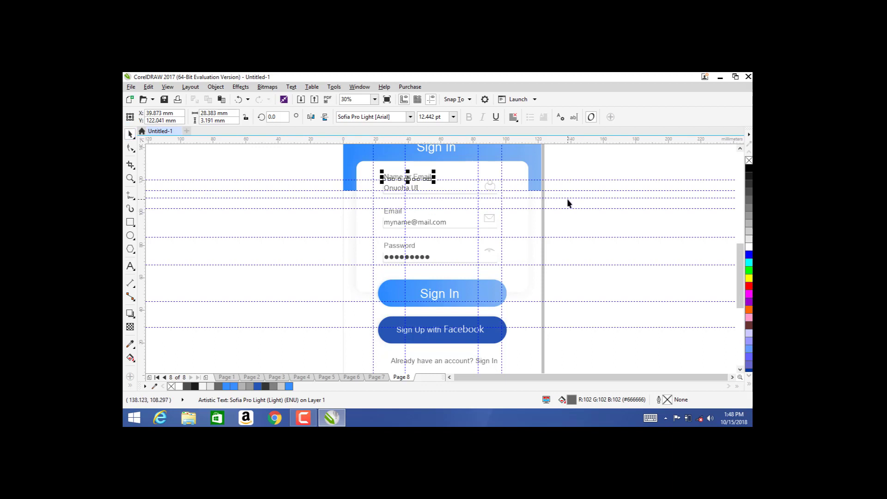
drag(567, 199, 355, 235)
key(Delete)
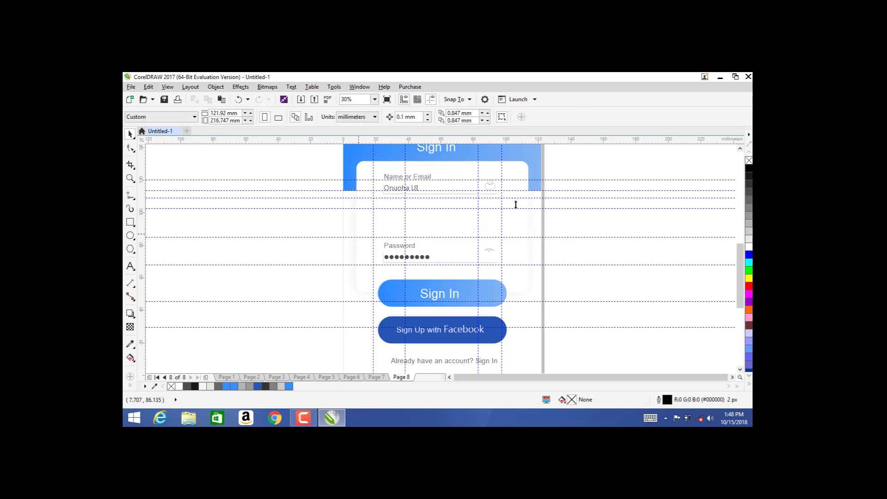
drag(564, 220, 348, 279)
key(Up)
key(Up)
key(Up)
key(Up)
key(Up)
key(Up)
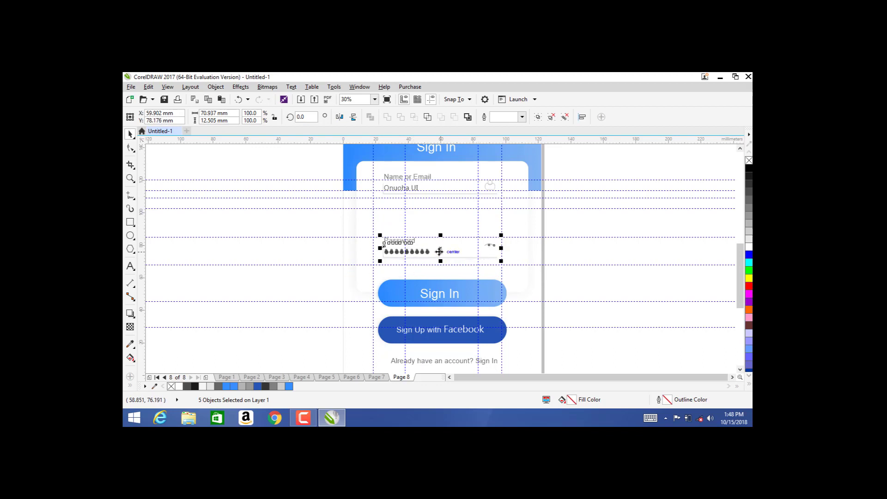
drag(440, 250, 439, 224)
Step: Shorten the white card, then ungroup the buttons and delete the Facebook button
click(569, 250)
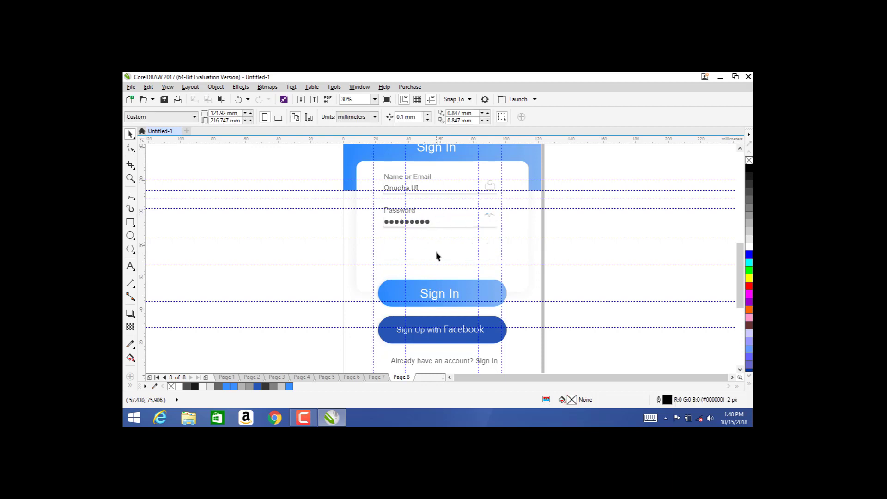
click(436, 251)
drag(442, 294, 443, 257)
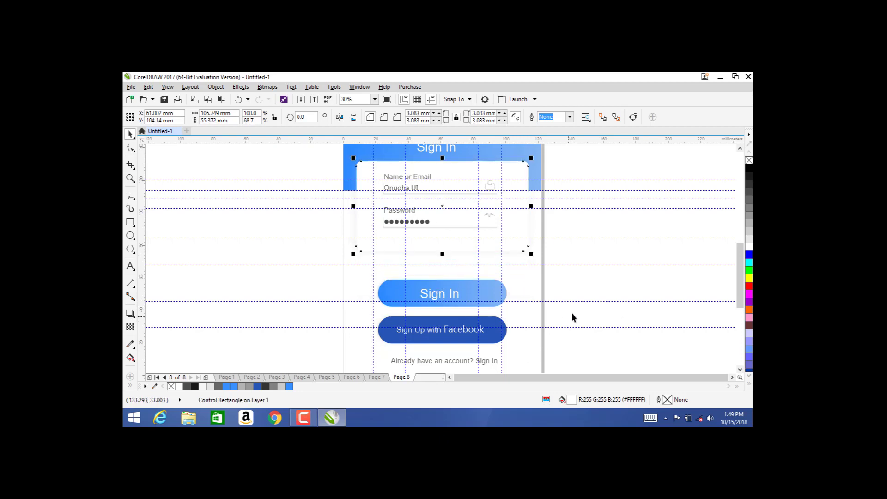
drag(573, 320, 321, 263)
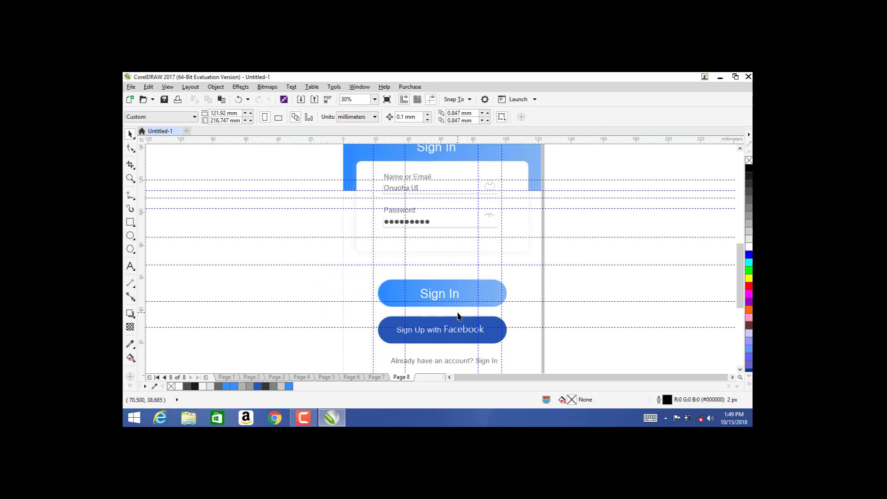
key(ctrl+u)
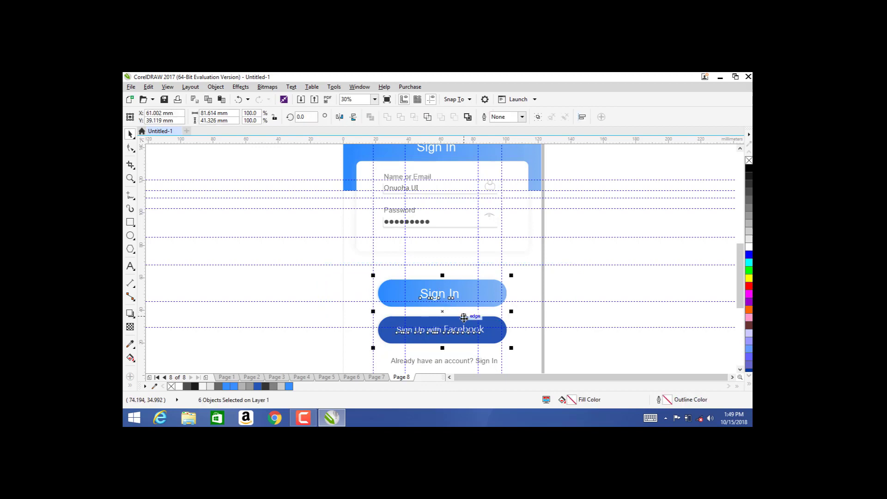
drag(329, 297, 546, 350)
key(Delete)
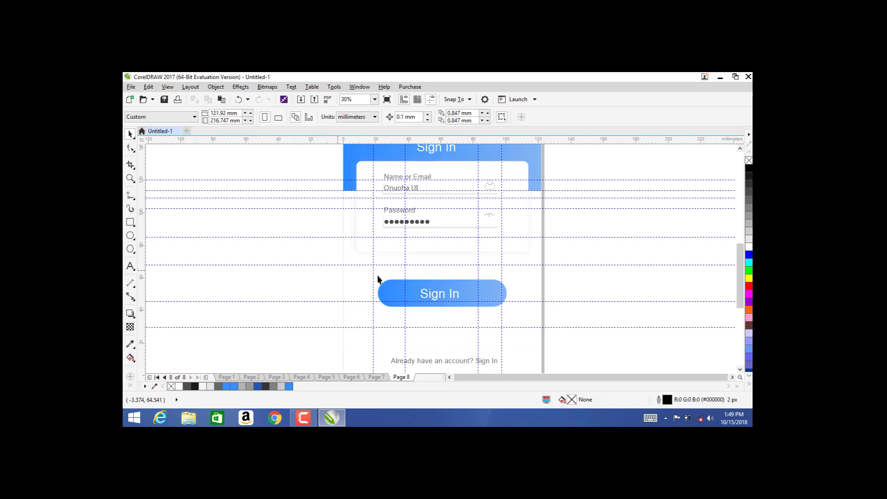
Step: Move the Sign In button up toward the fields and compare the page with Page 7
drag(563, 320, 565, 322)
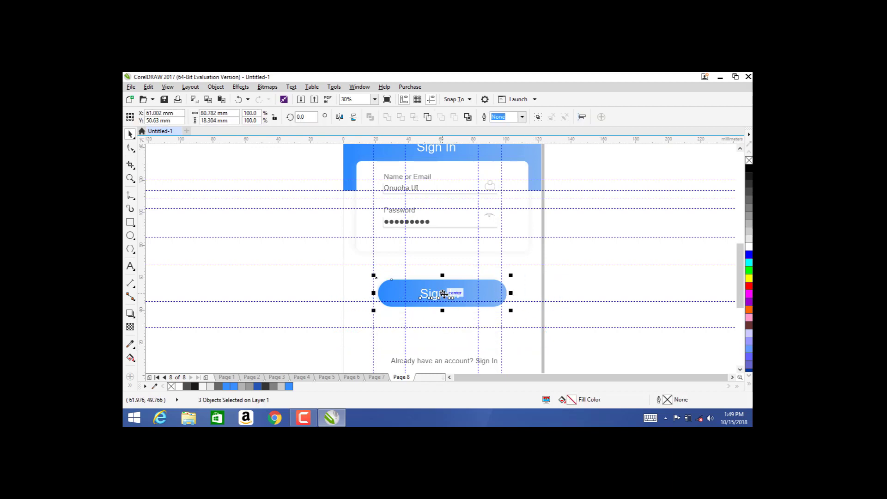
drag(444, 294, 443, 254)
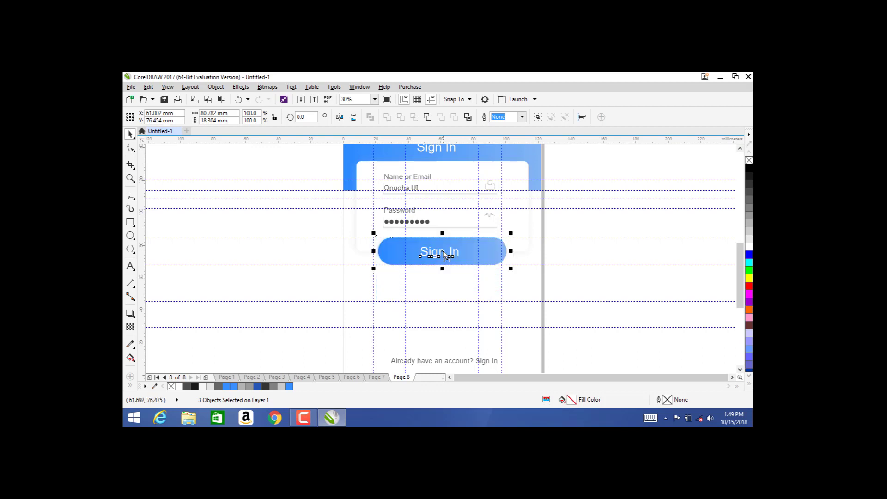
click(571, 245)
key(z)
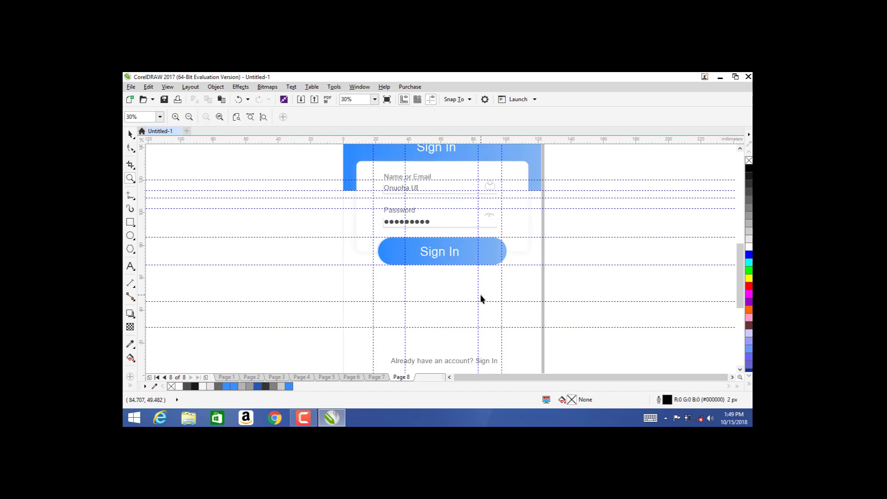
right_click(480, 294)
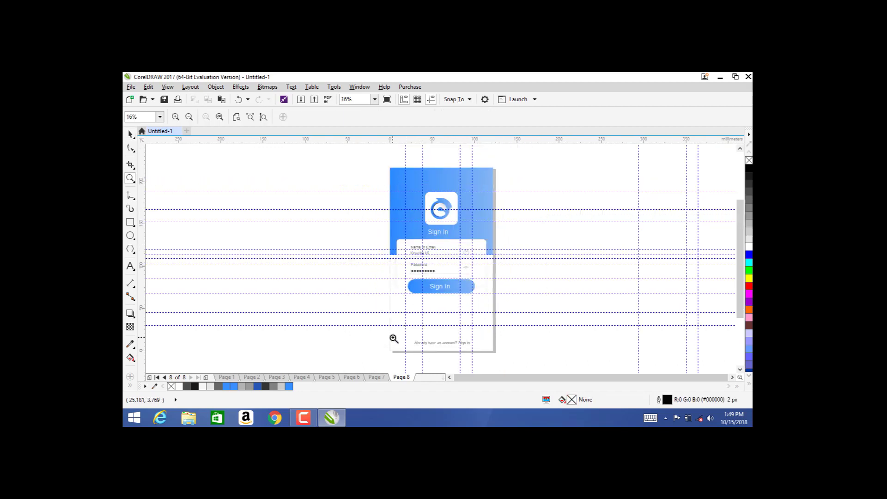
key(space)
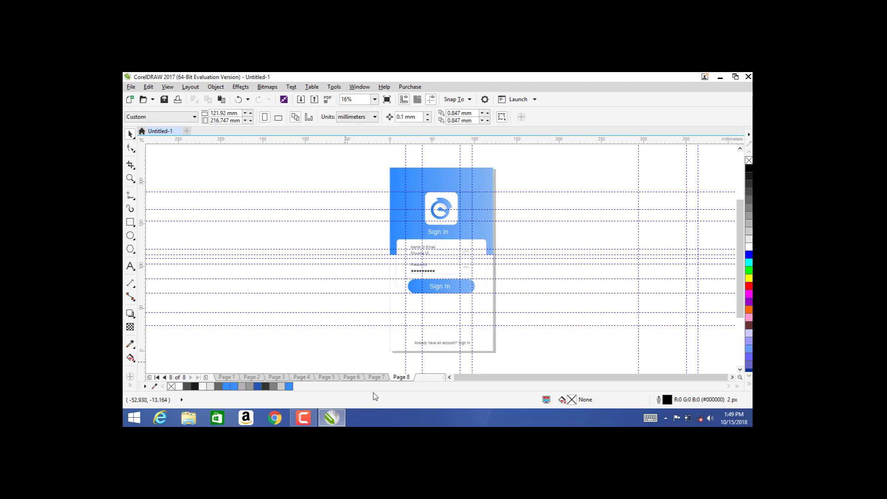
click(371, 378)
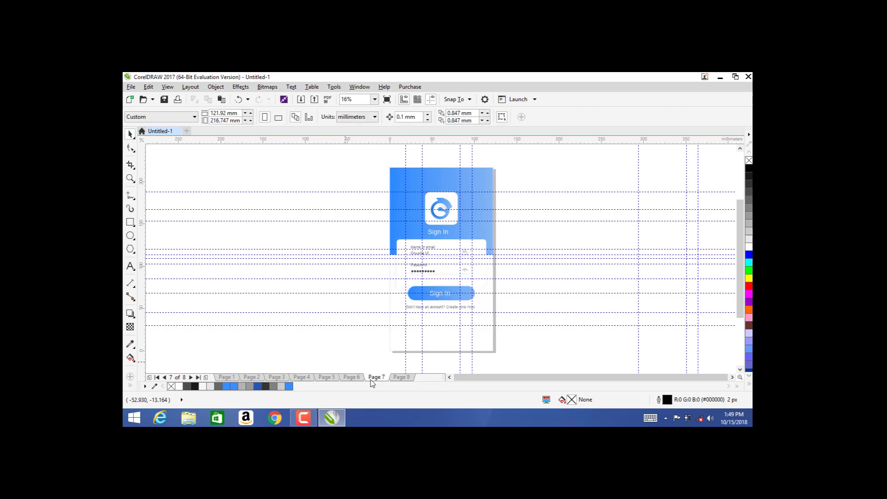
click(401, 378)
Step: Move the bottom account prompt up under Sign In and centre-align it
click(450, 344)
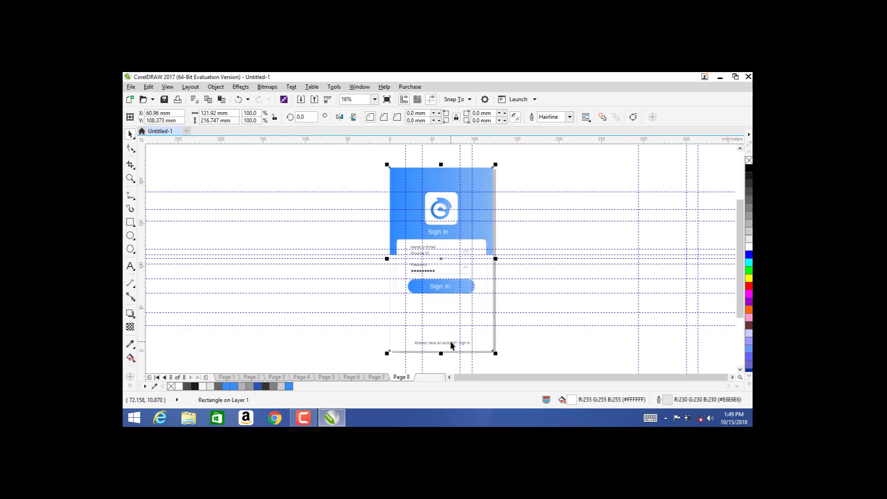
click(448, 347)
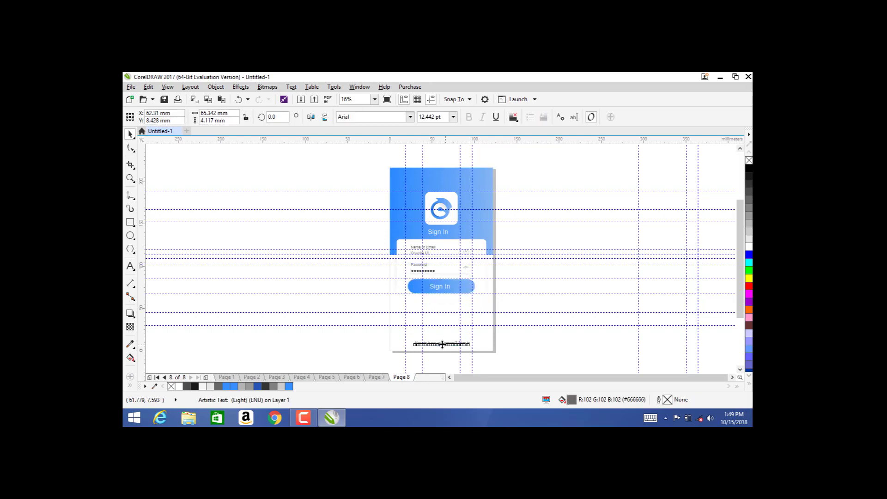
drag(442, 331, 440, 297)
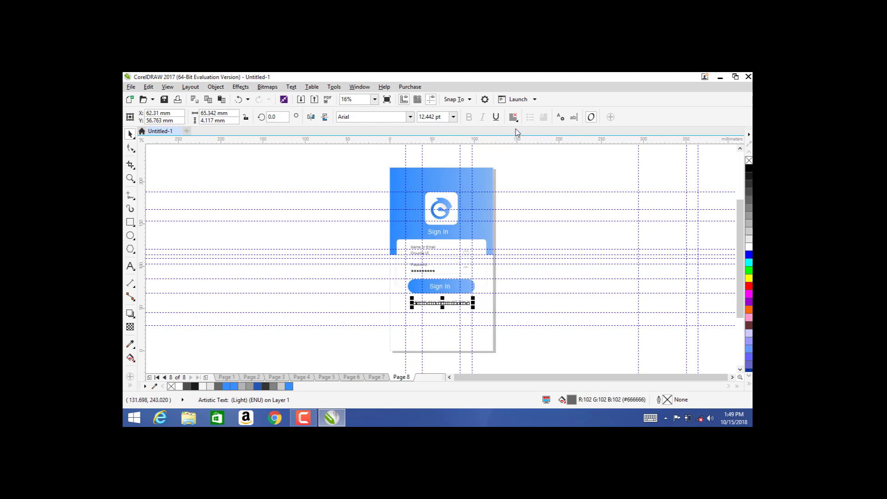
click(514, 117)
click(520, 151)
Step: Retype the prompt as "Don't have an account? Create one now"
double_click(445, 302)
key(ctrl+a)
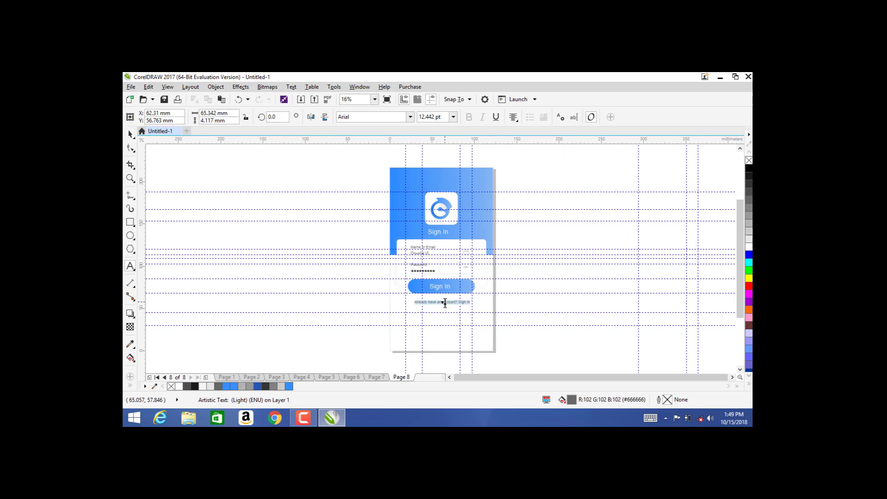
text(Don't h)
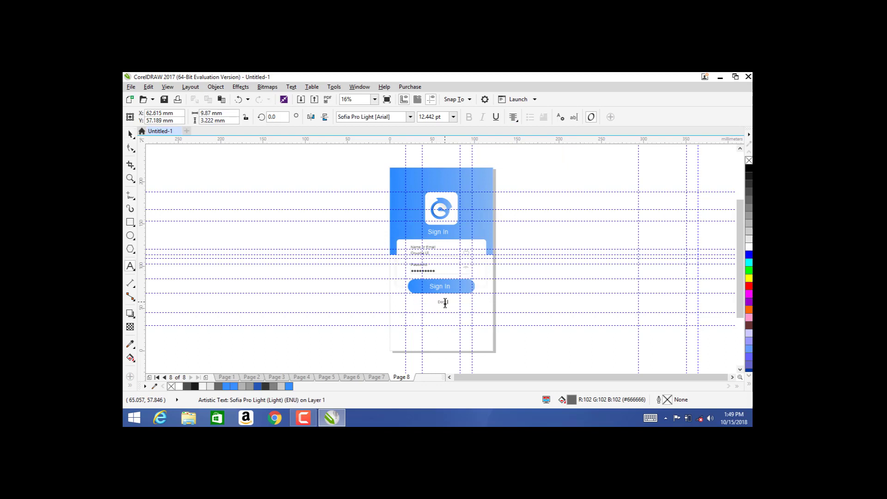
text(ave an account? Create ane no)
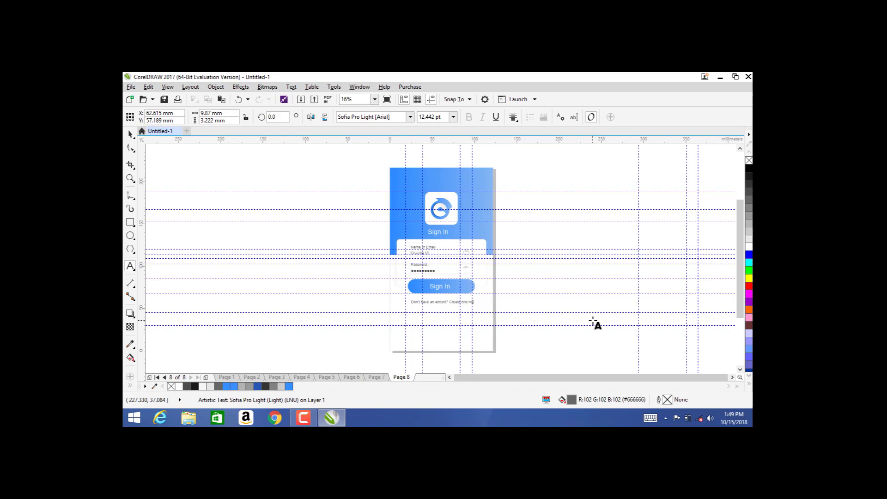
key(BackSpace)
key(BackSpace)
key(BackSpace)
text(now)
key(ctrl+a)
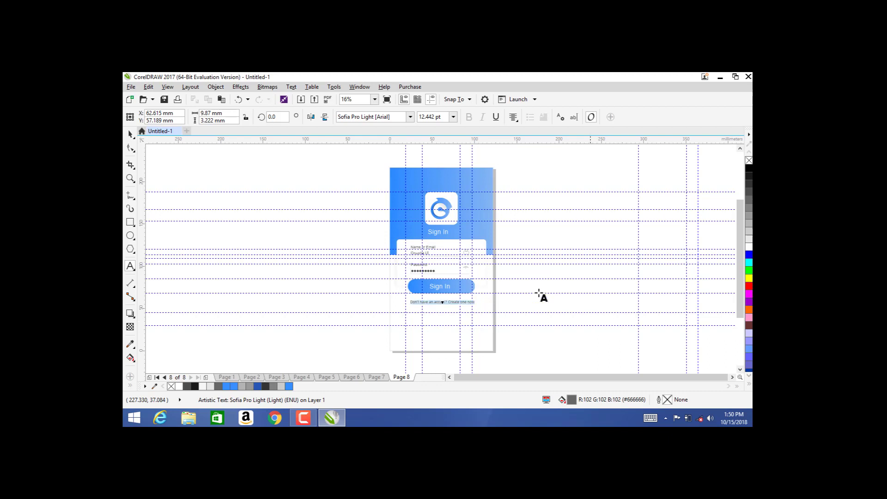
Step: Format the words 'Create one now' as Corbel Bold at 16 pt
drag(449, 303, 478, 302)
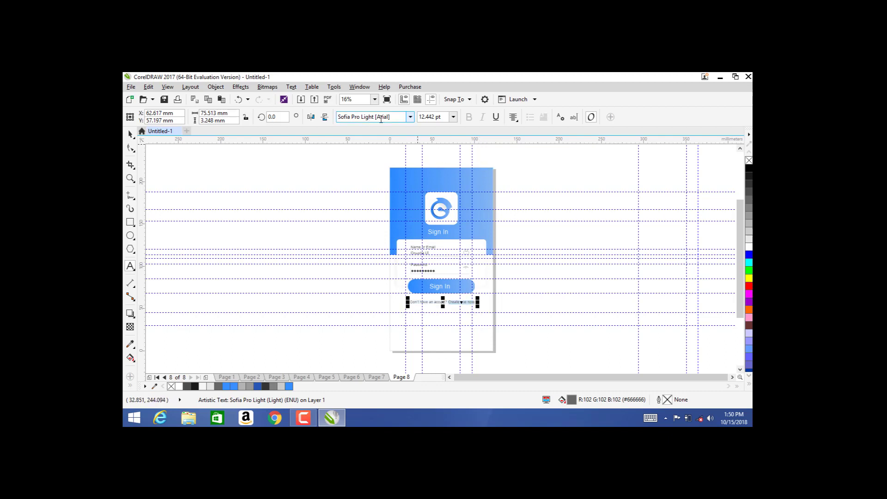
click(408, 118)
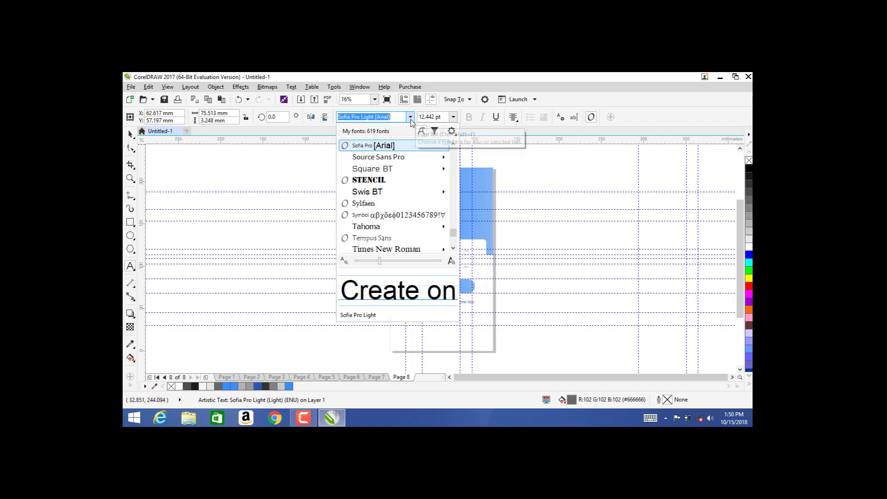
text(cor)
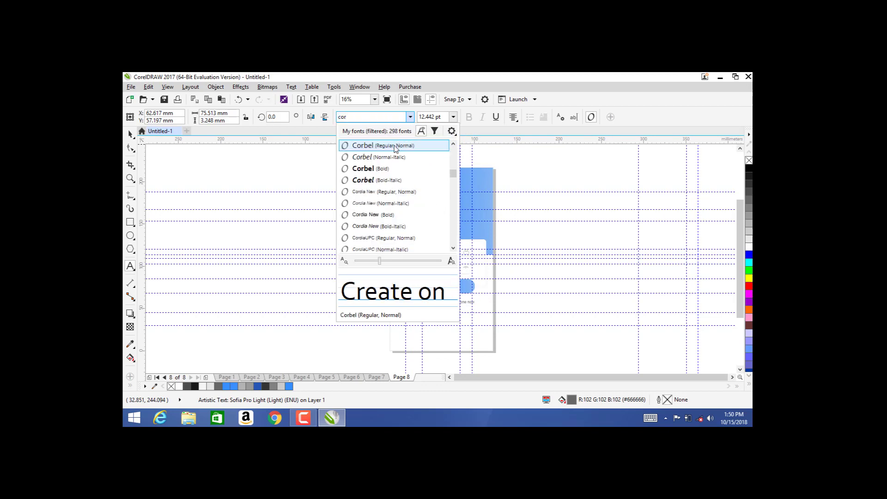
click(394, 146)
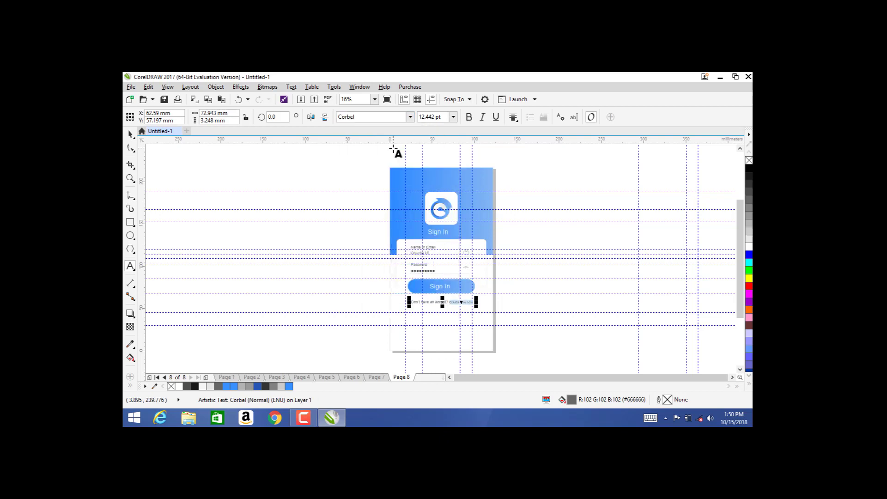
click(468, 117)
click(453, 117)
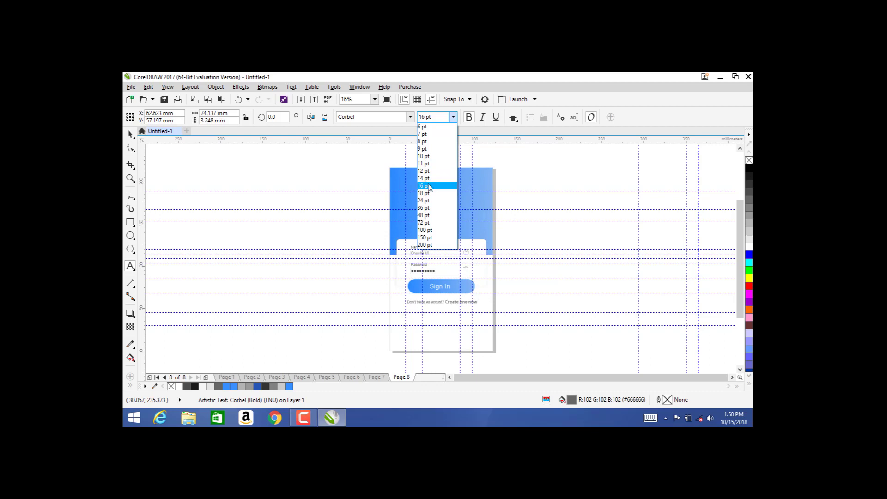
click(429, 186)
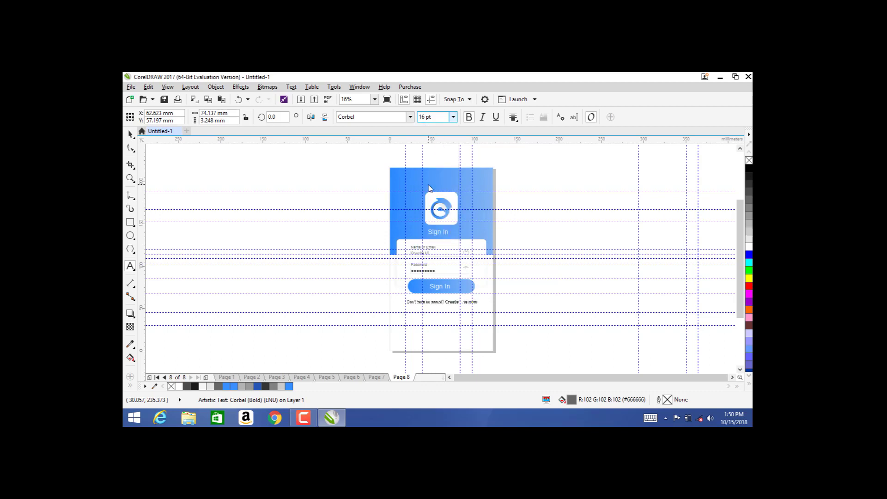
click(128, 135)
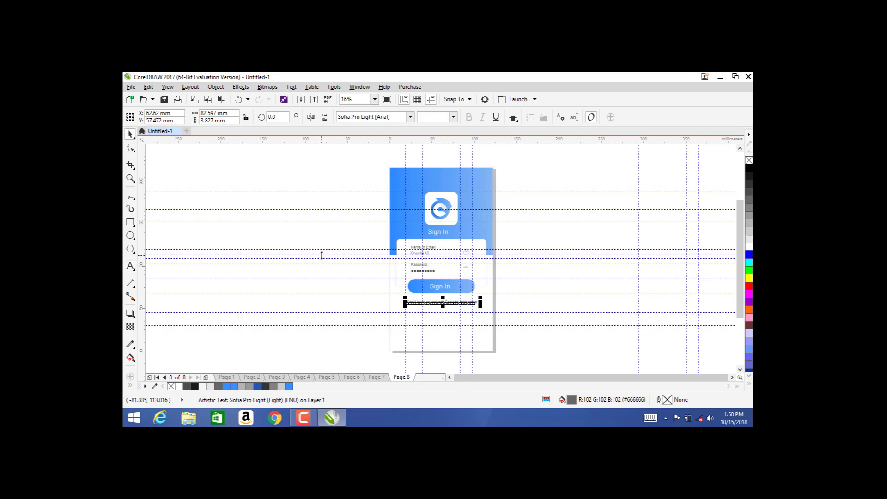
click(303, 230)
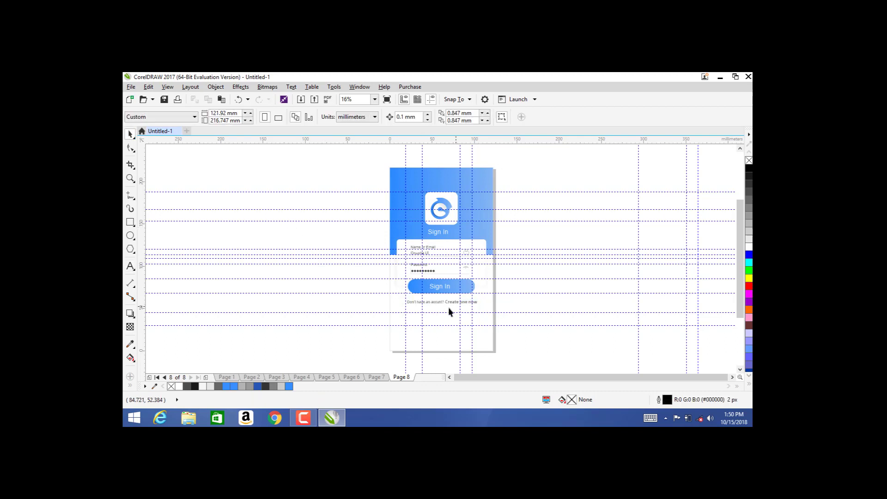
Step: Centre the prompt line on the page, undoing an accidental squash while moving it
click(441, 301)
key(p)
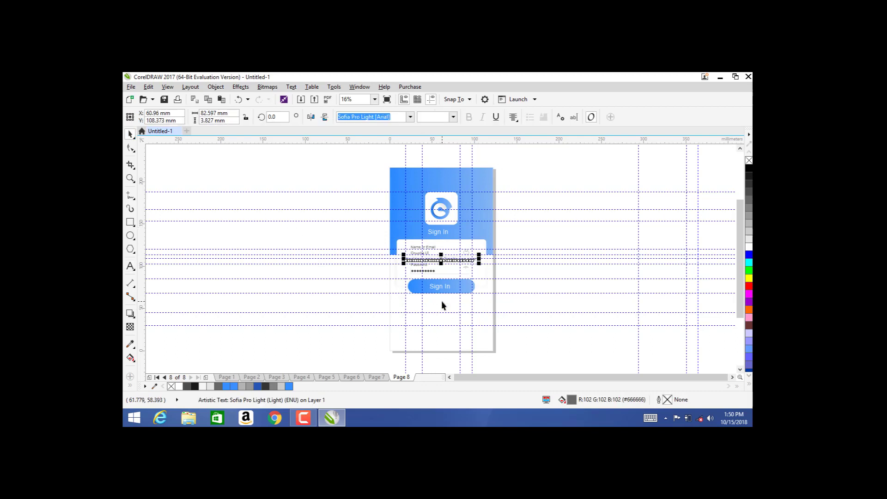
drag(441, 263, 441, 259)
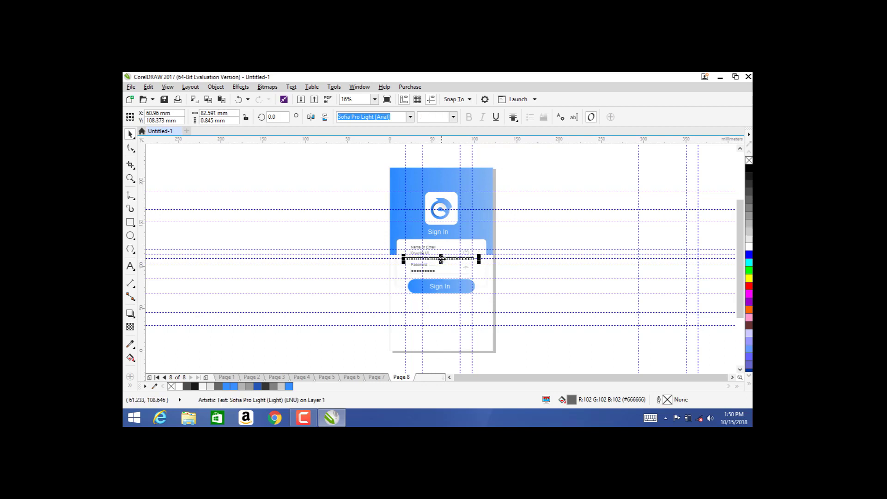
drag(441, 269, 442, 304)
key(ctrl+z)
key(ctrl+z)
key(ctrl+z)
key(ctrl+z)
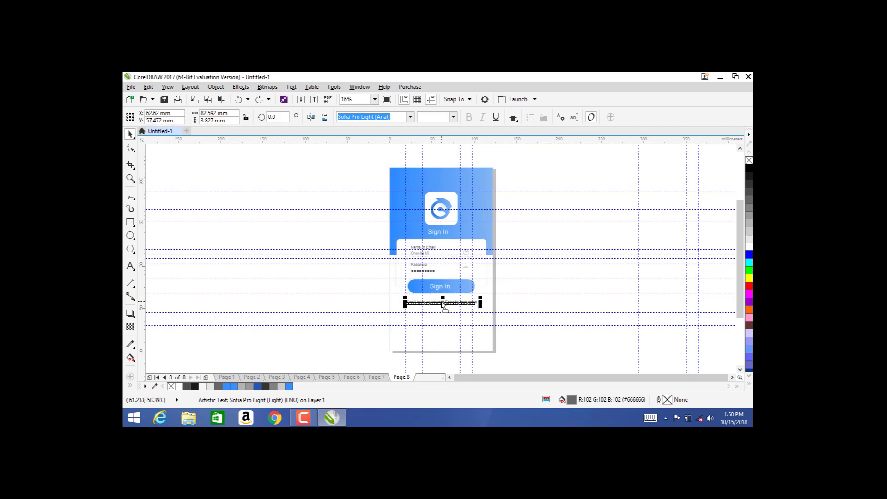
Step: Re-centre the line, place it just below Sign In, and preview Page 8 full screen
key(p)
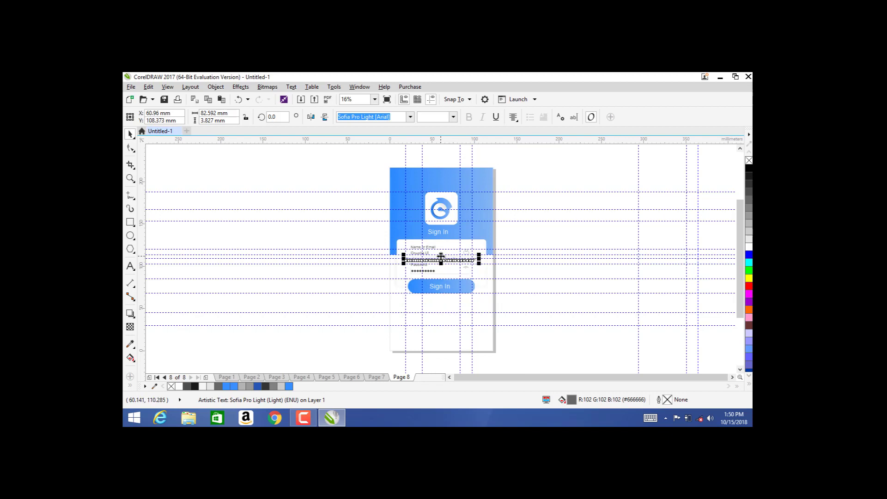
drag(441, 259, 439, 305)
click(544, 314)
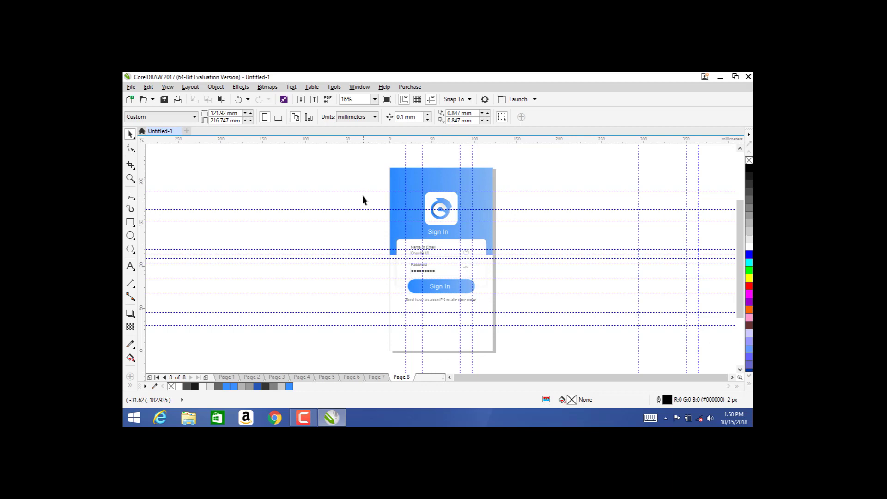
key(F9)
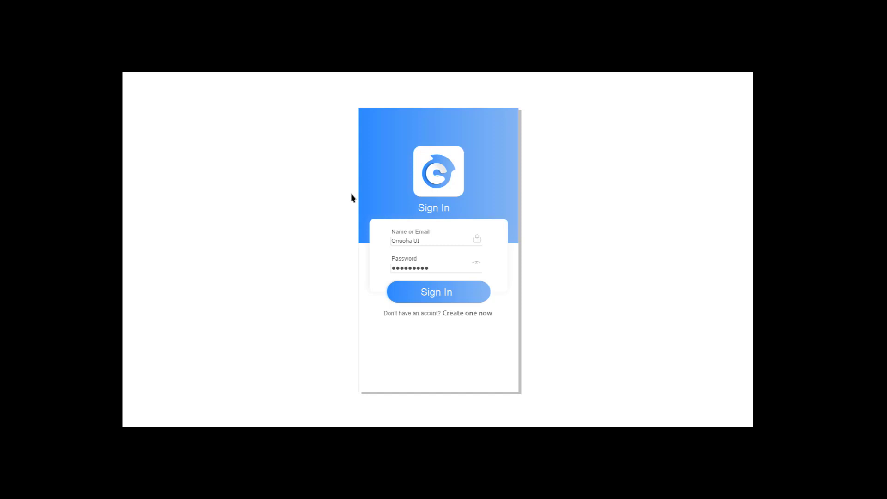
Step: Preview the Page 2 loading screen and Page 4 welcome screen full screen
click(359, 197)
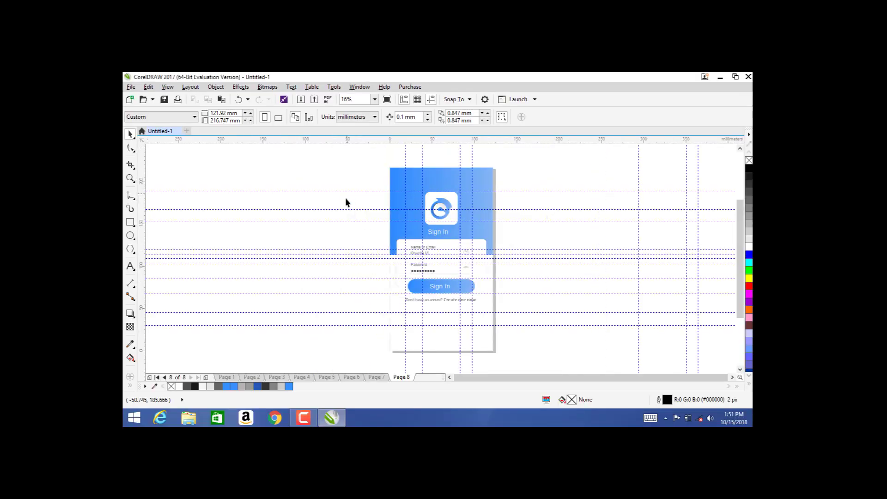
click(231, 378)
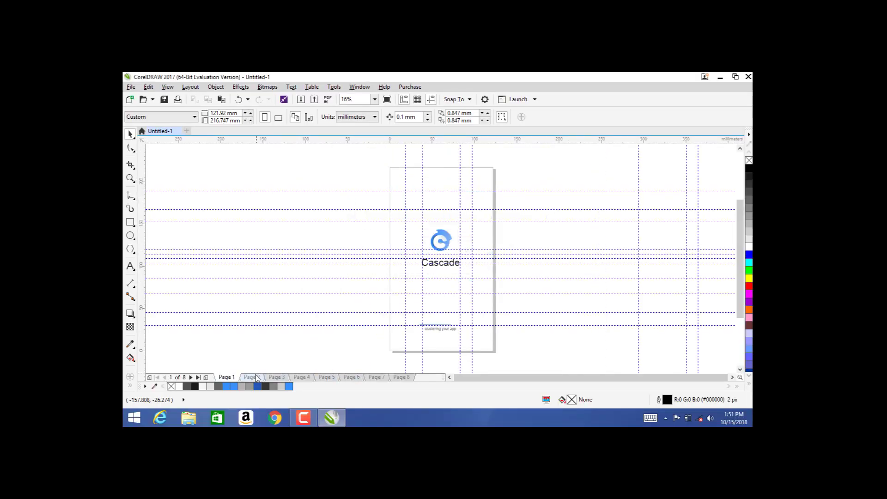
click(252, 378)
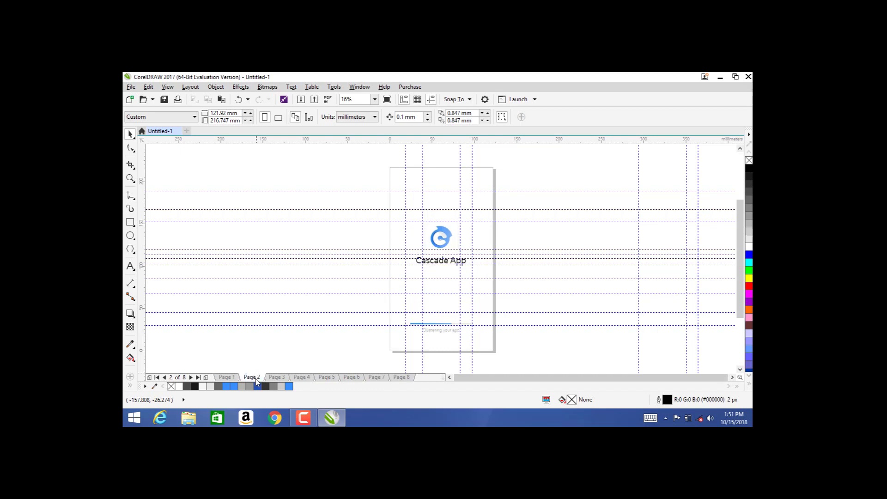
key(F9)
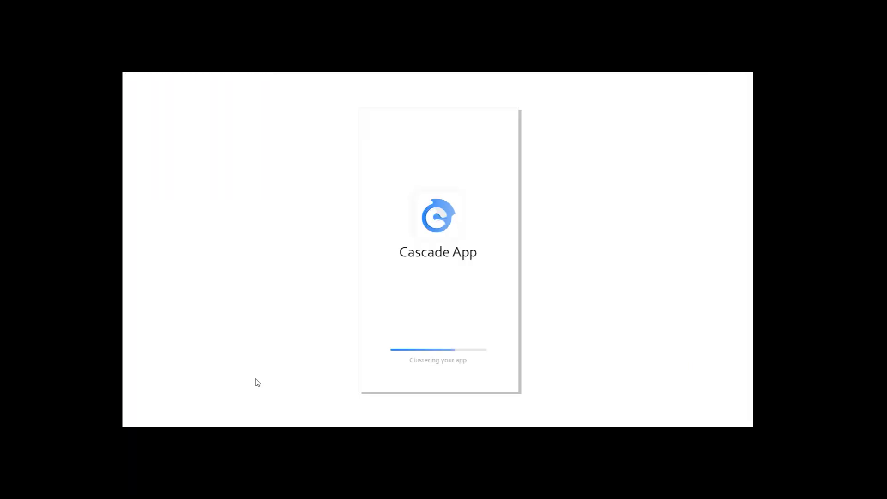
key(F9)
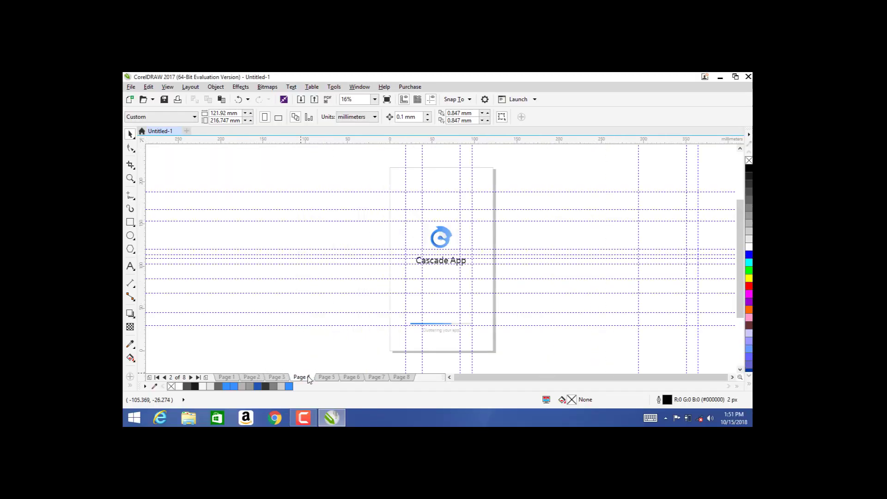
click(307, 377)
key(F9)
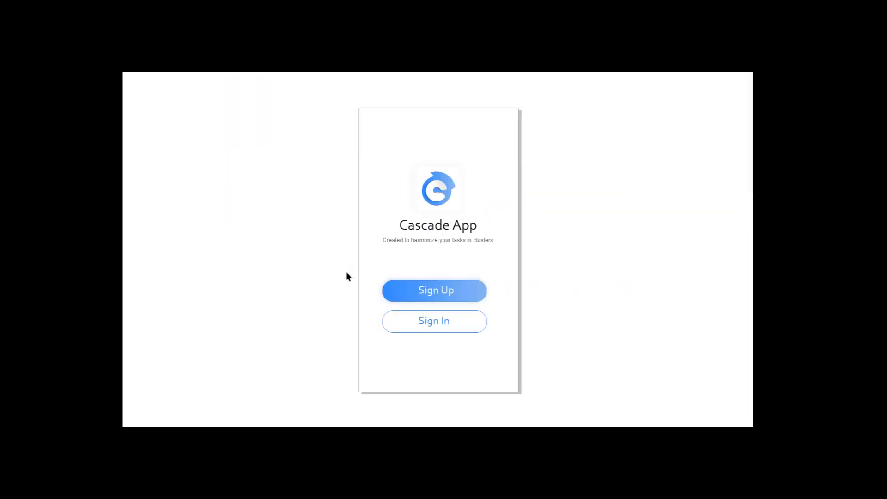
key(F9)
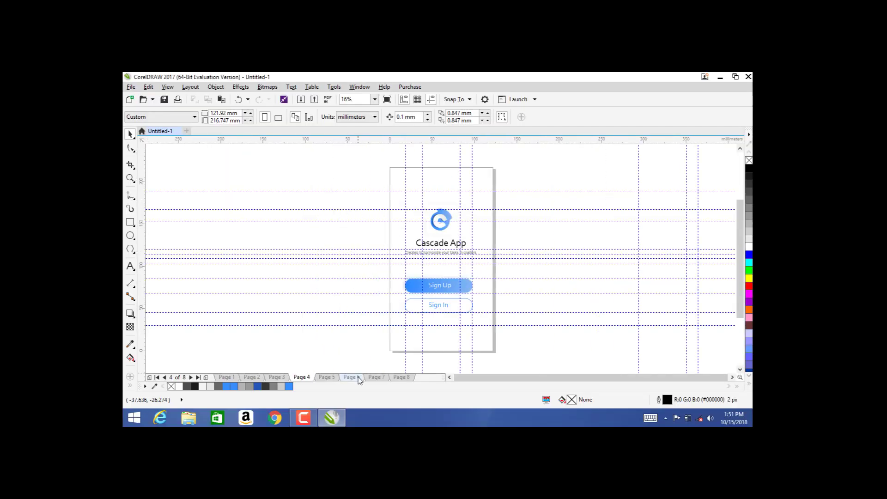
Step: Preview the Page 6 Sign Up form and Page 8 Sign In page full screen
click(354, 377)
key(F9)
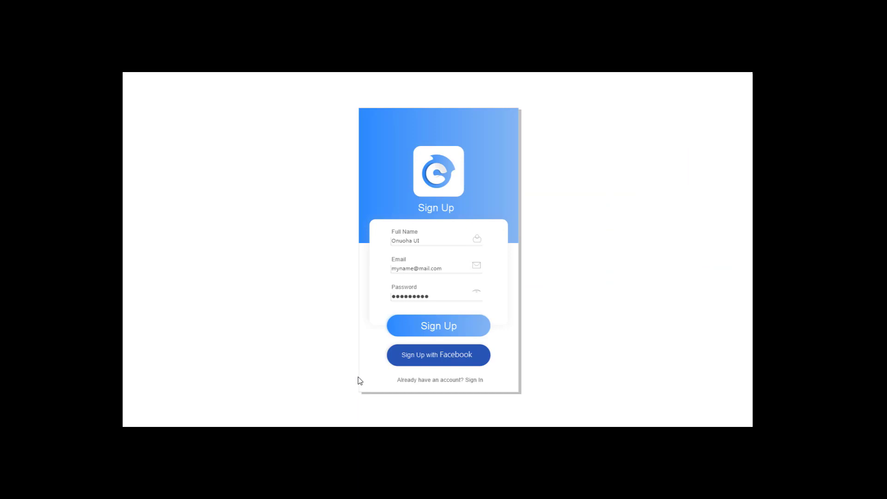
key(F9)
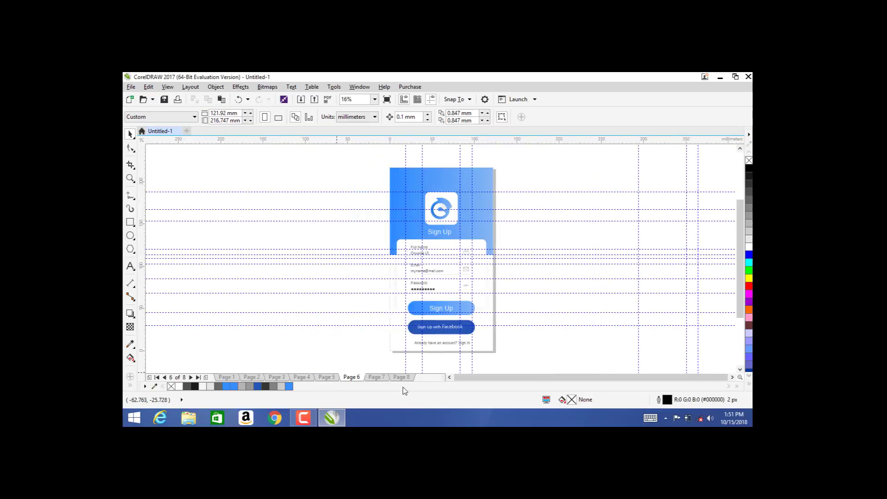
click(401, 377)
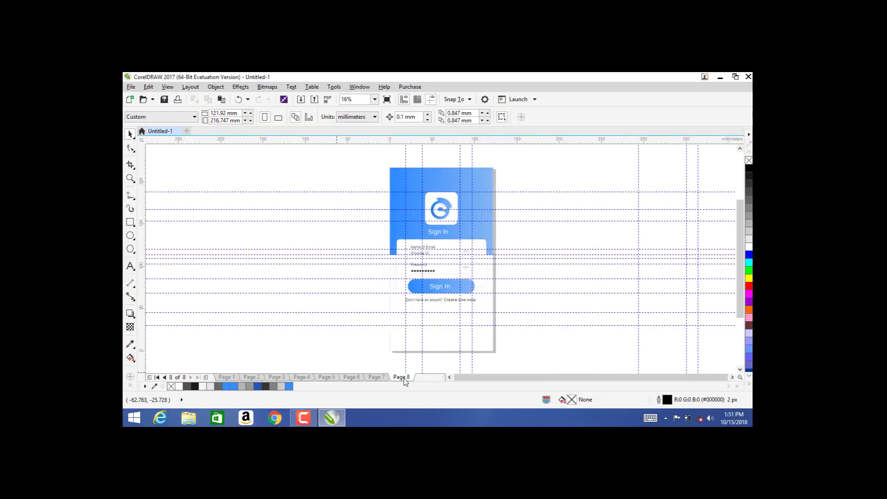
key(F9)
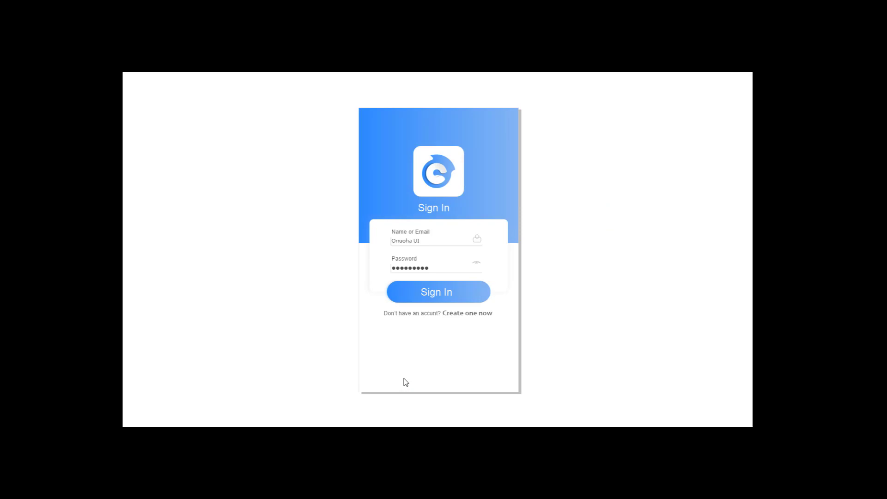
key(F9)
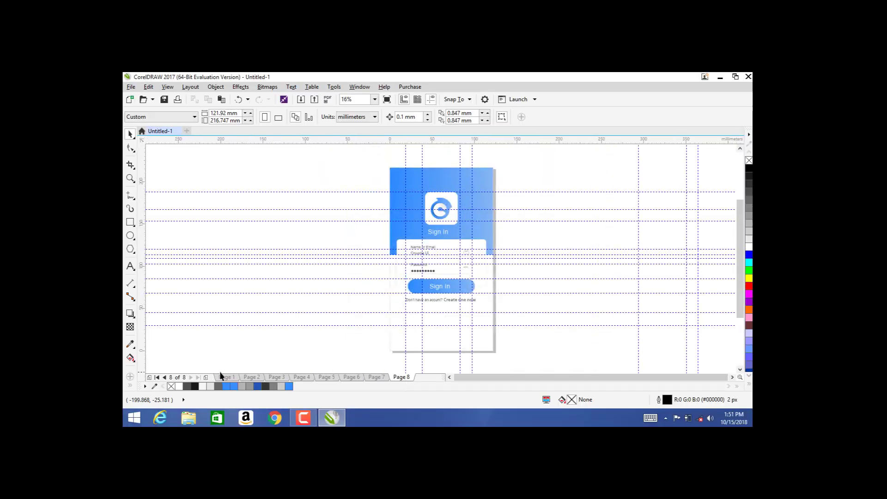
Step: Preview the Page 1 Cascade splash, then the Page 2 Cascade App screen full screen
click(223, 377)
key(F9)
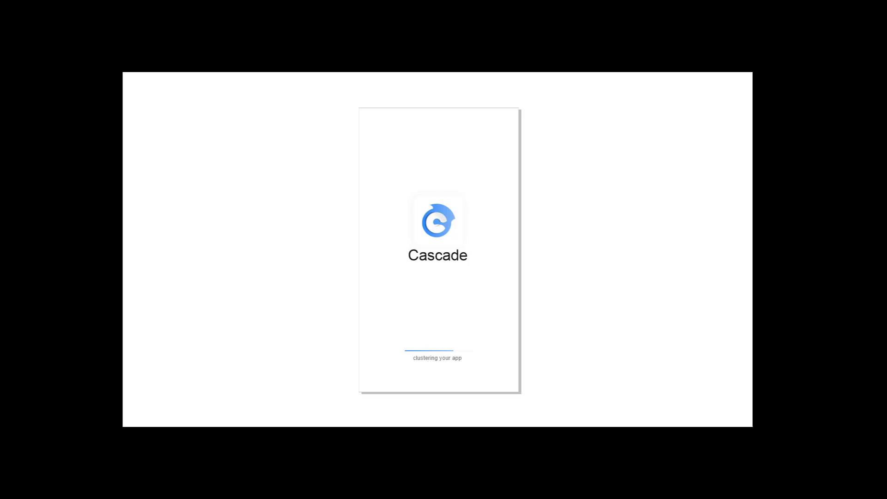
key(Escape)
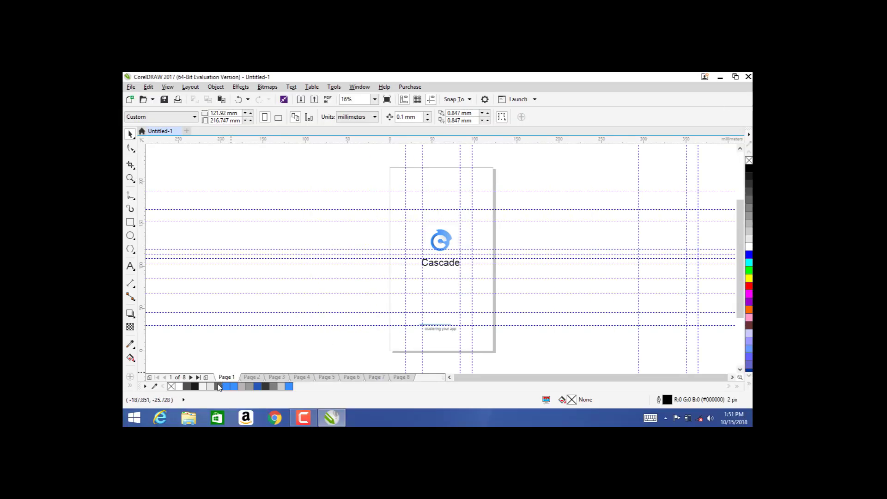
click(250, 379)
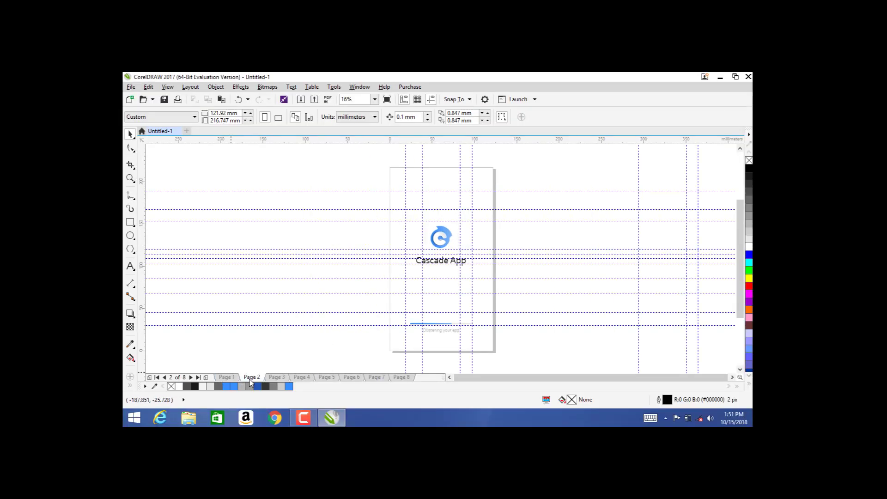
key(F9)
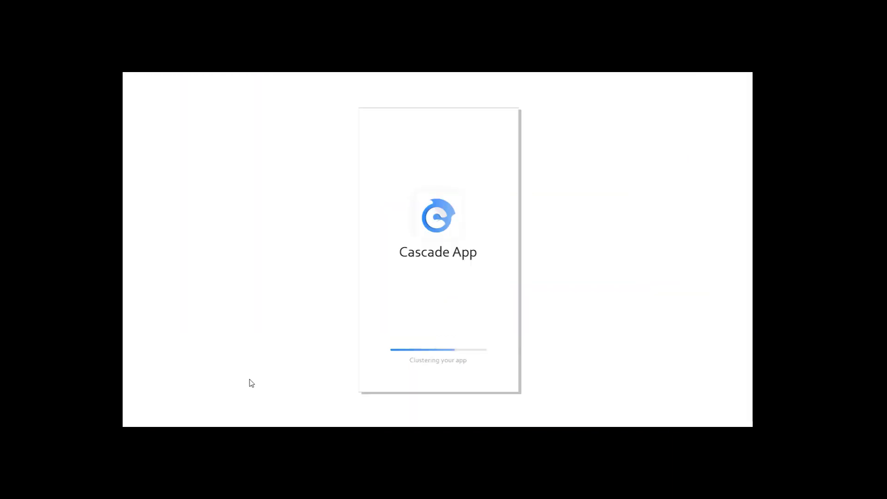